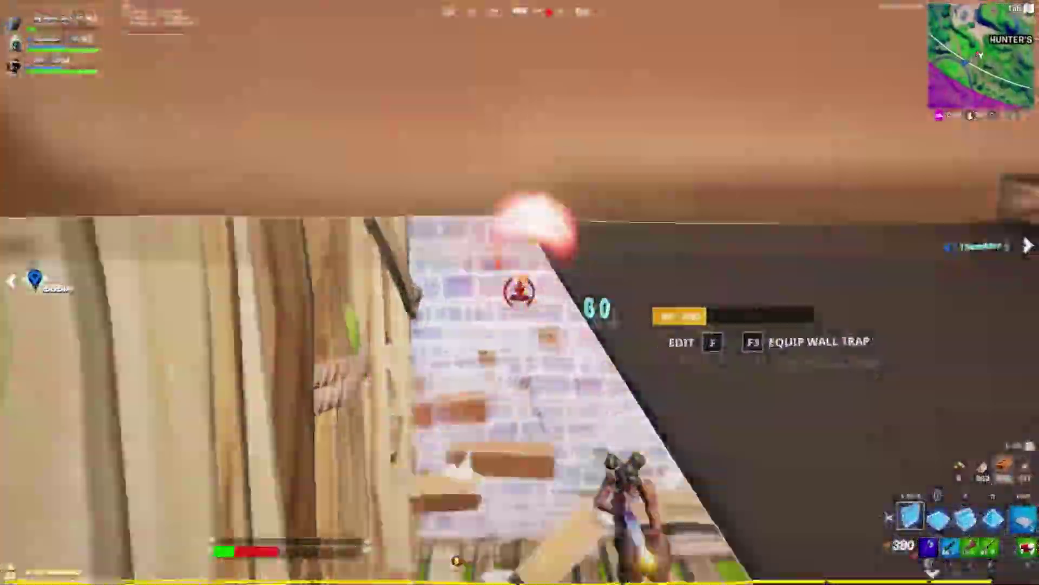
key(2)
click(520, 293)
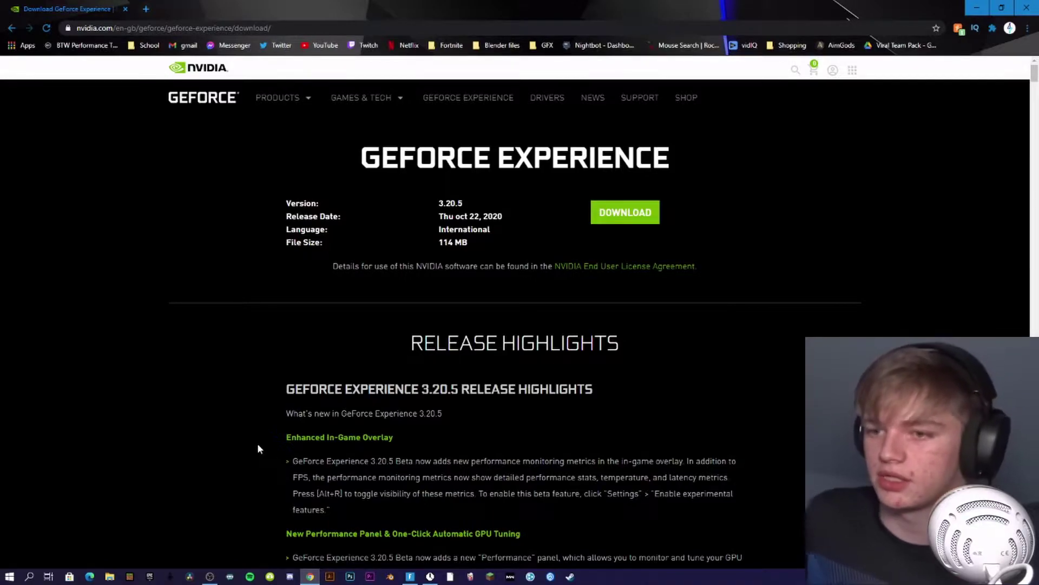
Open the GeForce Experience in-game overlay's settings and examine its keyboard shortcuts, including those for recording
key(alt+z)
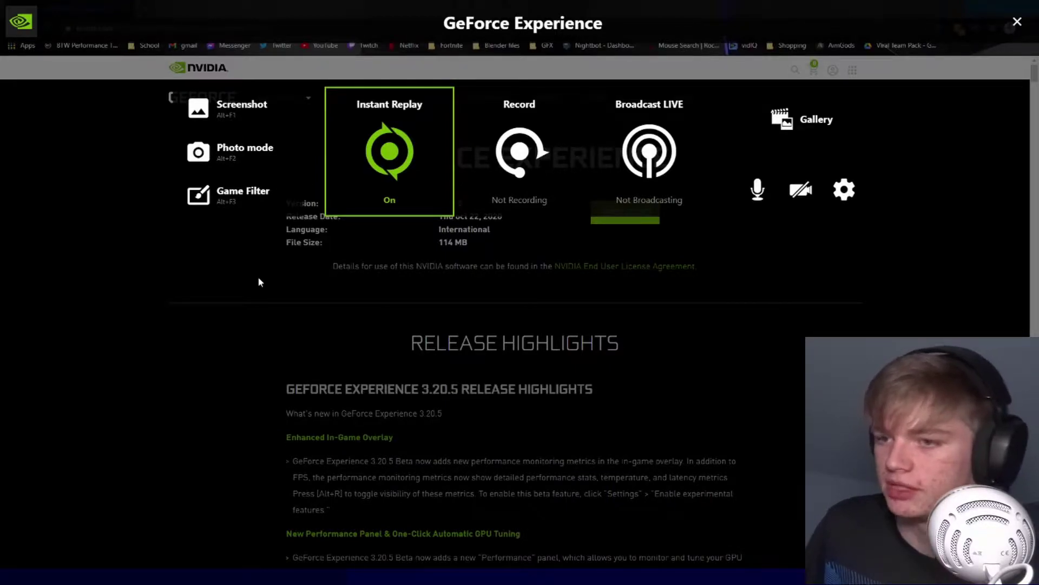
click(844, 190)
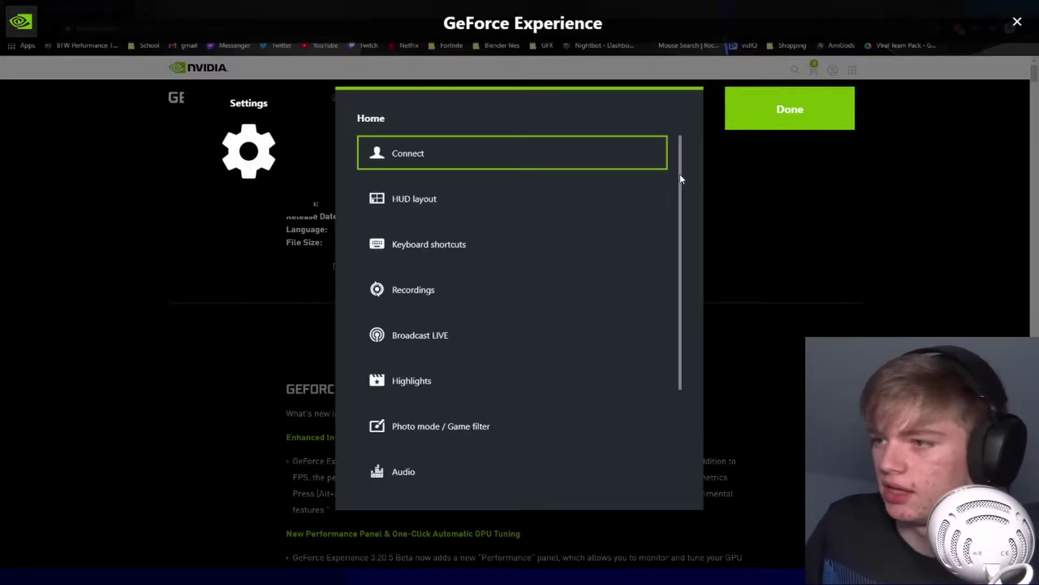
click(433, 247)
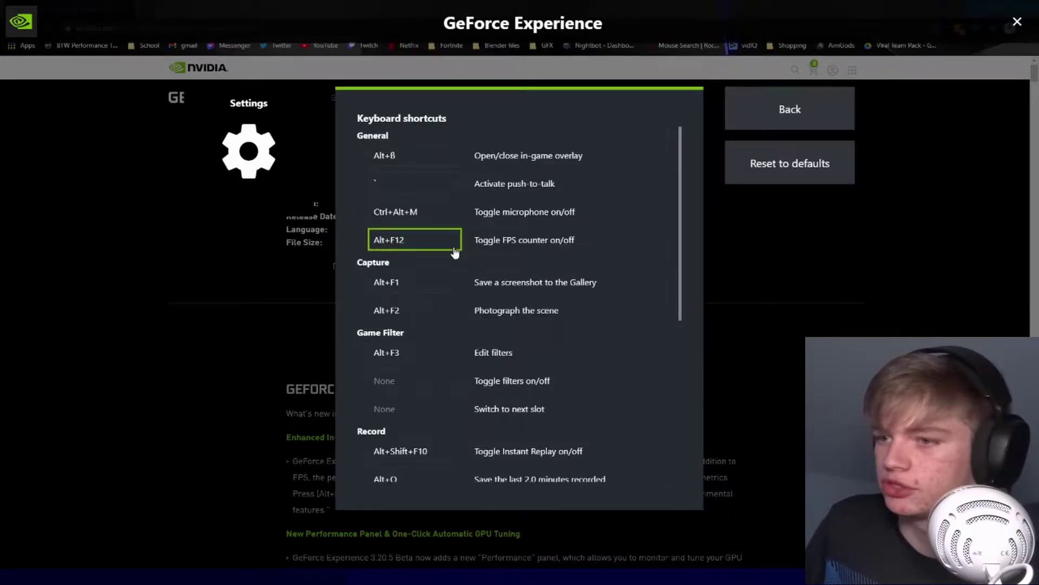
click(379, 157)
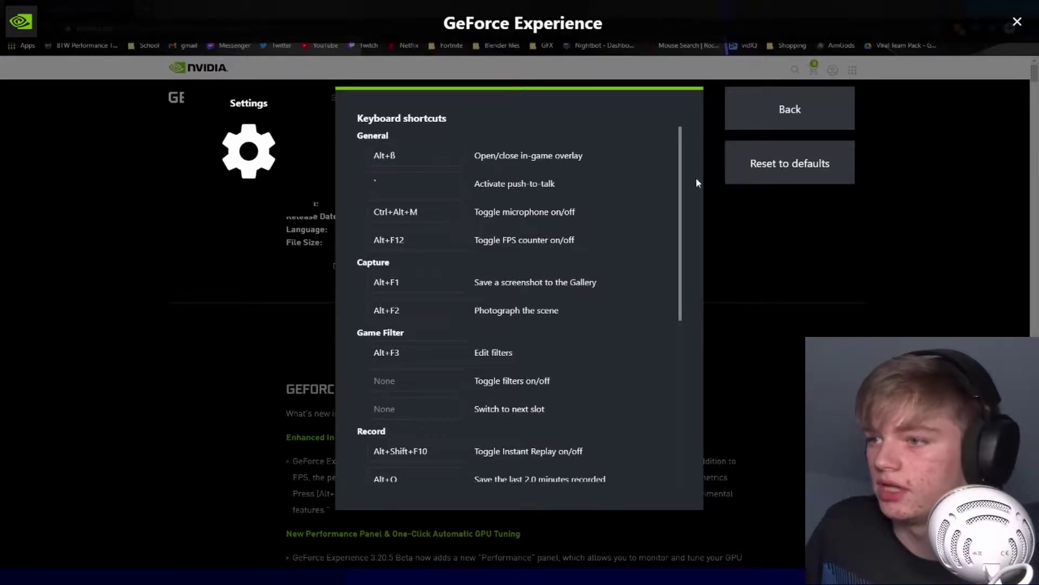
drag(679, 171, 665, 266)
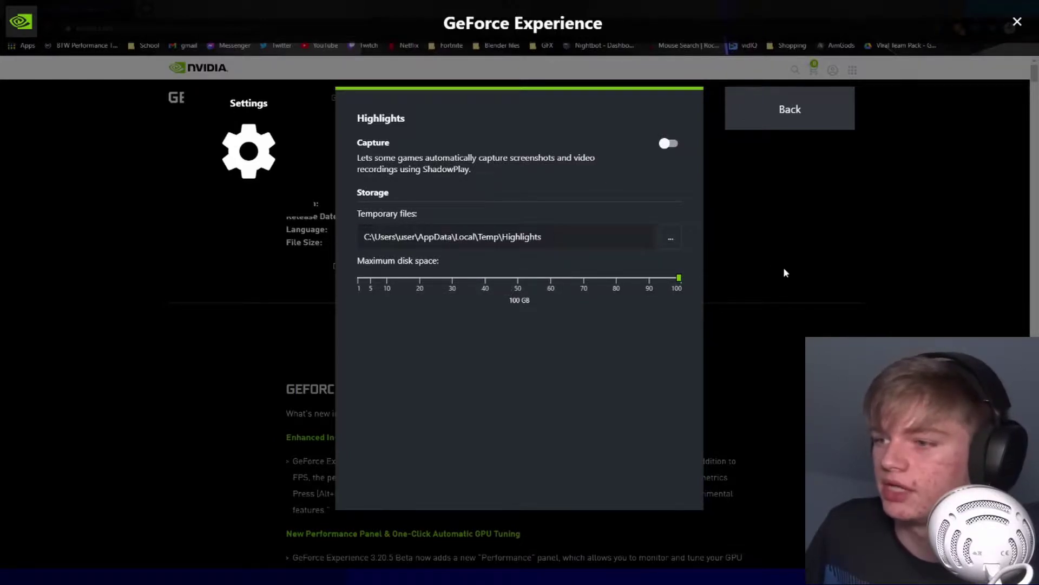
Examine the overlay's audio settings and its video capture settings for replay length, quality, resolution, frame rate and bit rate
click(763, 108)
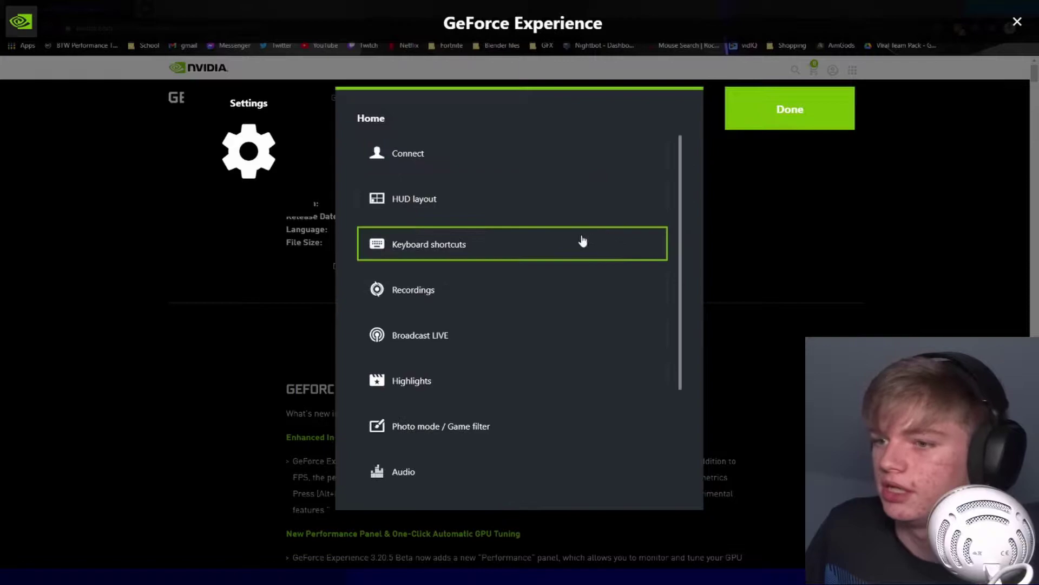
scroll(537, 327, down, 3)
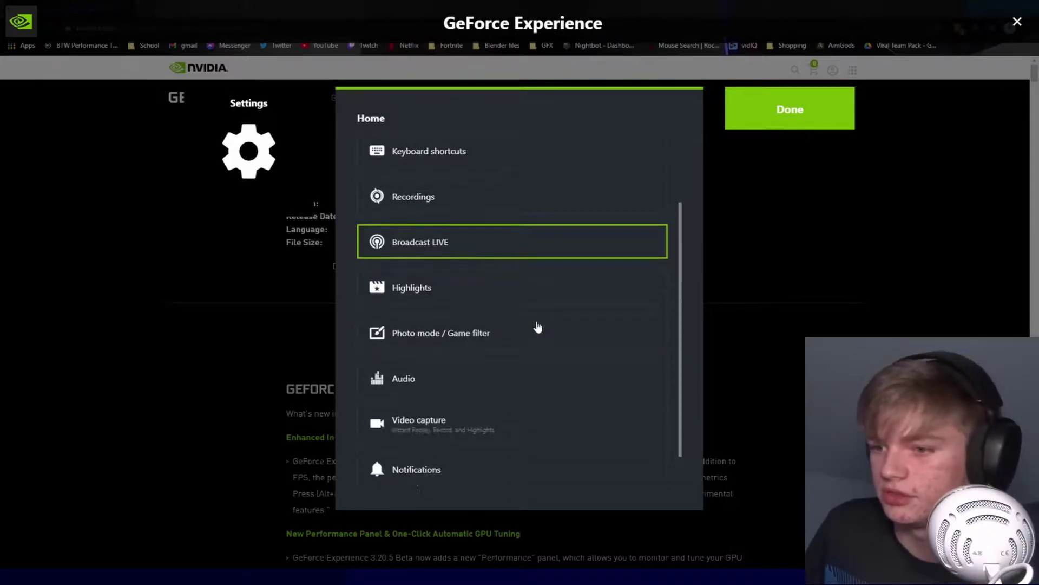
click(460, 344)
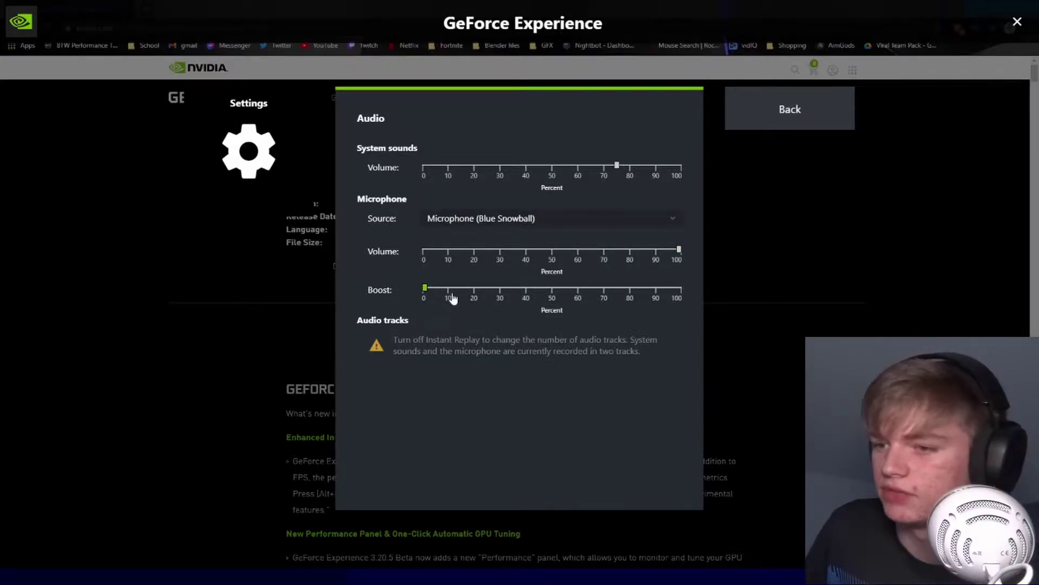
click(779, 122)
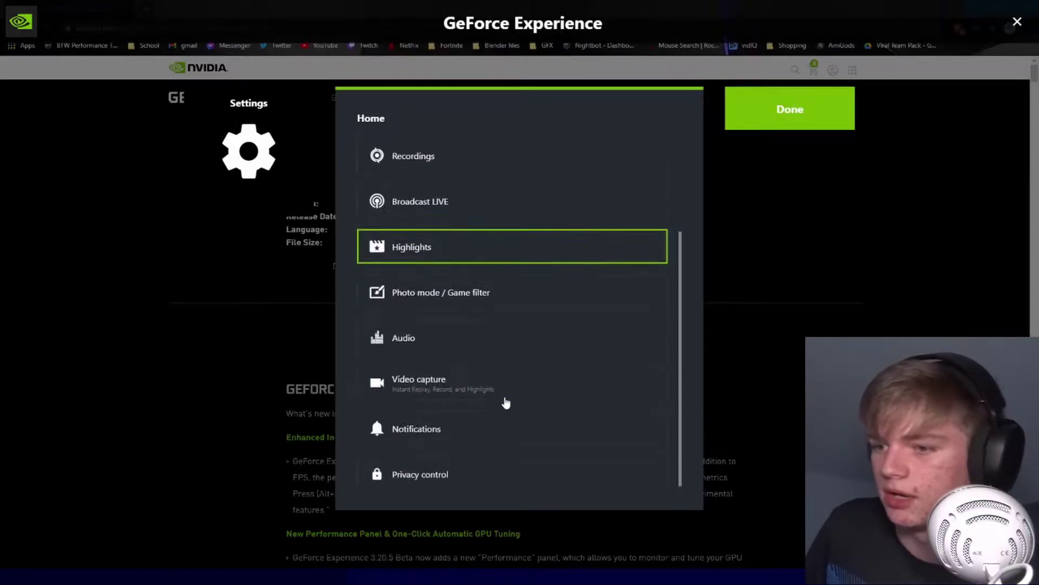
click(492, 390)
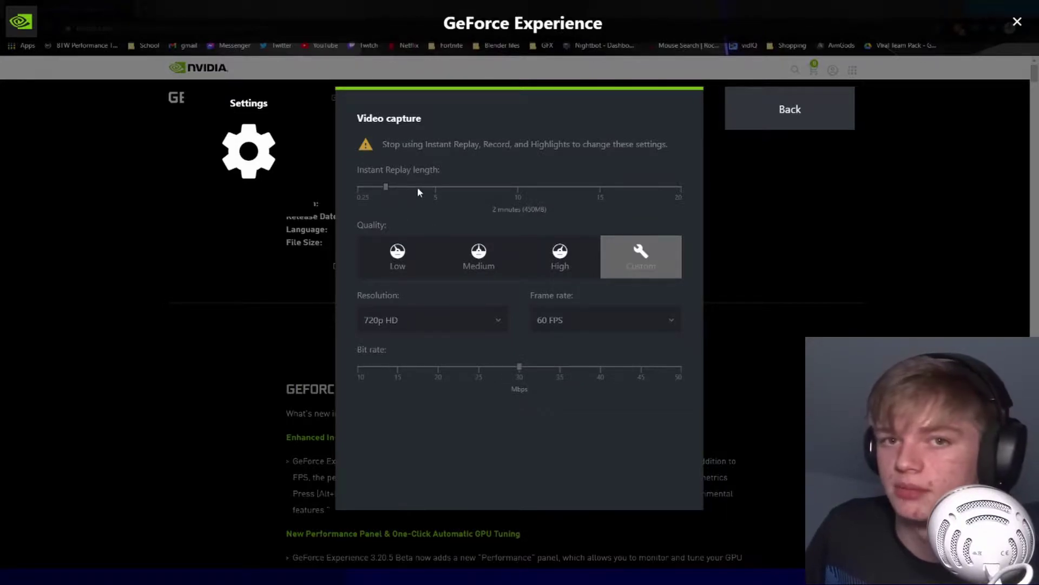
key(Escape)
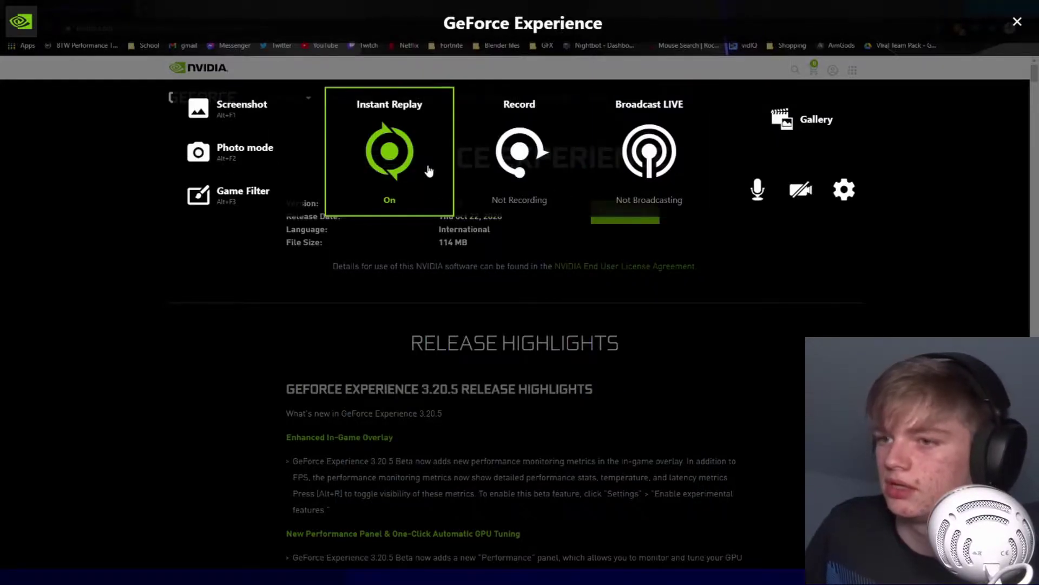
Look at the Instant Replay options and the Record options in the overlay
click(398, 169)
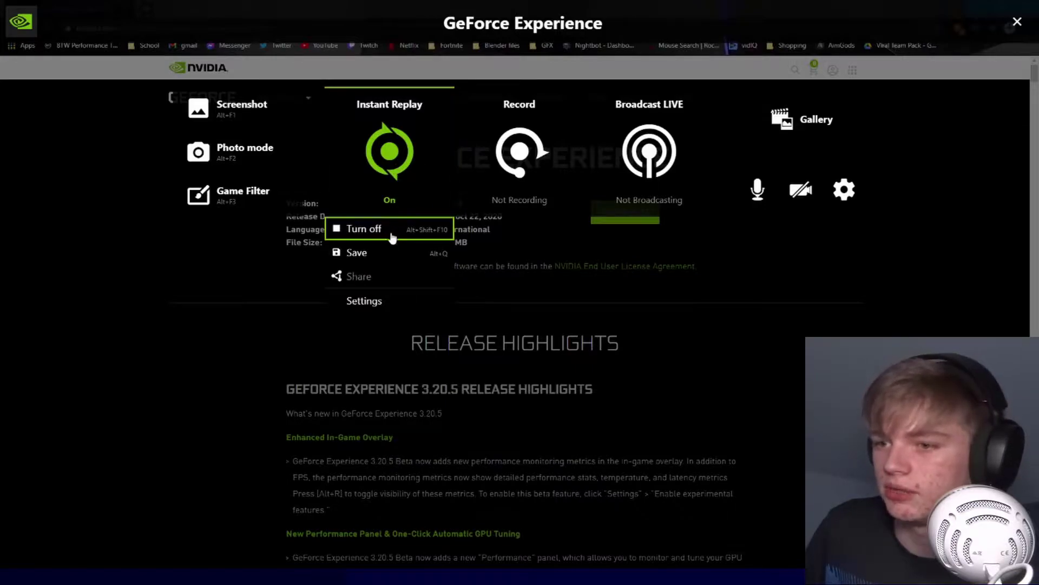
click(489, 166)
key(Right)
click(487, 179)
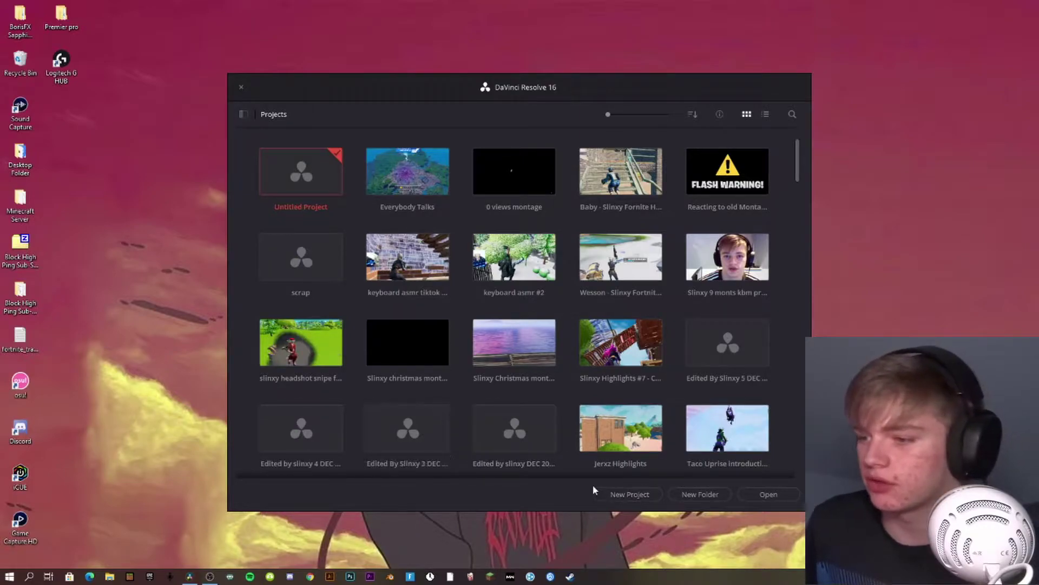
Open the untitled project in DaVinci Resolve and set its timeline and playback frame rates to 60 frames per second
double_click(293, 182)
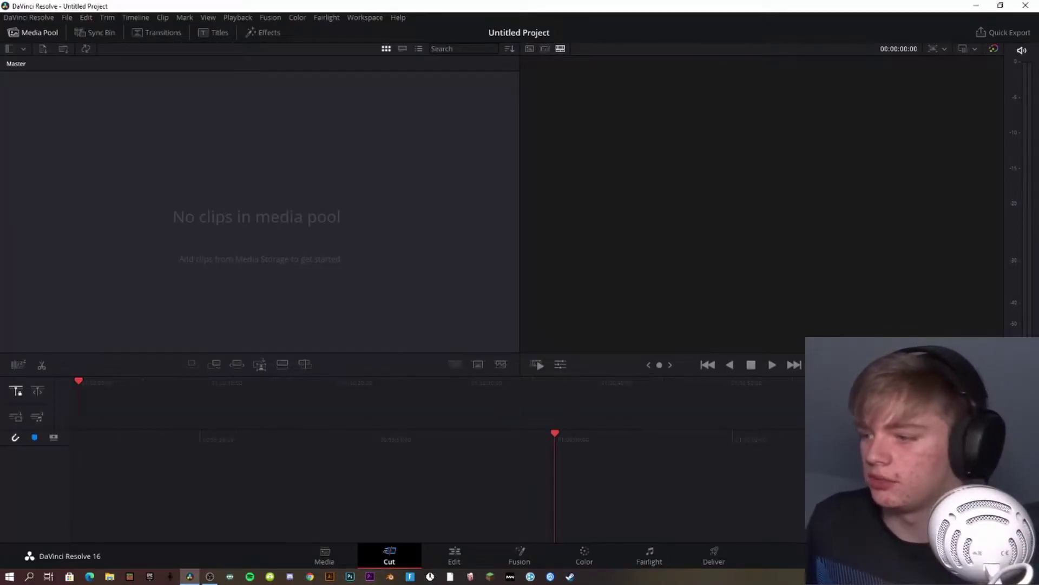
key(shift+9)
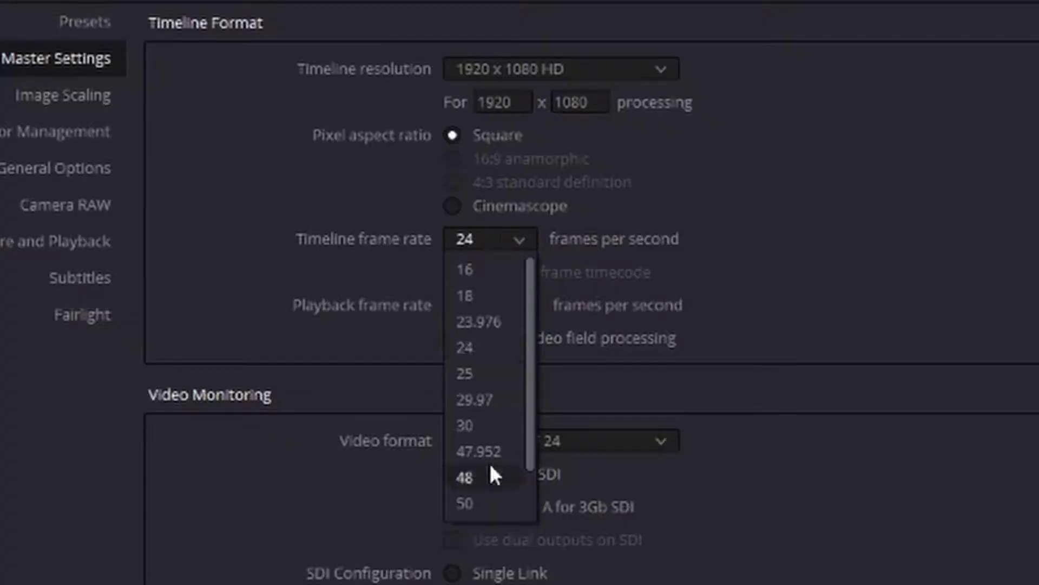
scroll(489, 460, down, 1)
click(476, 498)
key(Tab)
text(60)
key(Return)
Set the project's video monitoring format to HD 1080p 60
click(562, 441)
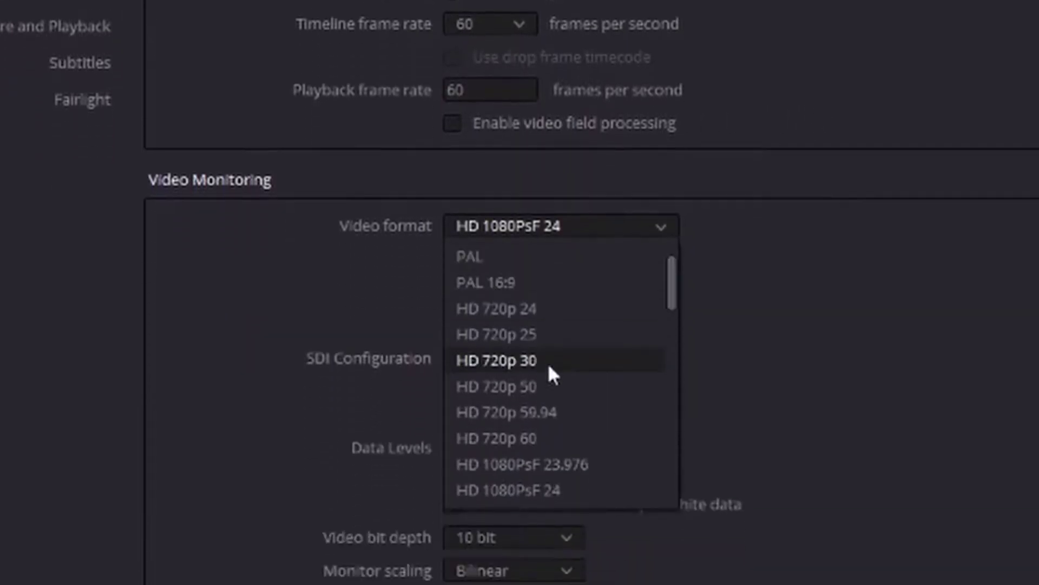
scroll(555, 582, down, 3)
scroll(541, 374, down, 1)
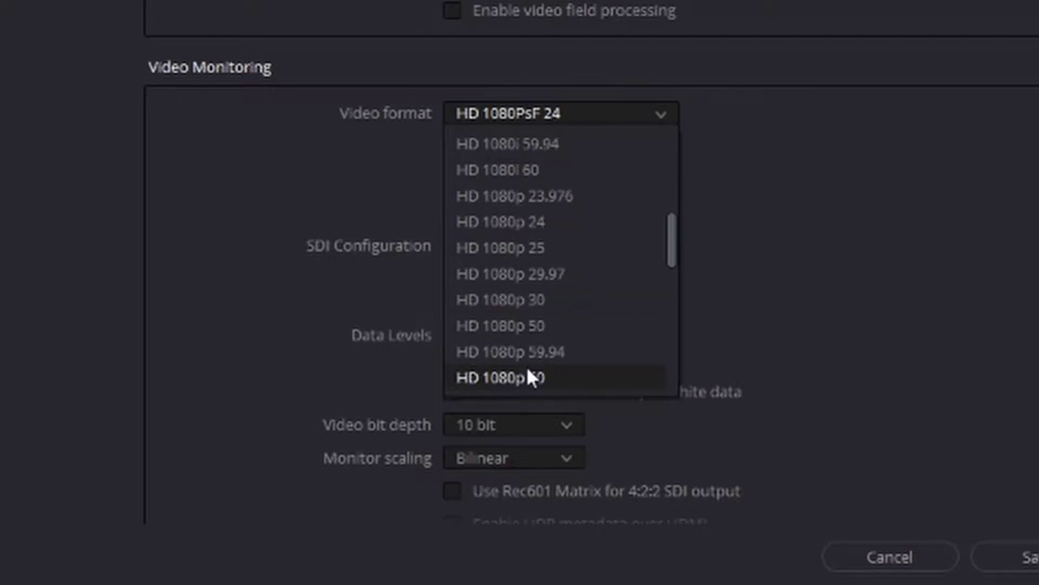
click(551, 377)
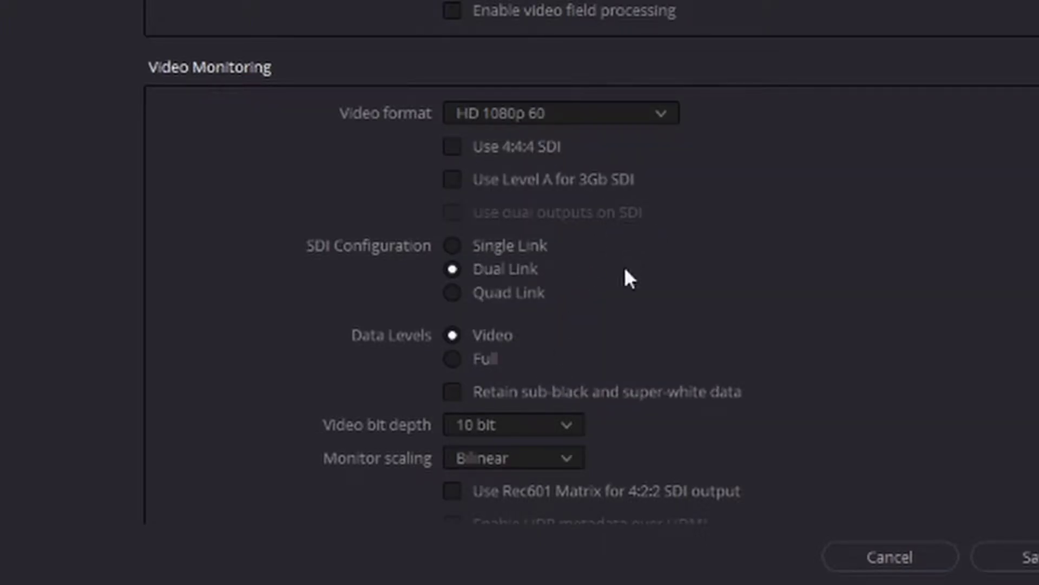
Set the frame interpolation retime process to Optical Flow and save the project settings
scroll(630, 273, down, 10)
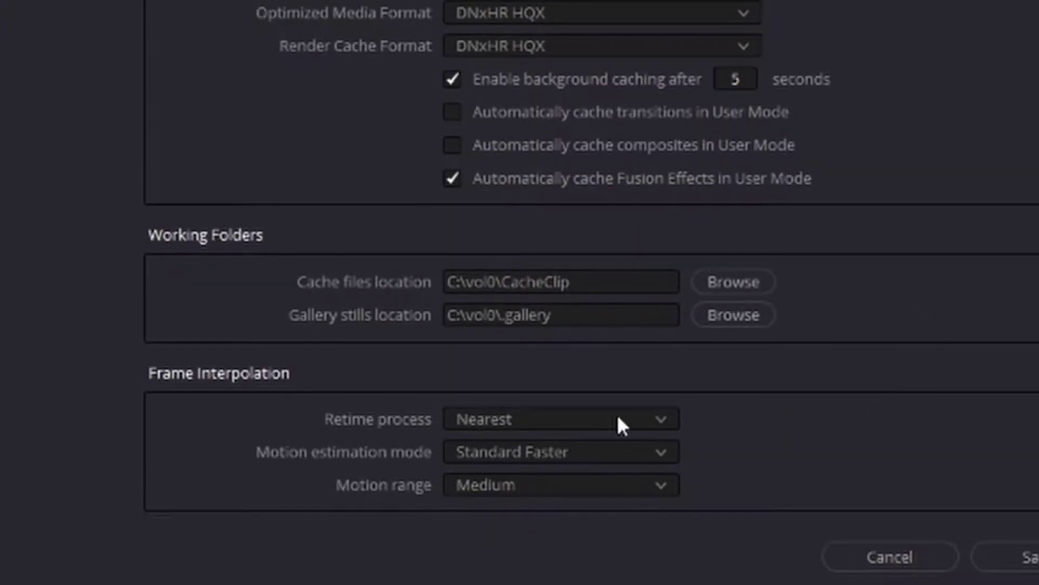
click(619, 417)
click(585, 499)
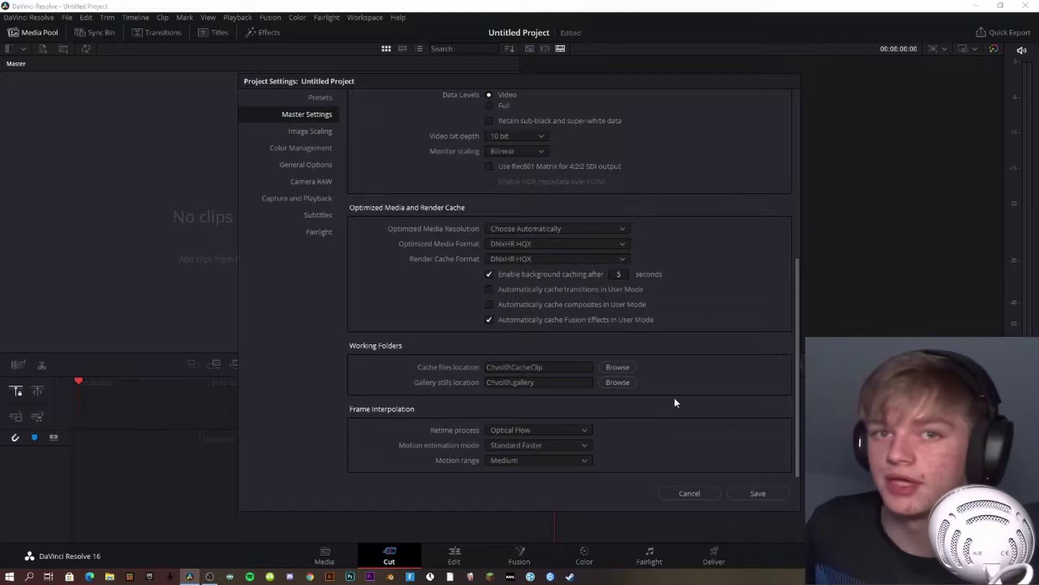
scroll(679, 408, up, 10)
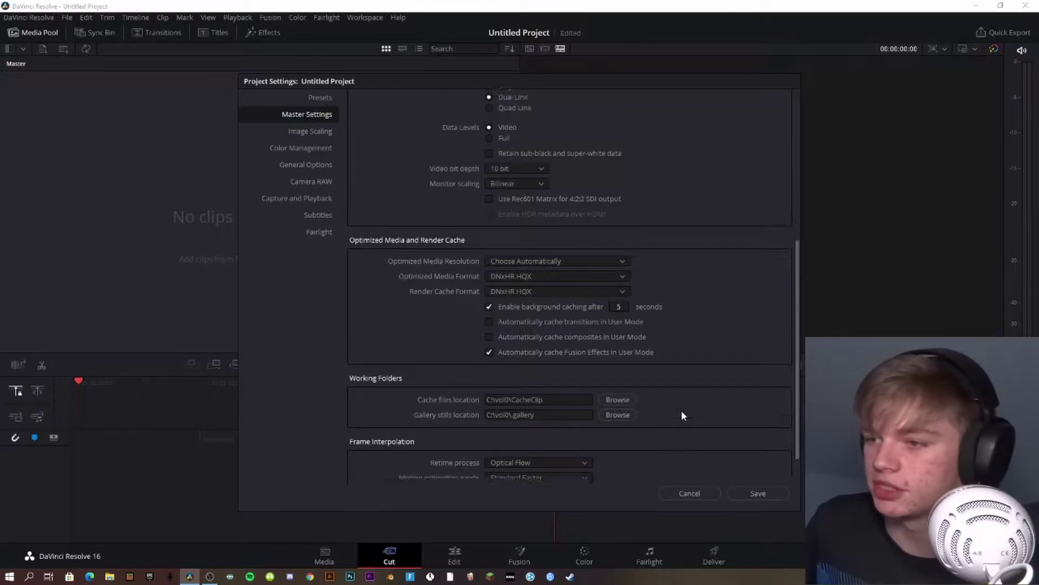
click(755, 493)
click(323, 553)
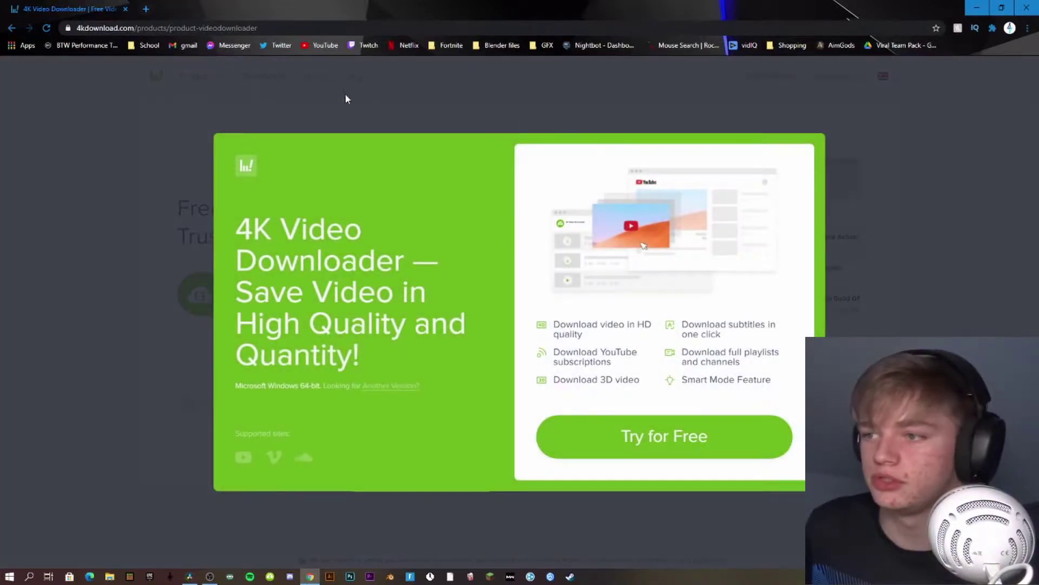
Copy the link of the Decals lyric video from YouTube and paste it into 4K Video Downloader
click(907, 209)
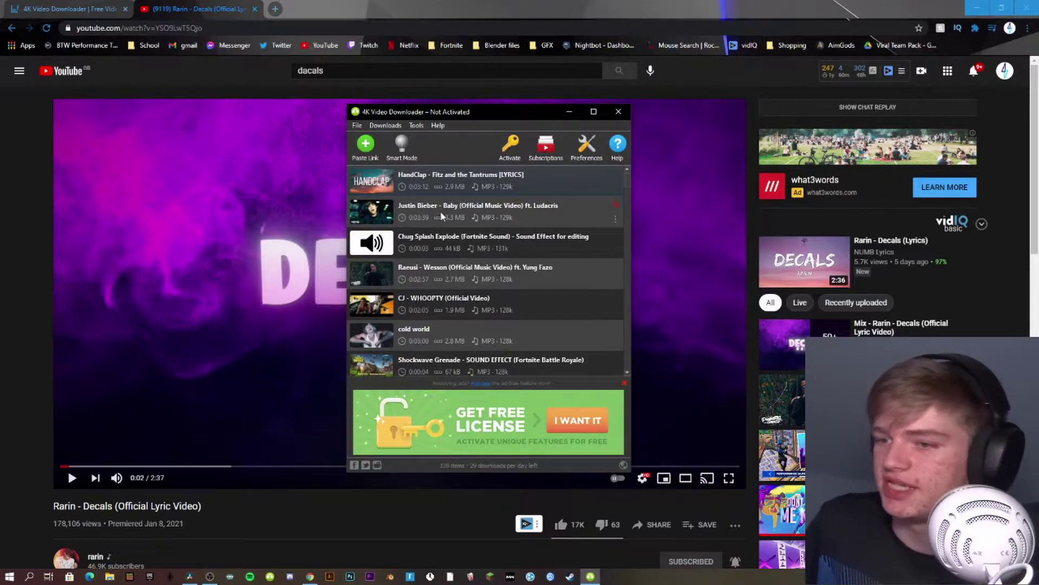
click(624, 384)
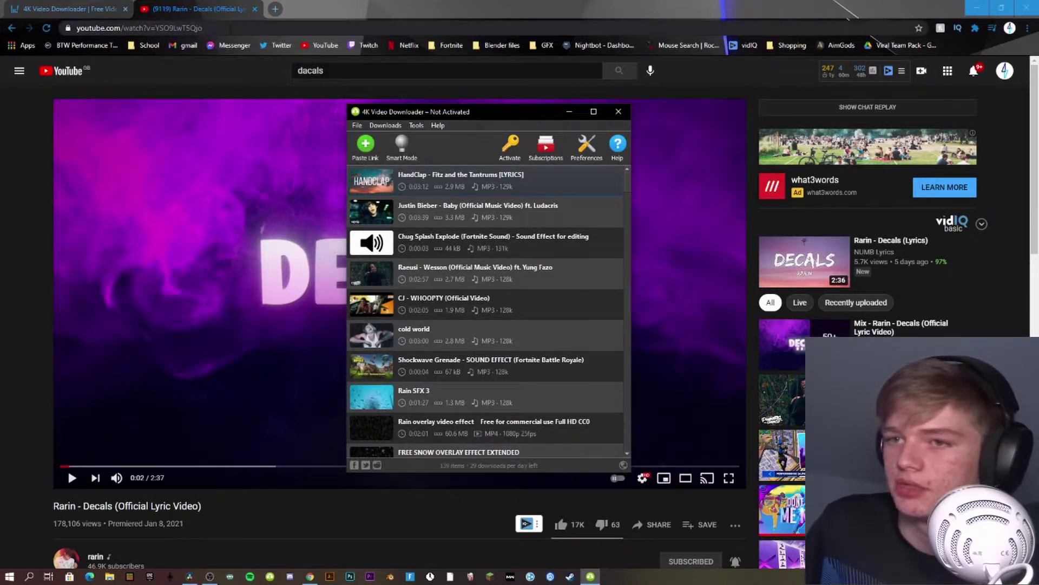
click(231, 30)
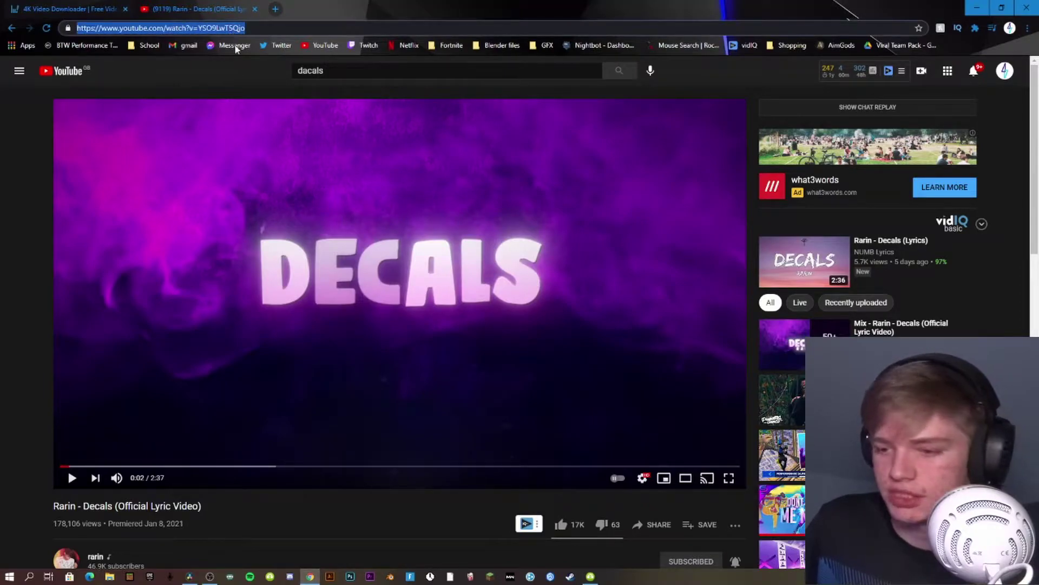
key(Tab)
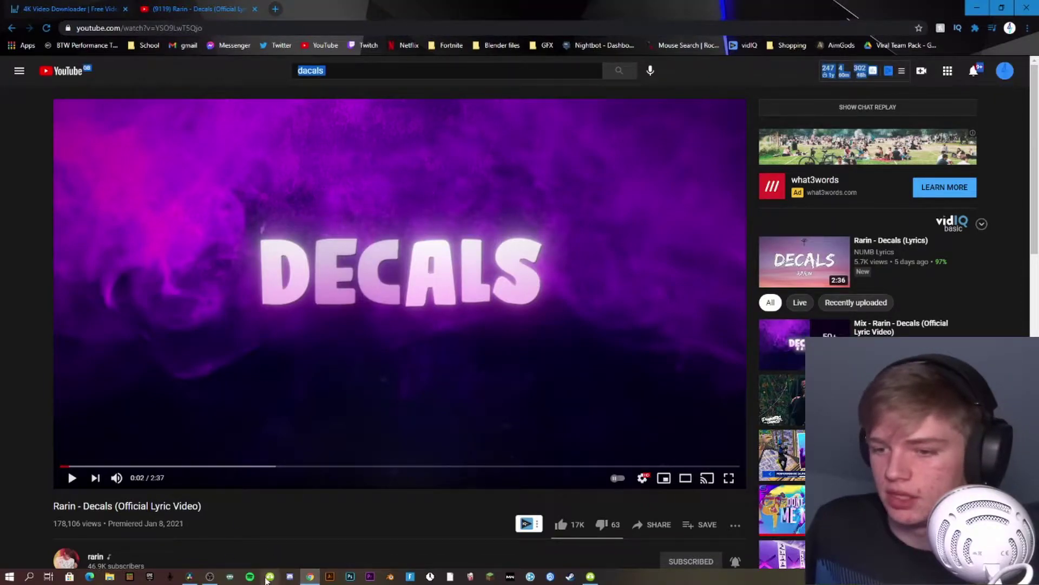
click(590, 576)
click(365, 145)
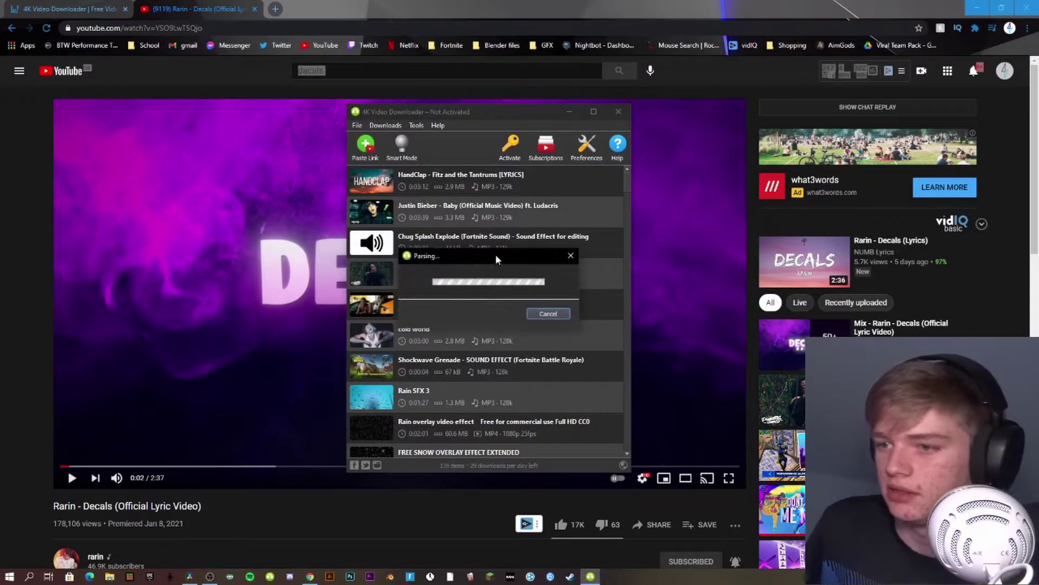
Set the Decals clip to Extract Audio in MP3 format
click(400, 271)
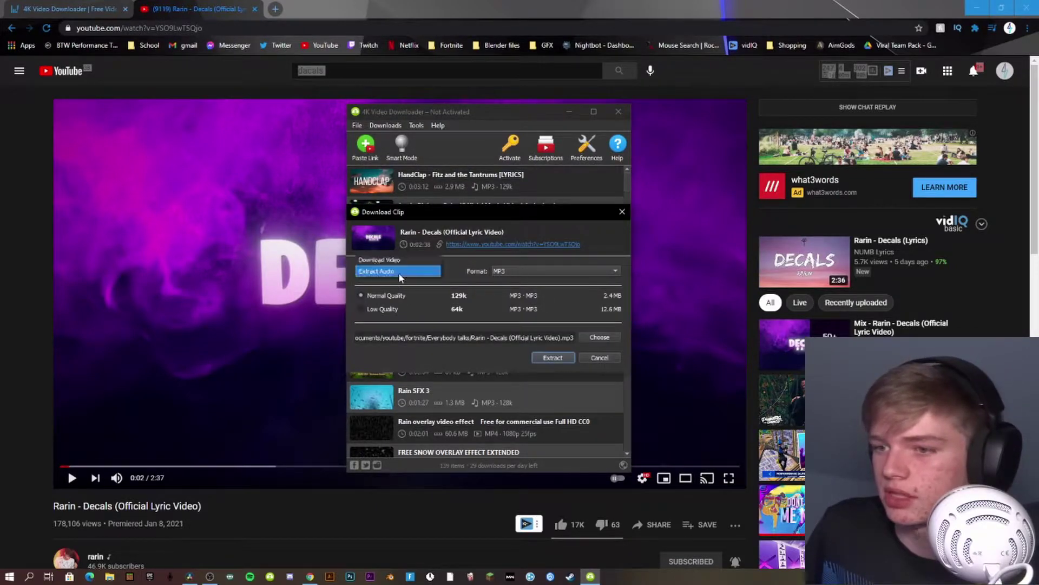
click(412, 259)
click(417, 271)
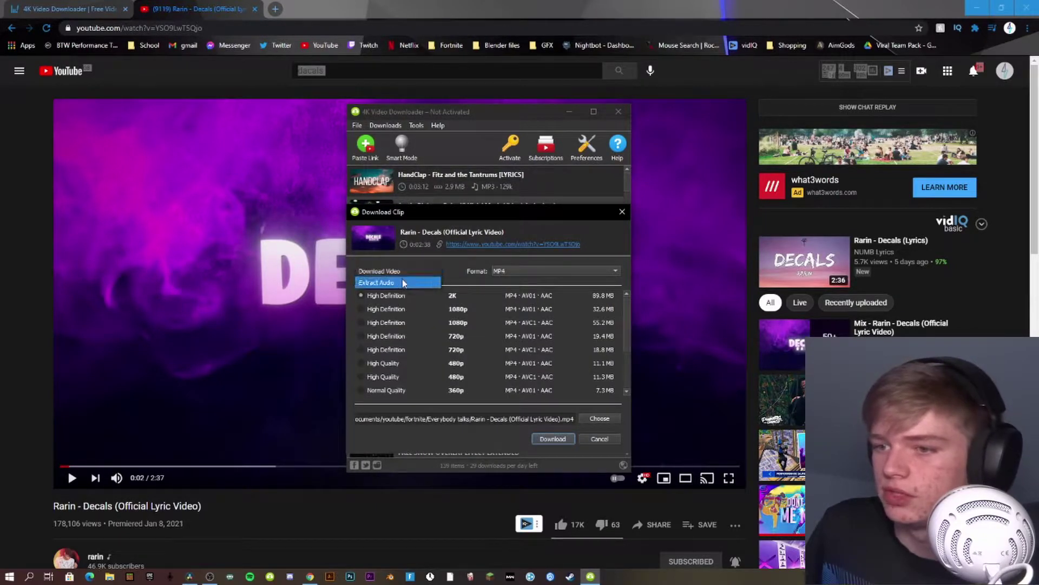
click(401, 281)
click(515, 270)
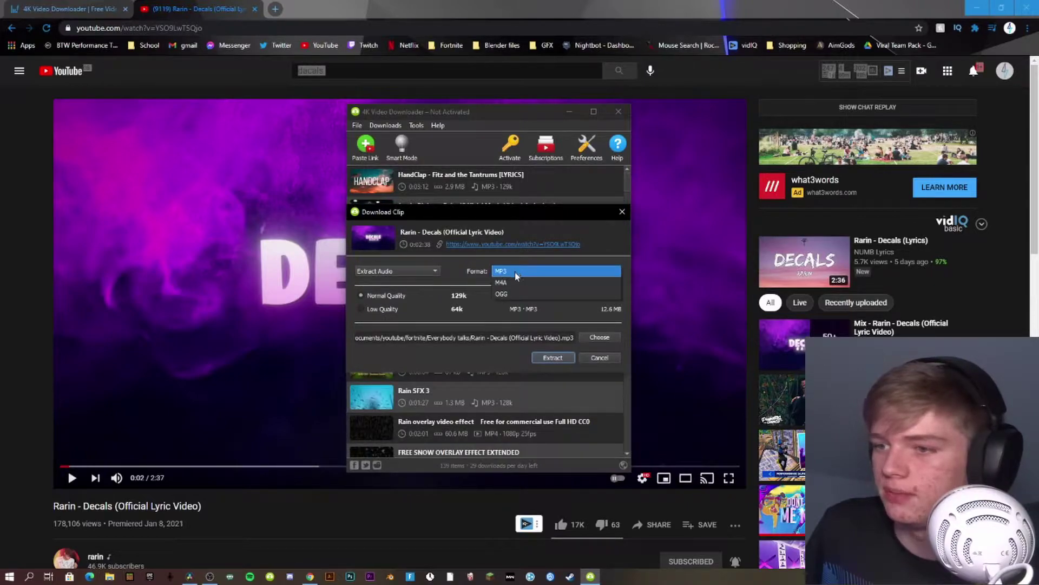
click(516, 271)
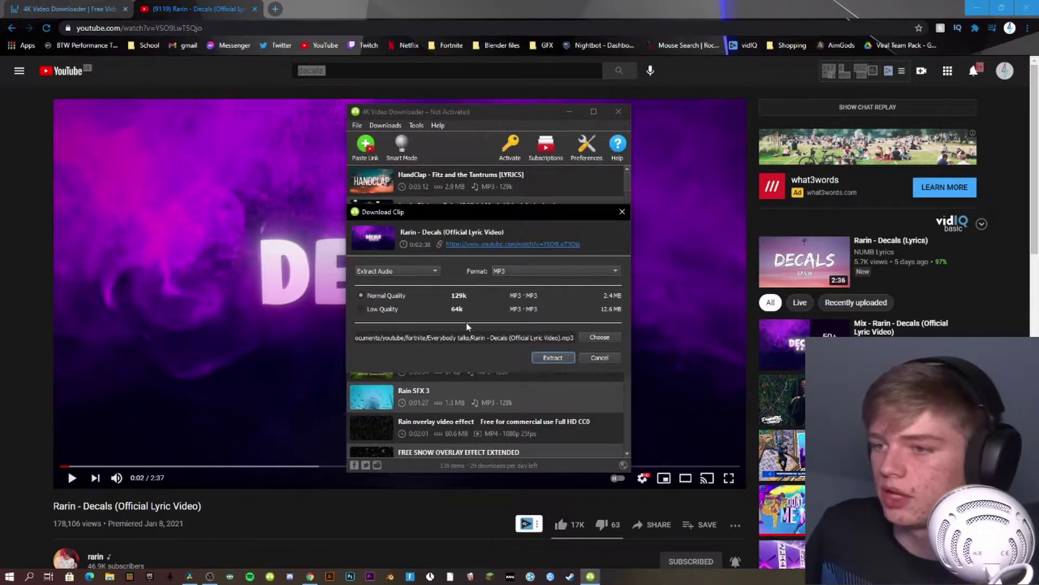
Save the extracted audio to the "how to make a montage for free 1" folder, start the extraction and close the downloader
click(600, 338)
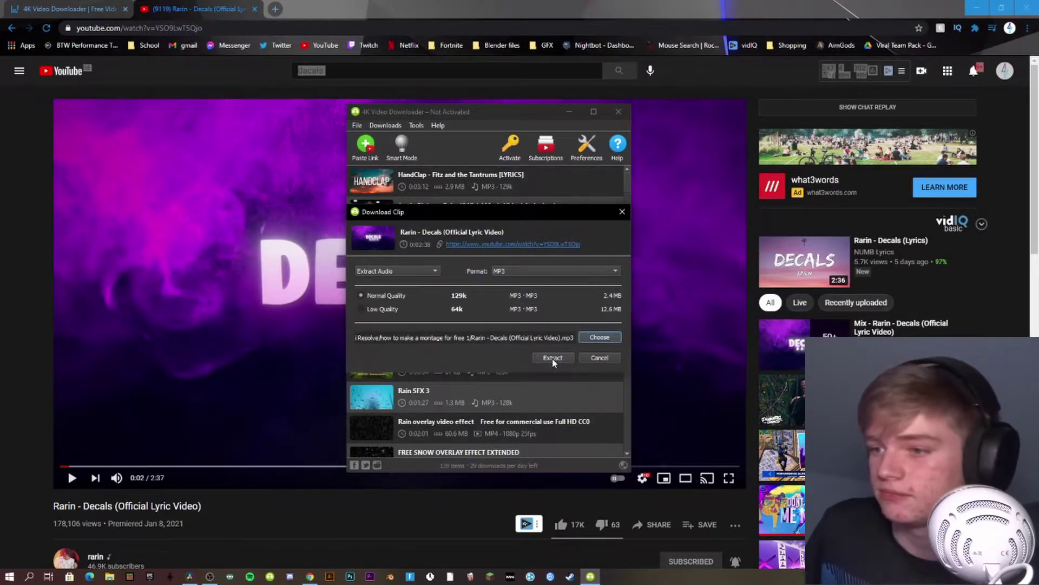
click(552, 358)
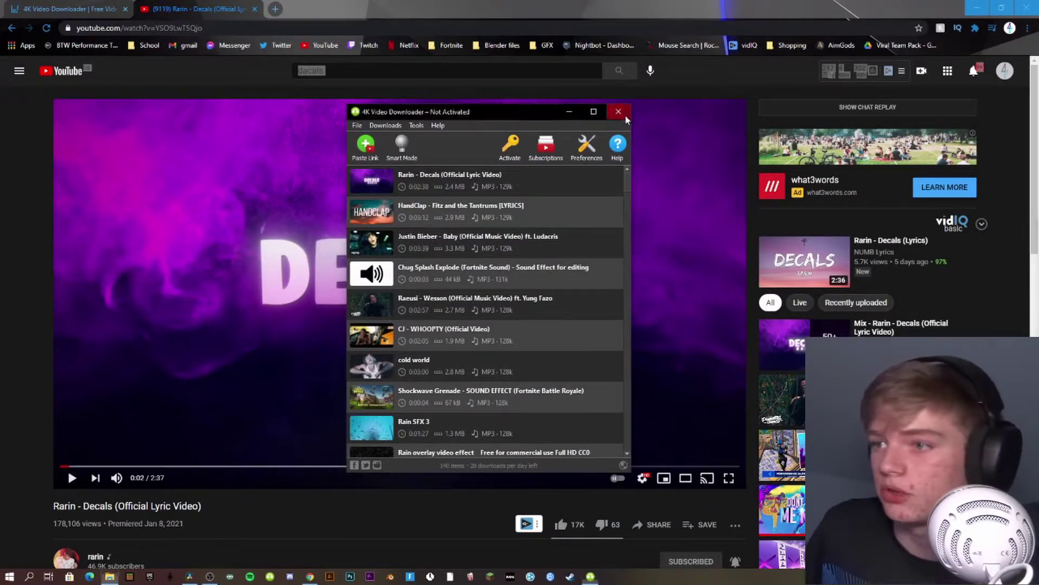
click(626, 114)
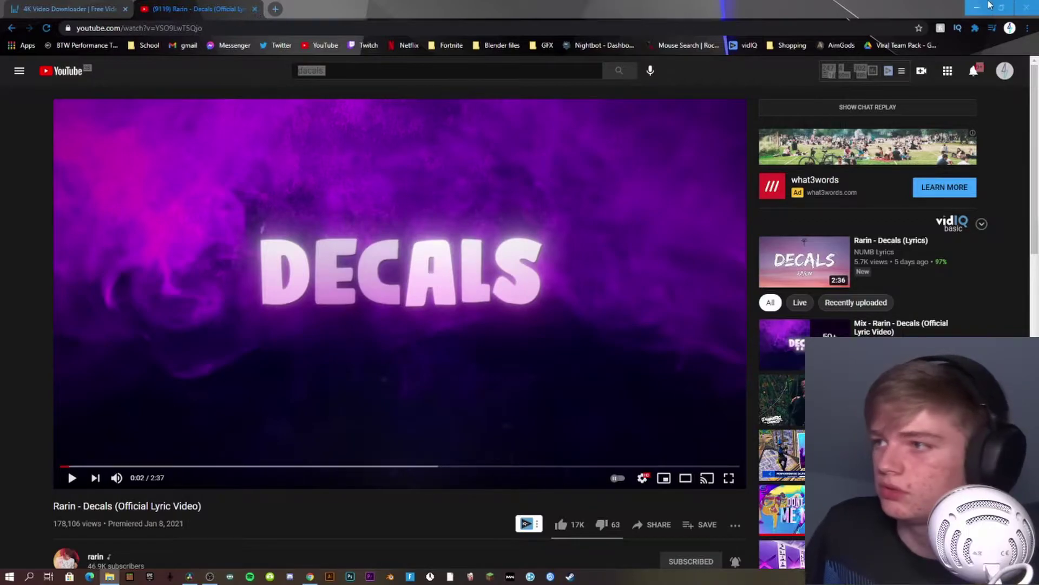
Close the browser and import the Decals MP3 and the three Fortnite clips into DaVinci Resolve's media pool
click(1036, 7)
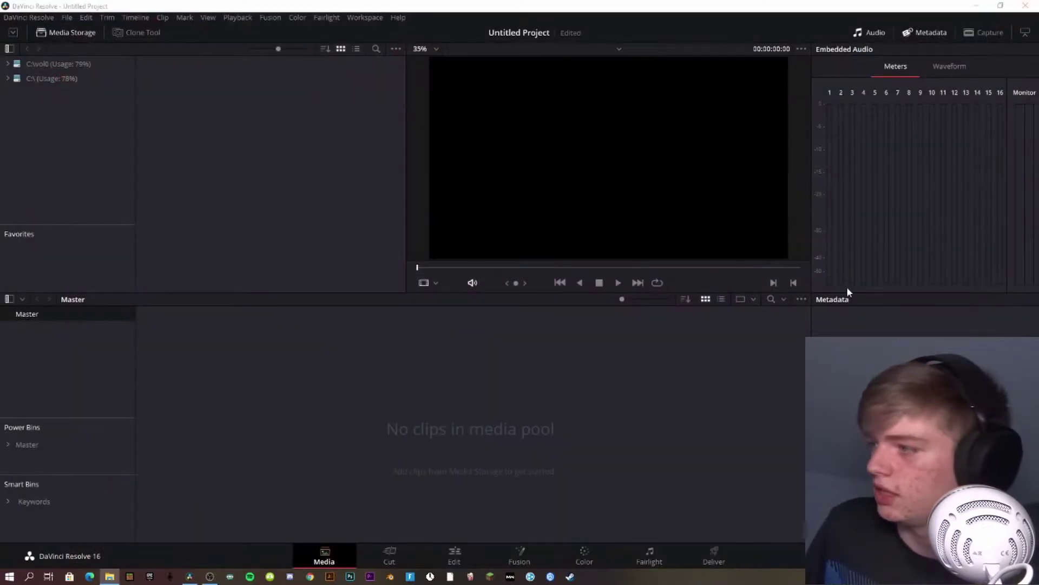
drag(360, 407, 313, 387)
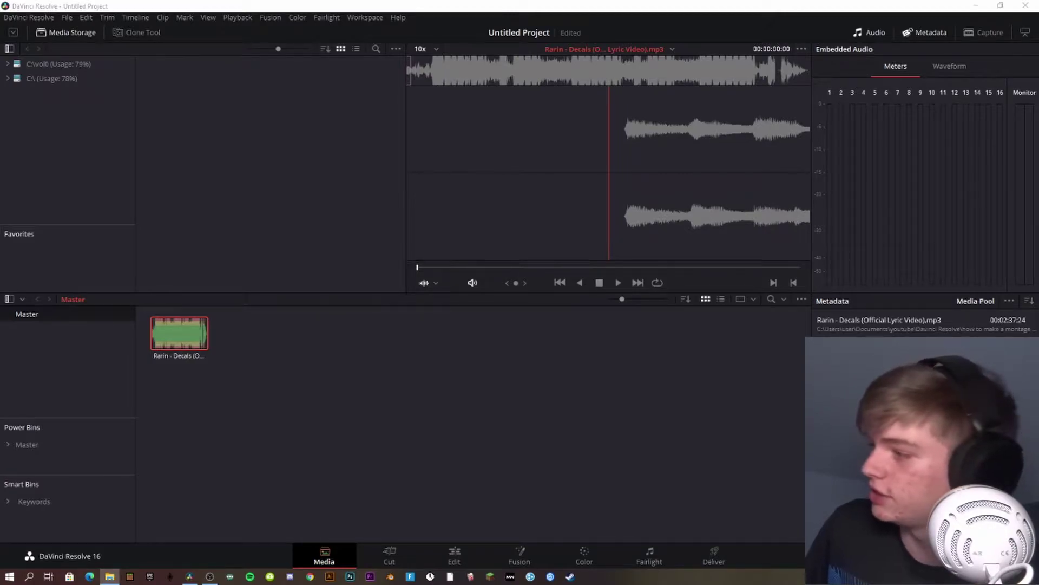
drag(0, 401, 405, 401)
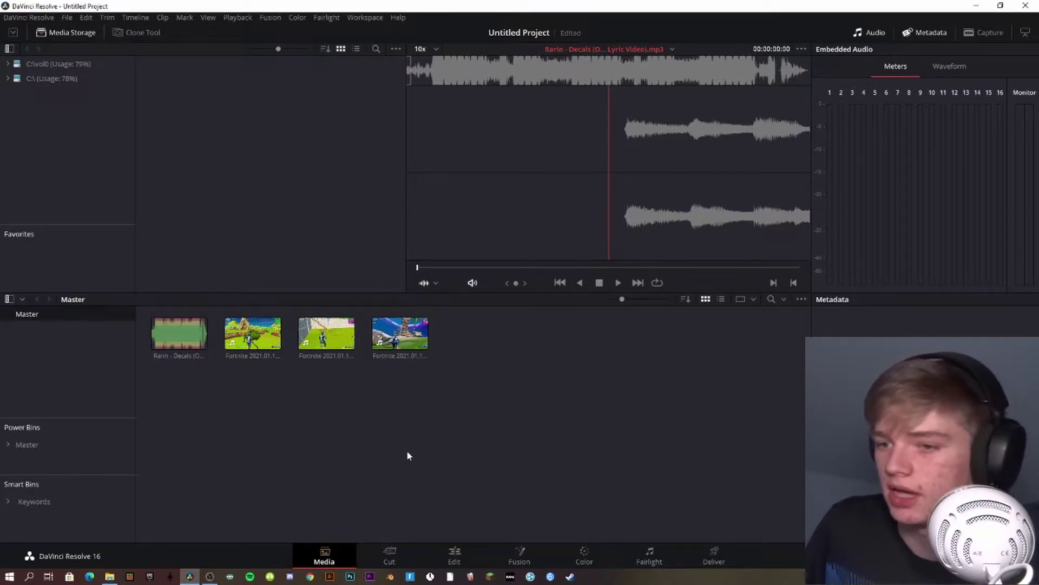
Switch to the Edit page and place the Decals song at the start of audio track 2 in a new timeline
click(456, 552)
drag(121, 79, 160, 485)
Try the simplified video track view and the full-height media pool layout
click(16, 195)
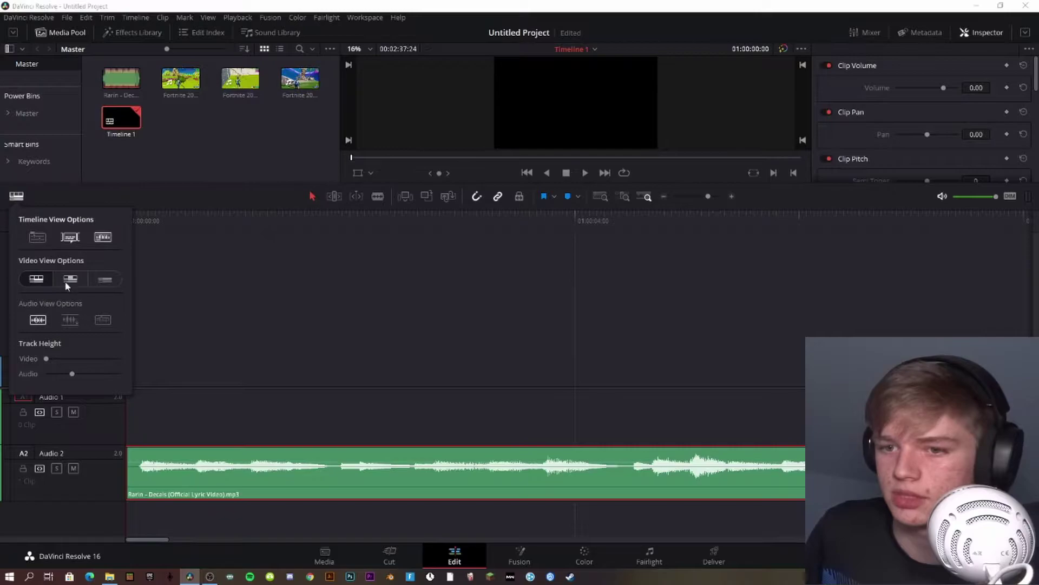
click(104, 279)
click(166, 372)
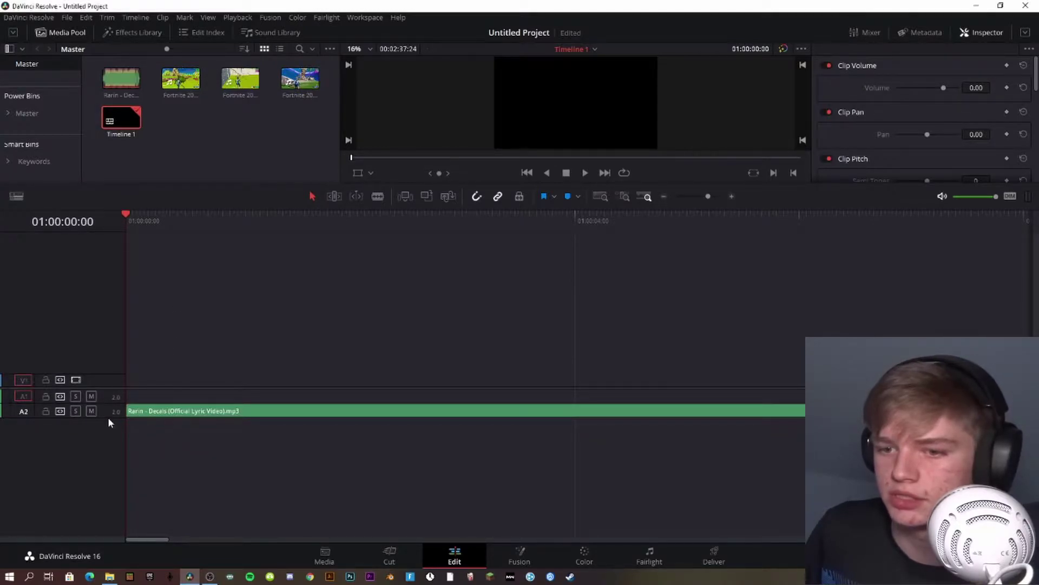
click(12, 33)
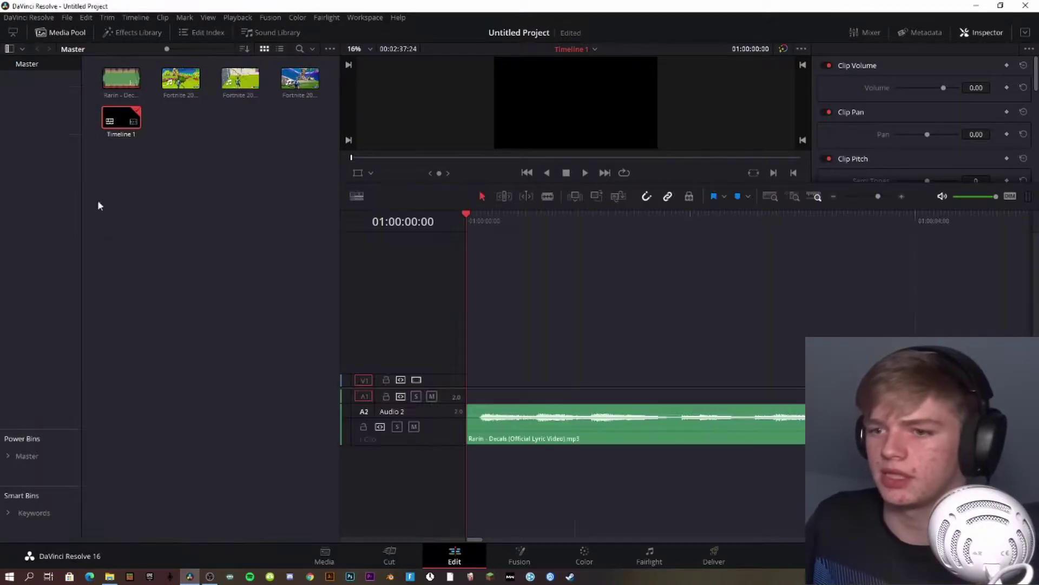
click(7, 35)
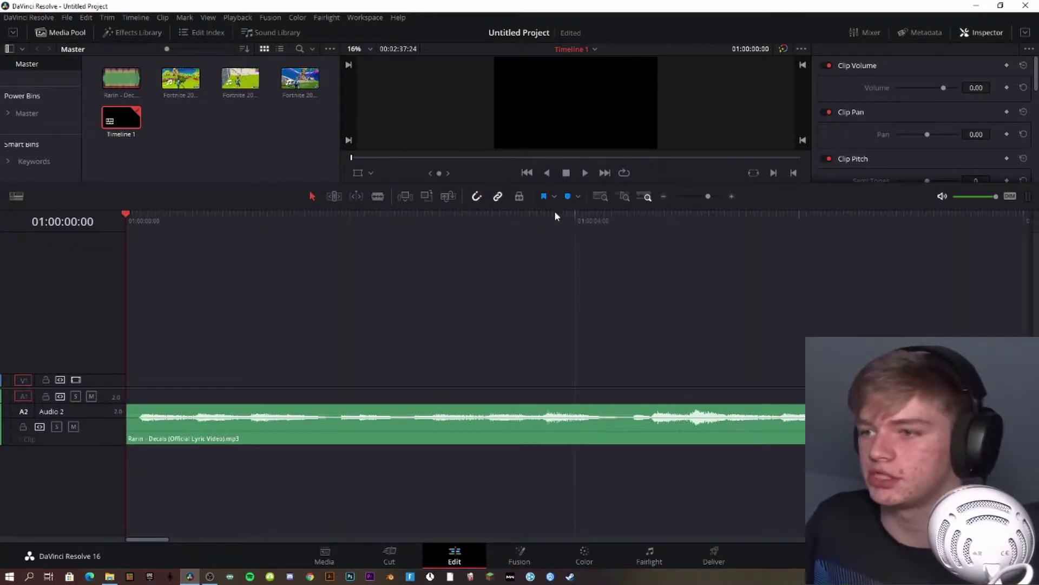
Enlarge the viewer area, set the timeline's video view to filmstrip and reduce the height of the song's audio track
drag(552, 206, 553, 241)
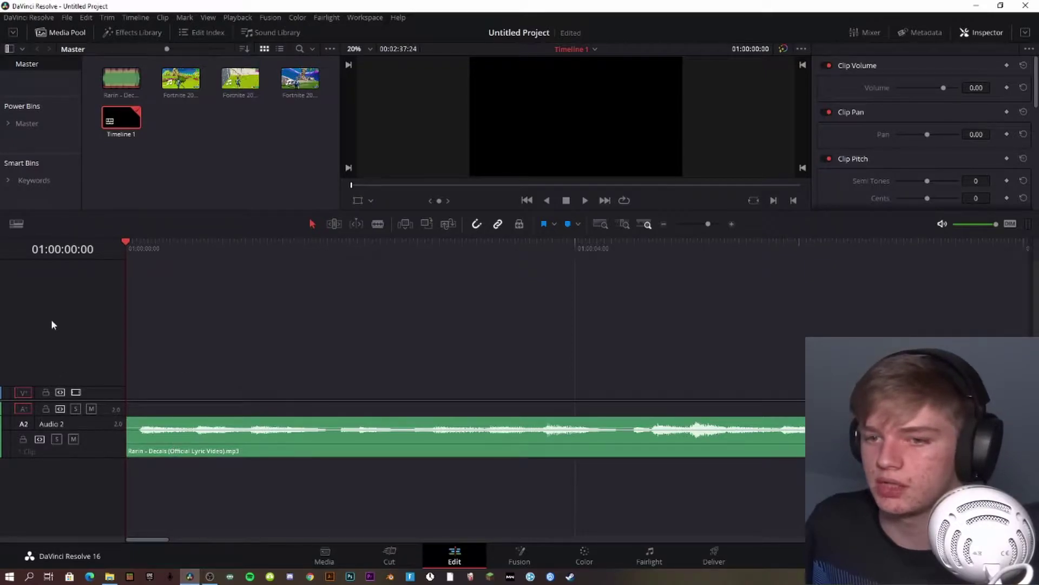
click(17, 225)
click(70, 309)
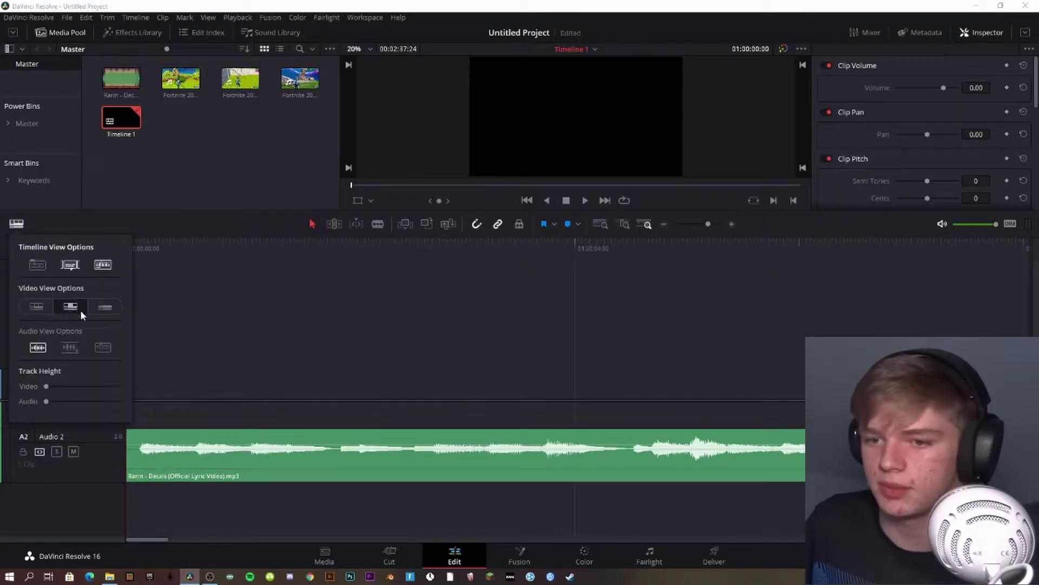
click(37, 306)
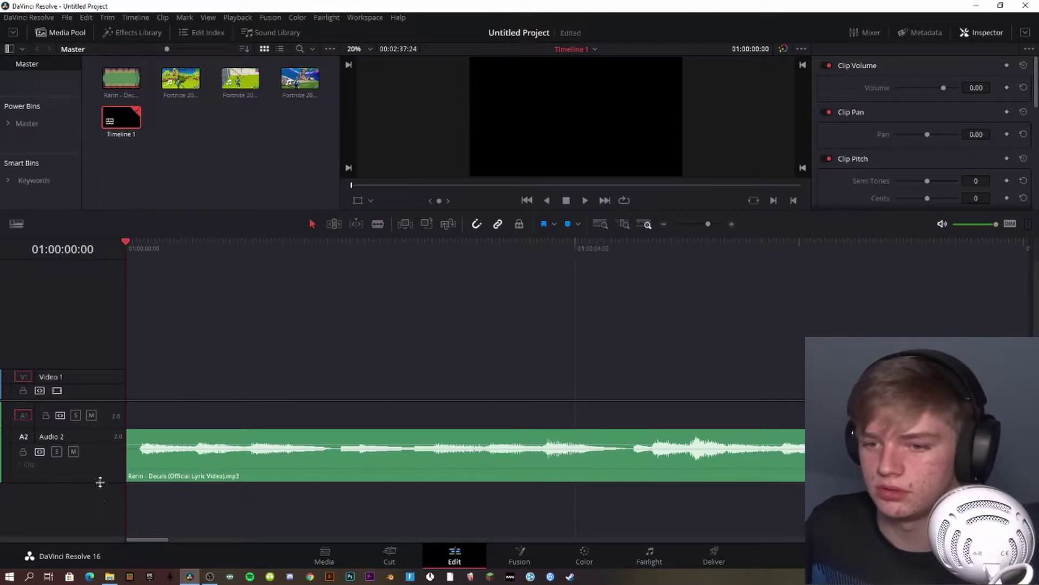
drag(101, 482, 108, 433)
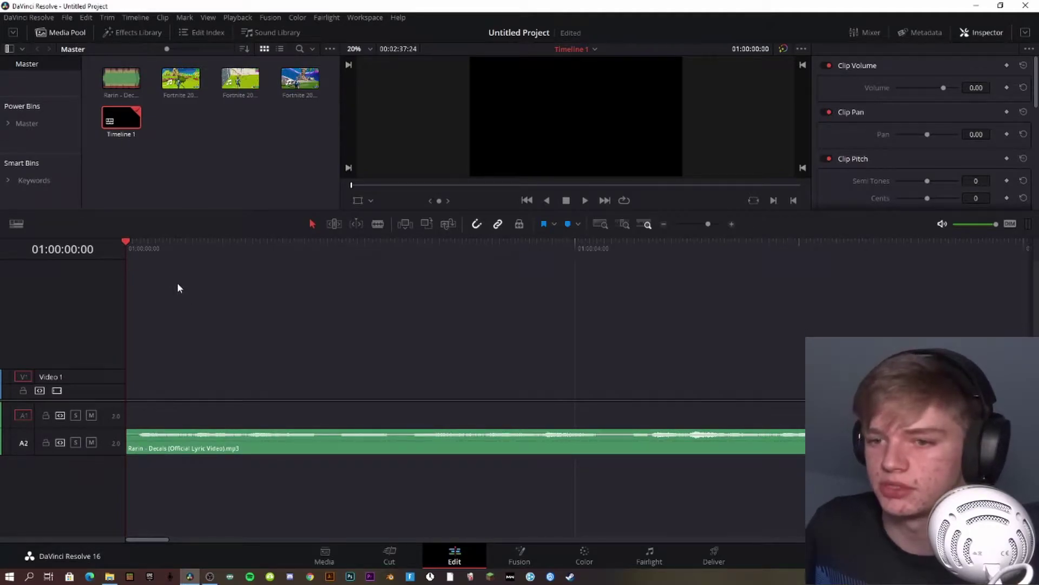
Move the song to audio track 3 and place the Fortnite 17.46.40.06 clip at the start of video track 1
drag(157, 450, 155, 477)
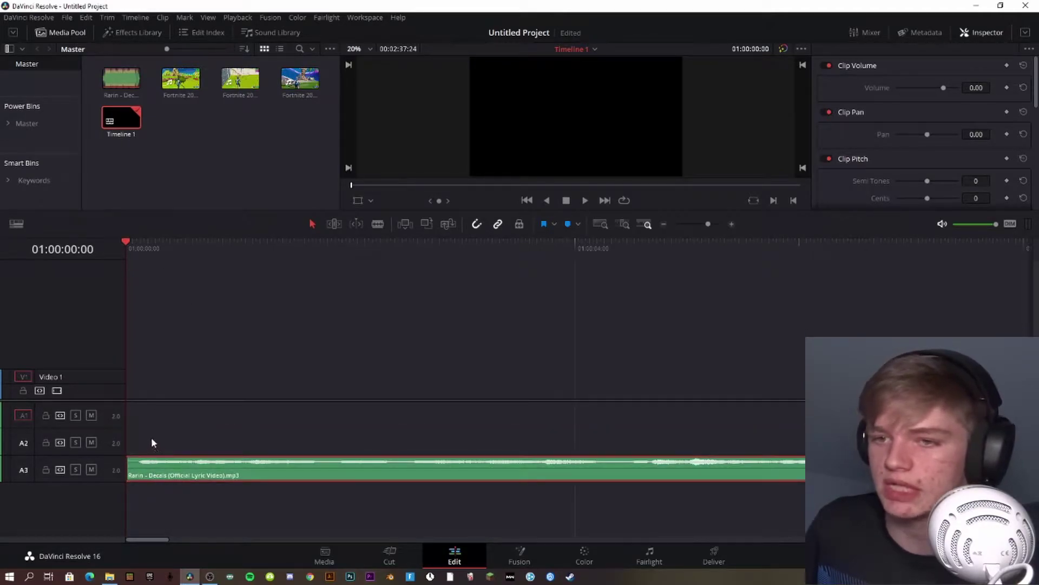
drag(181, 79, 128, 390)
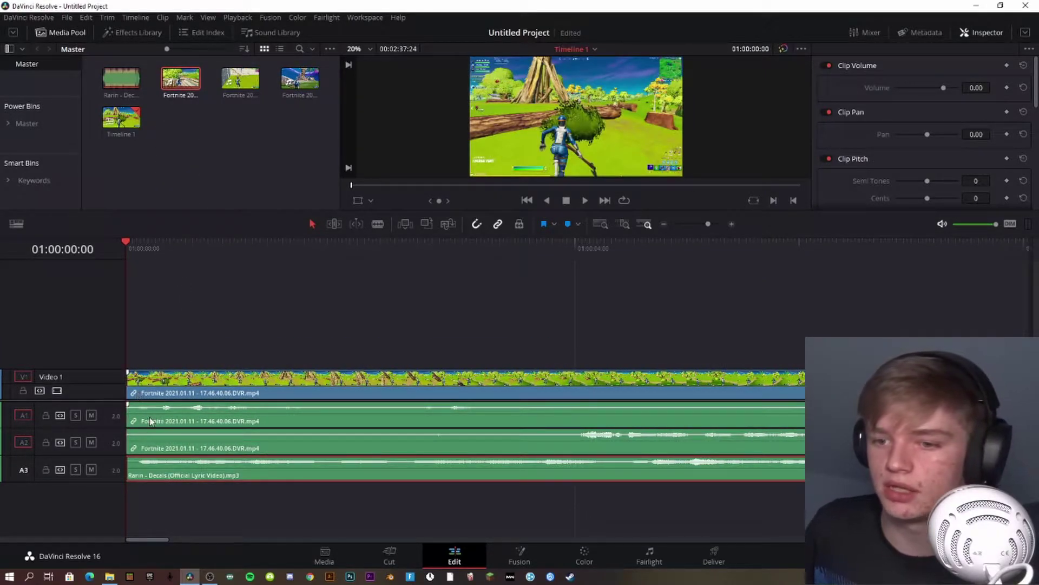
click(150, 446)
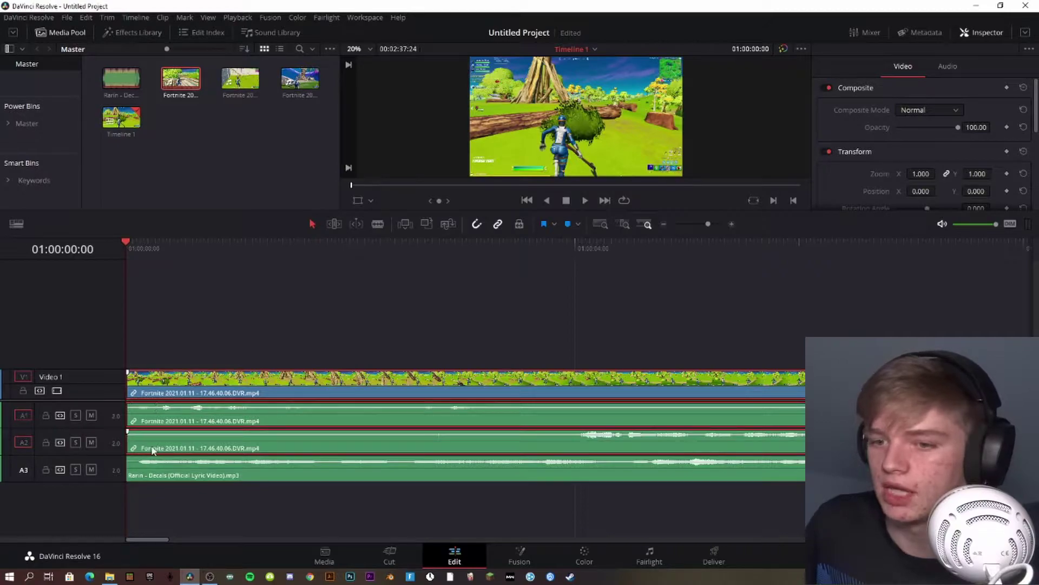
drag(319, 323, 457, 306)
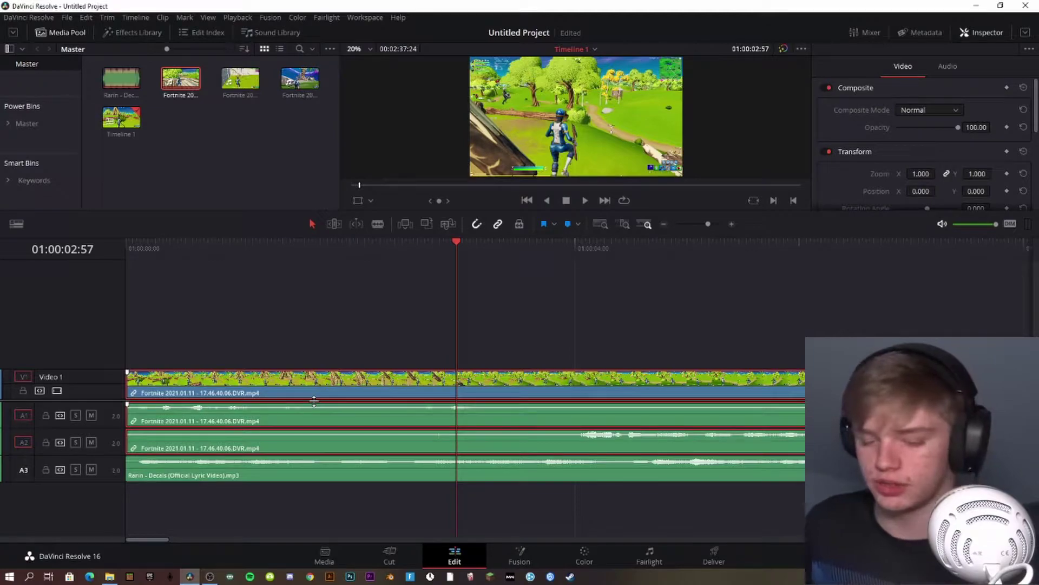
Check the audio tracks option in the GeForce Experience overlay's audio settings
key(alt+z)
click(841, 195)
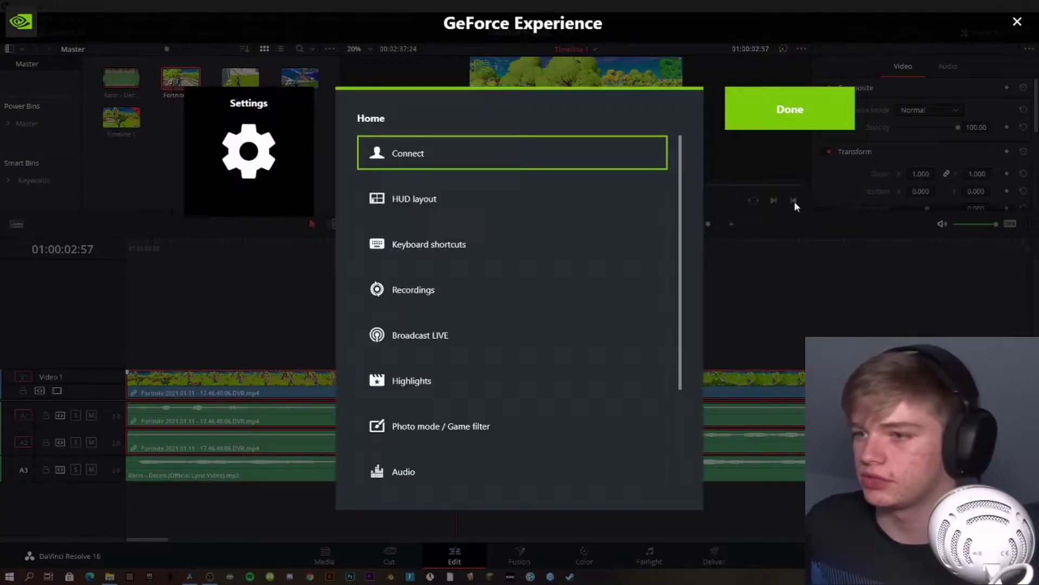
scroll(443, 292, down, 3)
click(433, 337)
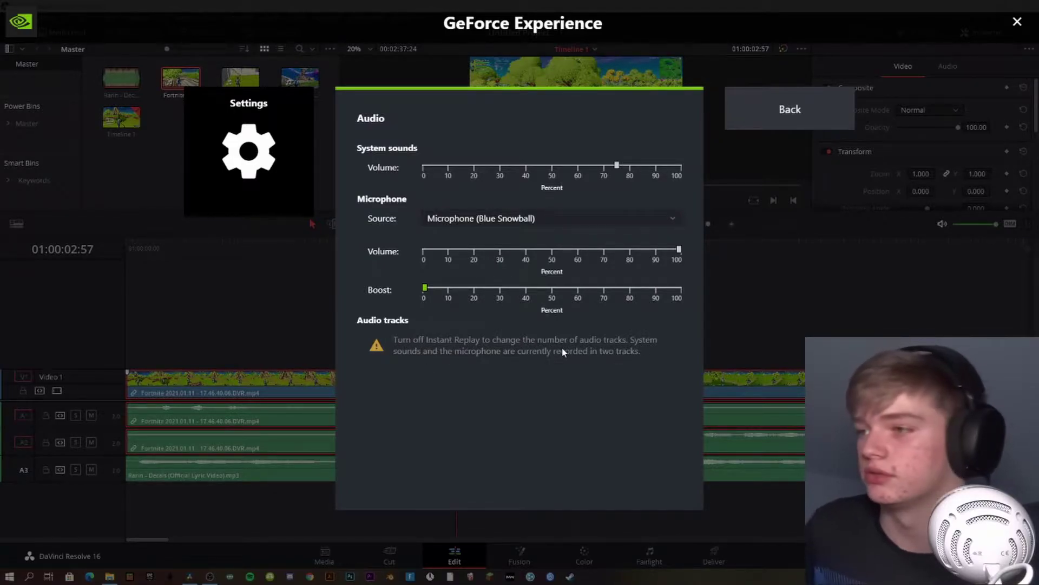
click(798, 108)
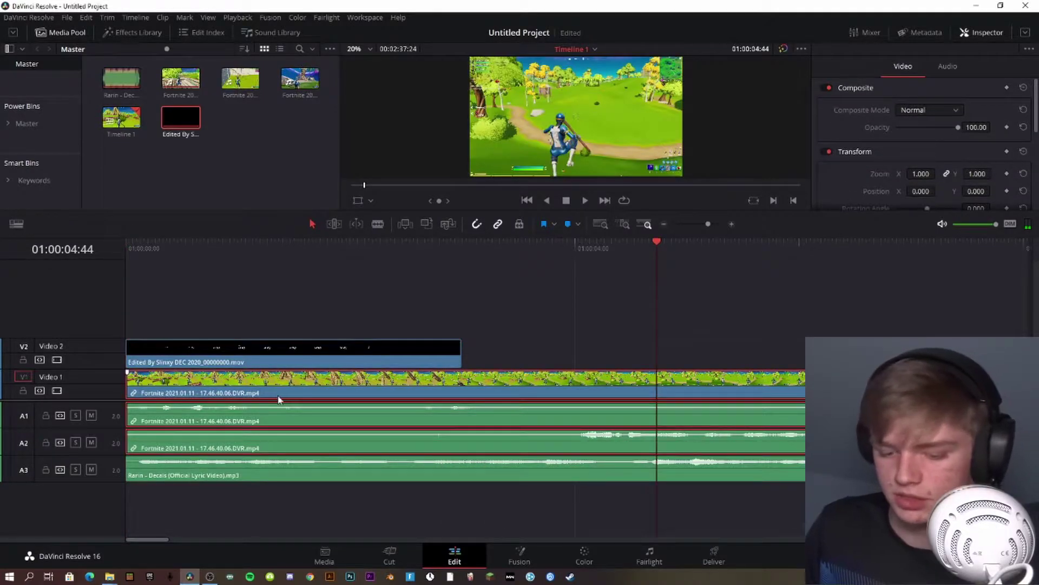
Delete the uncut Fortnite clip from the timeline and scrub through the first two source clips for highlights
key(Delete)
drag(616, 185, 659, 185)
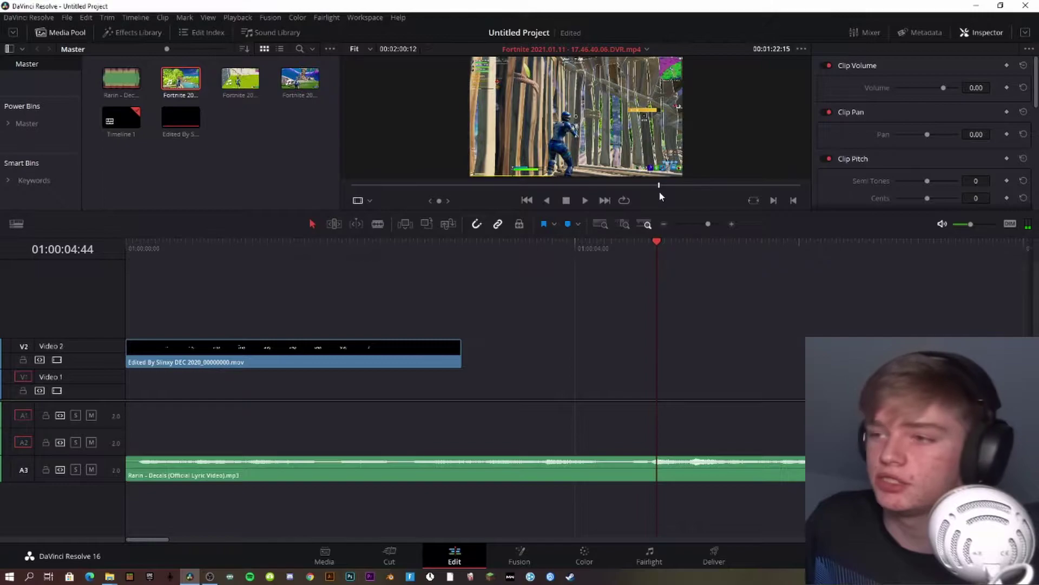
drag(654, 186, 728, 191)
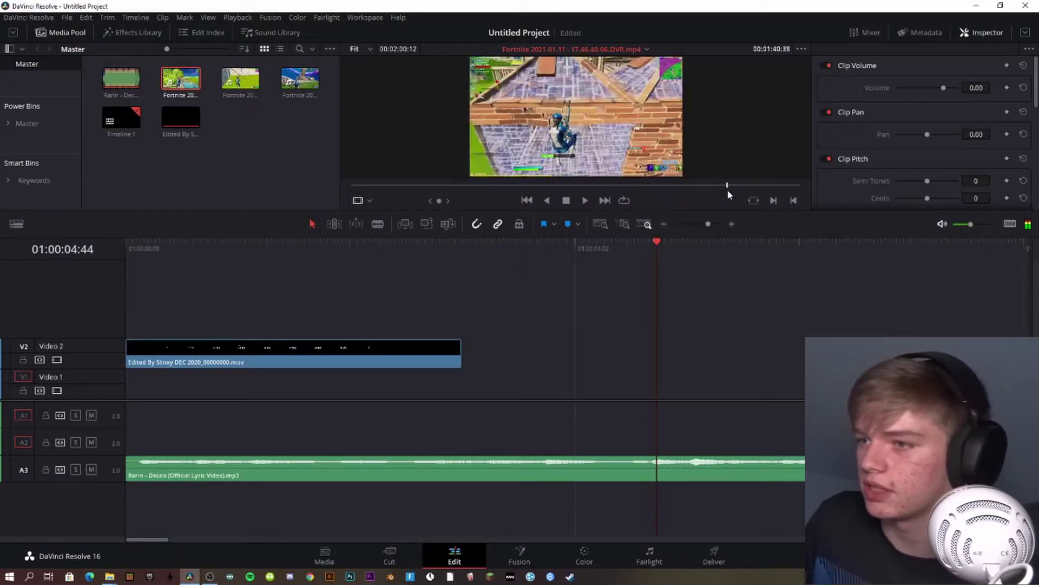
click(240, 78)
drag(664, 183, 738, 185)
Mark a highlight of about 18 seconds near the end of the 17.46.40.06 clip and place it at the start of video track 1
click(181, 78)
drag(620, 186, 789, 185)
click(774, 200)
click(793, 200)
drag(576, 165, 116, 375)
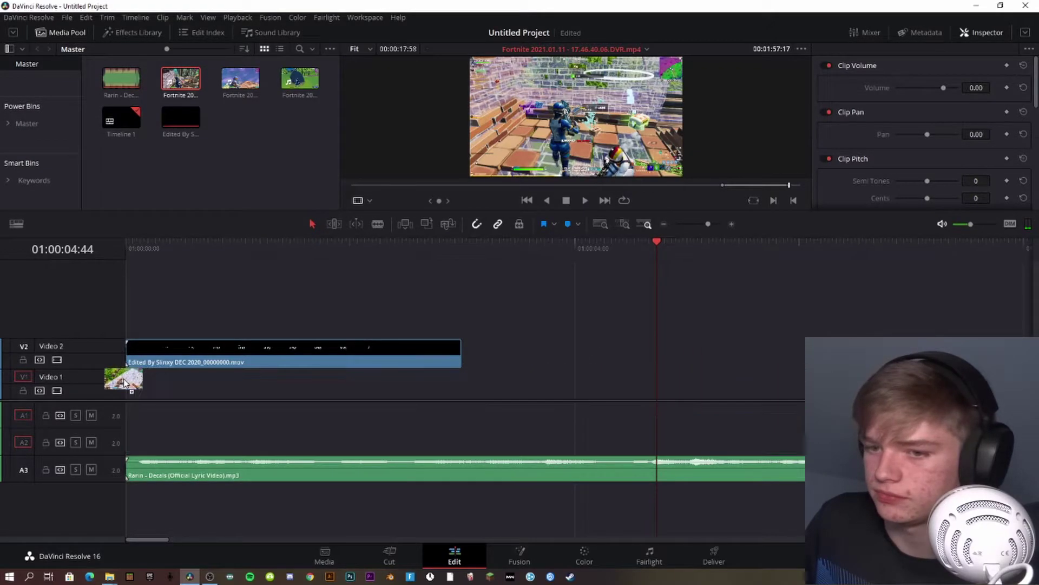
double_click(180, 84)
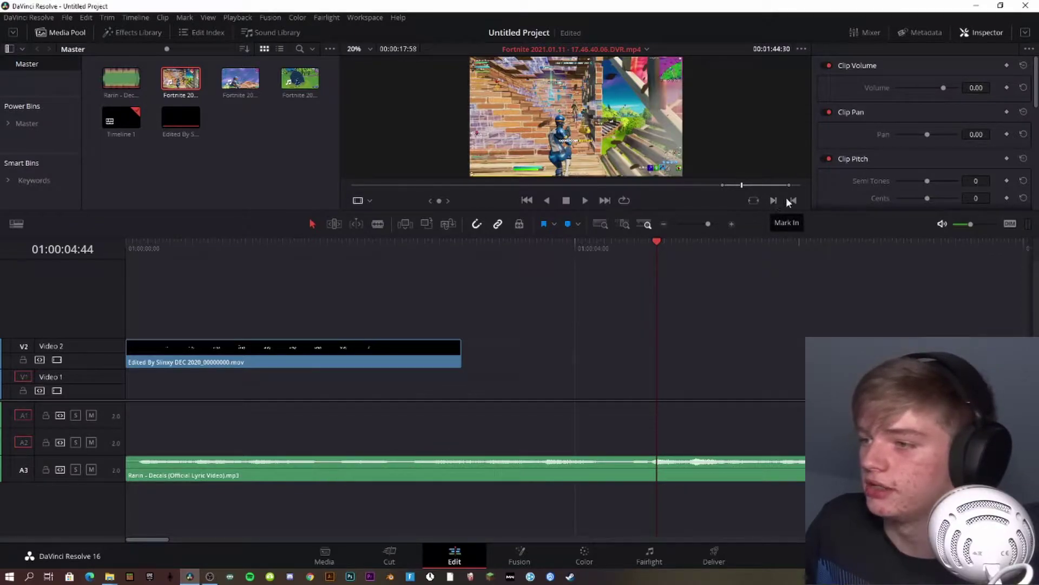
drag(576, 135, 130, 388)
Examine how the editor-credit title on video track 2 appears over the gameplay in the opening seconds
click(158, 268)
key(Home)
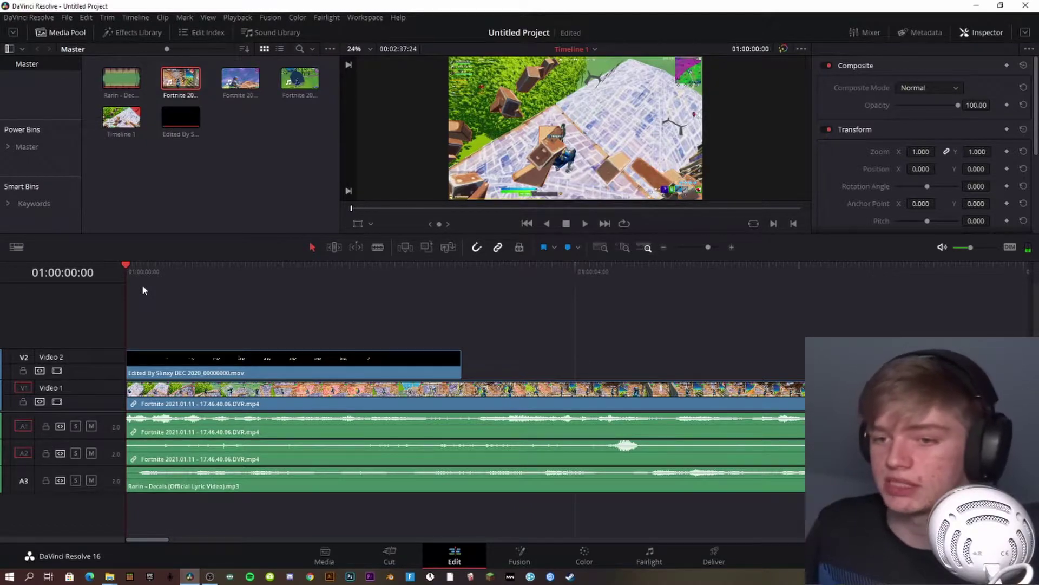
click(232, 364)
click(186, 269)
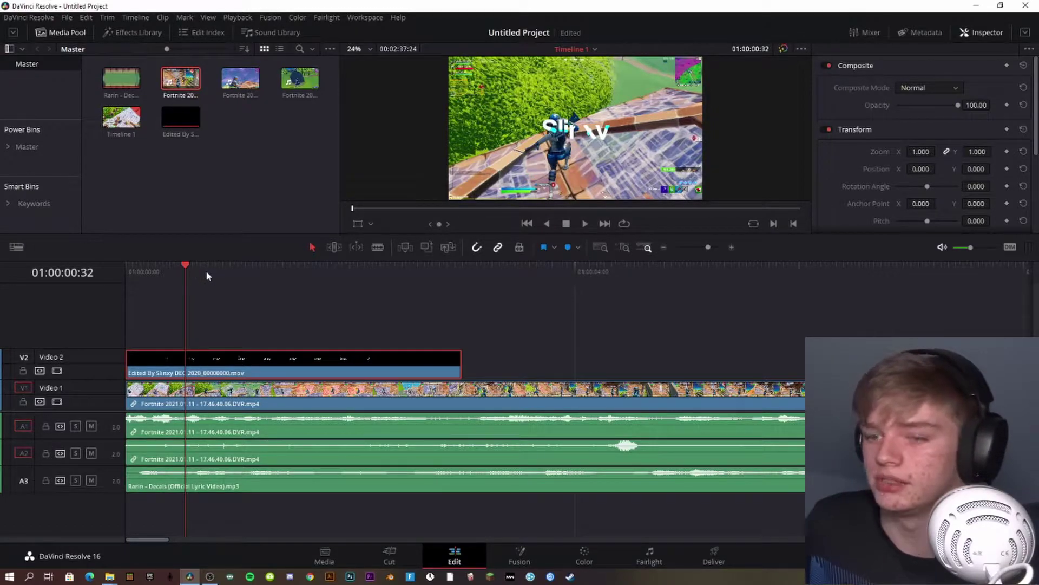
drag(203, 273, 275, 271)
scroll(525, 119, up, 6)
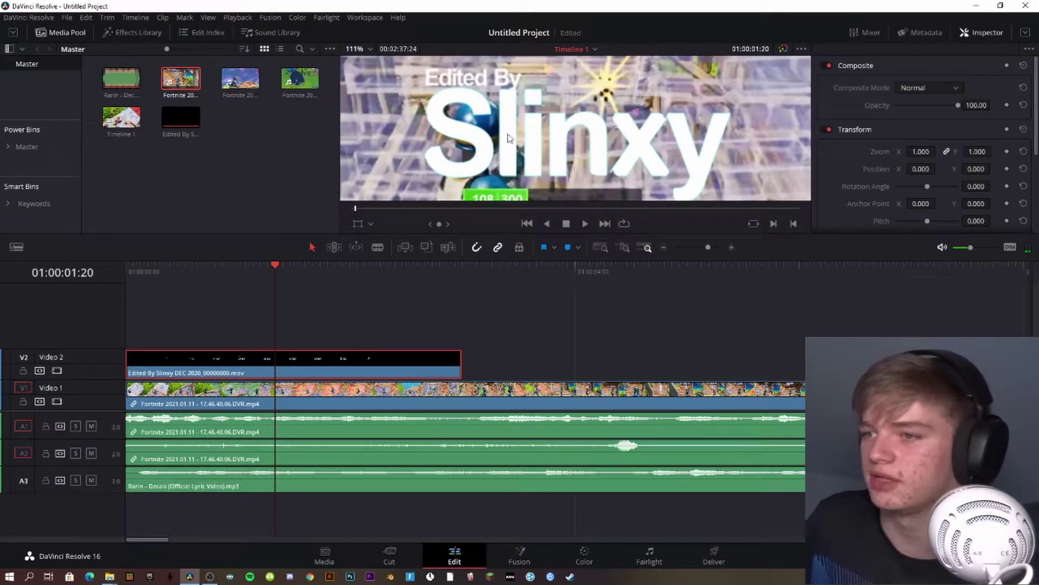
scroll(506, 141, down, 6)
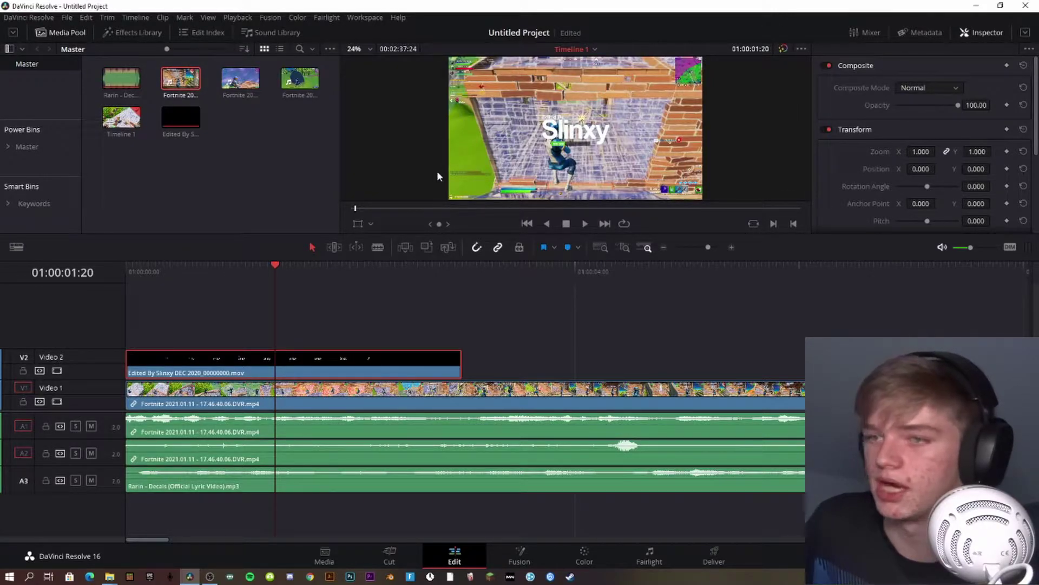
Add an opacity keyframe at the start of the gameplay clip on video track 1 and set its opacity to 30
drag(184, 270, 126, 272)
click(151, 385)
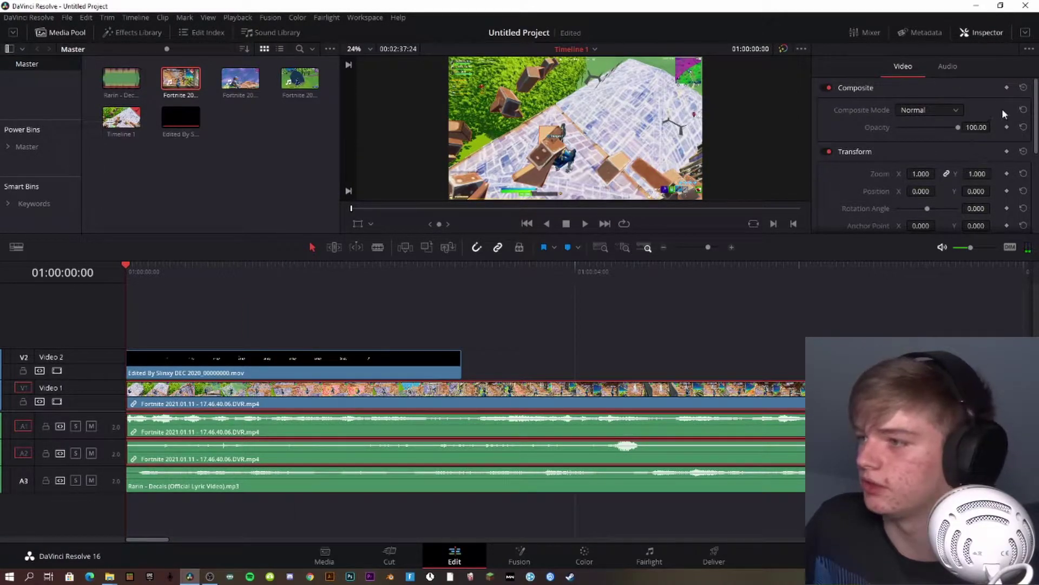
click(1007, 128)
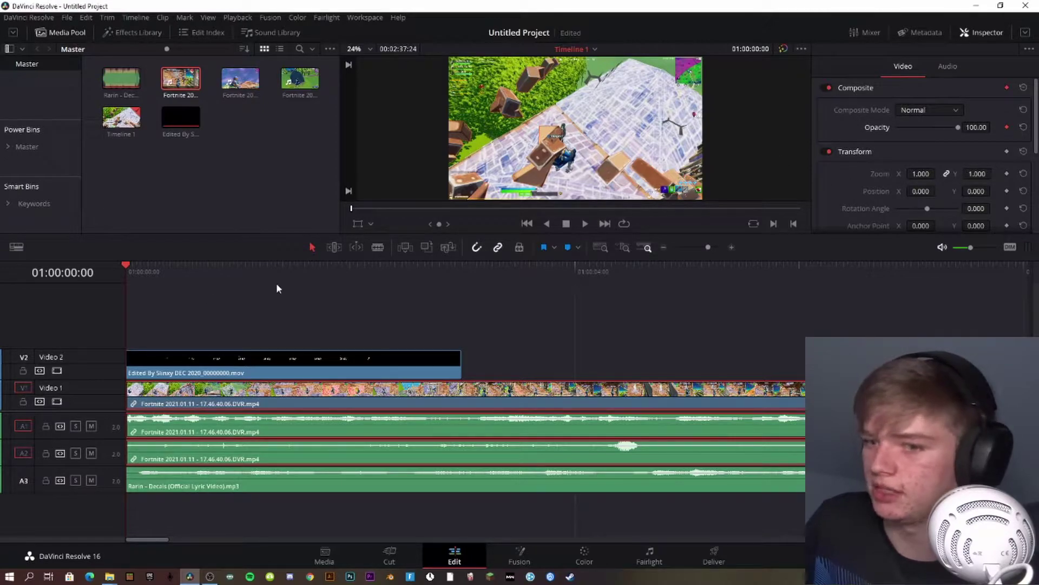
drag(955, 129, 915, 129)
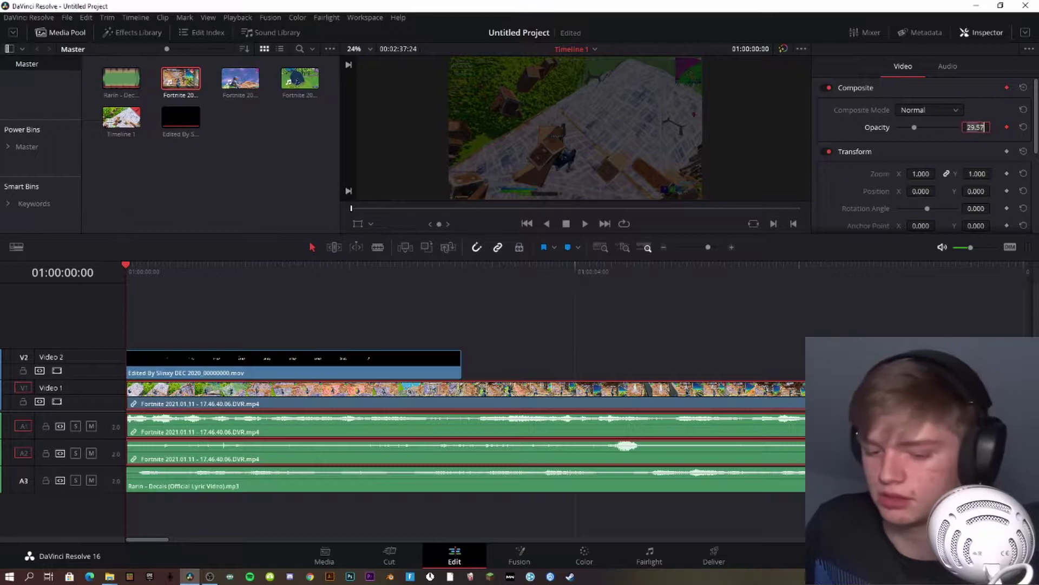
Keyframe the gameplay clip's opacity to rise from 30 back to 100 around where the title disappears
drag(187, 274, 349, 281)
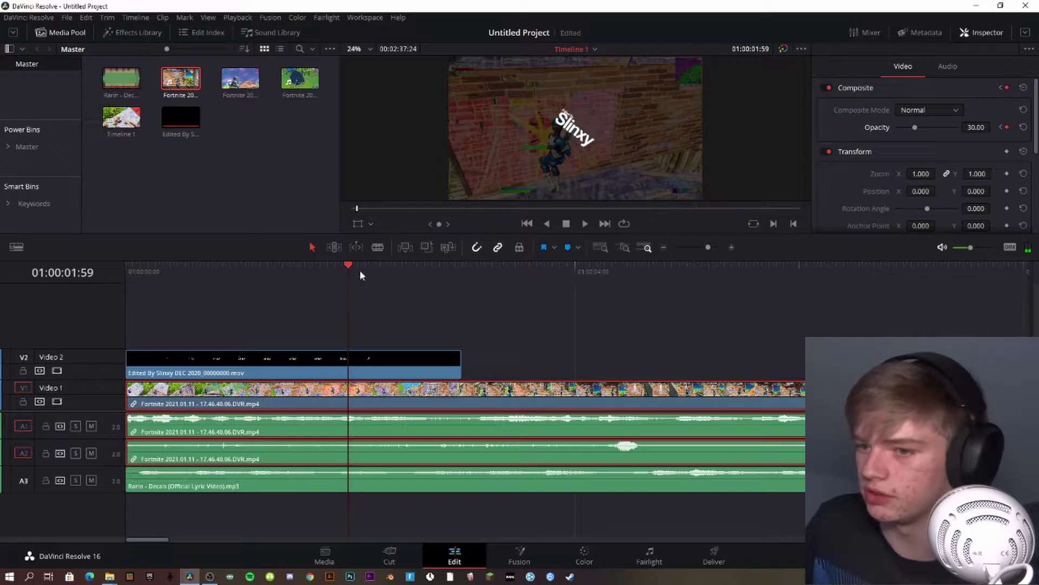
key(space)
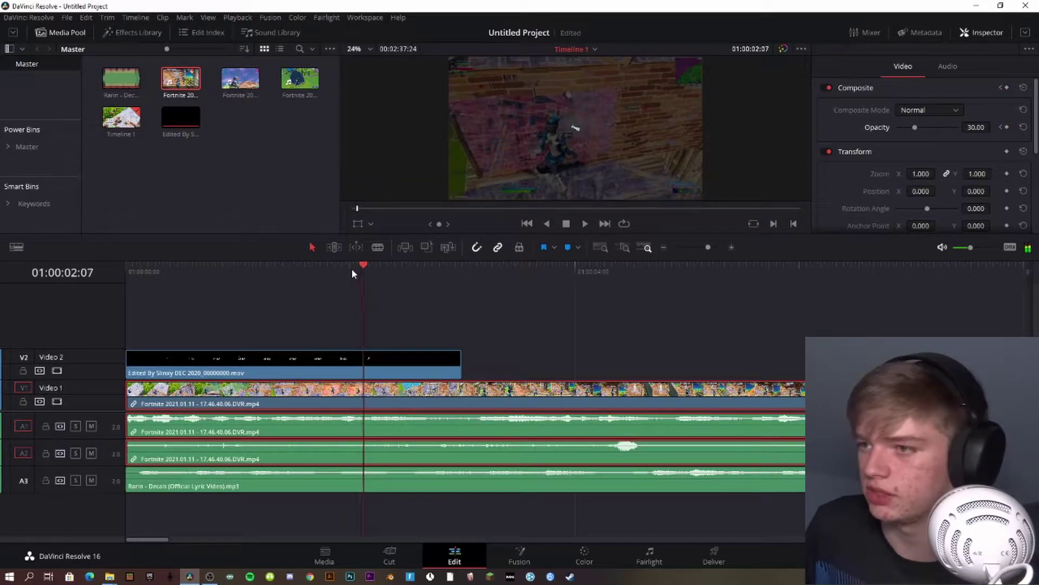
click(380, 270)
drag(380, 270, 394, 268)
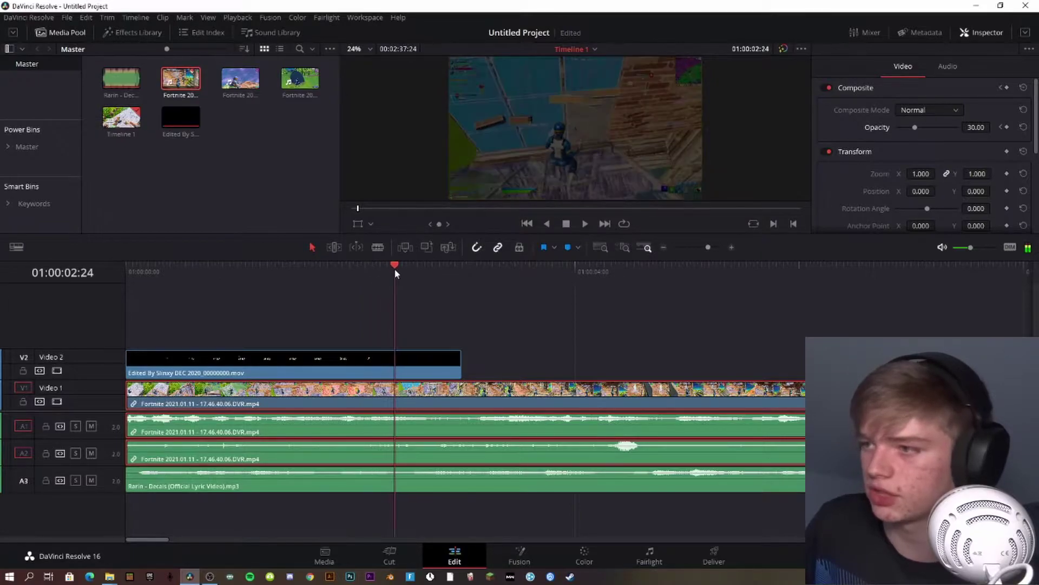
click(291, 267)
Play the timeline from the start to check the opacity fade behind the title
key(Home)
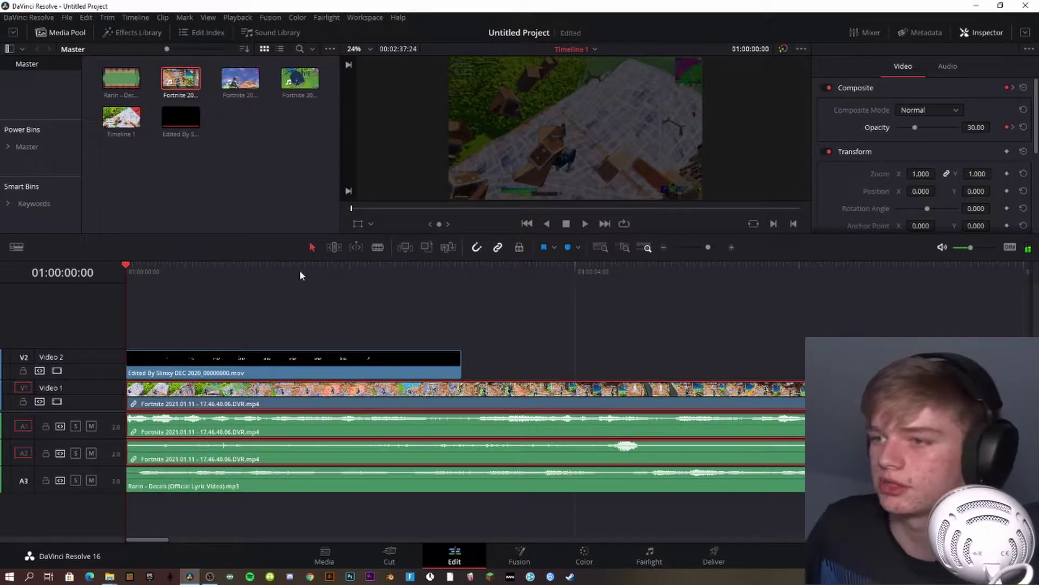
key(space)
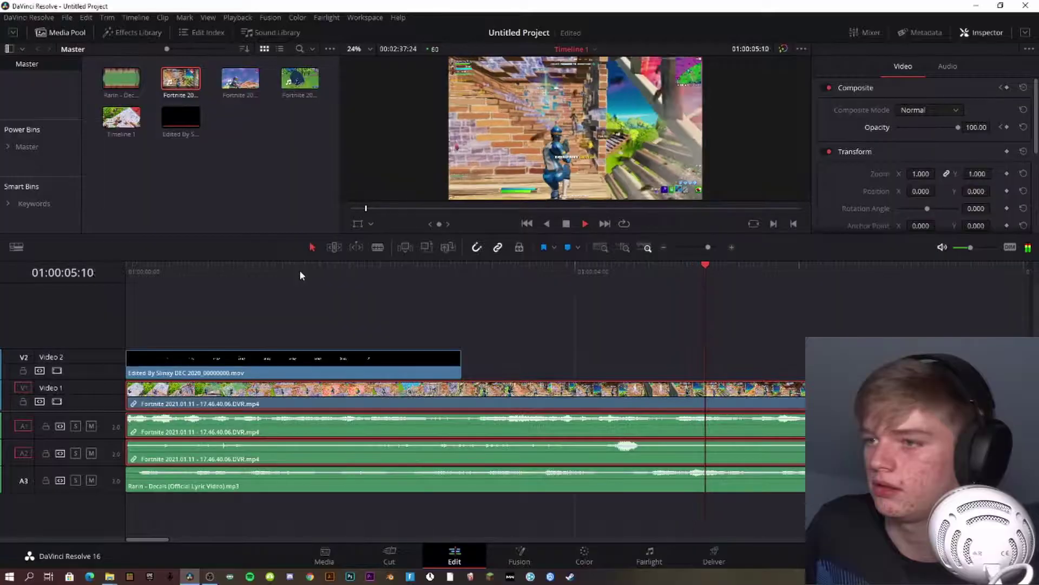
key(space)
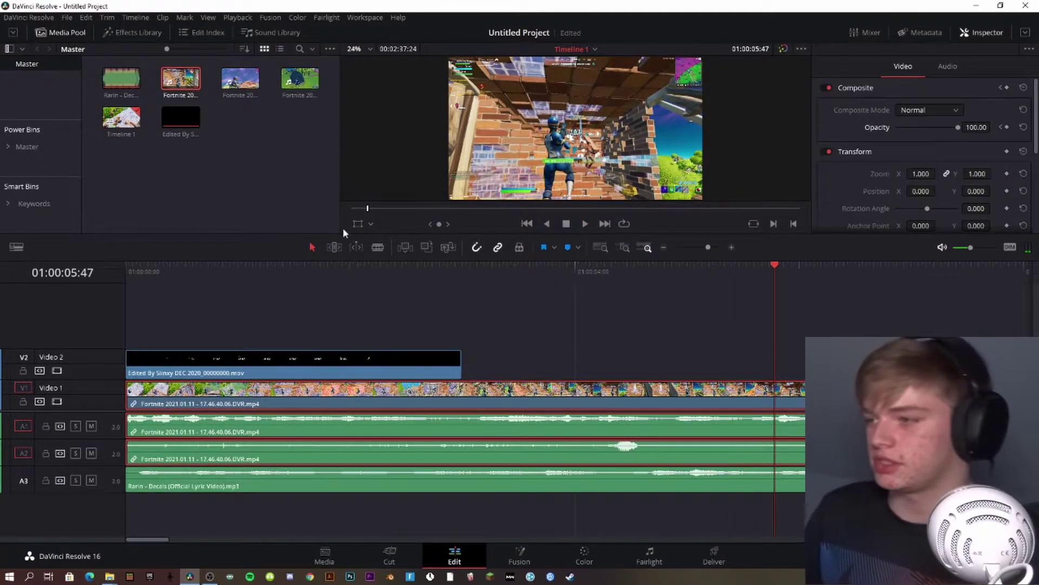
Raise the monitoring volume to 0 dB, play from the start and mark the song's beat drop at 00:00:10:31
drag(957, 246, 989, 248)
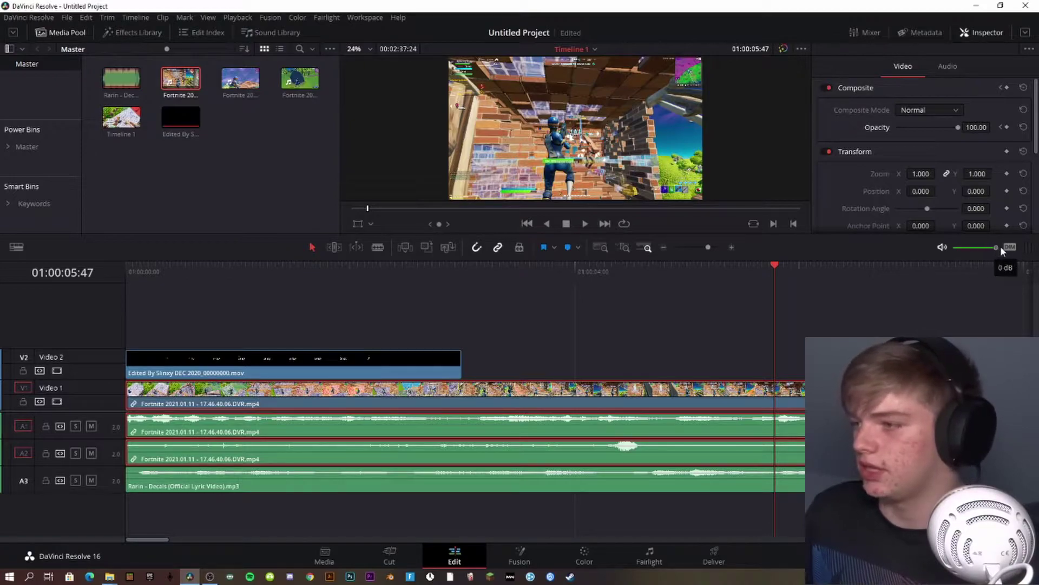
key(Home)
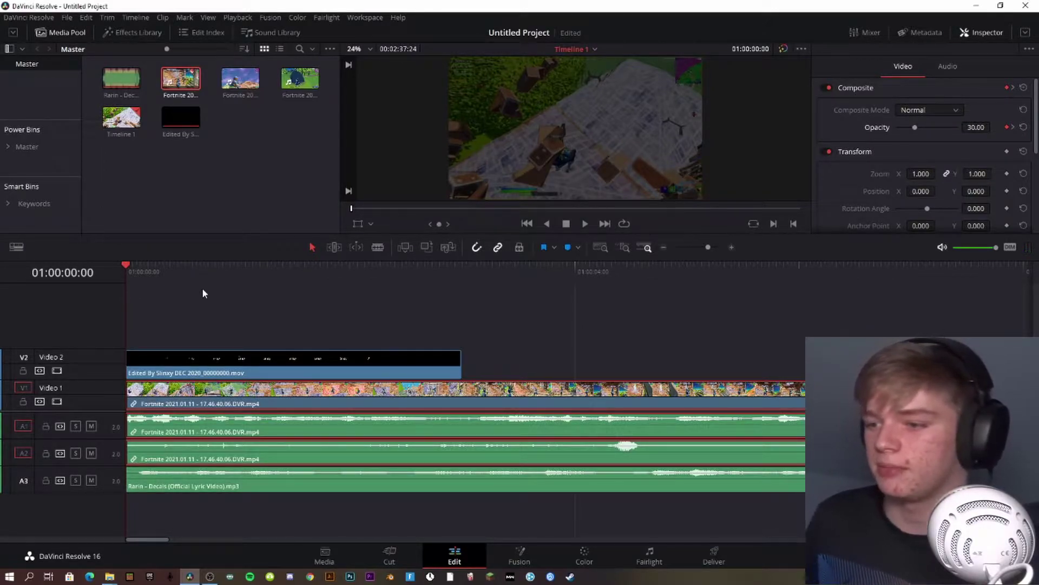
key(space)
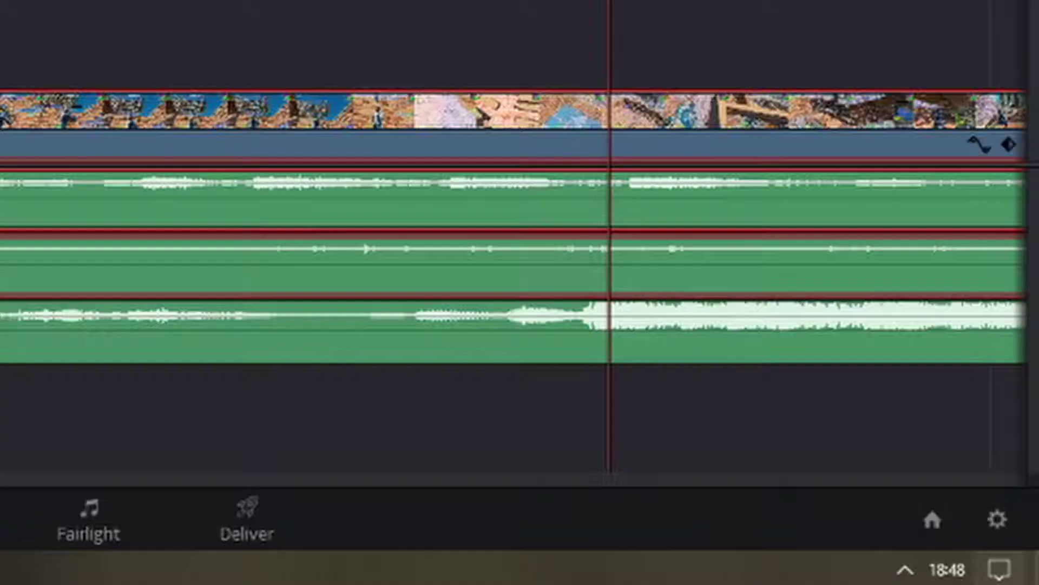
click(618, 340)
key(m)
Try shifting the existing gameplay clip toward the beat-drop marker, and remove it from the timeline
drag(0, 144, 644, 139)
drag(183, 135, 433, 138)
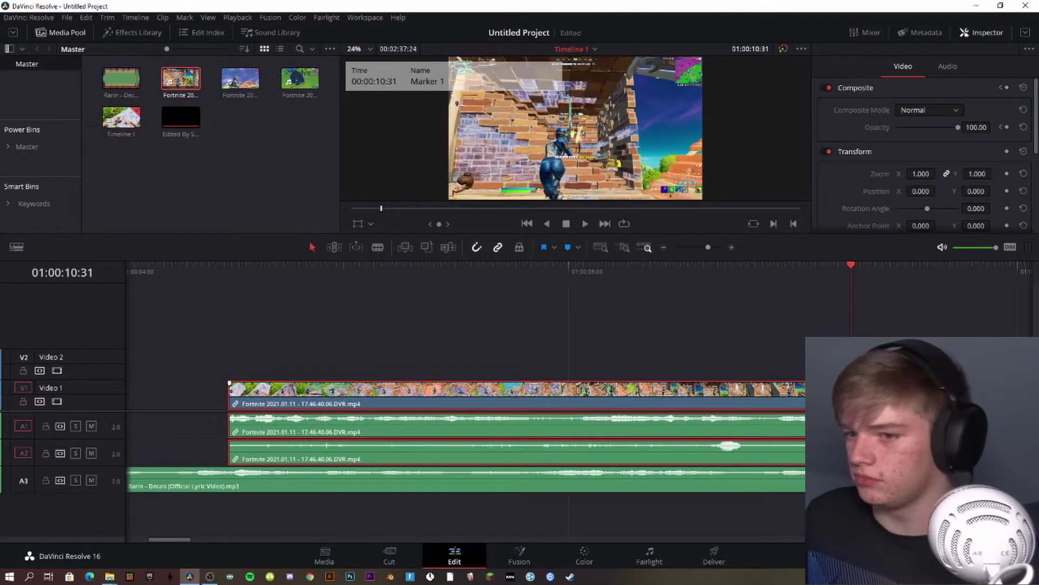
drag(487, 395, 777, 395)
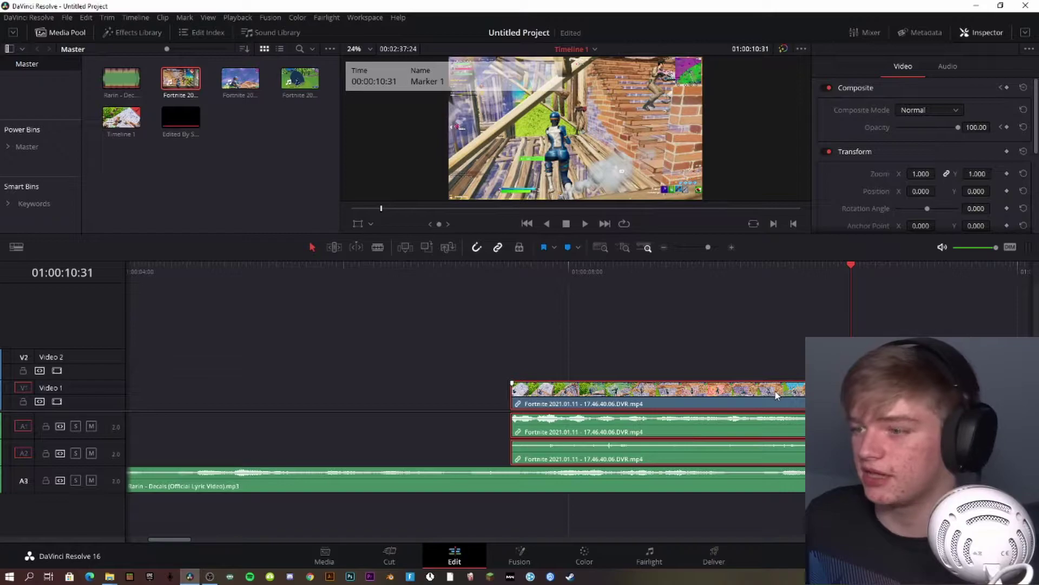
key(Delete)
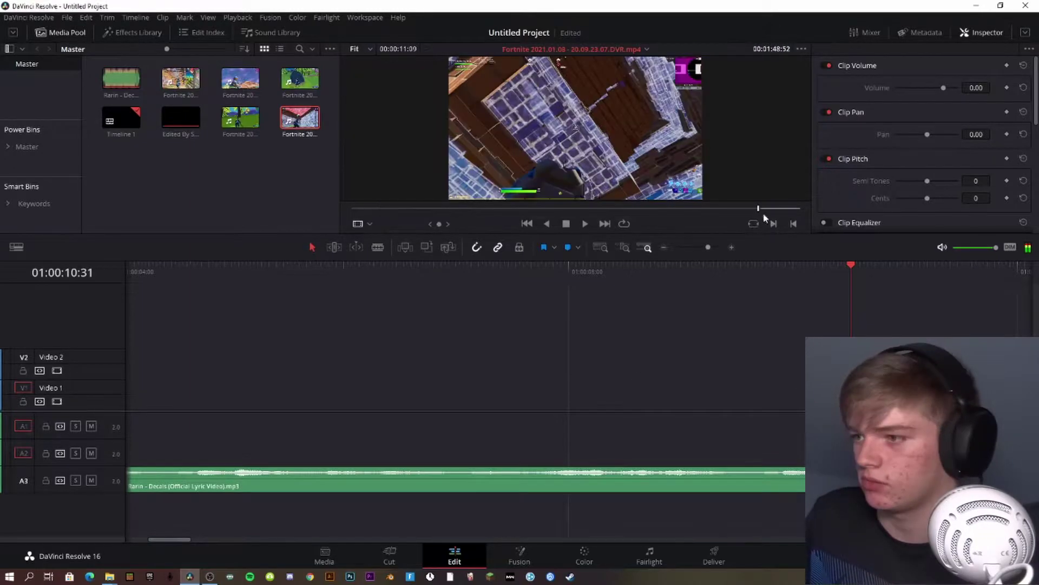
Place the 2021.01.08 - 20.09.23.07 gameplay clip on video track 1 and trim its start to shortly before the beat-drop marker
drag(657, 209, 416, 368)
scroll(417, 368, left, 3)
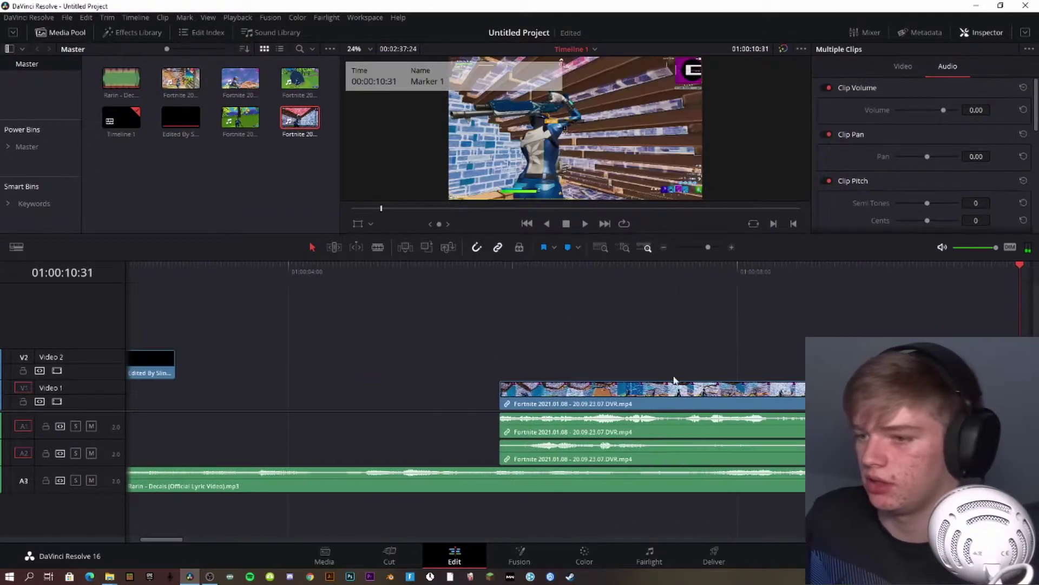
scroll(408, 352, right, 5)
drag(191, 399, 624, 389)
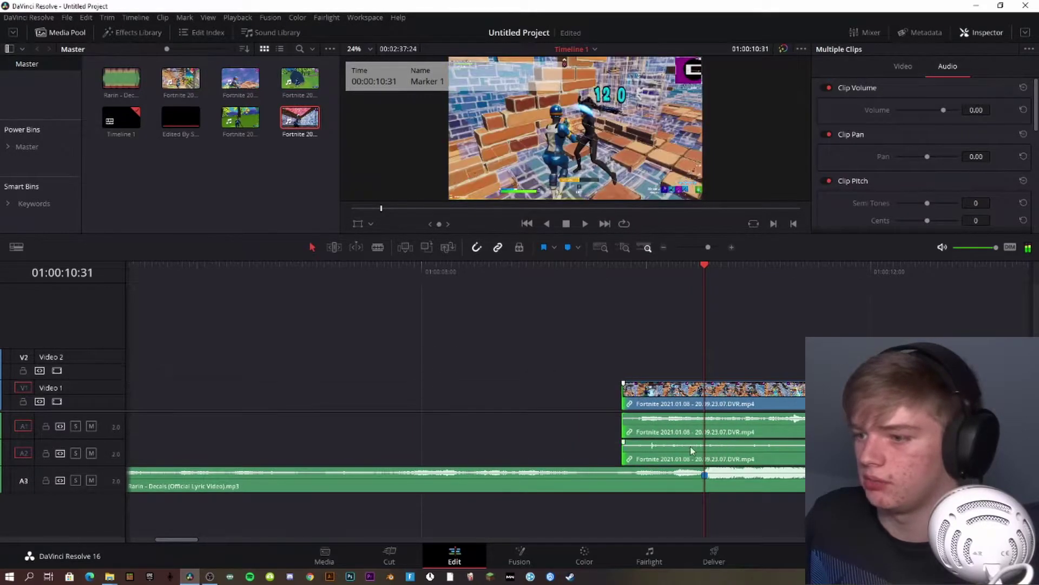
Shift the new gameplay clip earlier so its key shot meets the beat drop, and mark that frame on the clip
drag(735, 399, 687, 400)
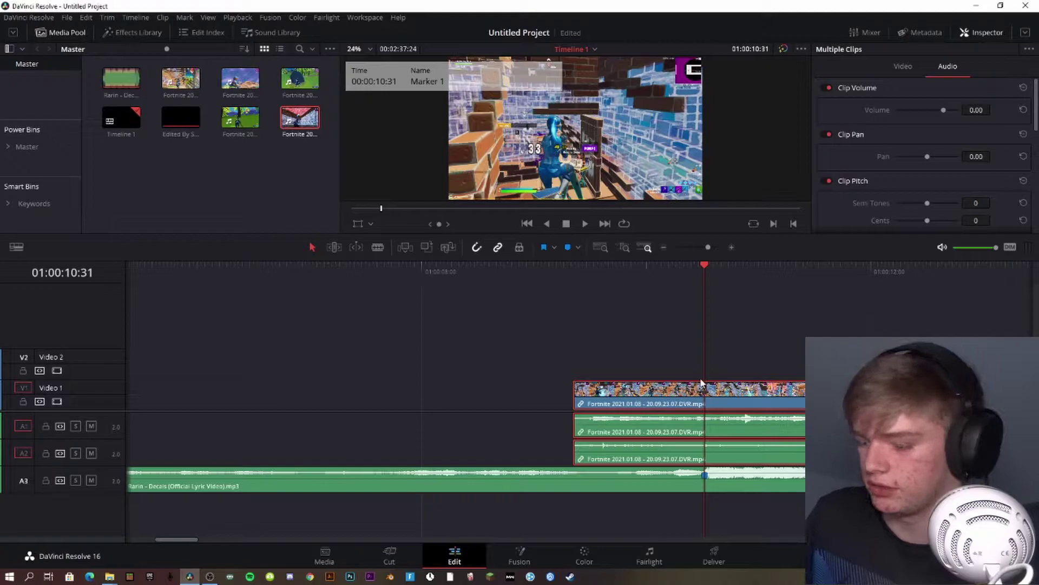
key(Left)
key(Right)
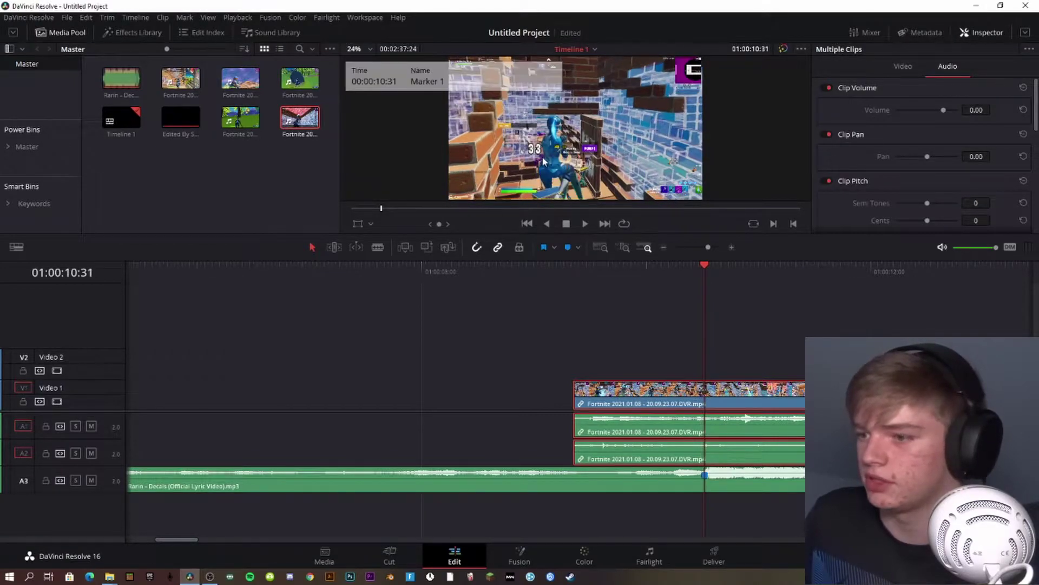
mouse_move(706, 272)
mouse_down()
mouse_move(686, 271)
mouse_move(699, 274)
mouse_up()
mouse_move(706, 392)
mouse_down()
mouse_move(696, 391)
mouse_move(709, 391)
mouse_up()
key(m)
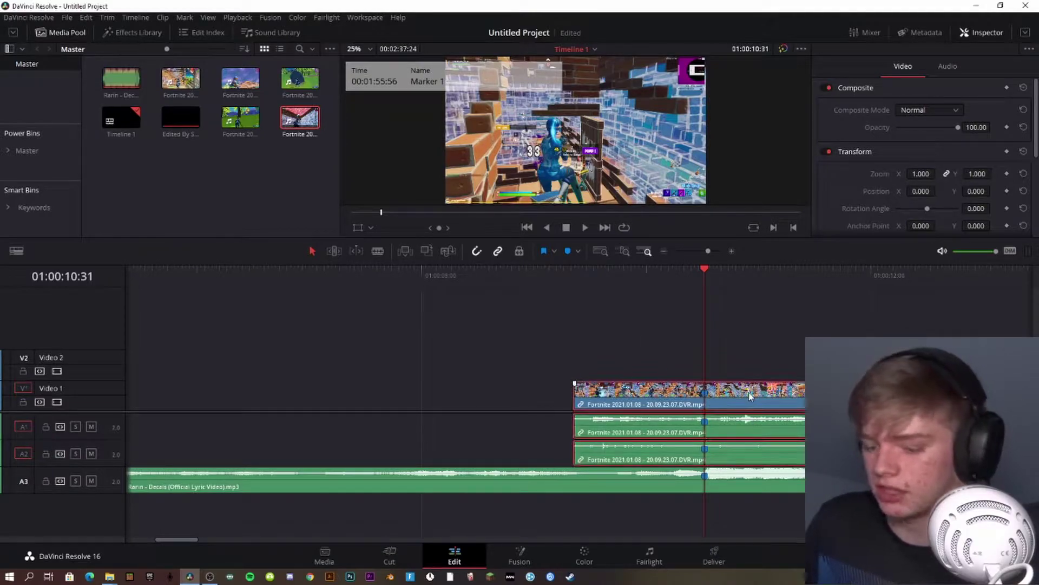
Extend the start of the gameplay clip back to the beginning of the timeline, beneath the intro title
drag(576, 394, 239, 394)
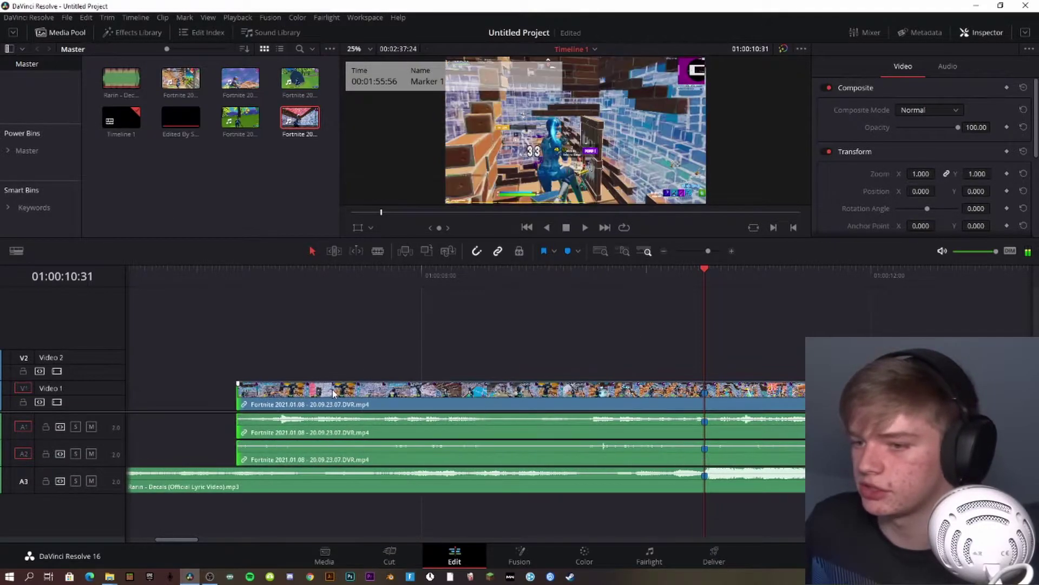
scroll(331, 395, left, 6)
drag(612, 403, 290, 401)
scroll(458, 394, left, 4)
drag(514, 401, 129, 403)
key(Home)
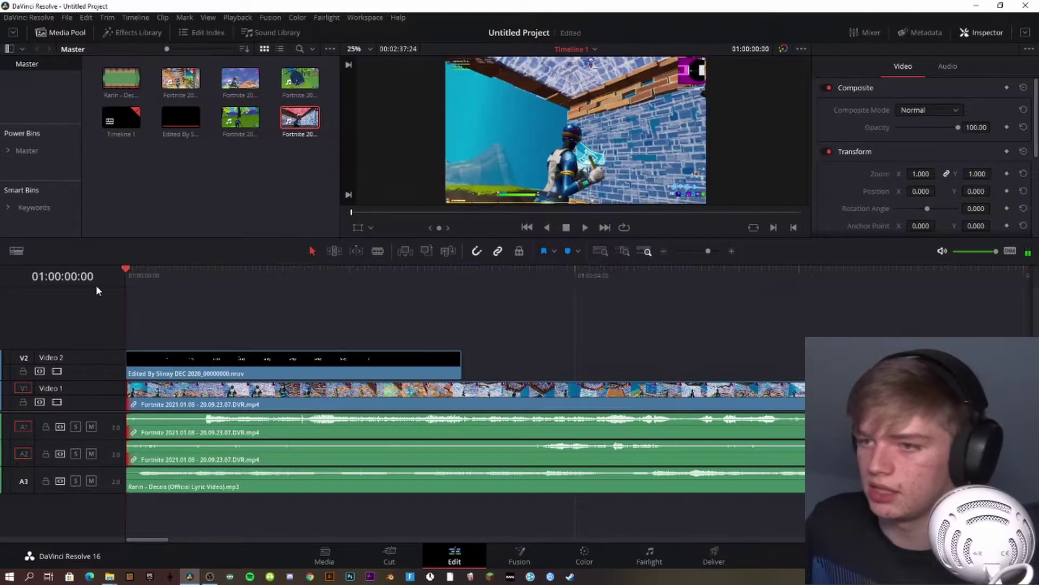
Keyframe the new gameplay clip's opacity to fade up to 100 as the intro title ends, and play the opening
key(space)
key(space)
key(Home)
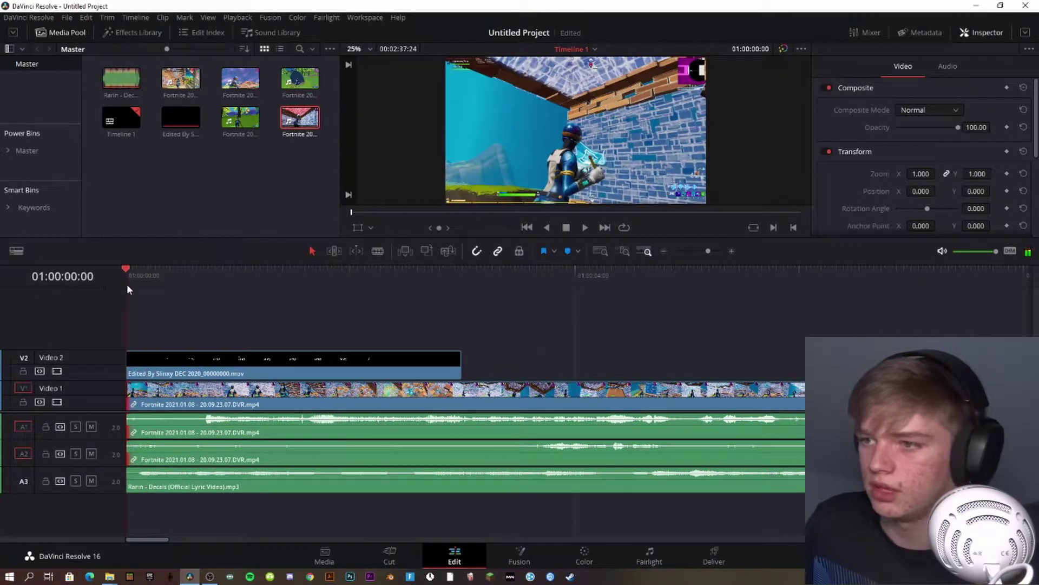
key(space)
key(space)
key(Home)
scroll(894, 139, down, 1)
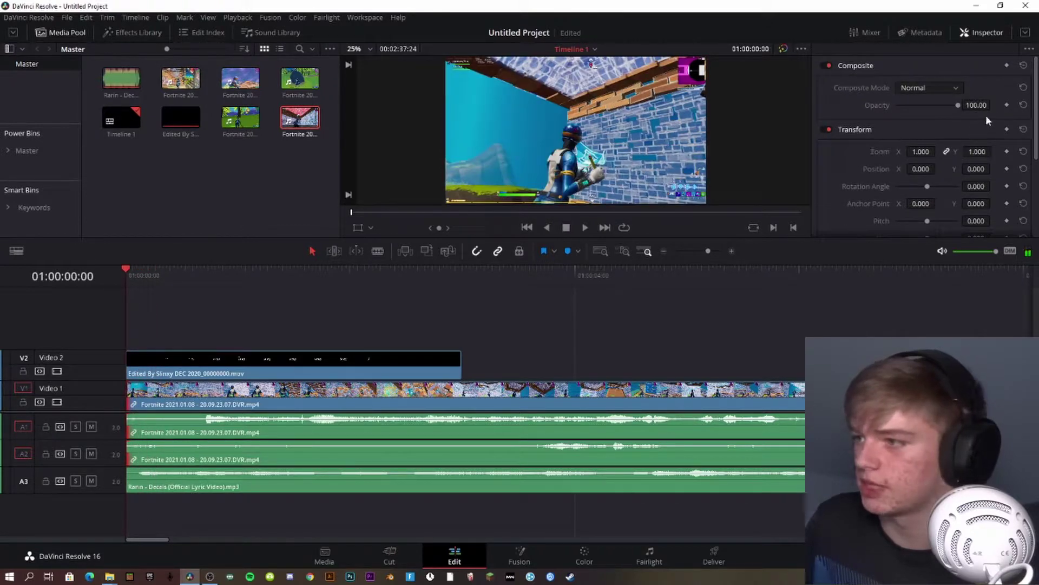
click(360, 320)
key(space)
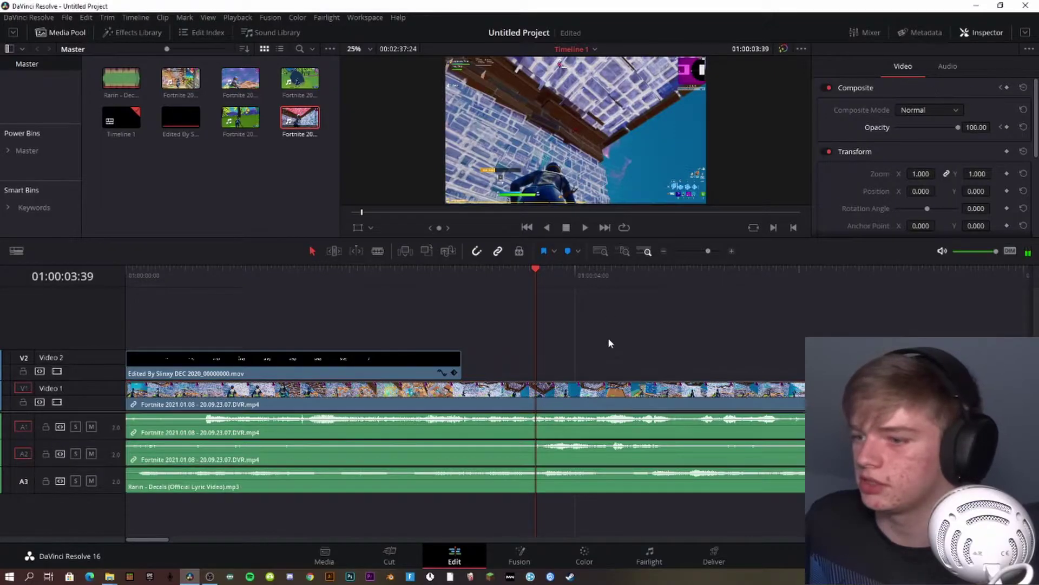
Set the gameplay clip's audio volume to -5.00 and play from the start to check the mix and beat sync
click(948, 67)
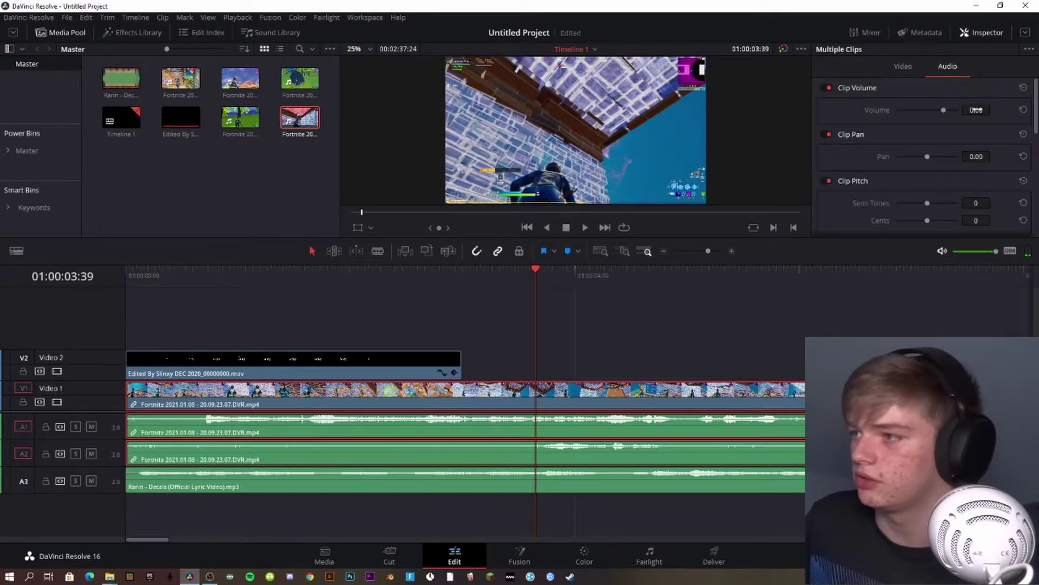
key(Return)
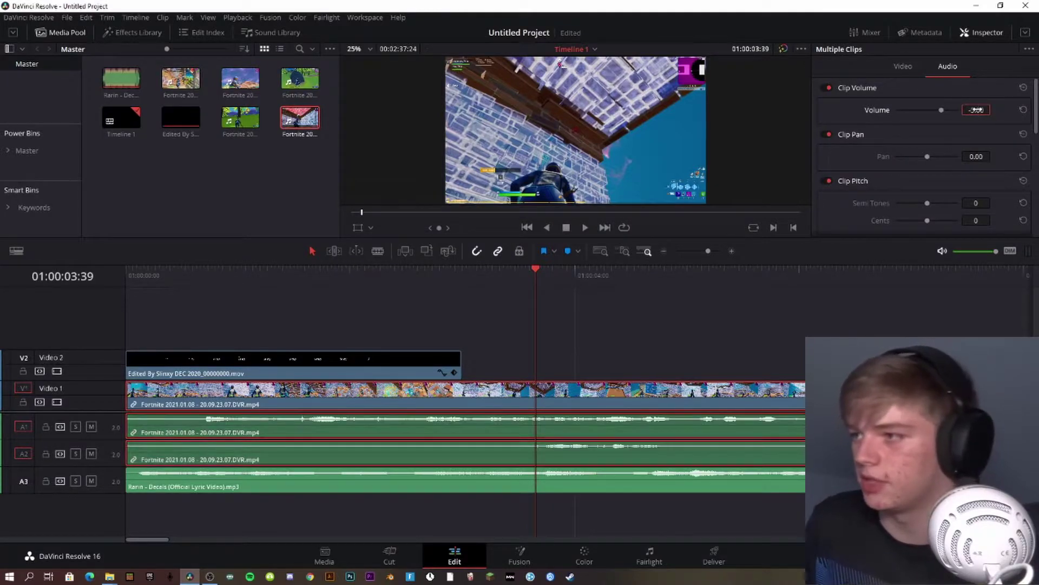
key(Home)
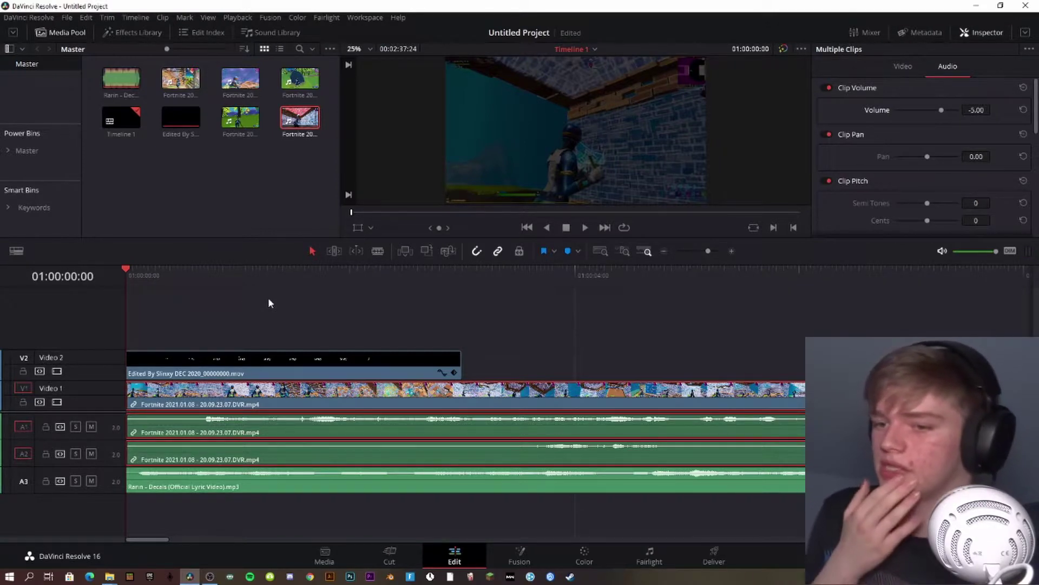
key(space)
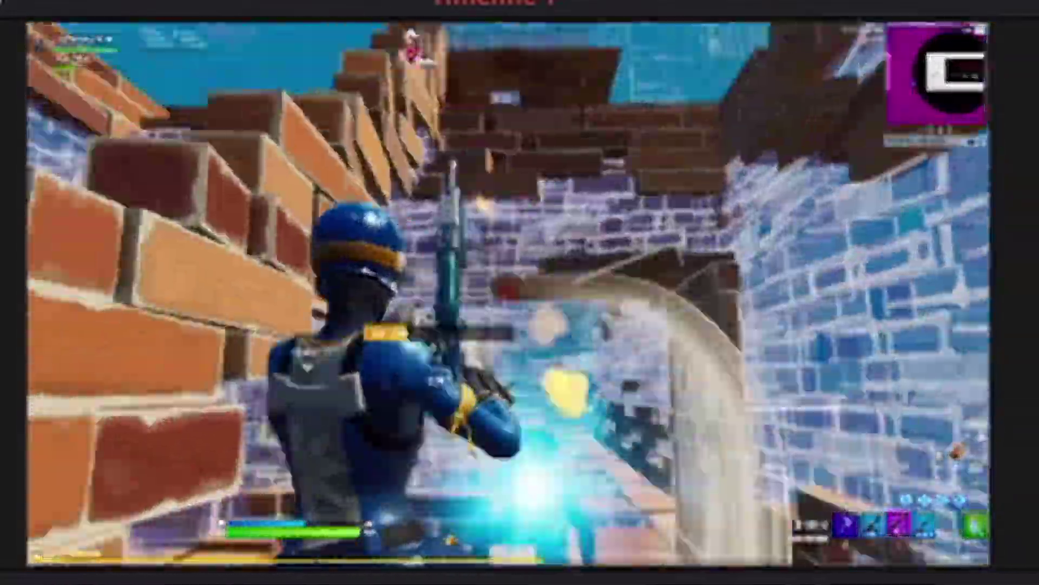
key(space)
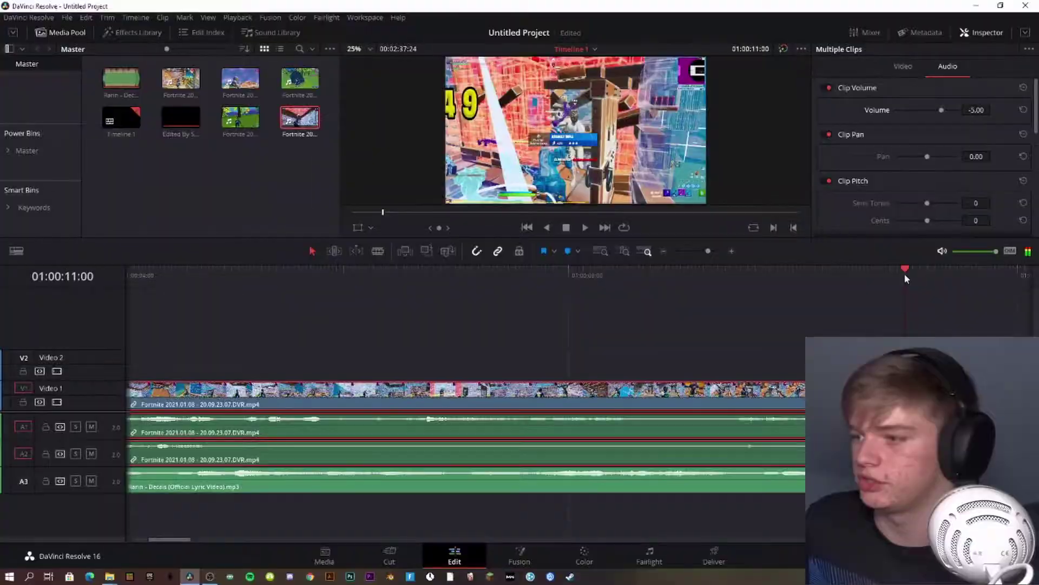
Unlink the gameplay clip's video from its audio at the beat-drop marker and display the video's retime curve
mouse_move(907, 279)
mouse_down()
mouse_move(868, 284)
mouse_move(857, 335)
mouse_up()
right_click(847, 390)
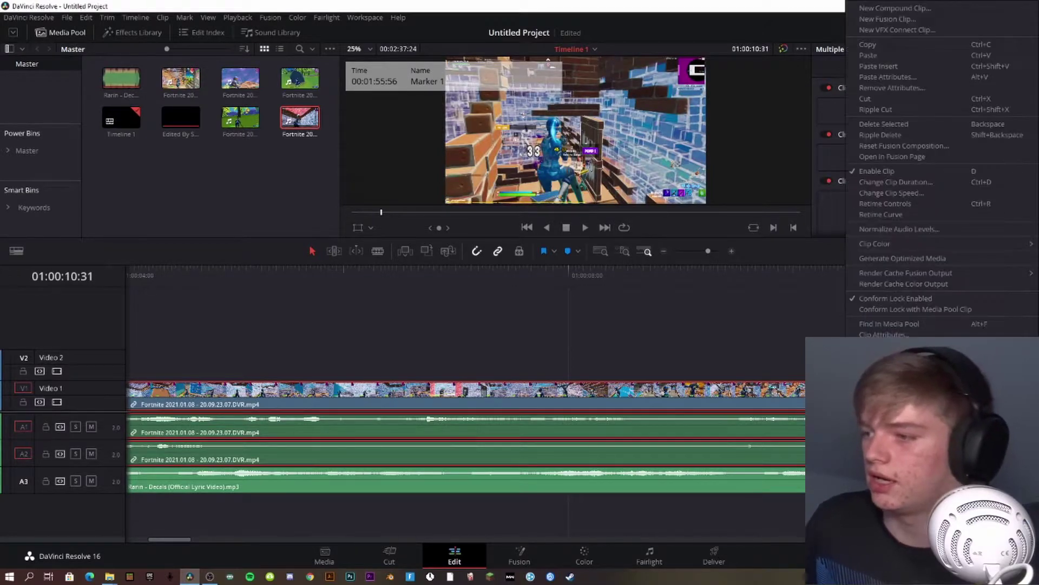
click(878, 355)
click(789, 351)
click(849, 391)
right_click(850, 391)
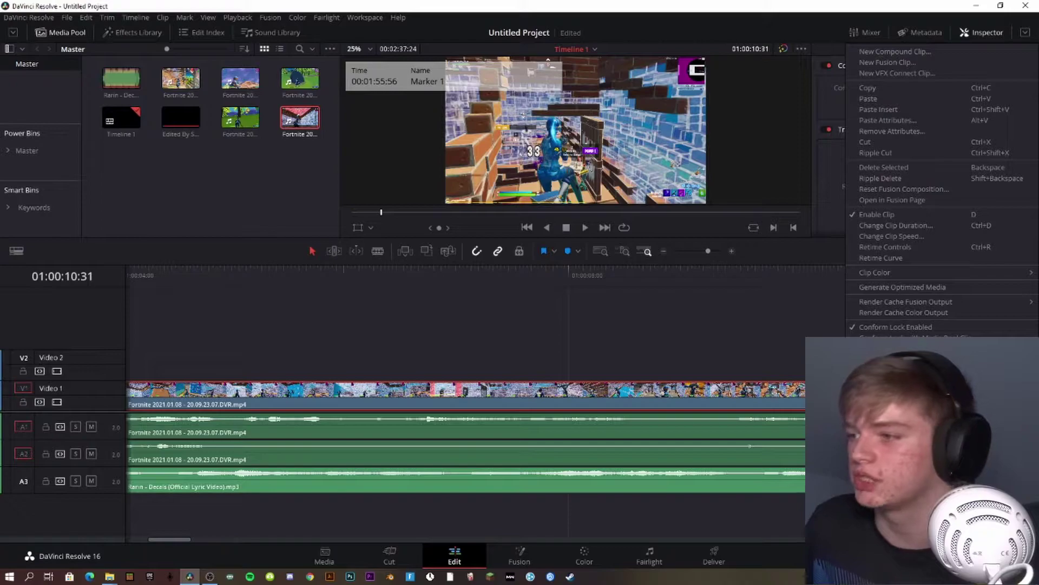
click(884, 259)
Switch the gameplay clip's curve from Retime Frame to Retime Speed
scroll(206, 322, left, 3)
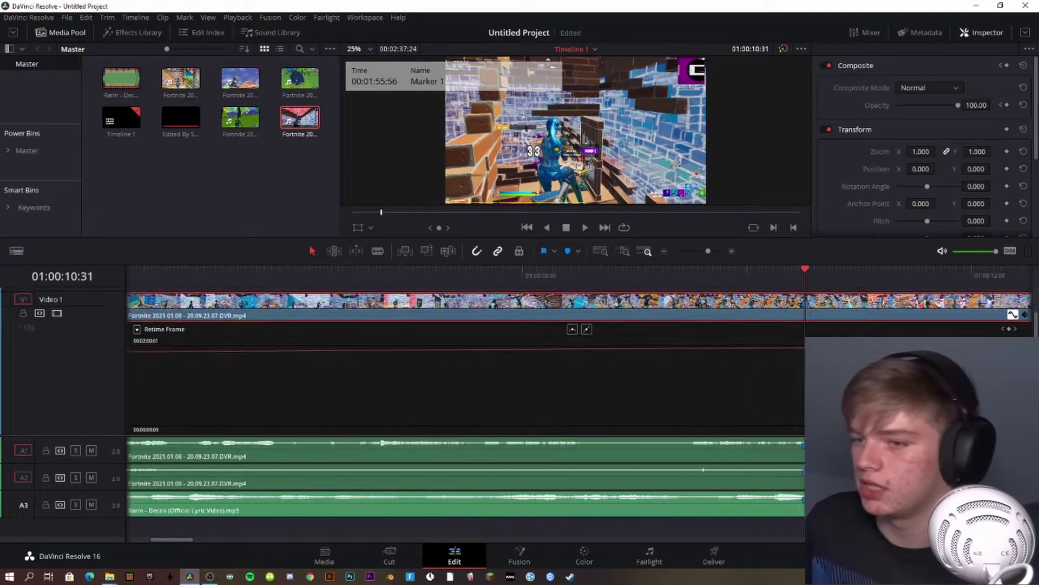
click(136, 331)
click(141, 575)
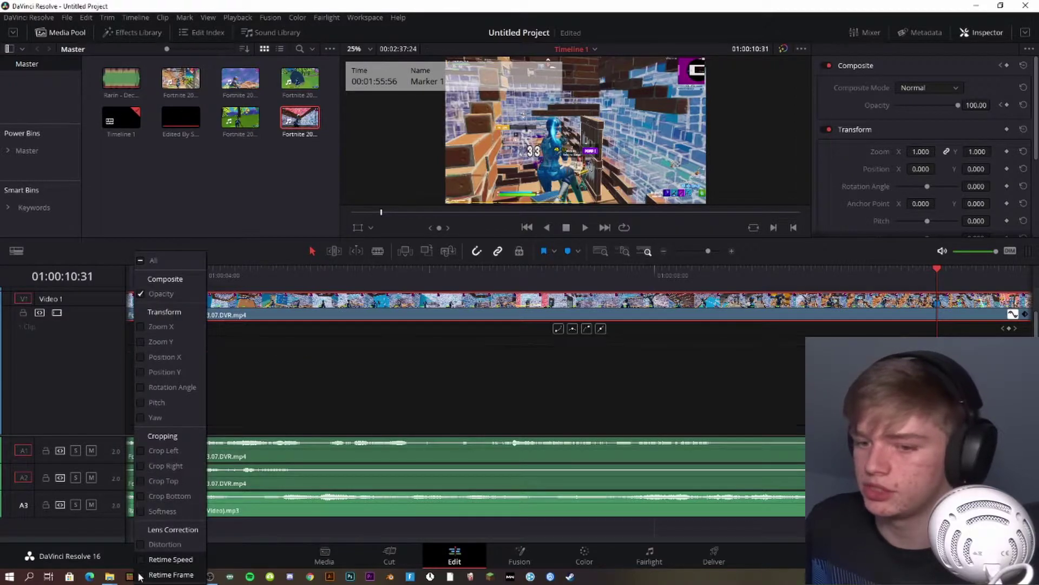
click(140, 559)
click(708, 368)
scroll(622, 366, left, 5)
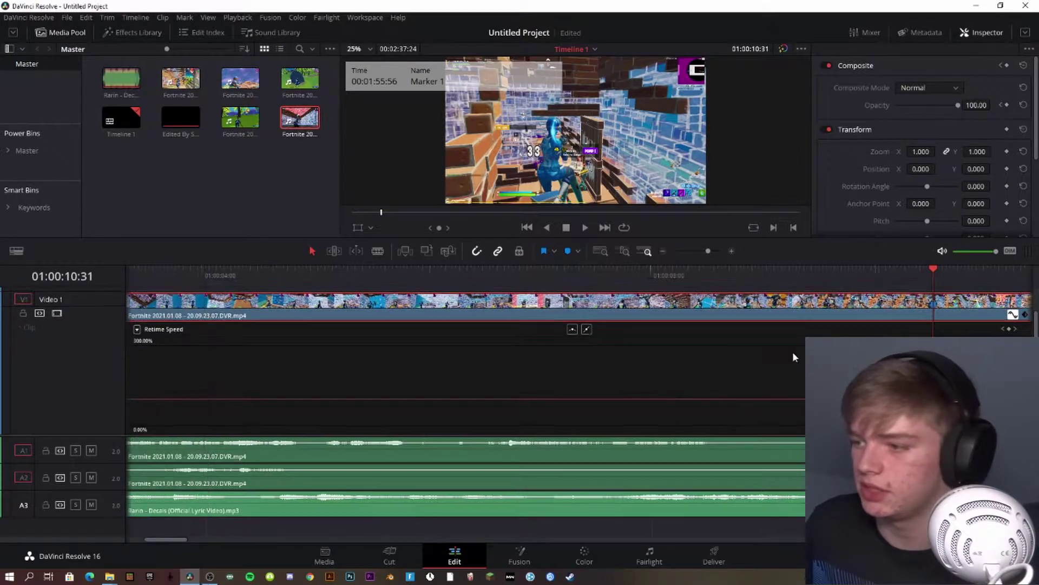
Add retime speed keyframes at the beat-drop marker and seven frames earlier, at 01:00:10:24
click(1010, 328)
key(Left)
key(Left)
key(Left)
key(Left)
key(Left)
key(Left)
key(Left)
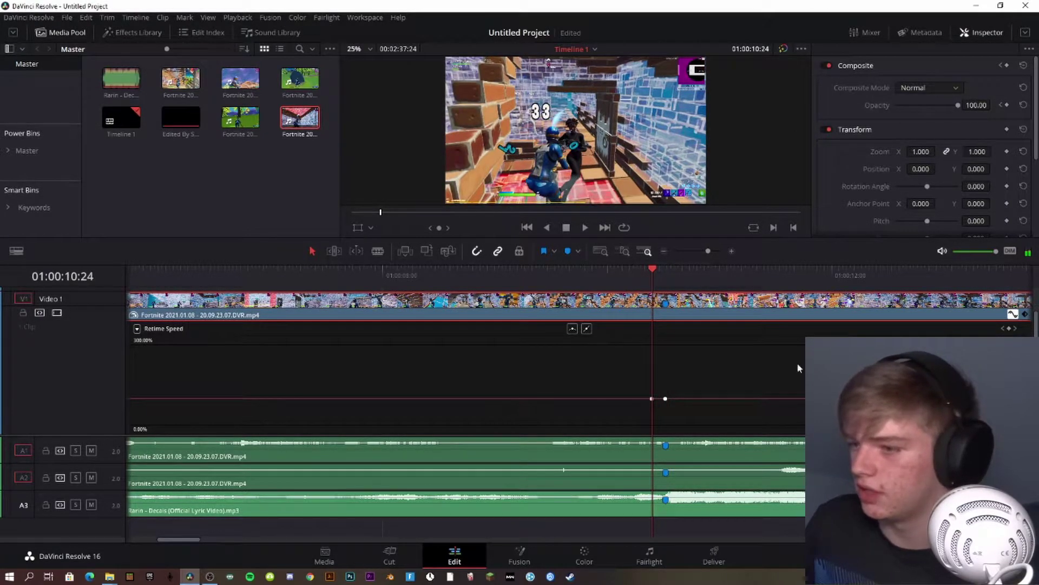
Try to raise the retime speed between the two keyframes just before the beat drop
drag(657, 398, 658, 345)
drag(654, 276, 657, 278)
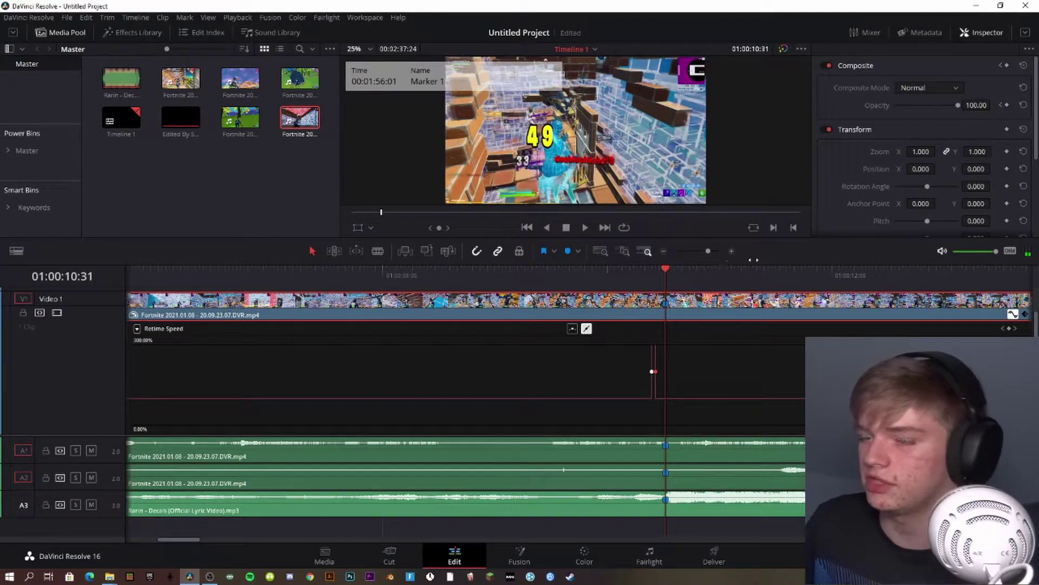
key(alt+F4)
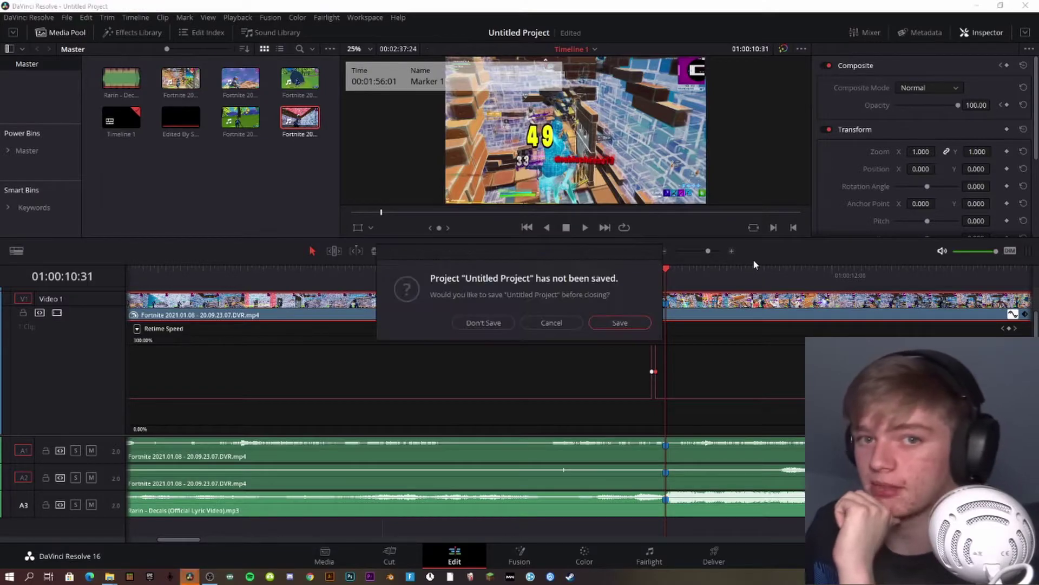
click(538, 321)
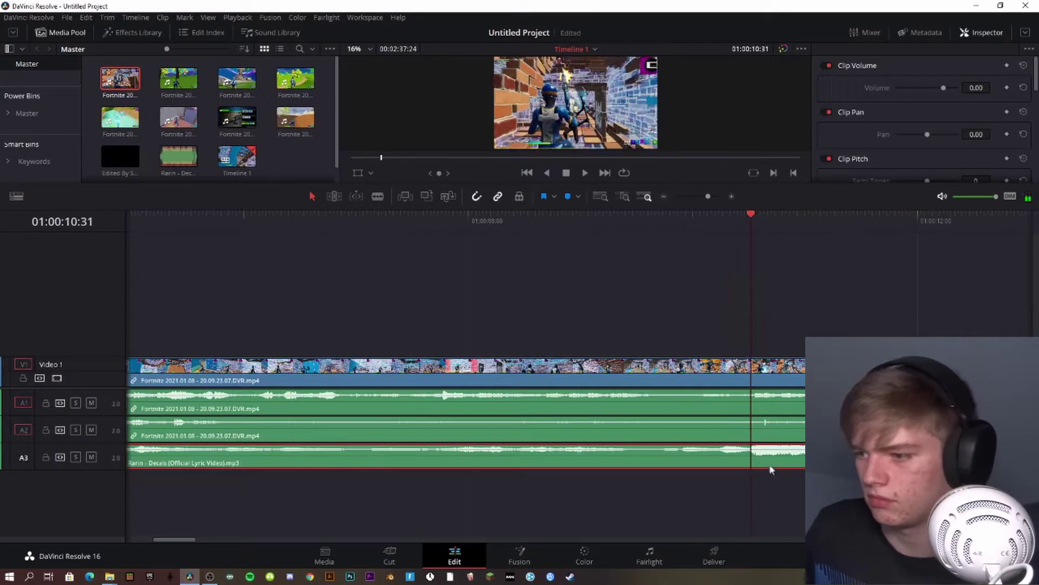
Save the project as "davinci resolve highlights tutorial"
drag(388, 361, 518, 401)
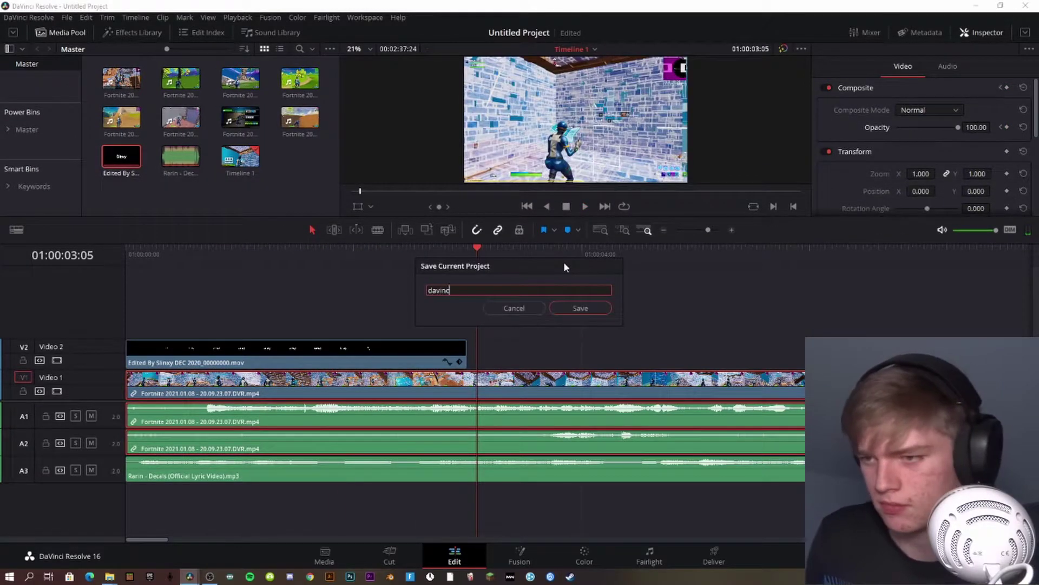
text(i resolve highlights tutorial)
key(Return)
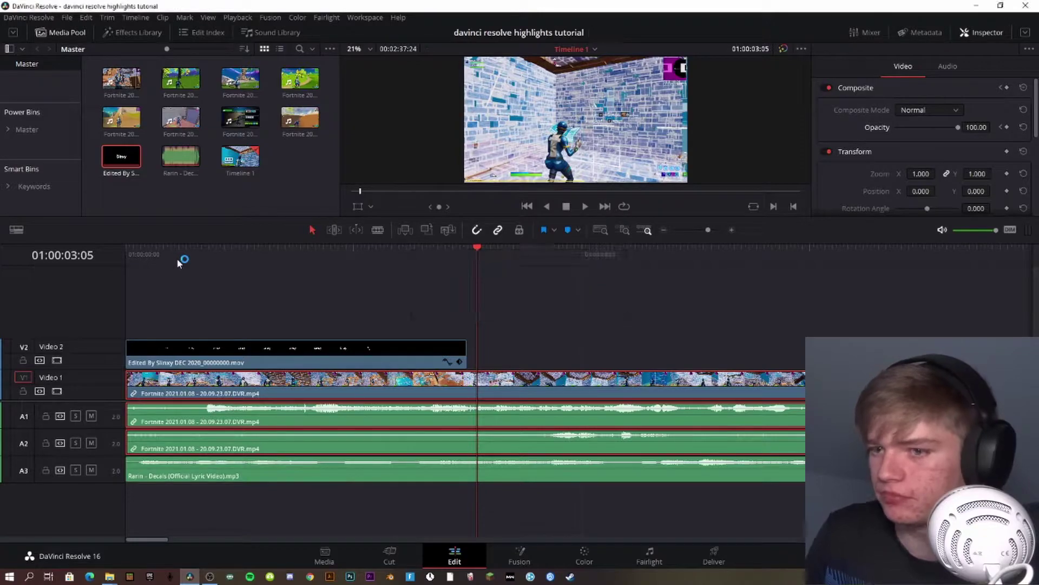
Play the timeline from the start past the beat drop and scrub on to 01:00:12:30 to review the gameplay
key(Home)
key(space)
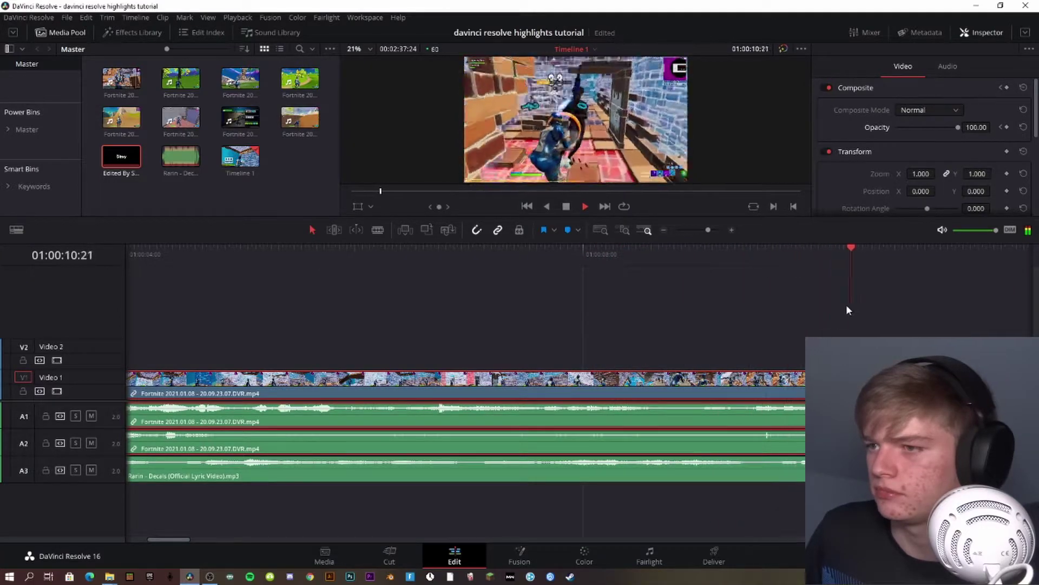
key(space)
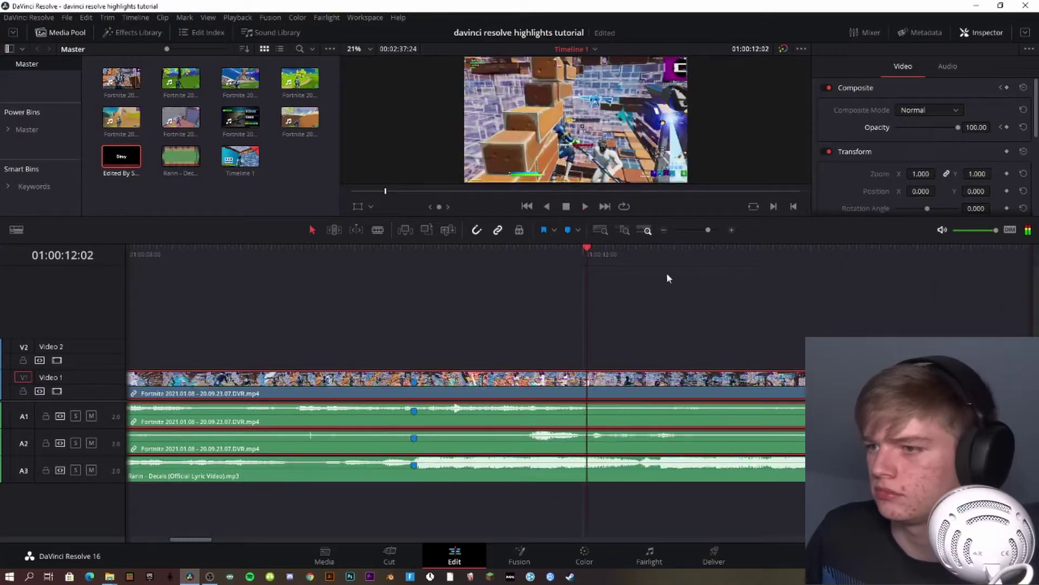
drag(507, 276, 645, 292)
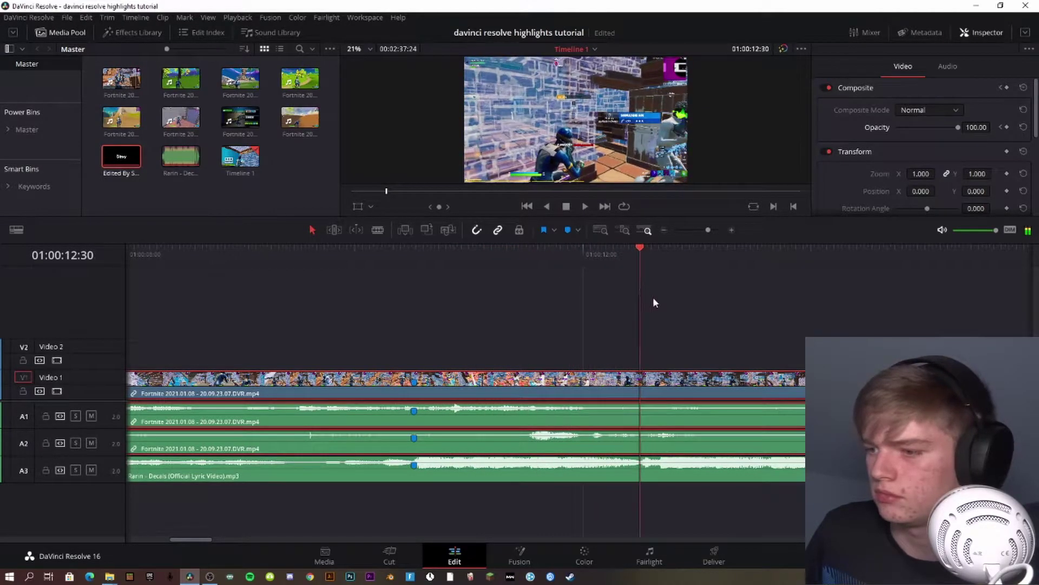
Trim the gameplay clip's end back to the playhead at 01:00:12:30 and set its audio volume to -5
drag(833, 379, 642, 376)
scroll(695, 375, left, 3)
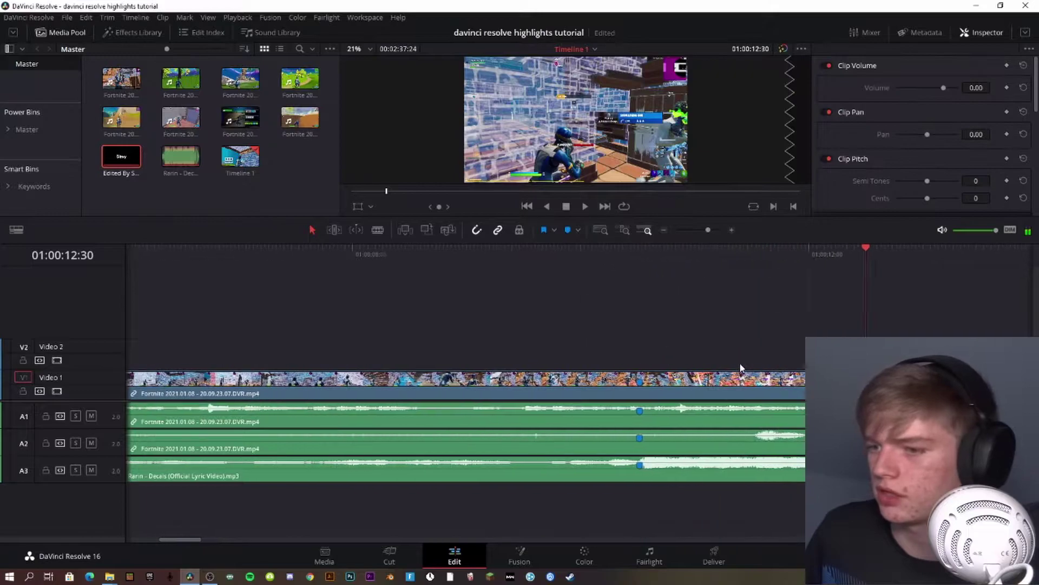
click(948, 67)
click(977, 110)
text(-5)
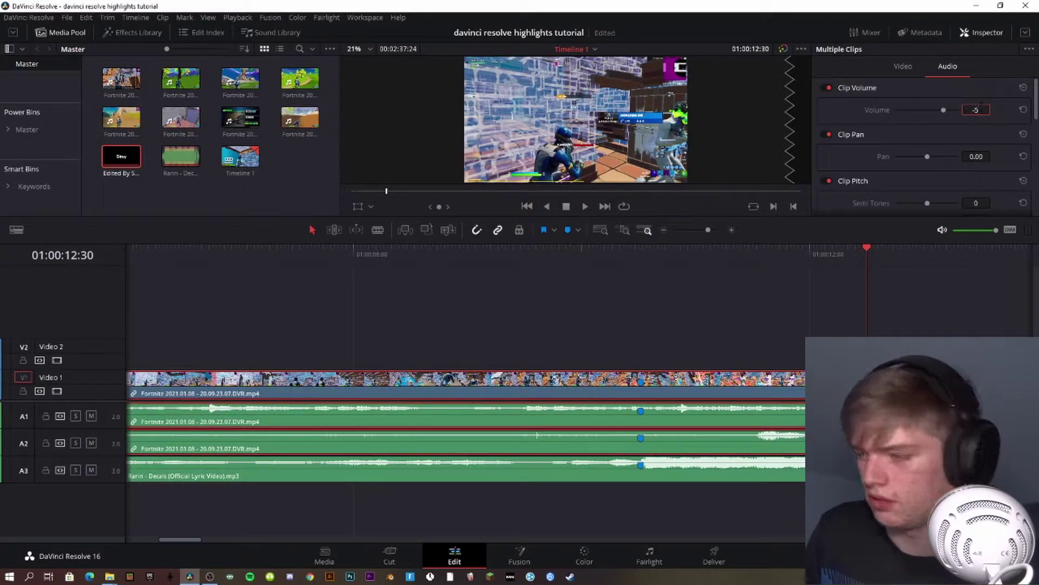
key(Return)
Unlink the gameplay clip's video from its audio and display its Retime Speed curve with the playhead at the beat-drop marker
drag(684, 252, 644, 261)
right_click(680, 388)
click(706, 375)
right_click(681, 380)
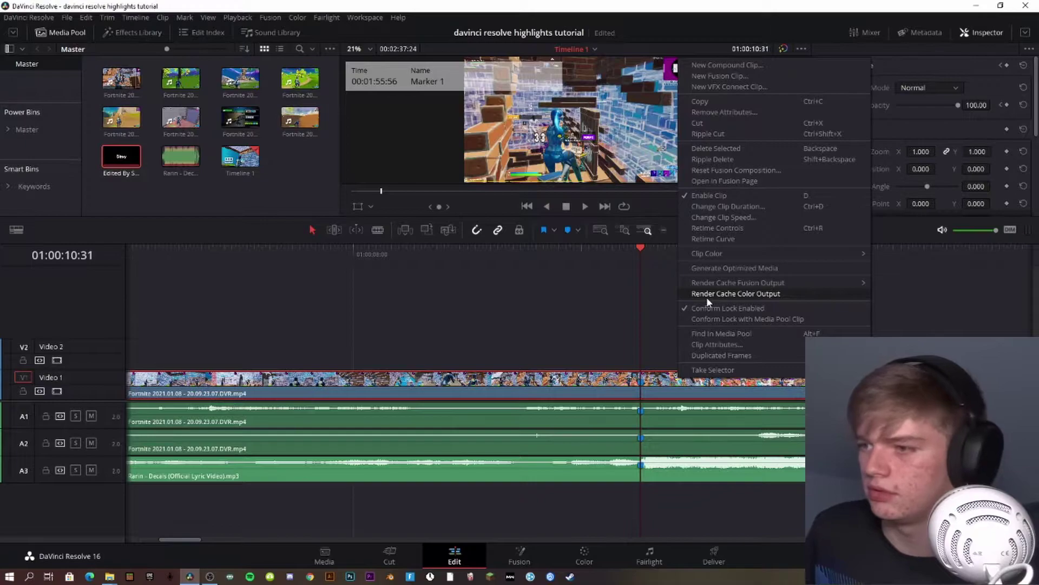
key(Escape)
key(ctrl+shift+c)
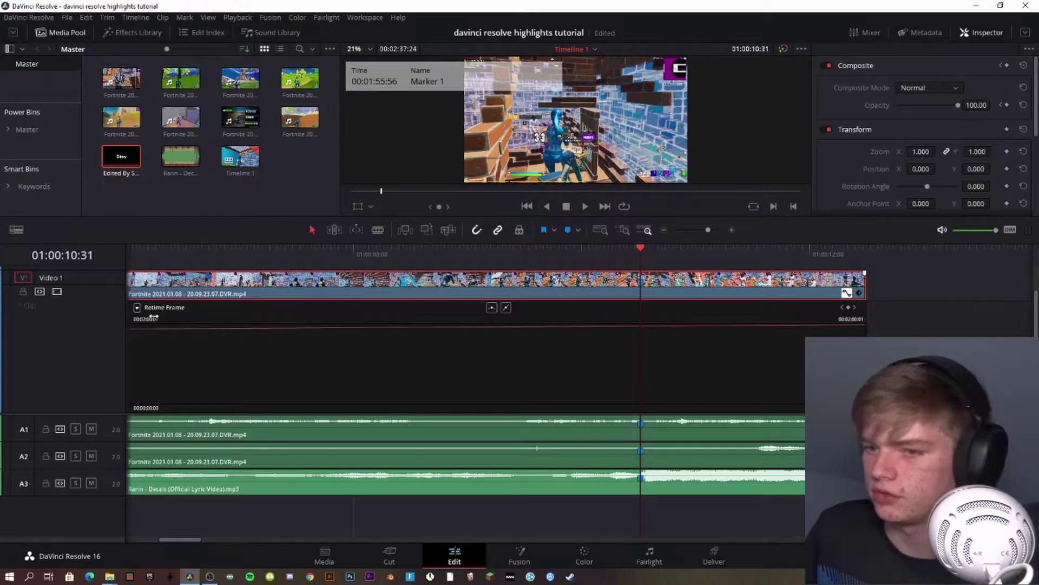
click(138, 307)
click(139, 559)
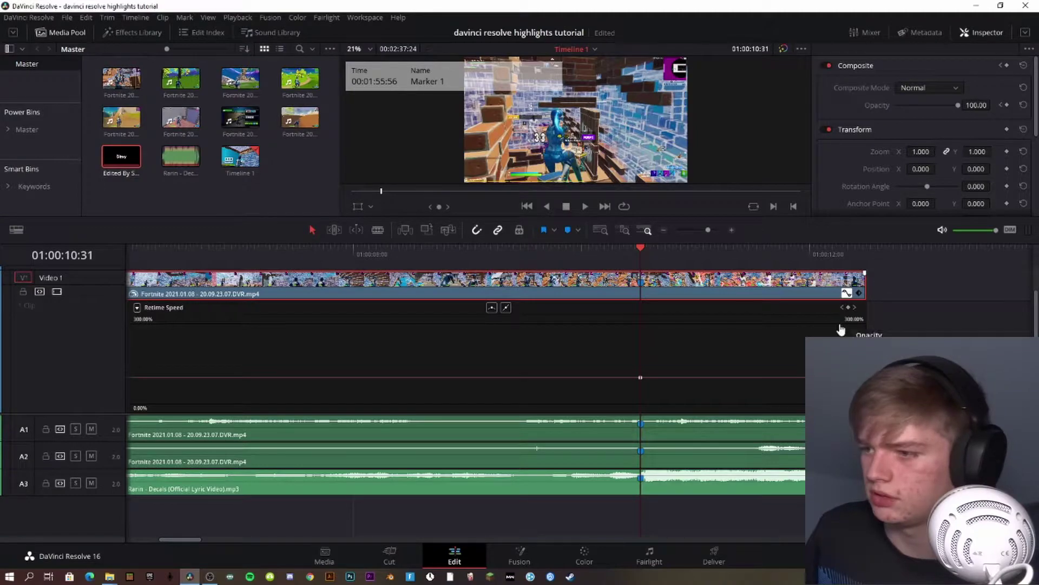
Add retime speed keyframes at the beat-drop marker and at 01:00:10:24, and raise the speed between them to 300%
key(Left)
key(Left)
key(Left)
key(Left)
key(Left)
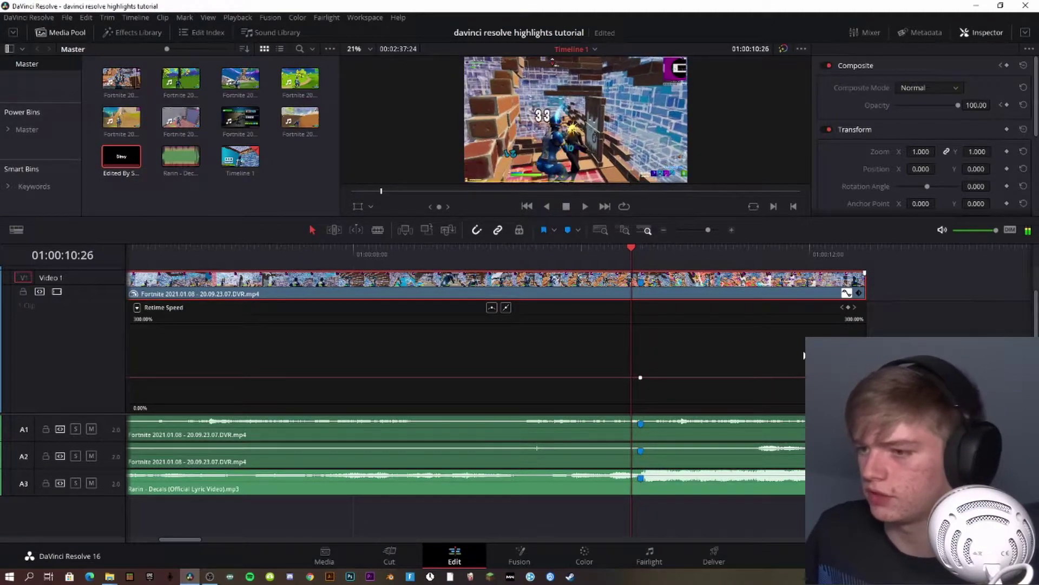
key(Left)
key(Left)
drag(634, 378, 629, 350)
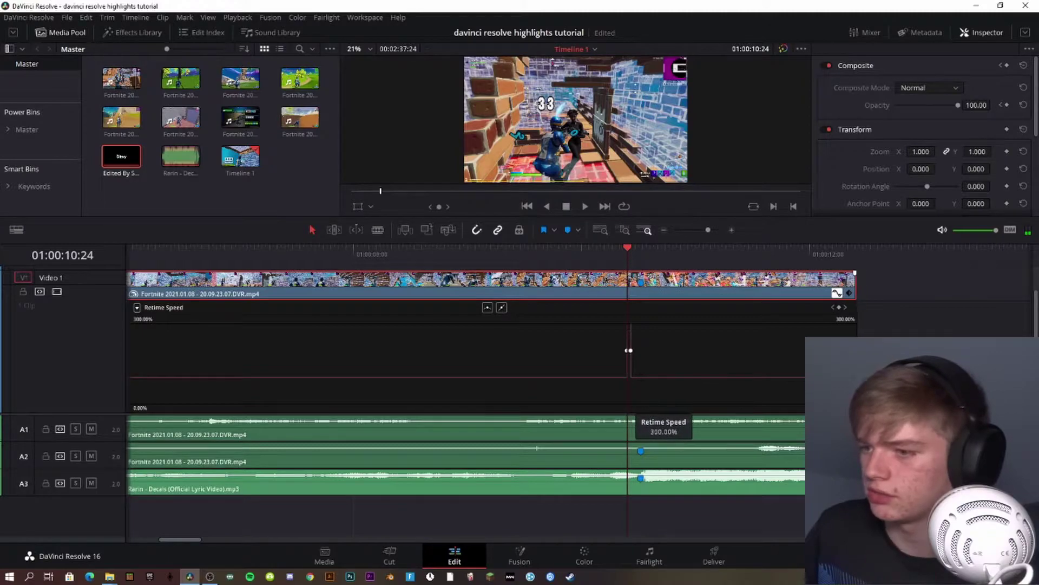
Move the fast section's end keyframe onto the beat-drop marker and smooth the speed keyframes, widening the curve's ease-in
click(641, 248)
drag(630, 350, 641, 350)
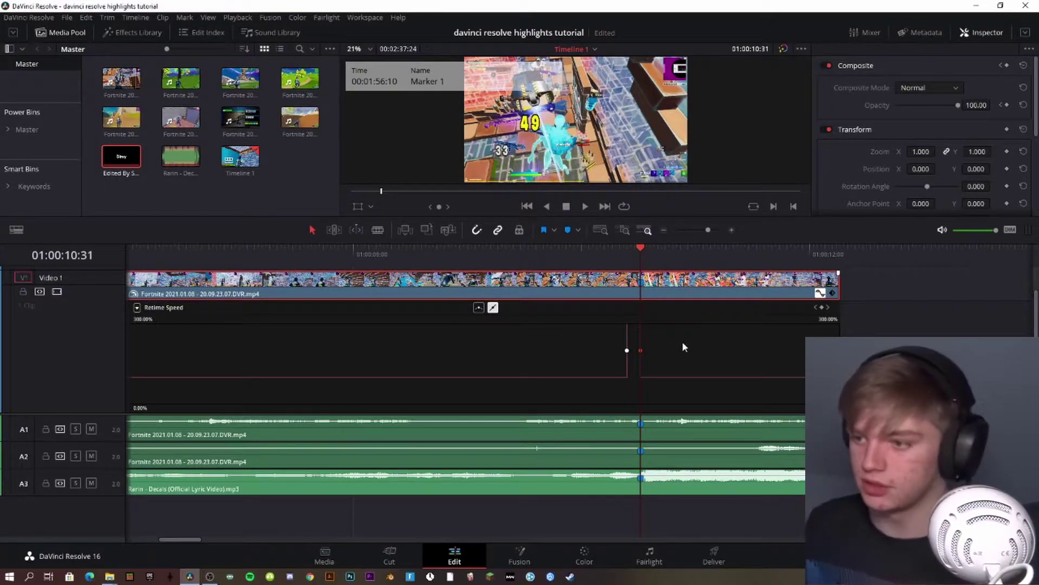
click(478, 308)
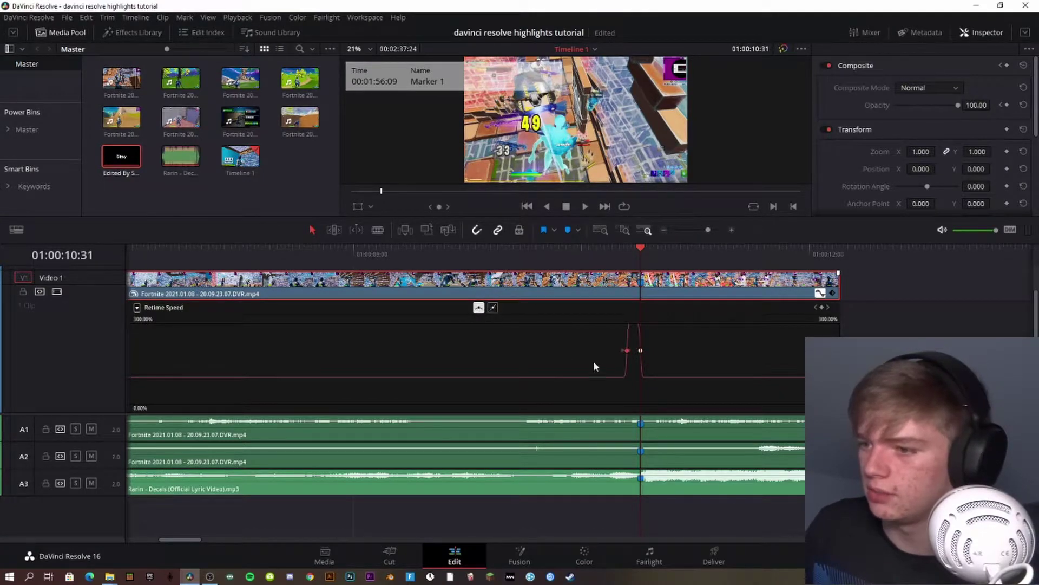
drag(618, 350, 615, 350)
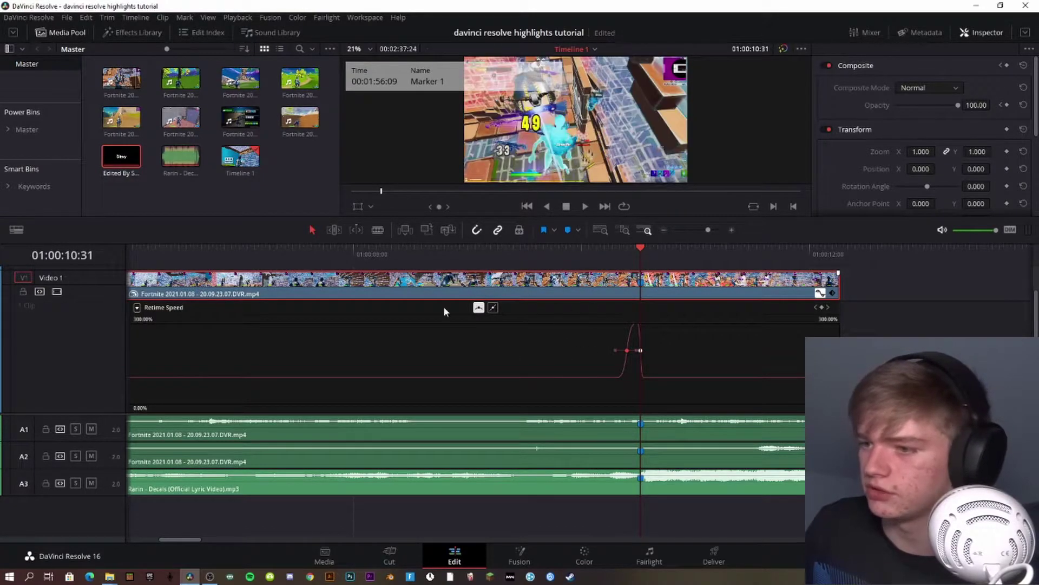
Lower the retime speed after the beat-drop marker and trim the video's end to match its audio tracks
scroll(547, 324, left, 2)
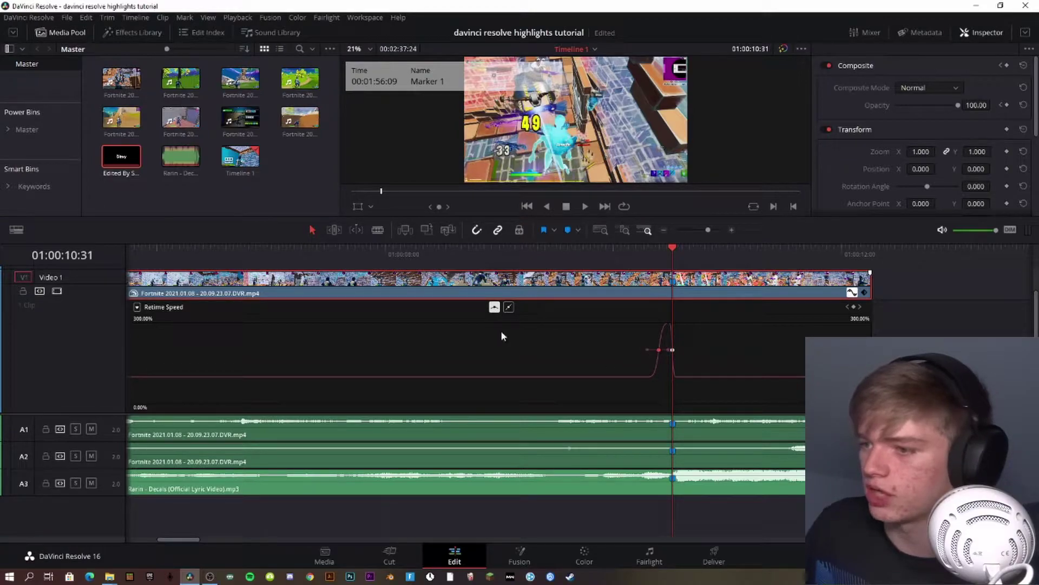
drag(714, 375, 720, 447)
scroll(680, 352, right, 3)
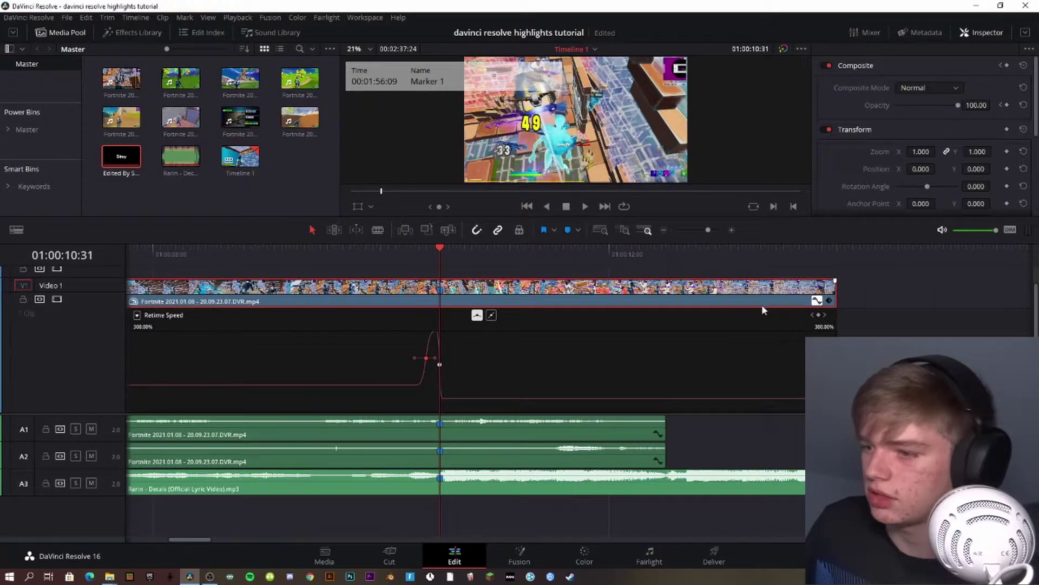
scroll(561, 312, down, 1)
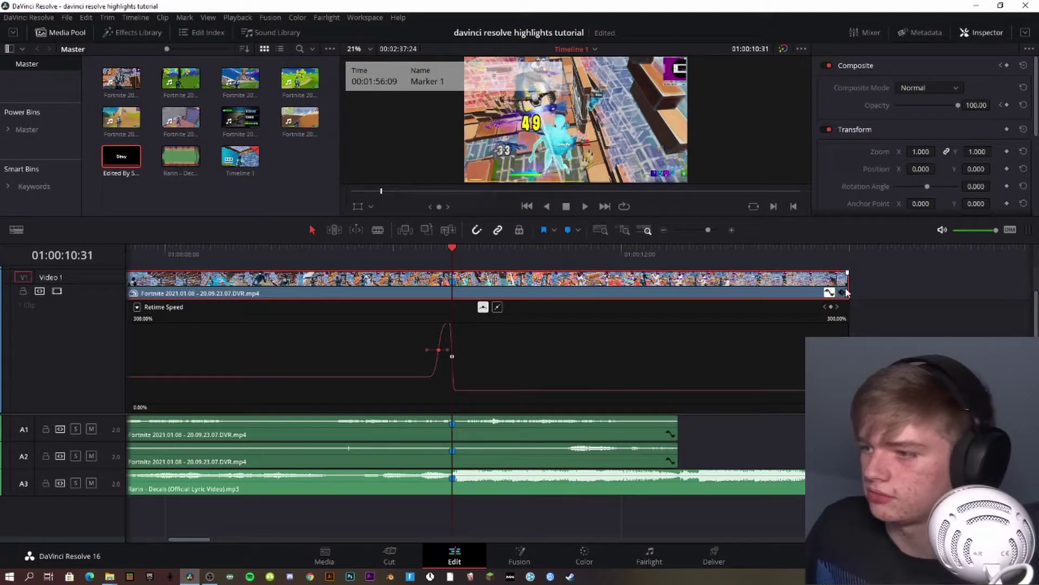
drag(848, 293, 672, 287)
scroll(684, 324, left, 5)
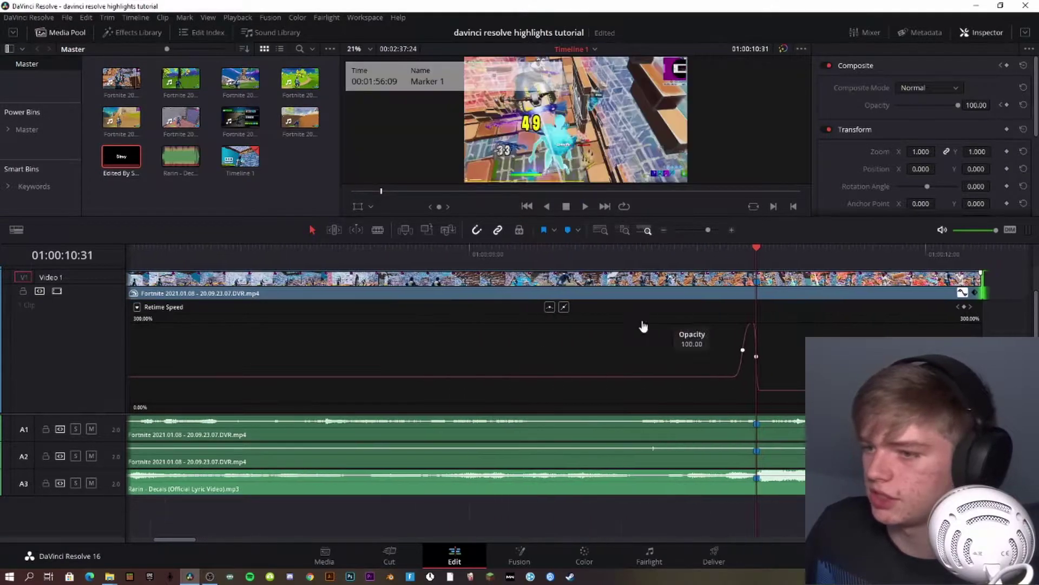
scroll(378, 322, left, 2)
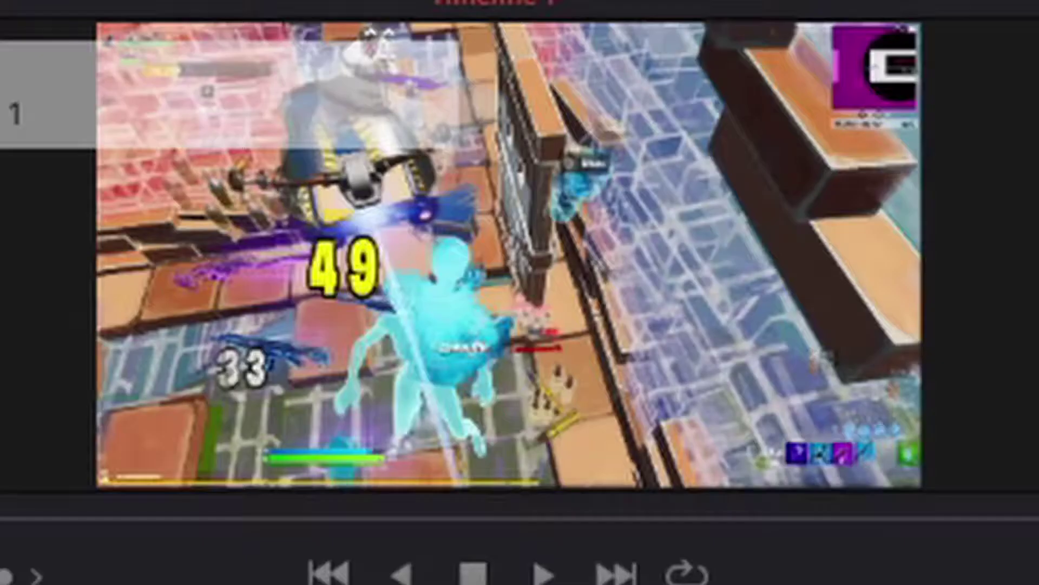
Extend the gameplay video and its two audio tracks to 01:00:12:40, and close the retime curve
key(space)
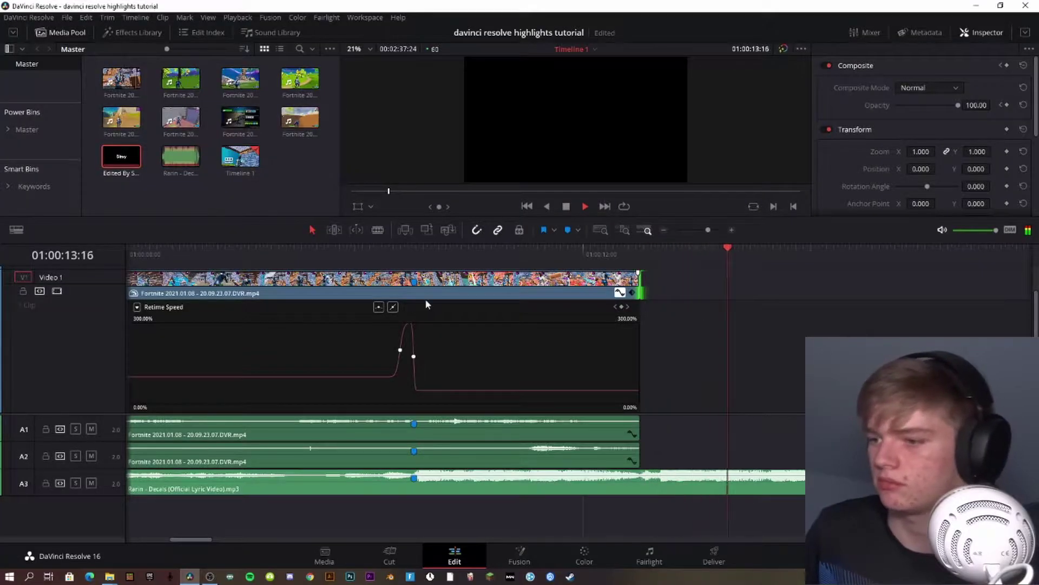
drag(635, 297, 658, 289)
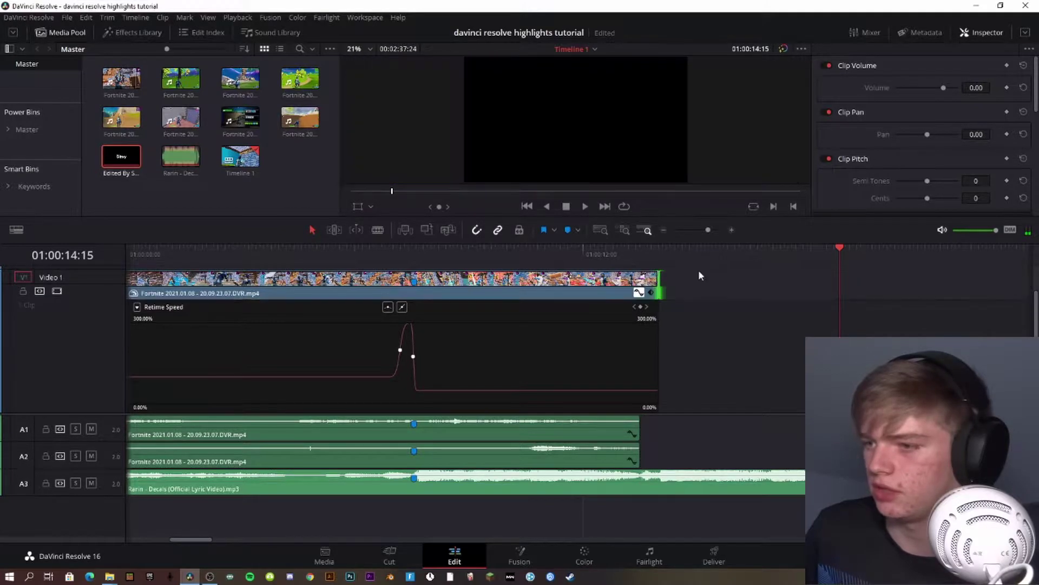
click(661, 251)
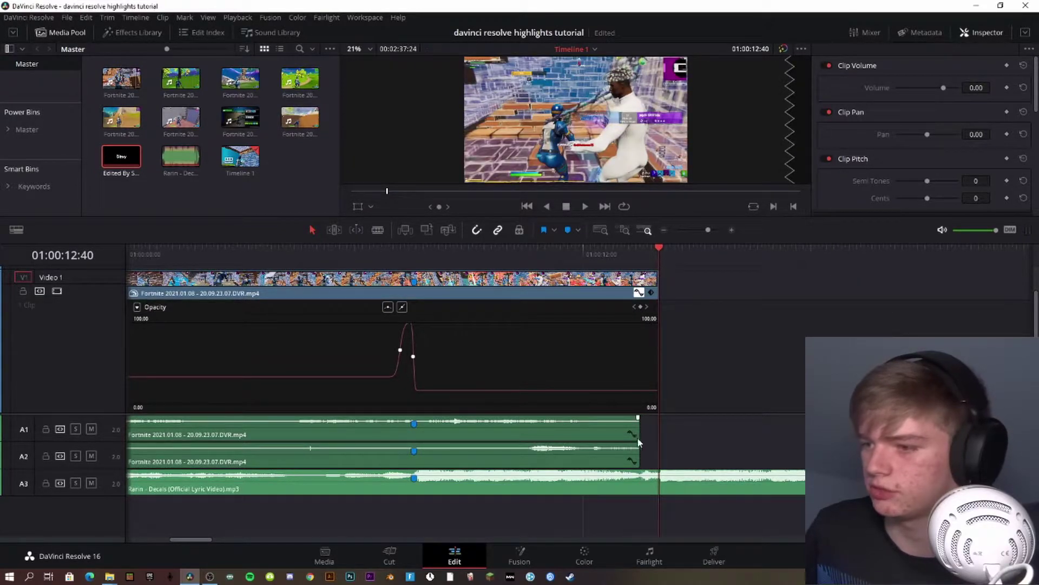
drag(641, 430, 658, 457)
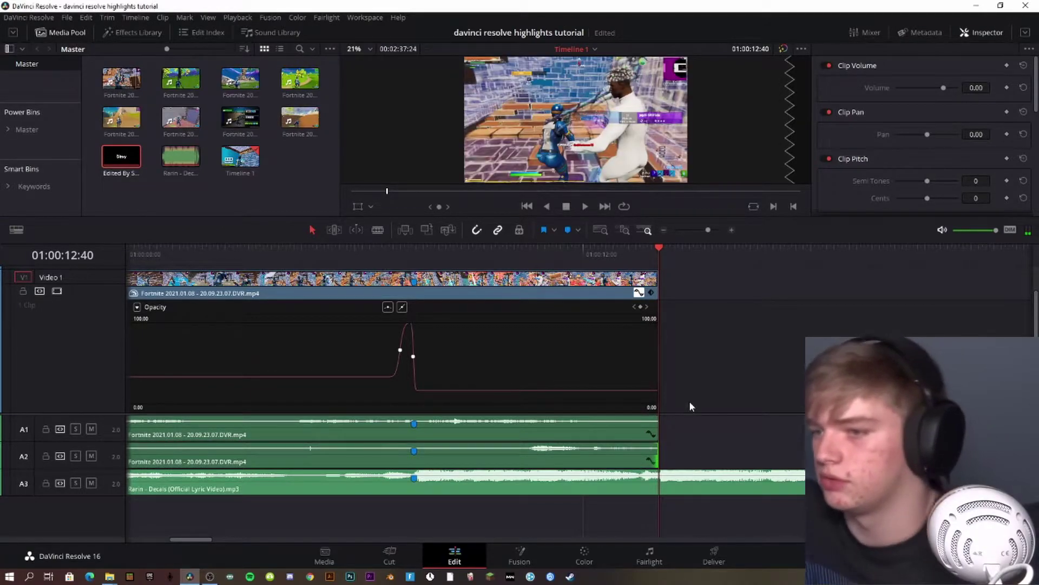
click(638, 293)
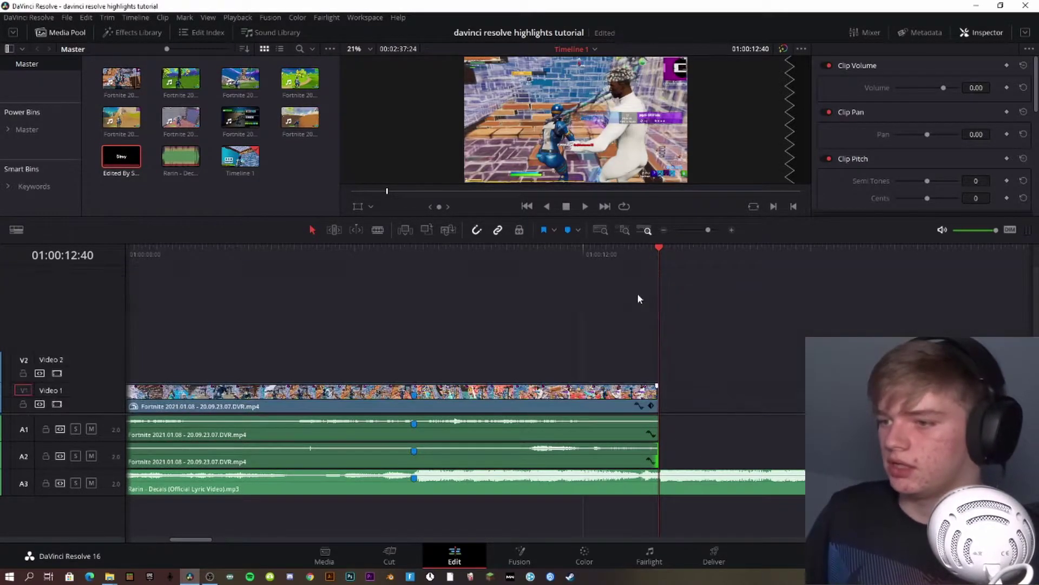
drag(575, 415, 568, 356)
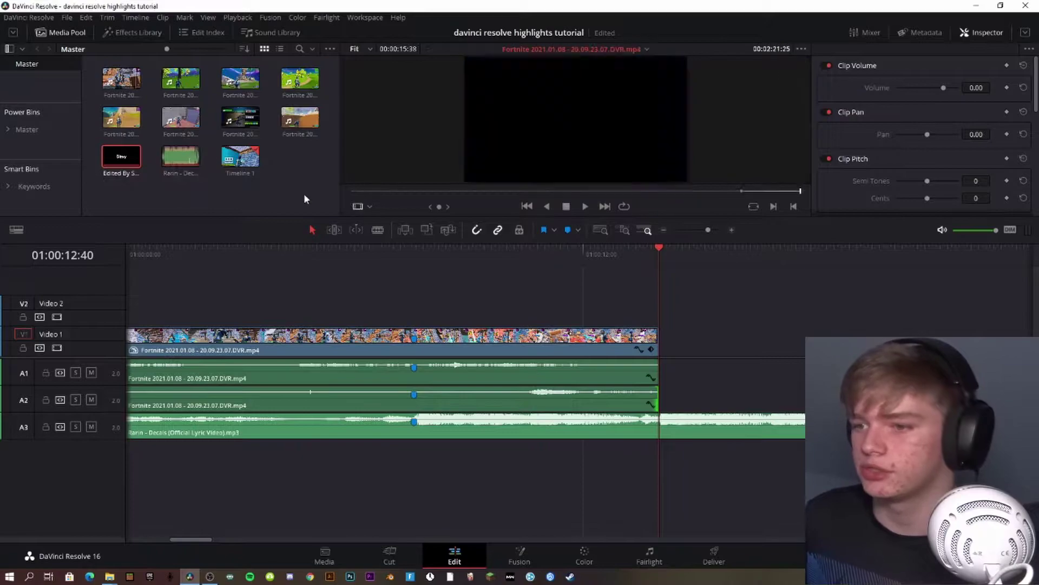
Place Fortnite 2021.01.11 - 18.43.11.07.DVR.mp4 after the first gameplay clip with its in point at 00:01:54:25 and its volume at -5
drag(402, 248, 419, 252)
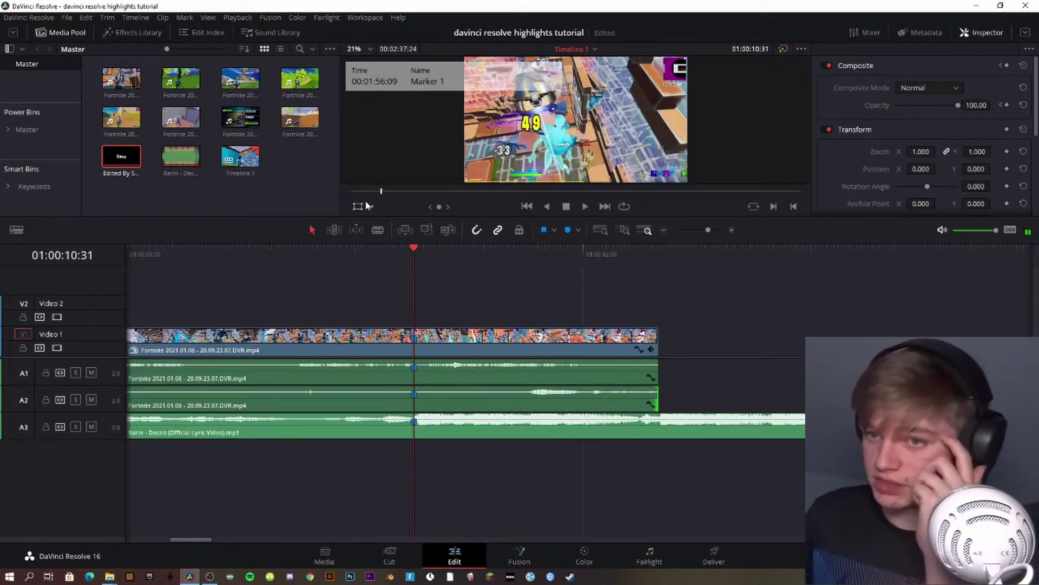
click(178, 80)
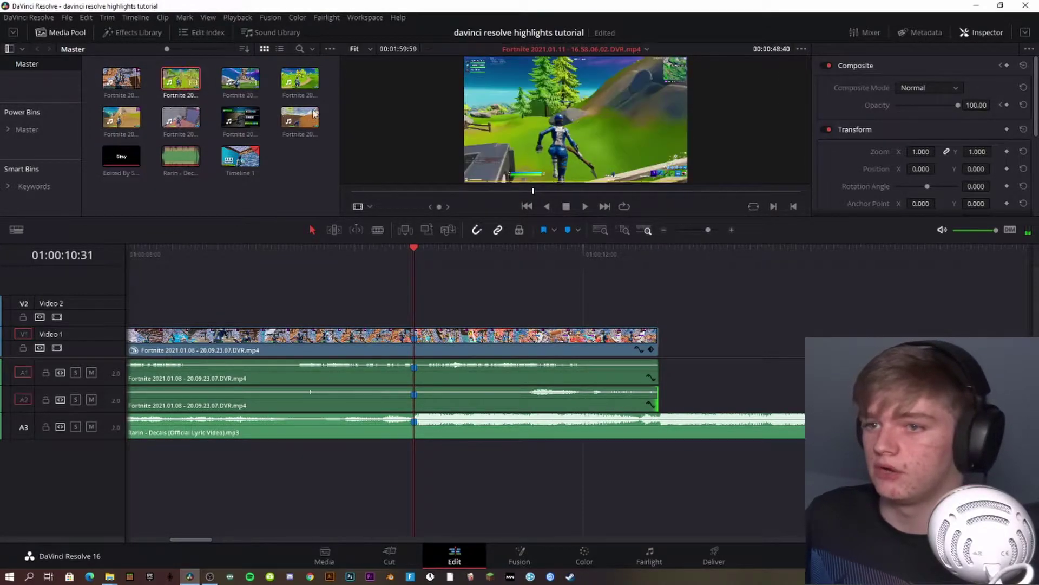
click(241, 80)
drag(623, 190, 779, 194)
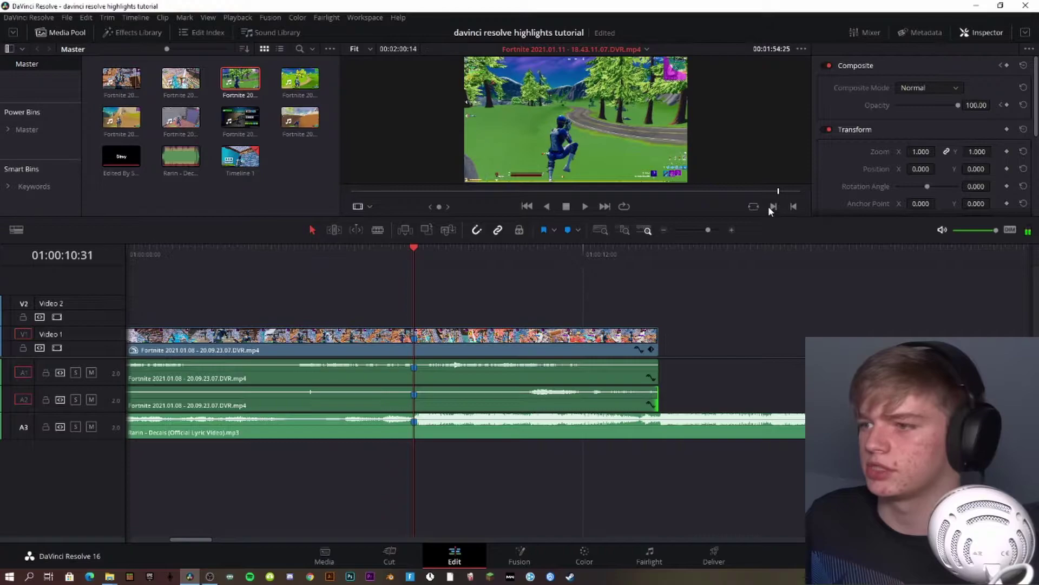
click(774, 206)
drag(650, 101, 701, 335)
click(943, 67)
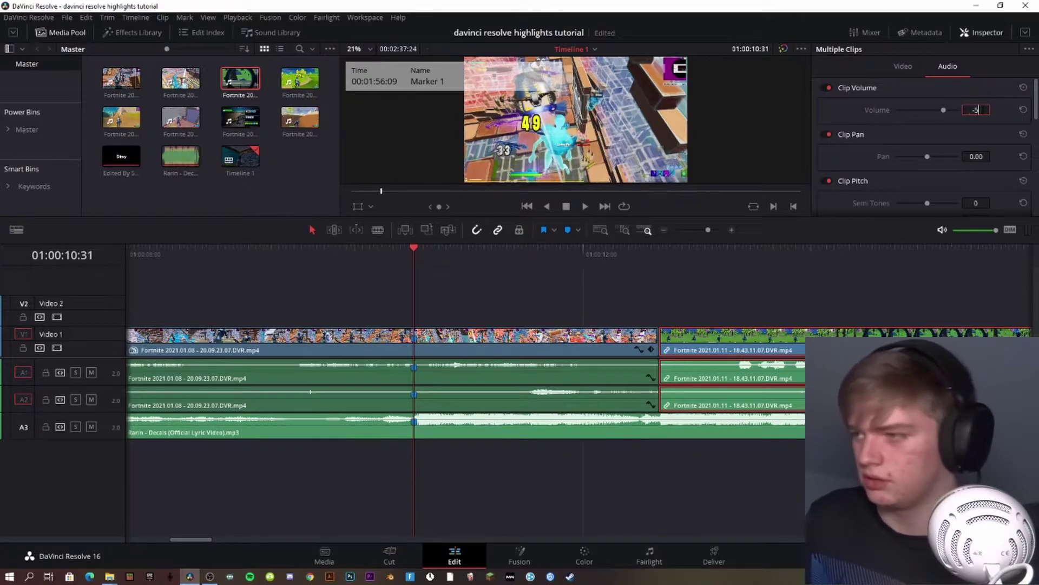
key(Return)
Play the second gameplay clip from its start and add a marker to the song on the beat at 01:00:15:46
click(654, 250)
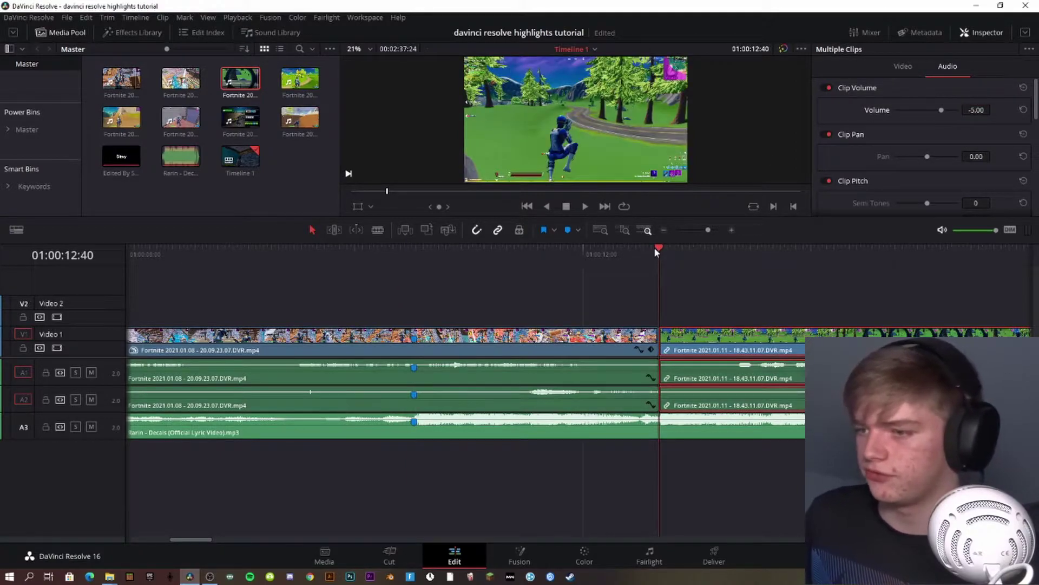
key(space)
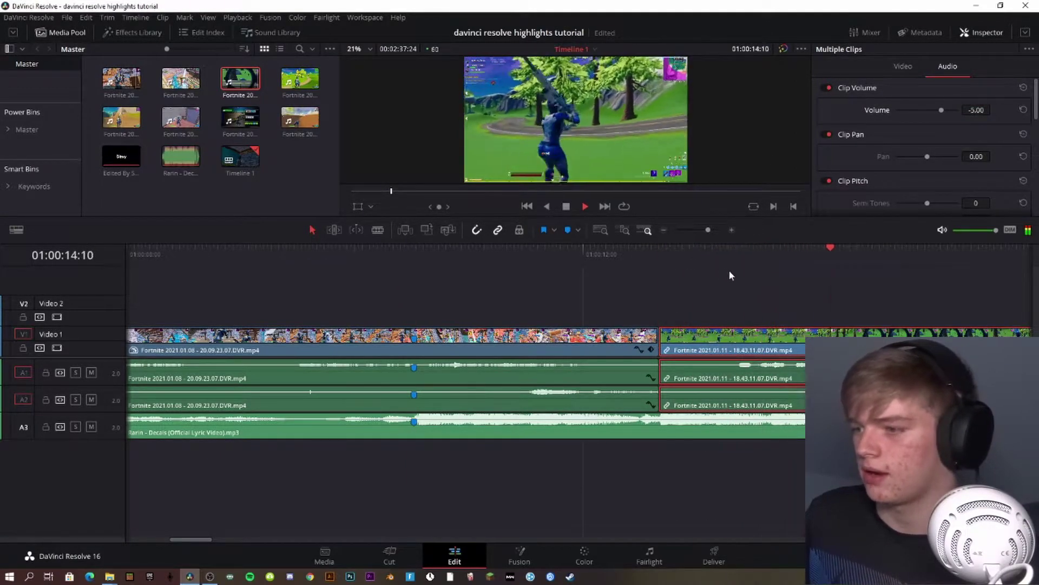
key(space)
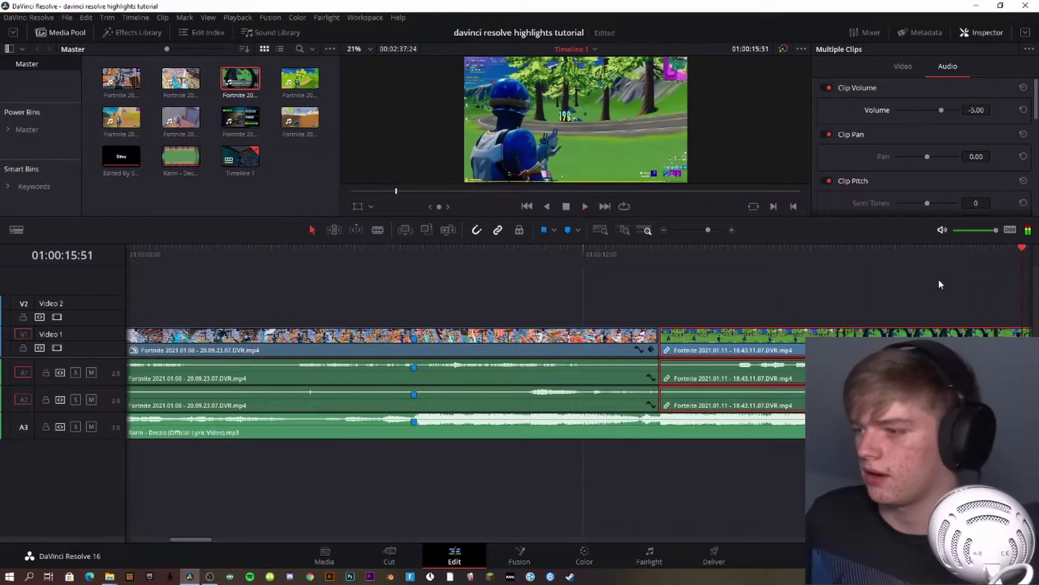
scroll(530, 300, right, 5)
mouse_move(657, 264)
mouse_down()
mouse_move(634, 260)
mouse_move(666, 260)
mouse_up()
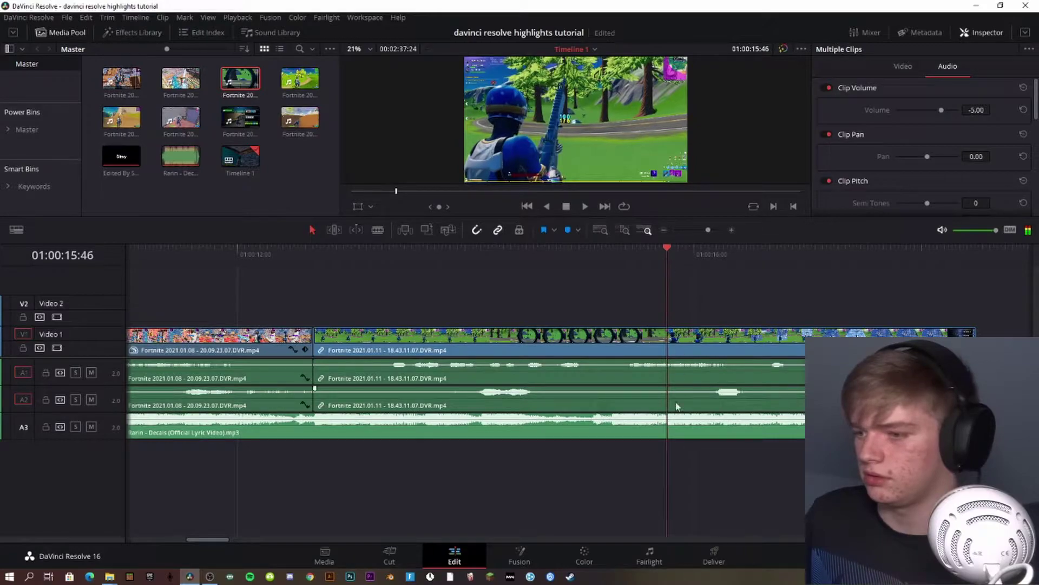
click(682, 424)
key(m)
click(605, 266)
key(space)
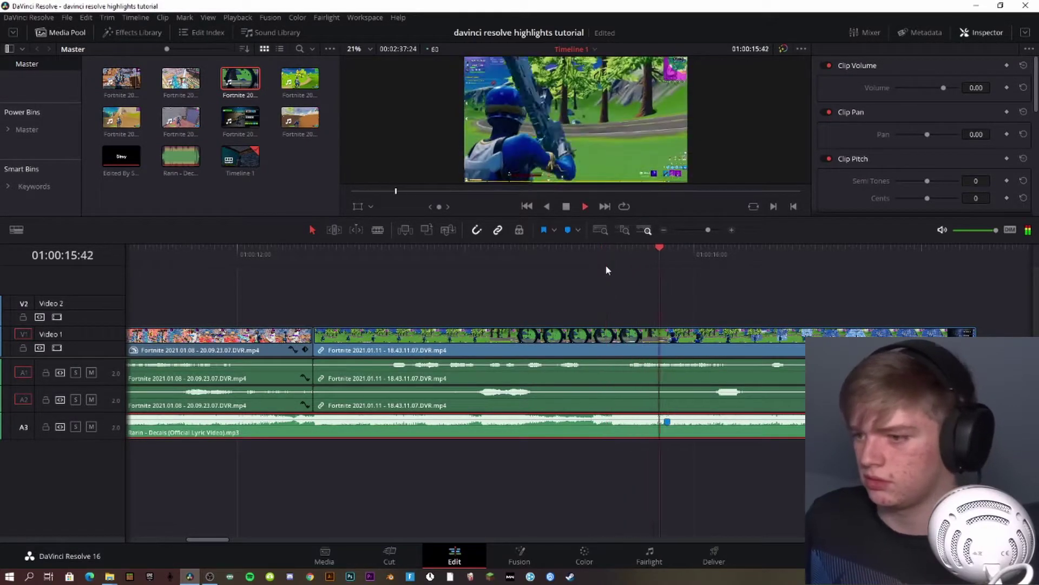
key(space)
Shift the second gameplay clip so its shot lands on the song marker, and extend its start to the first clip's end
click(670, 277)
drag(612, 340, 622, 334)
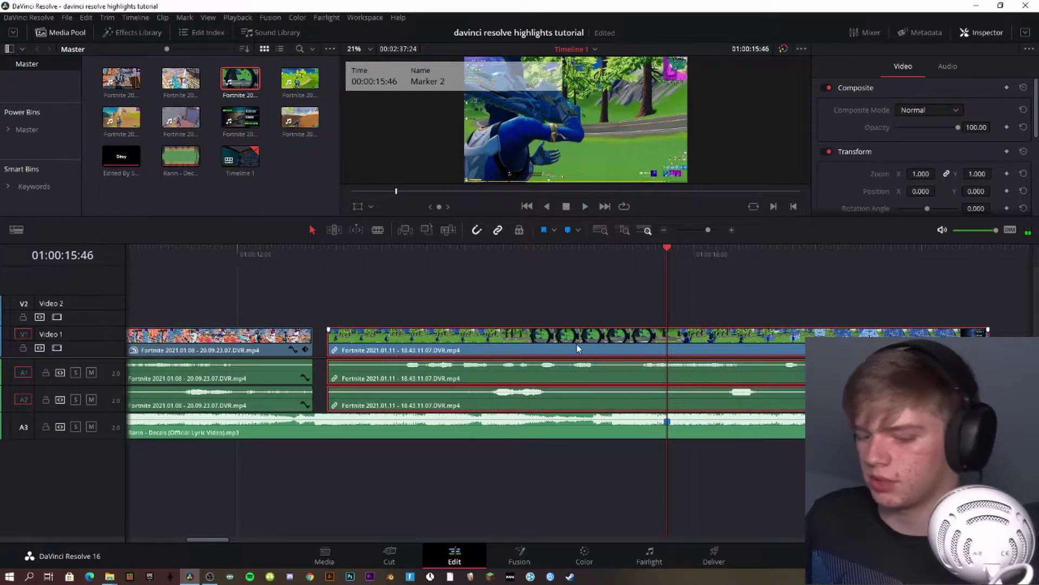
drag(329, 345, 613, 346)
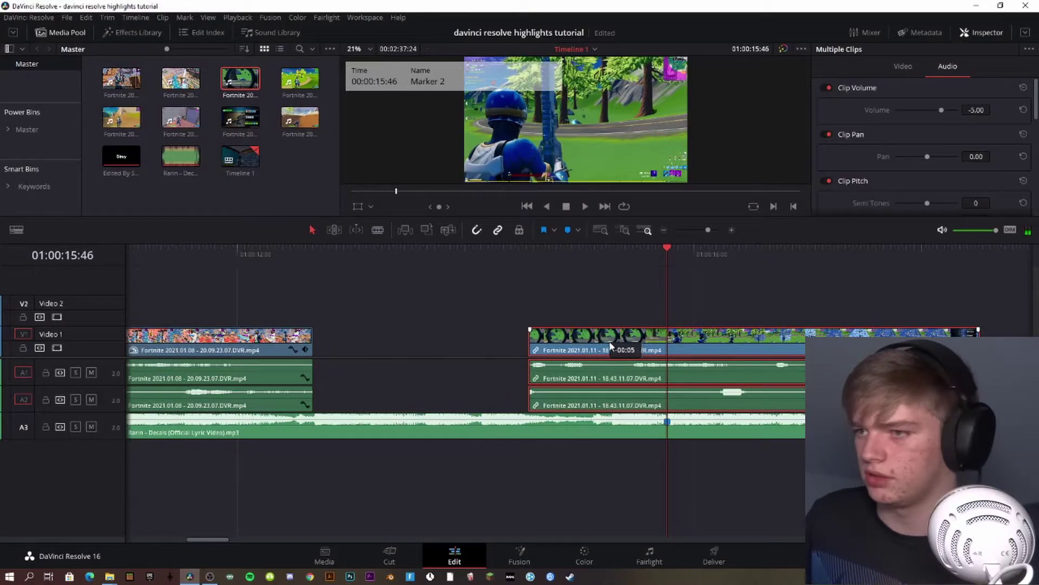
drag(528, 345, 316, 345)
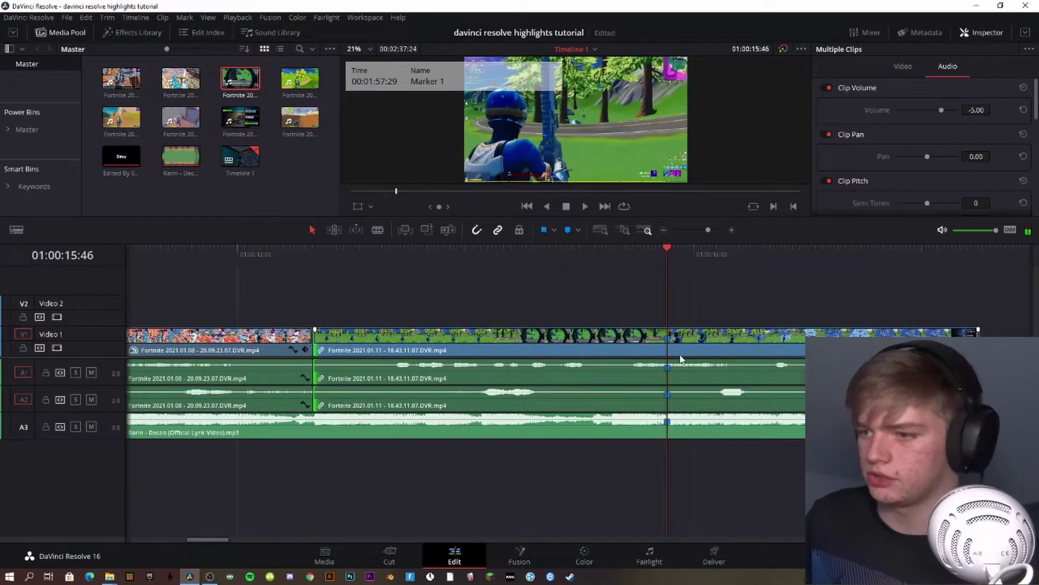
Unlink the second gameplay clip's video from its audio and display its retime curve
right_click(699, 339)
click(721, 344)
right_click(714, 344)
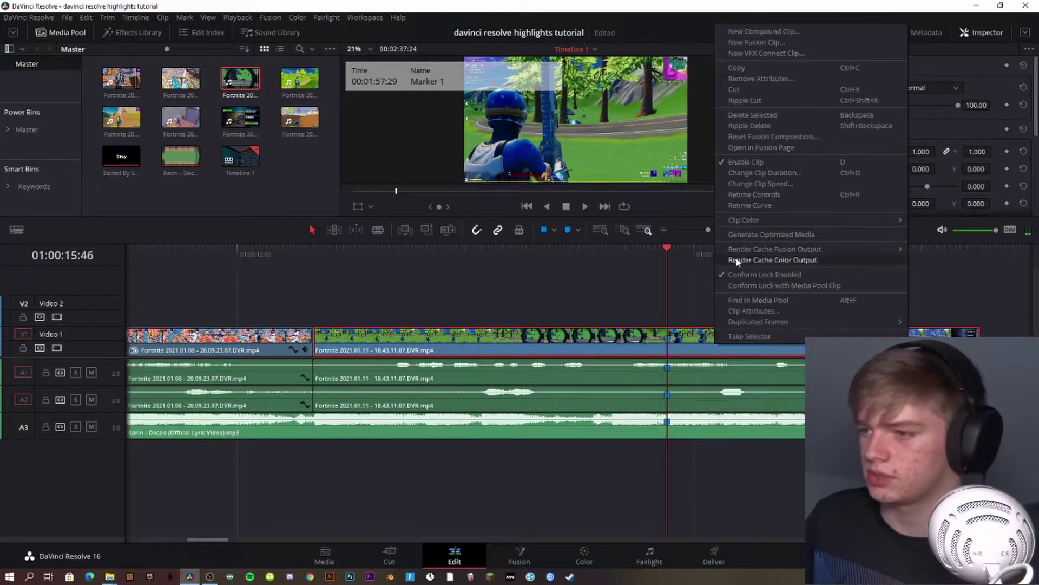
click(749, 206)
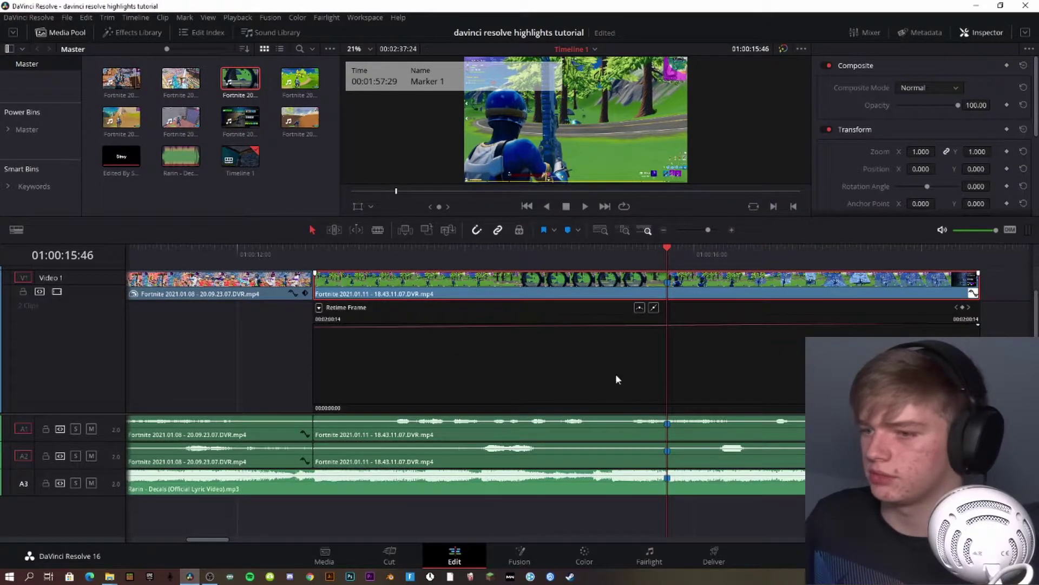
Switch the second gameplay clip's curve to Retime Speed, add keyframes at 01:00:15:46 and 01:00:15:39, and raise the speed between them
click(319, 307)
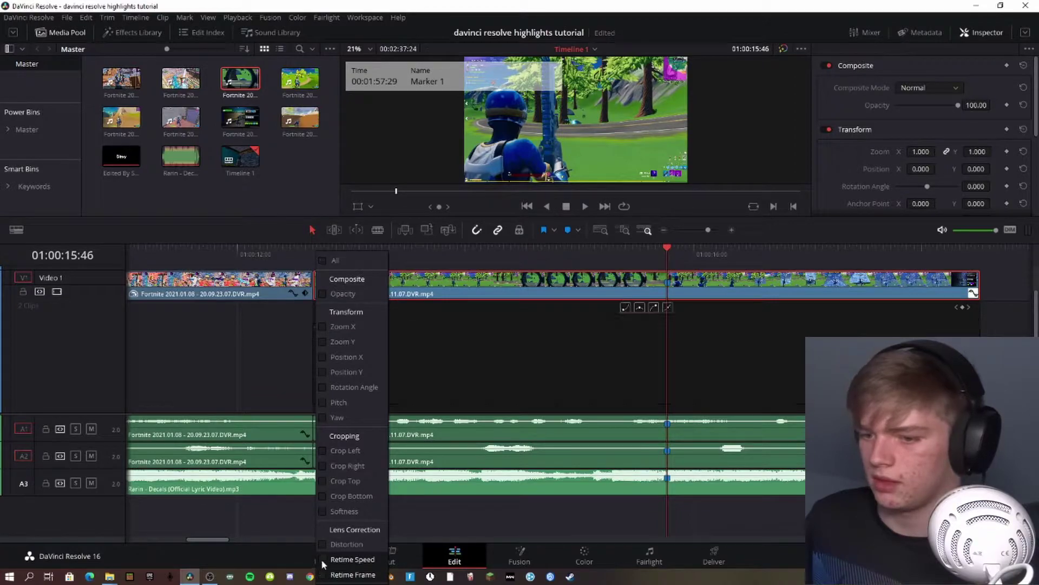
click(615, 354)
click(963, 307)
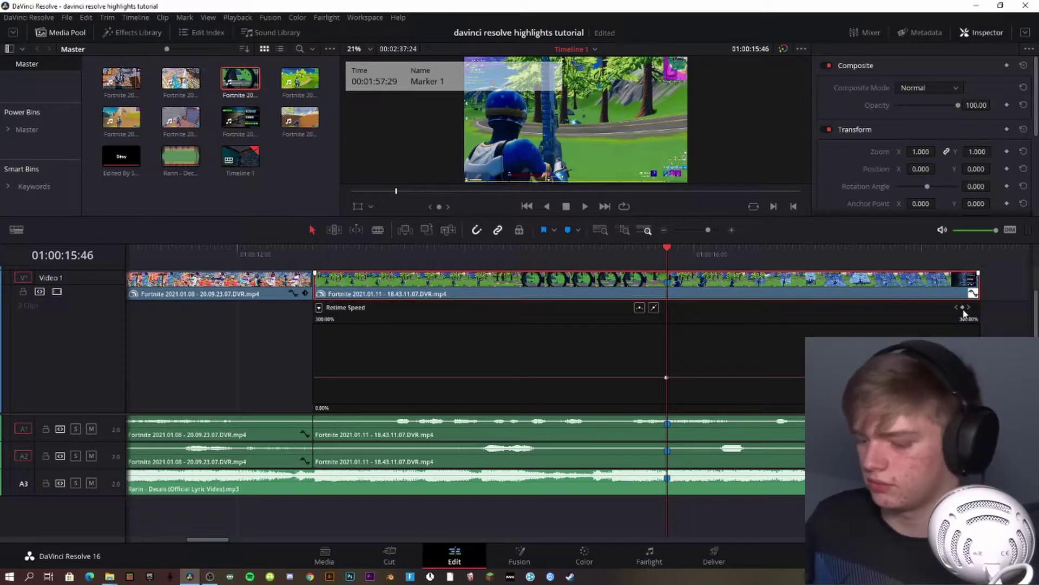
key(j)
click(963, 307)
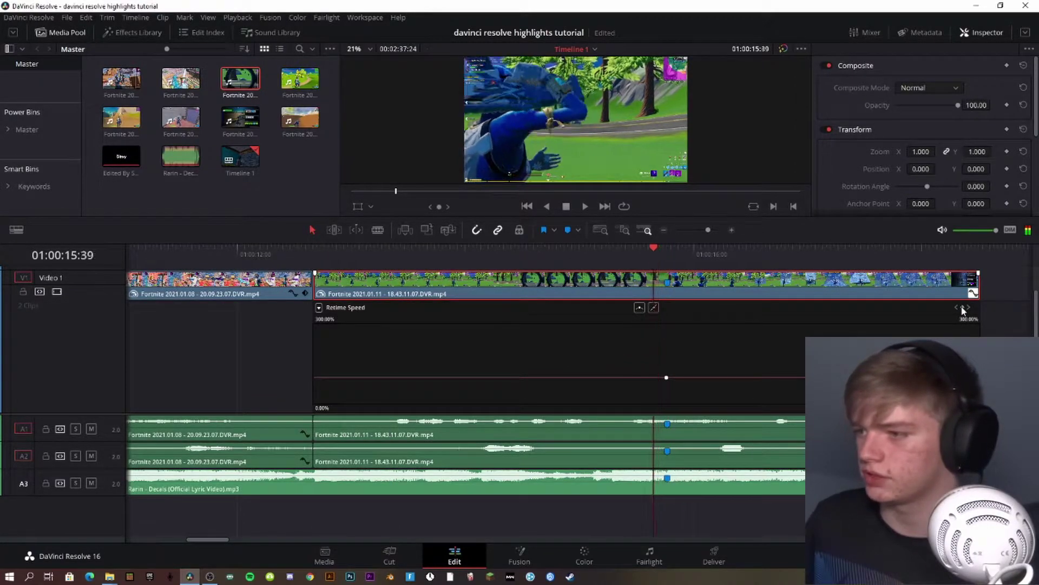
drag(659, 378, 669, 350)
Smooth the second gameplay clip's speed ramp with a wider ease-in, and lower the speed after the shot to about 53%
click(665, 258)
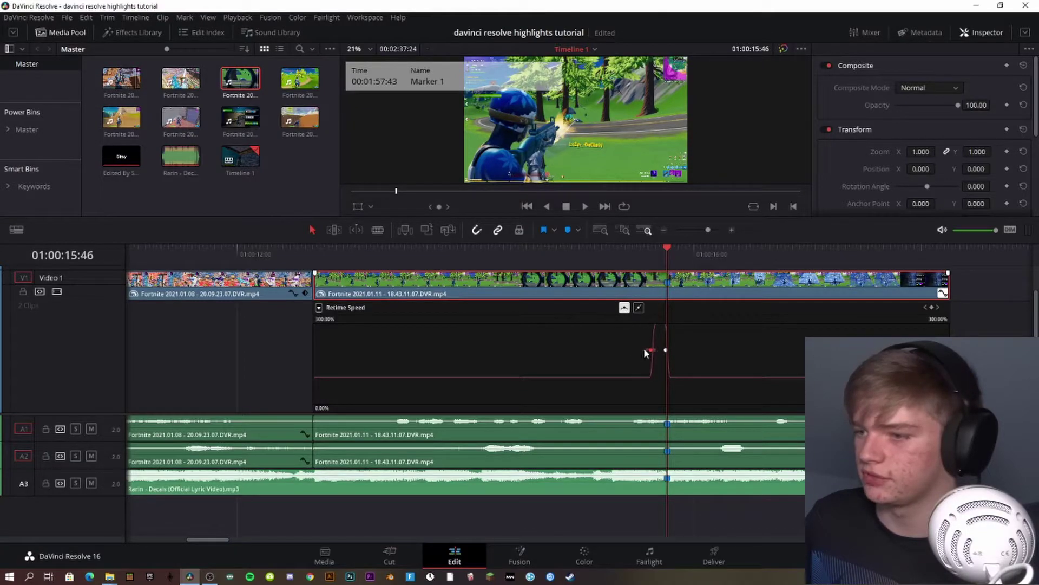
drag(648, 350, 639, 349)
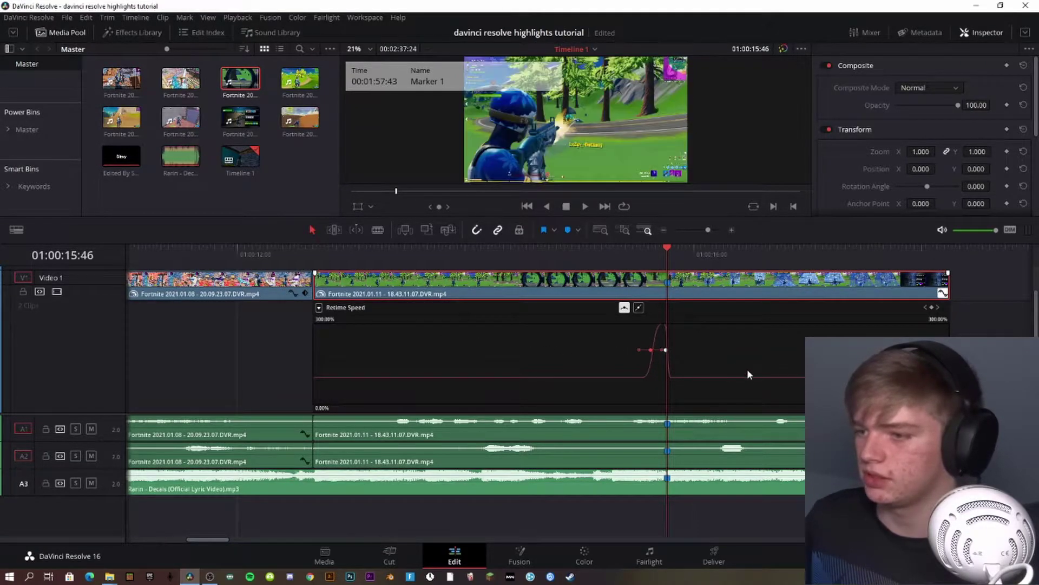
drag(747, 375, 753, 441)
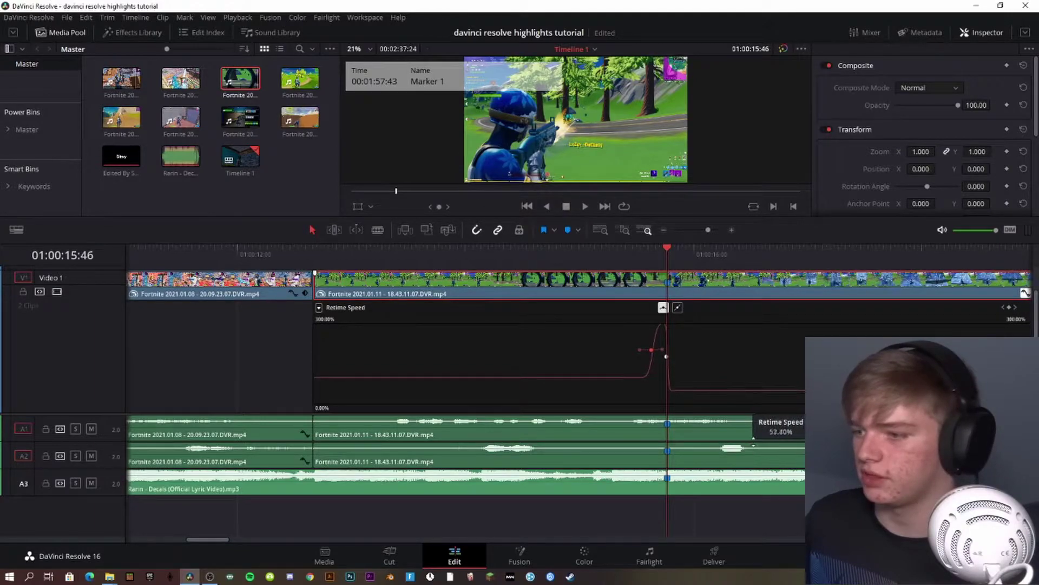
Play across the first two gameplay clips and move the cut between them to 01:00:13:09 on the video and both audio tracks
click(244, 249)
key(space)
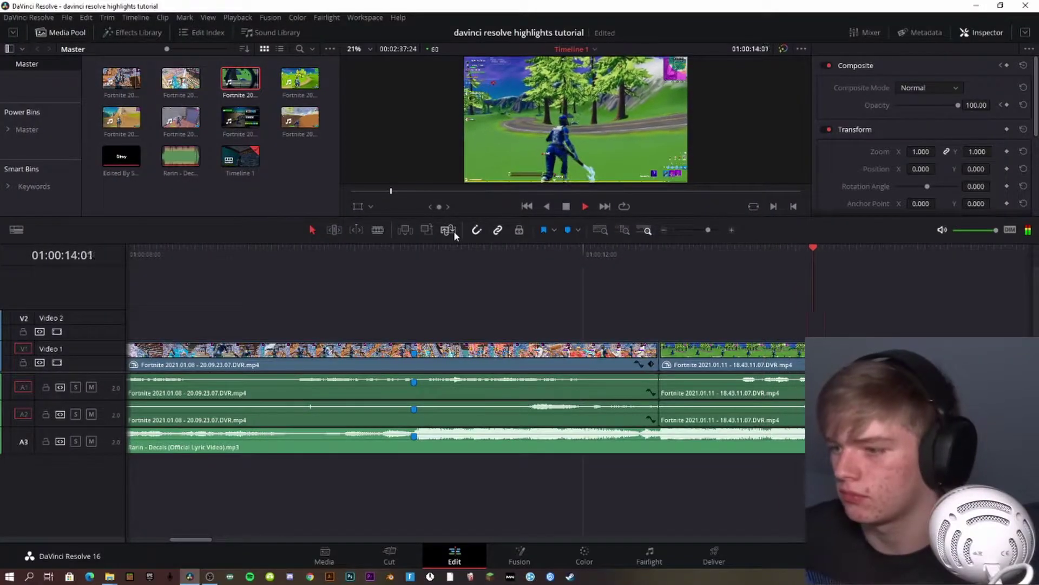
click(638, 256)
click(634, 259)
key(space)
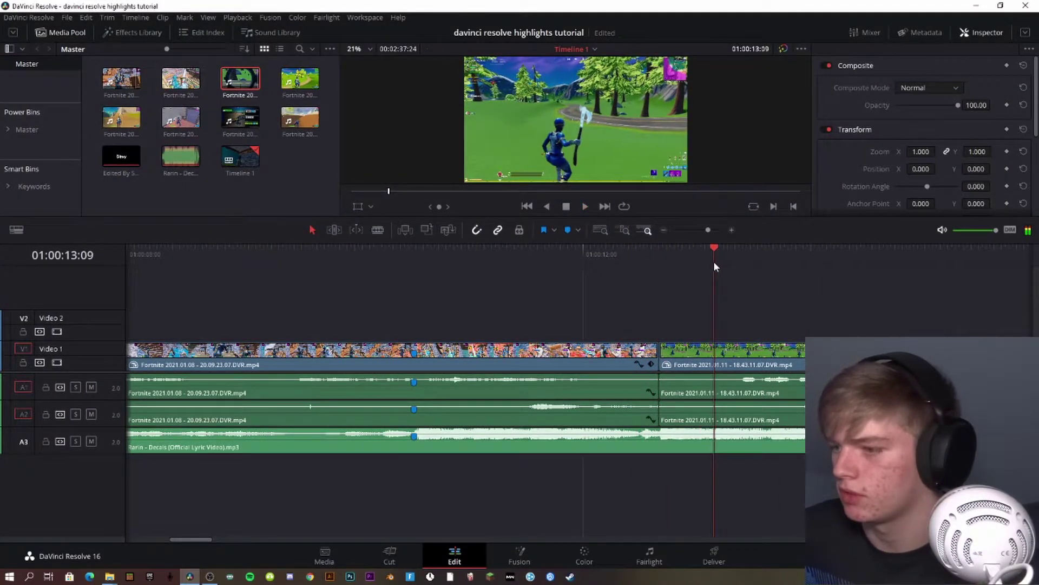
drag(660, 360, 713, 360)
drag(657, 391, 714, 386)
drag(656, 414, 714, 414)
key(space)
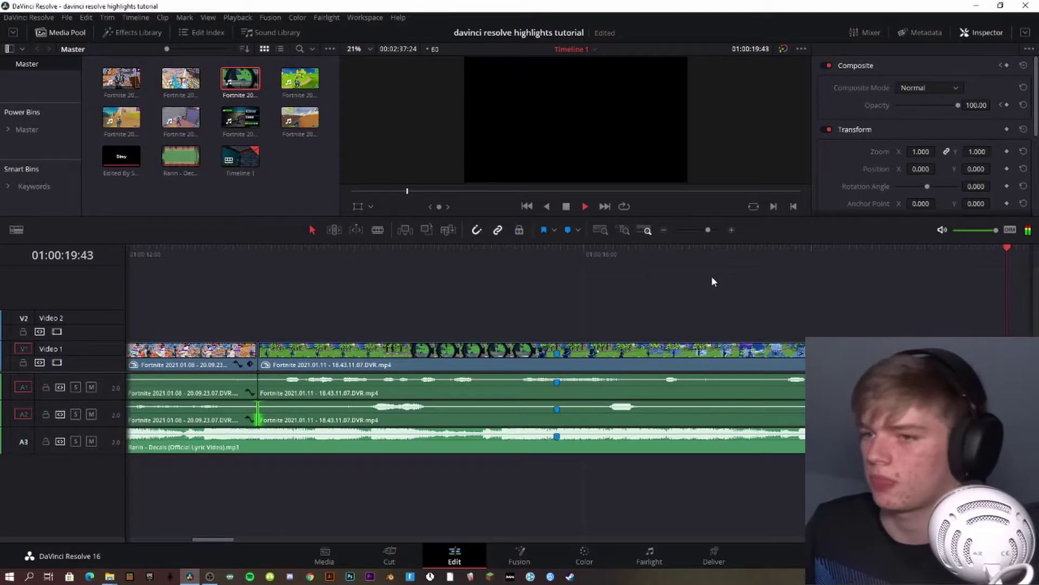
key(space)
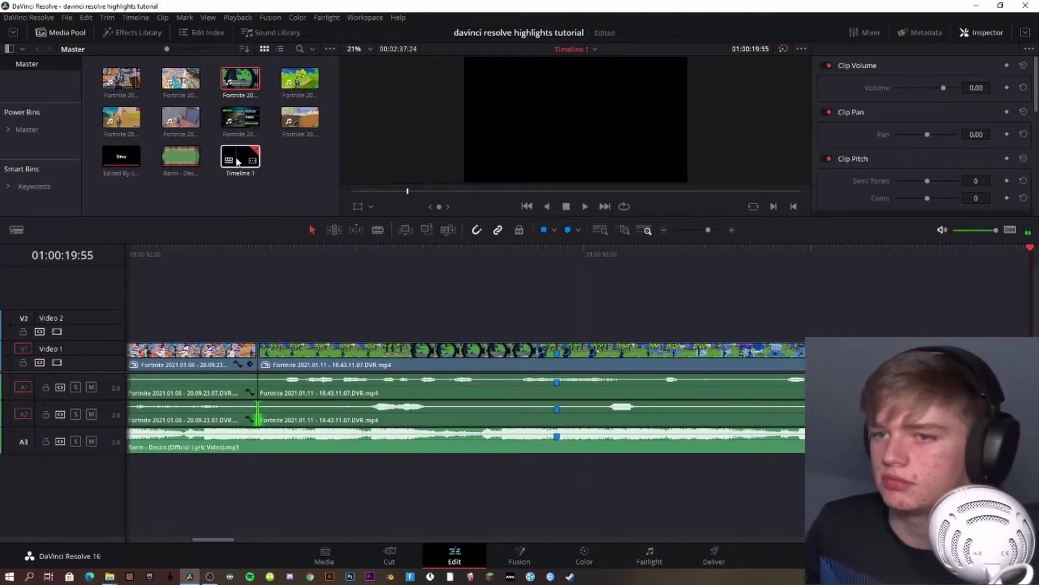
Preview the unused gameplay clips 17.23.59.05, 18.57.15.08 and 17.46.40.06 near their ends to look for the next highlight
click(122, 122)
drag(737, 193, 785, 191)
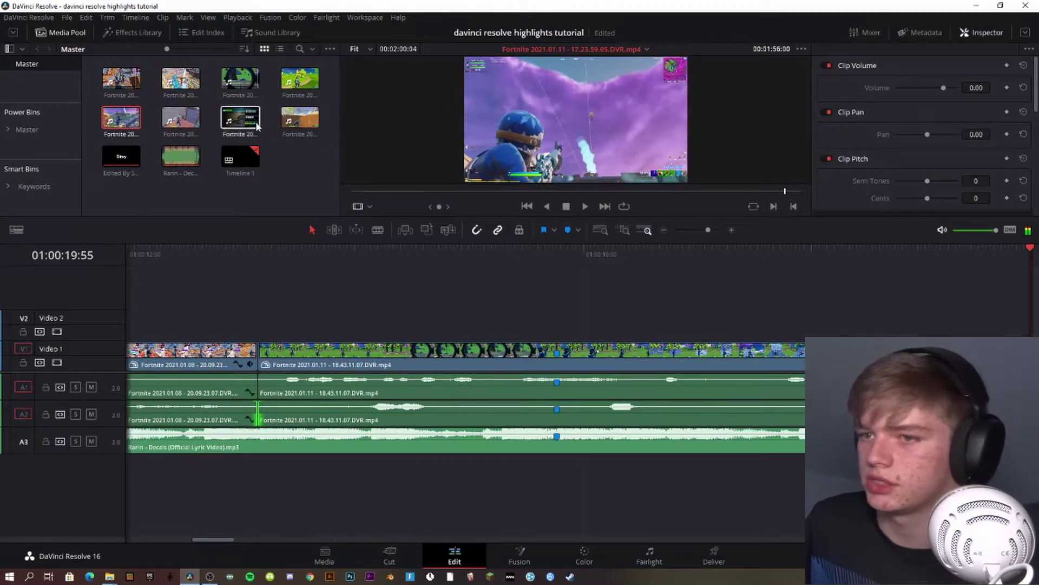
click(303, 114)
drag(696, 190, 798, 192)
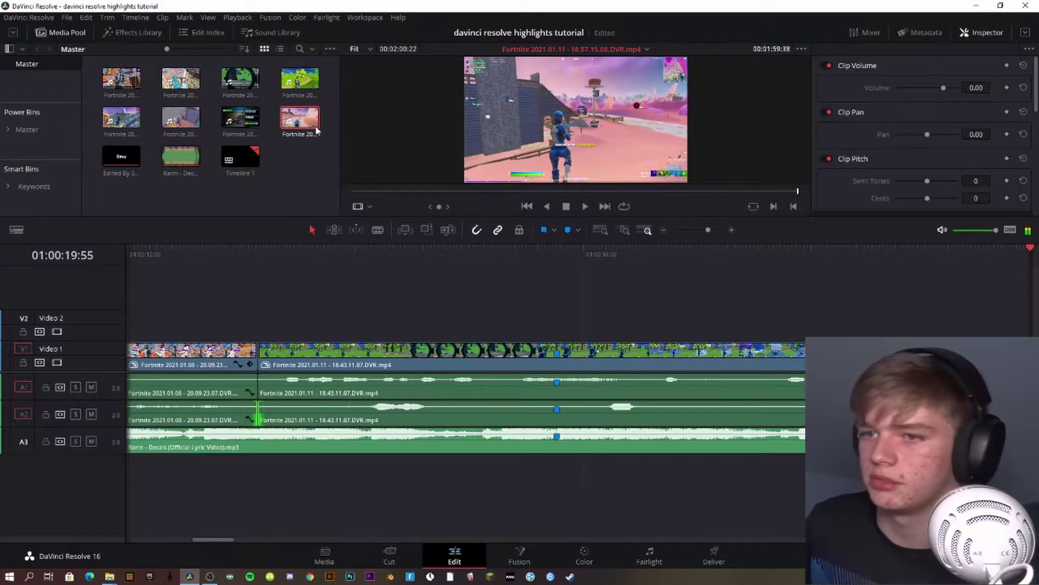
click(296, 84)
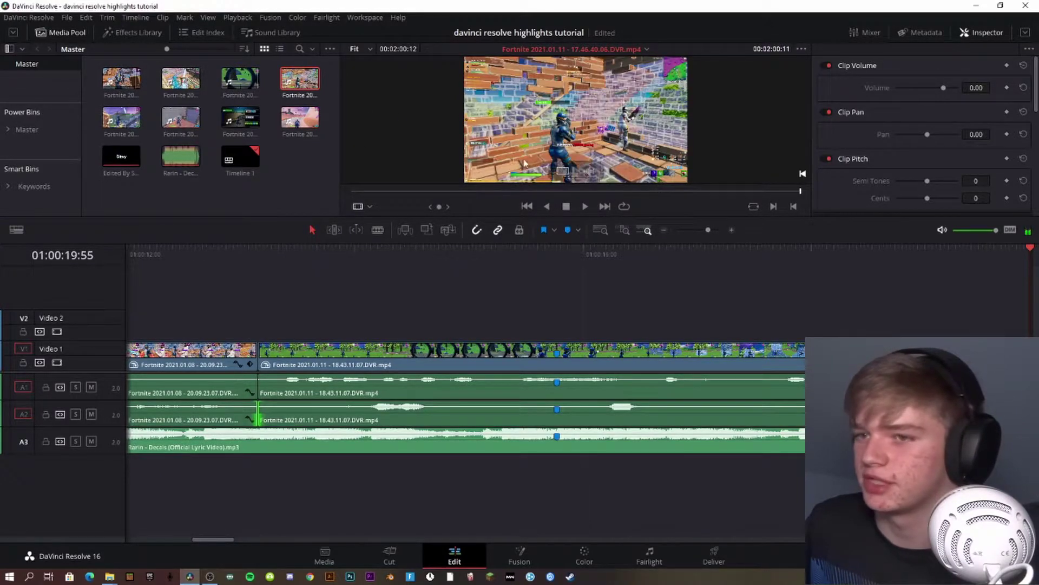
Place the ending of Fortnite 2021.01.11 - 16.58.06.02.DVR.mp4 after the second gameplay clip and set its volume to -5
click(181, 79)
drag(598, 190, 767, 193)
click(754, 306)
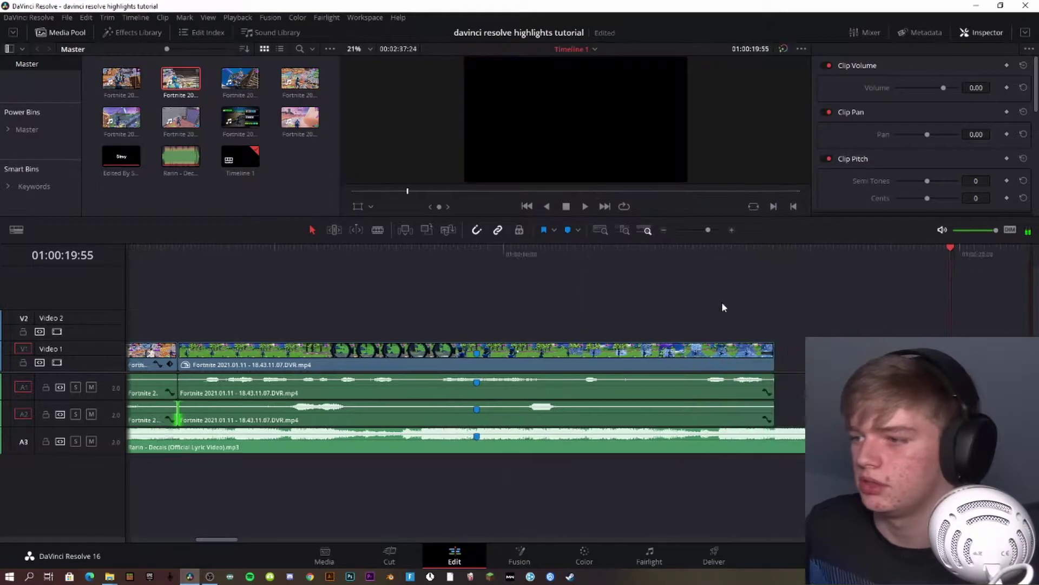
click(224, 113)
drag(180, 81, 490, 362)
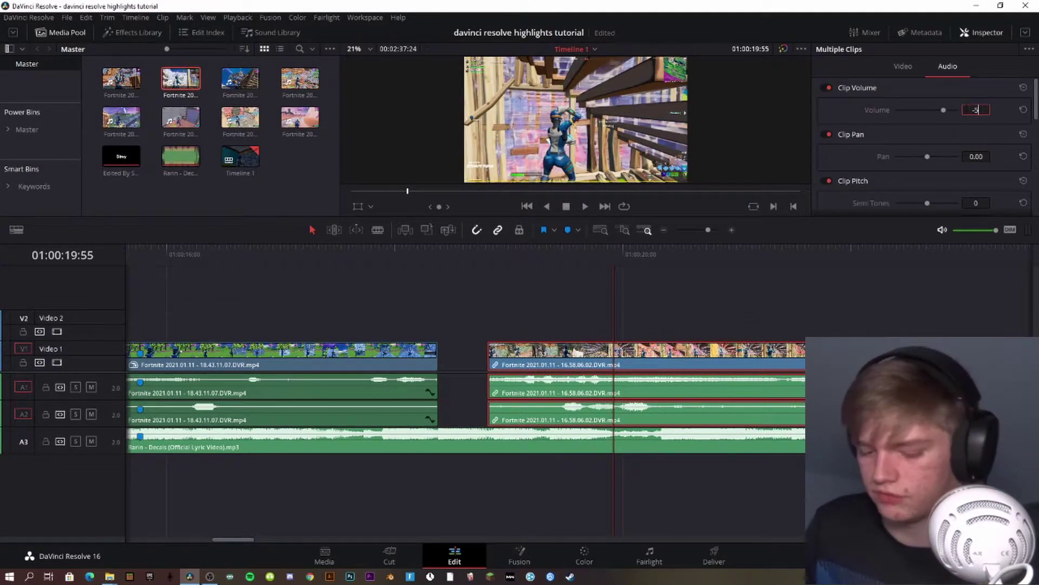
key(Return)
Play on from the second gameplay clip's end and add a marker to the song on the beat at 01:00:20:56
click(438, 249)
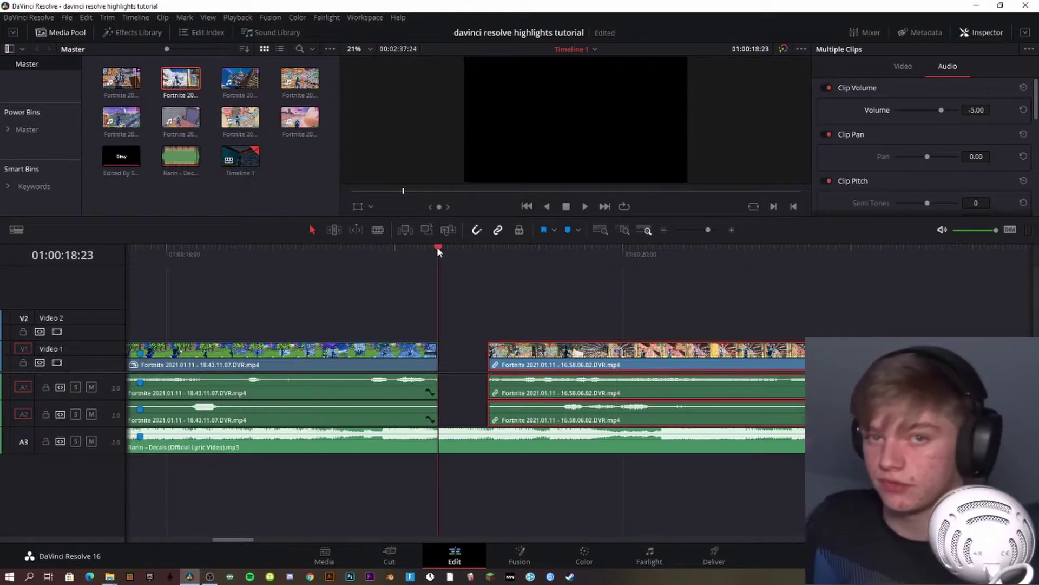
key(space)
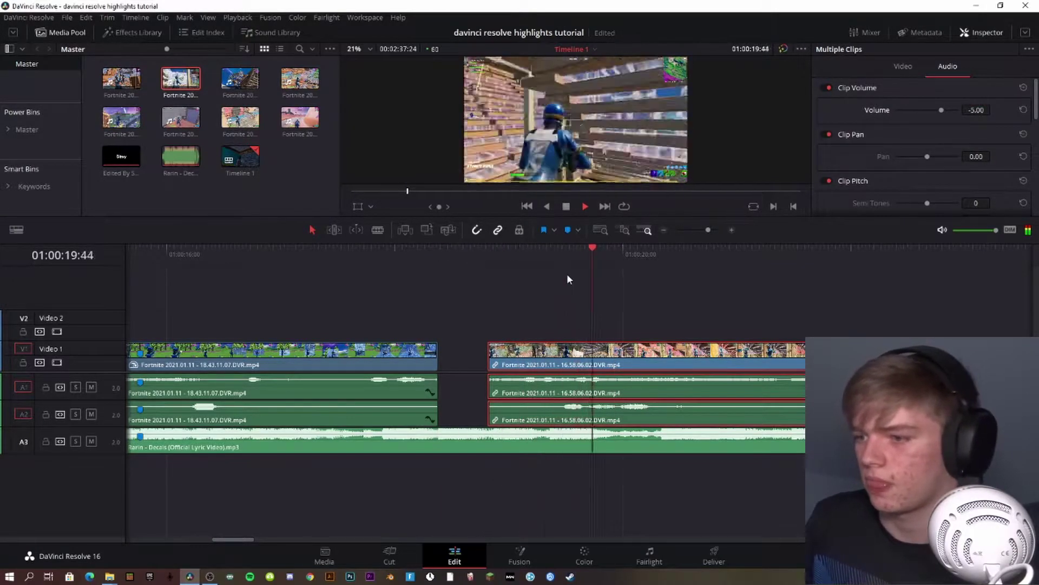
key(space)
drag(657, 251, 729, 259)
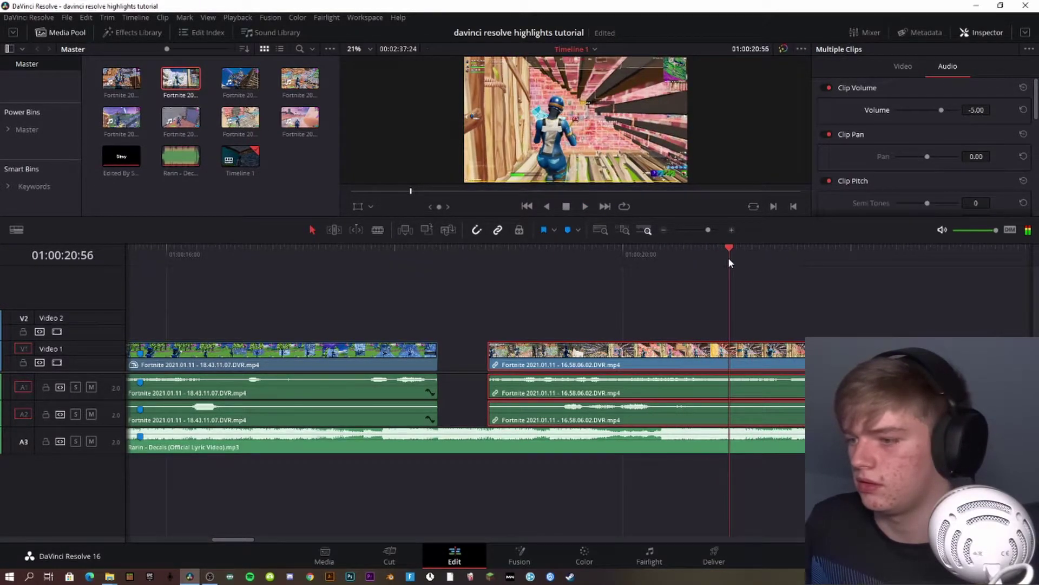
click(752, 451)
key(m)
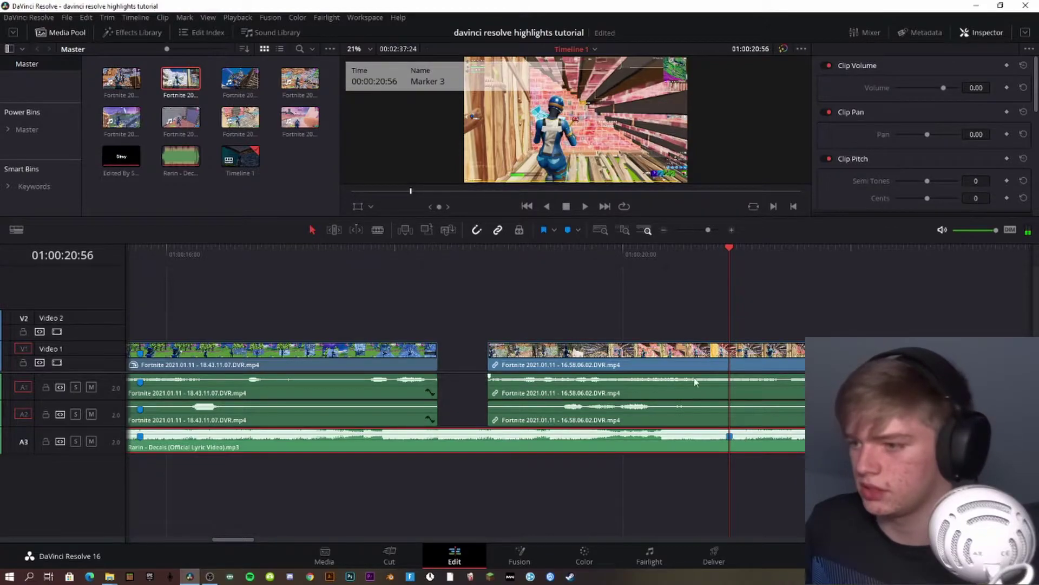
Shift the third gameplay clip so its shot lands on the new song marker, and extend its start to the second clip's end
click(647, 250)
key(space)
drag(742, 255, 729, 254)
click(637, 358)
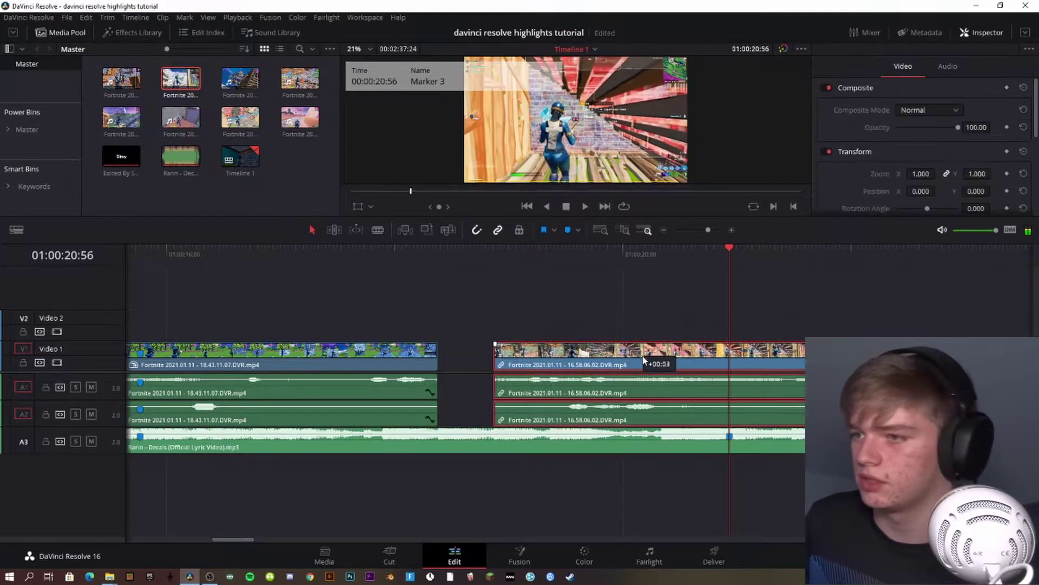
drag(490, 357, 720, 362)
drag(815, 364, 632, 370)
scroll(569, 128, up, 2)
scroll(570, 128, up, 5)
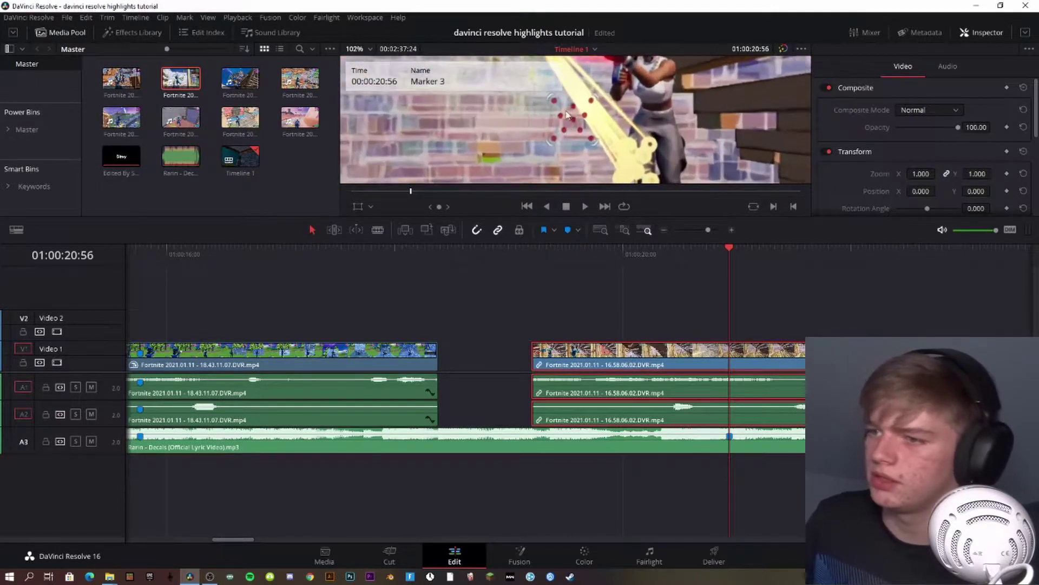
scroll(552, 118, down, 7)
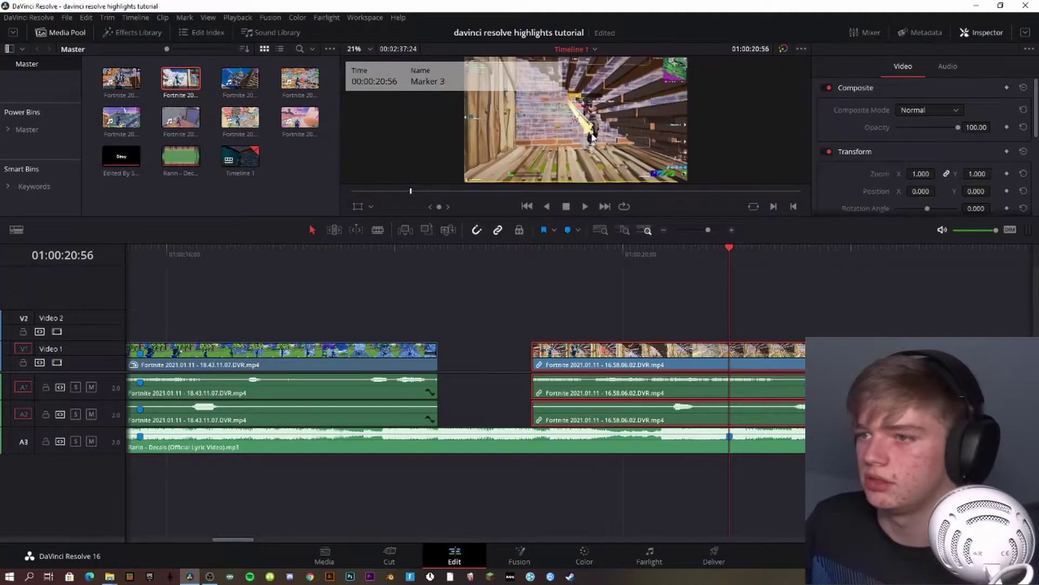
drag(545, 364, 451, 363)
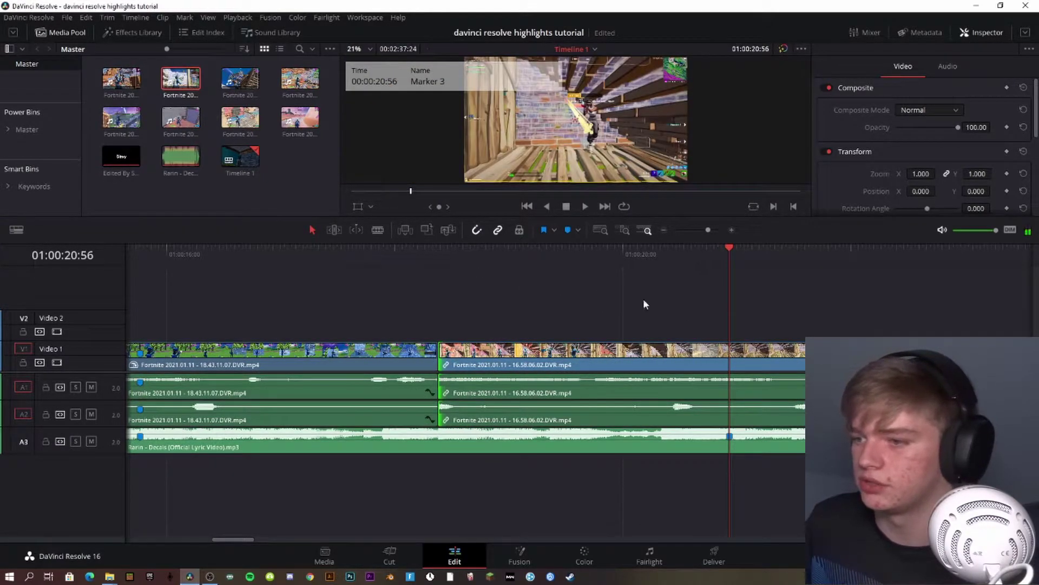
Unlink the third gameplay clip's video from its audio and display its Retime Speed curve
right_click(747, 354)
click(764, 379)
right_click(749, 361)
click(767, 236)
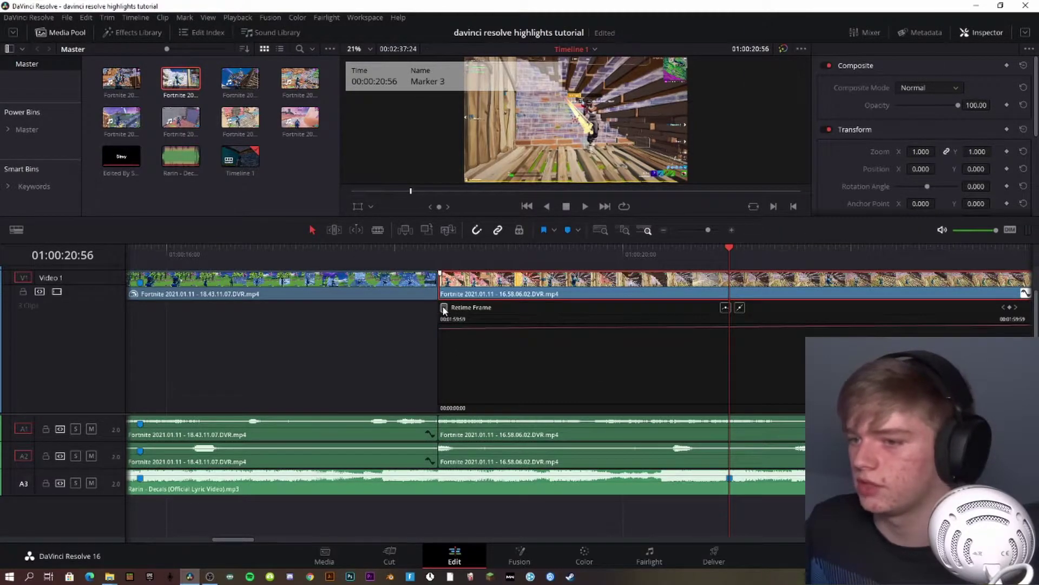
click(444, 308)
click(644, 383)
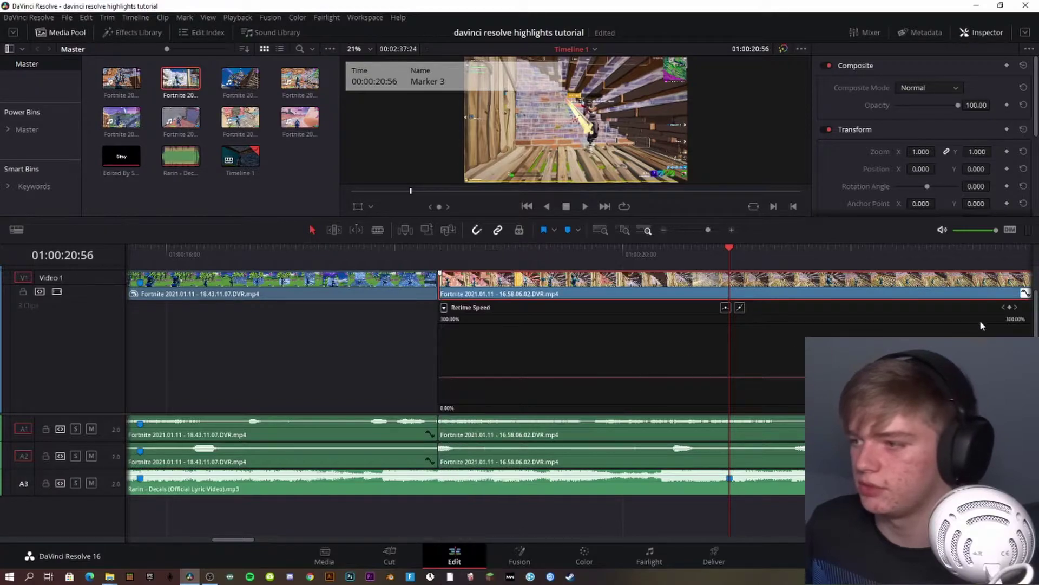
Add speed keyframes to the third gameplay clip at 01:00:20:56 and seven frames earlier, and raise the speed between them
click(1009, 308)
key(Left)
key(Left)
key(Left)
key(Left)
key(Left)
key(Left)
key(Left)
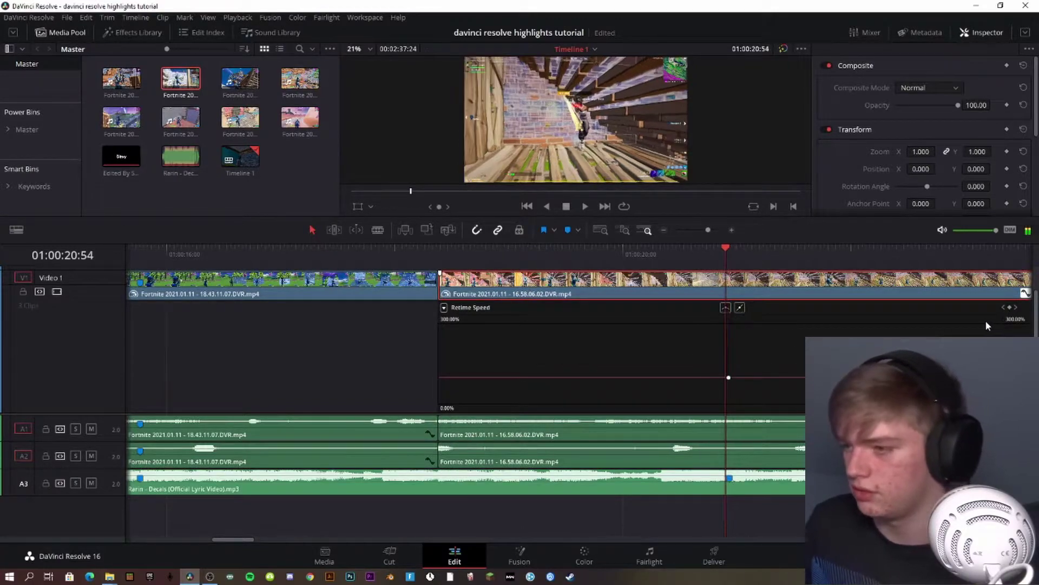
click(1009, 307)
drag(727, 378, 729, 350)
click(722, 254)
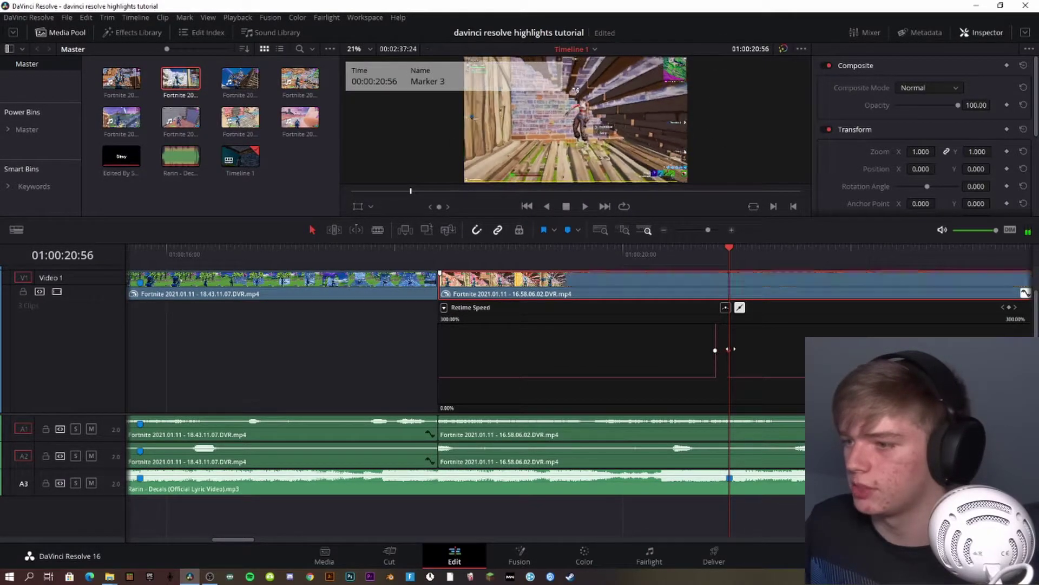
Smooth the third gameplay clip's speed ramp with a wider ease-in, slow the footage after the shot, and hide the curve
click(725, 308)
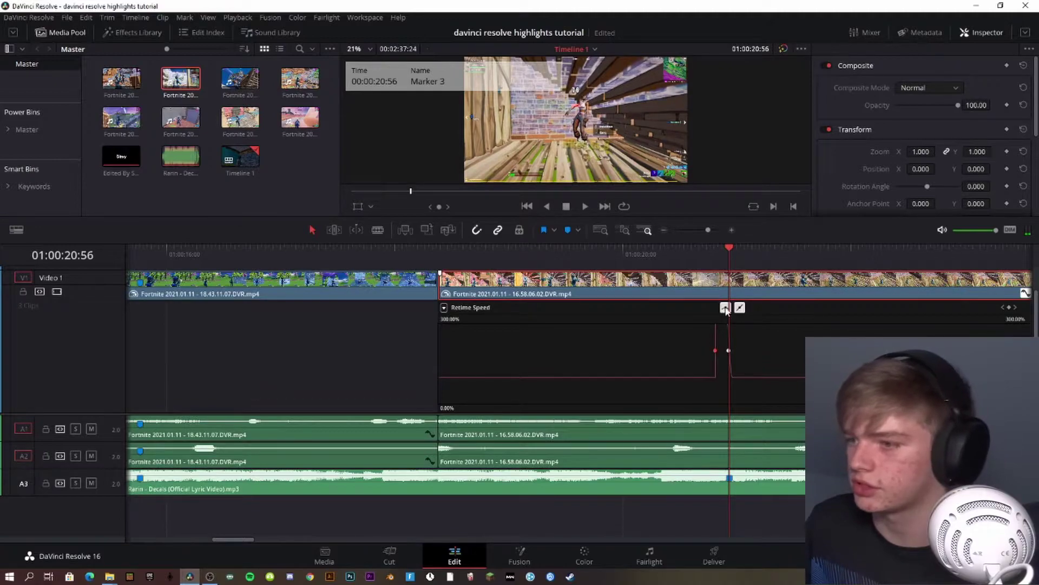
drag(709, 350, 705, 350)
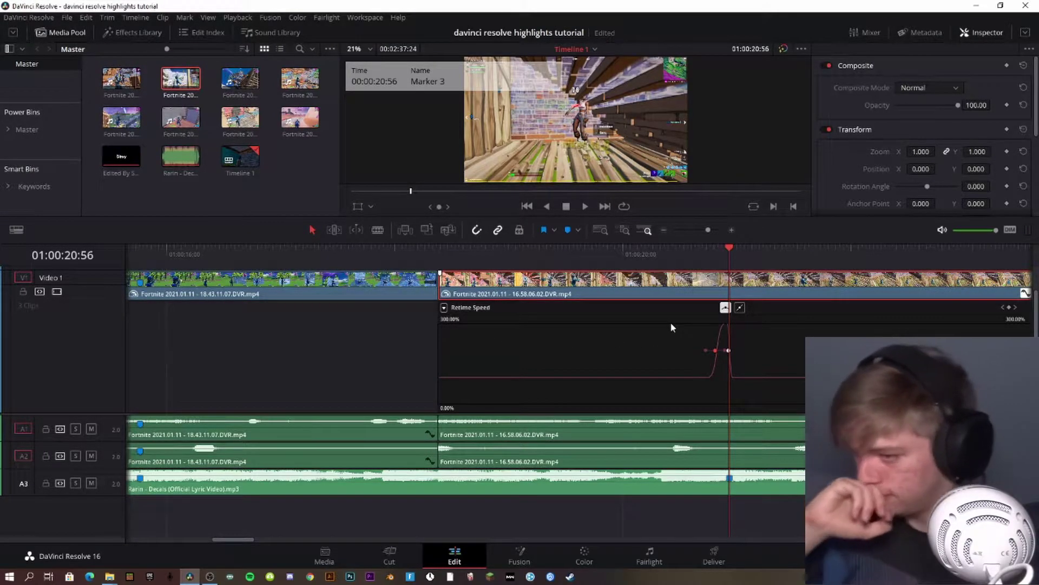
drag(728, 350, 728, 357)
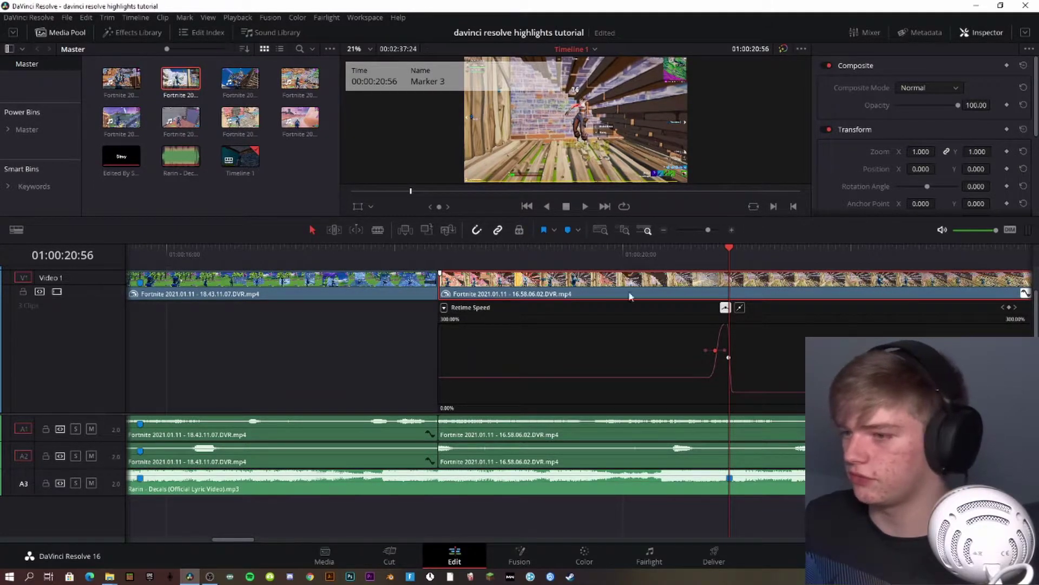
click(1025, 296)
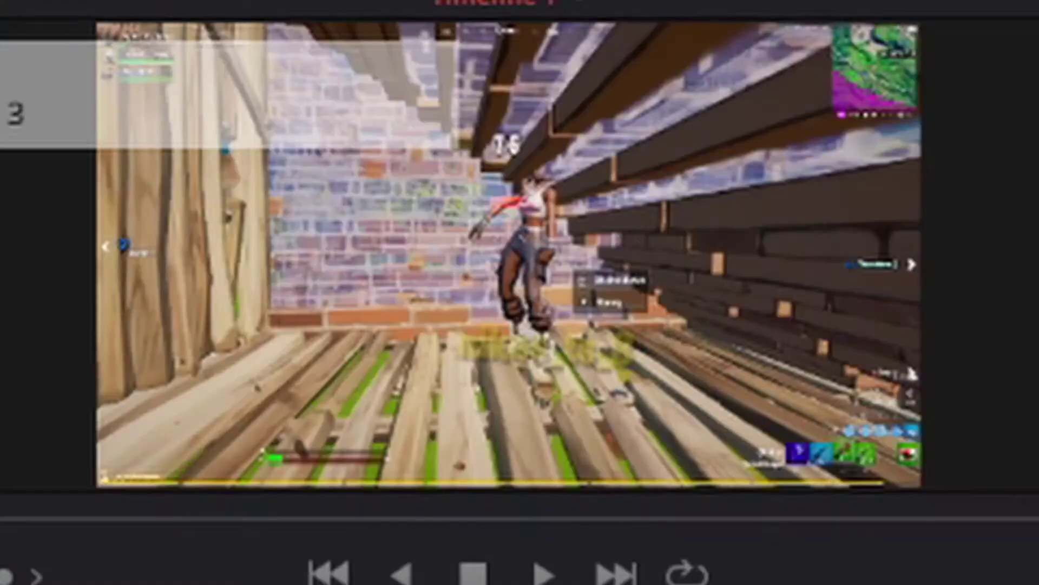
Play the third gameplay clip, cut its video and audio at 01:00:23:35, and delete the part after the cut
key(space)
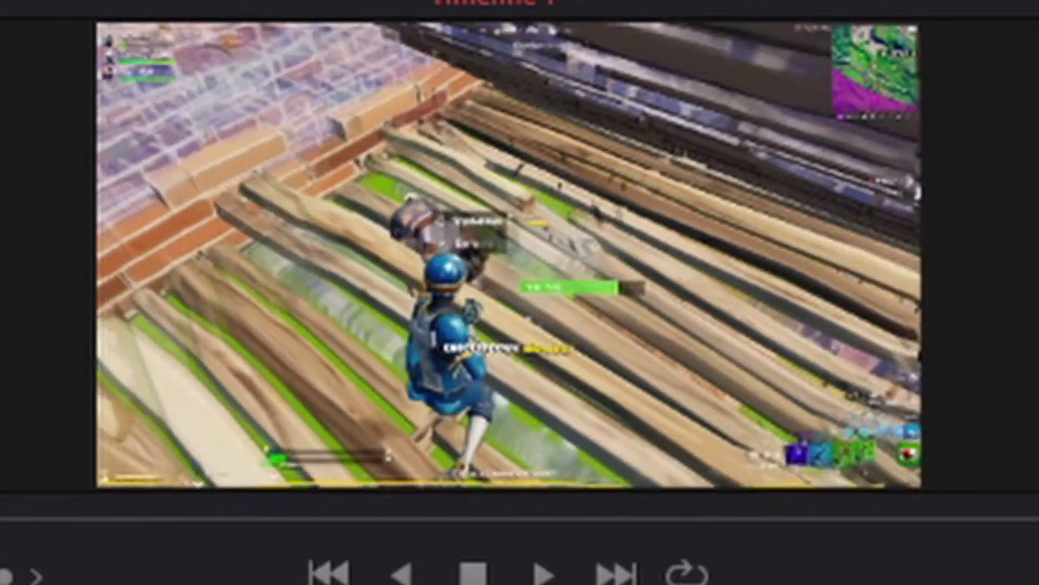
click(582, 248)
drag(583, 248, 575, 257)
key(b)
click(585, 431)
click(586, 431)
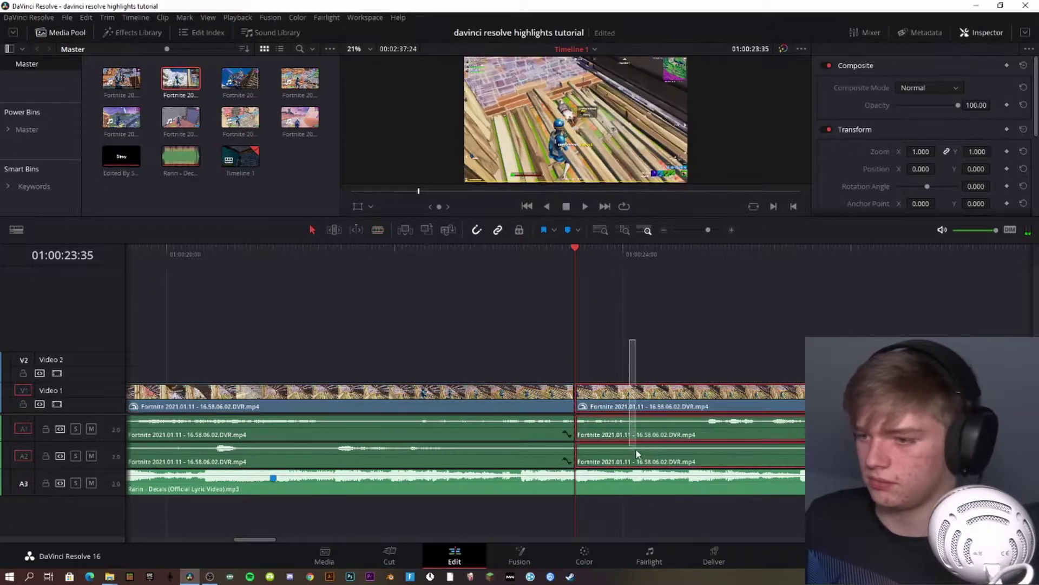
key(Delete)
scroll(478, 326, left, 10)
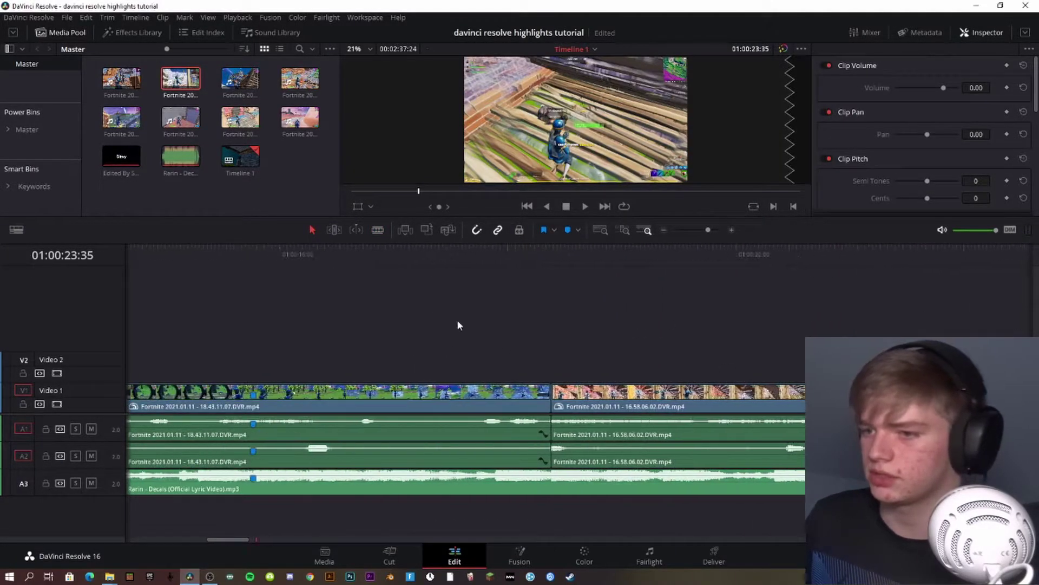
scroll(404, 309, left, 15)
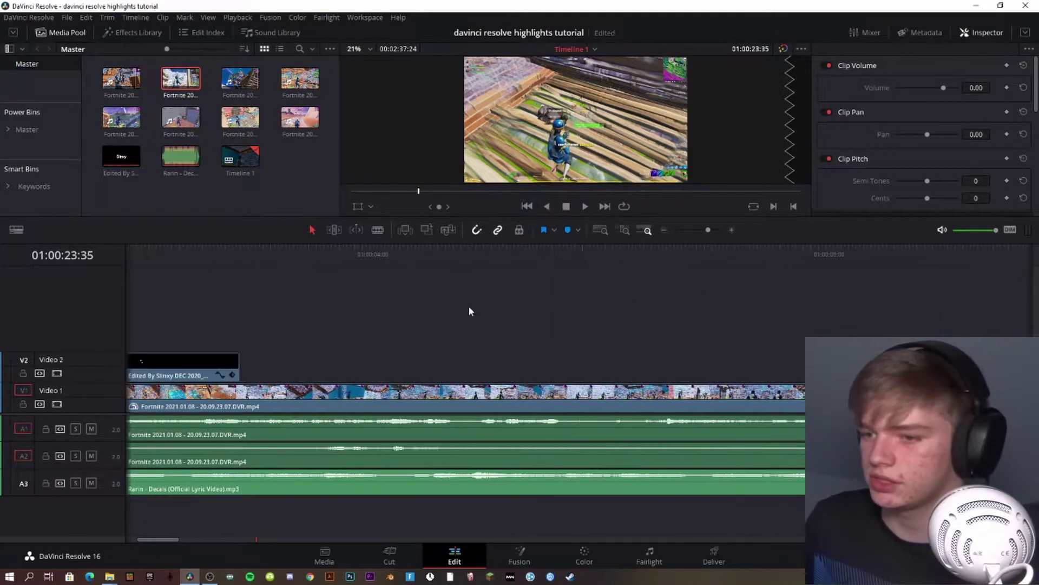
Add a color keyframe at 01:00:05:18 in the first gameplay clip and set the saturation to 0
click(349, 254)
key(space)
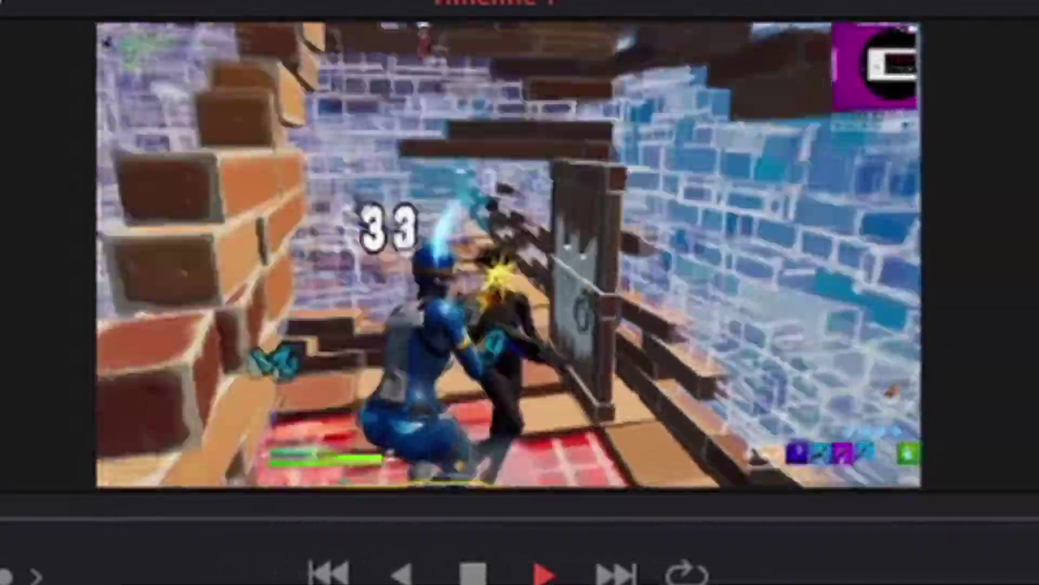
key(space)
key(space)
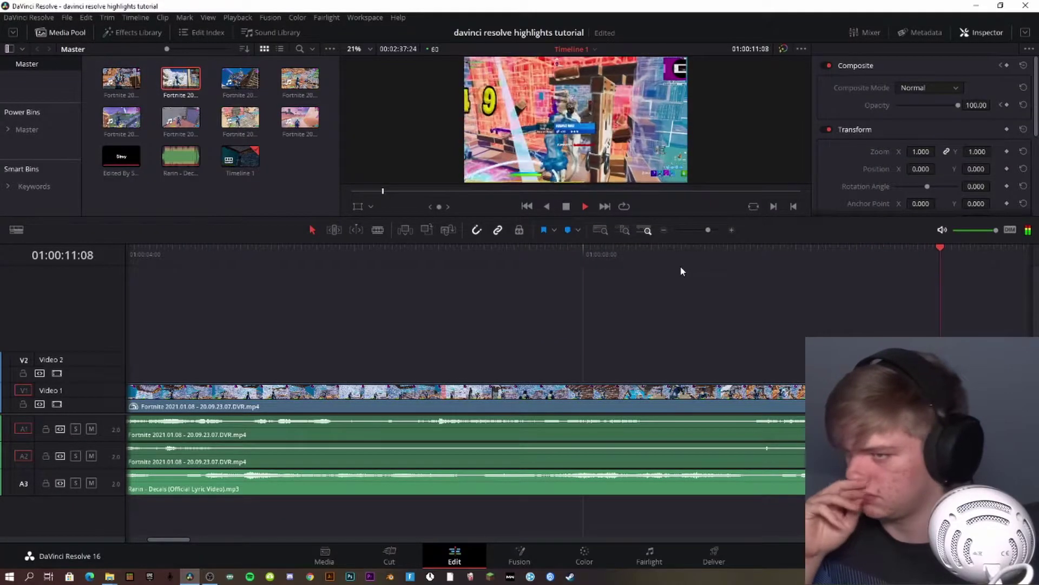
drag(951, 269, 638, 286)
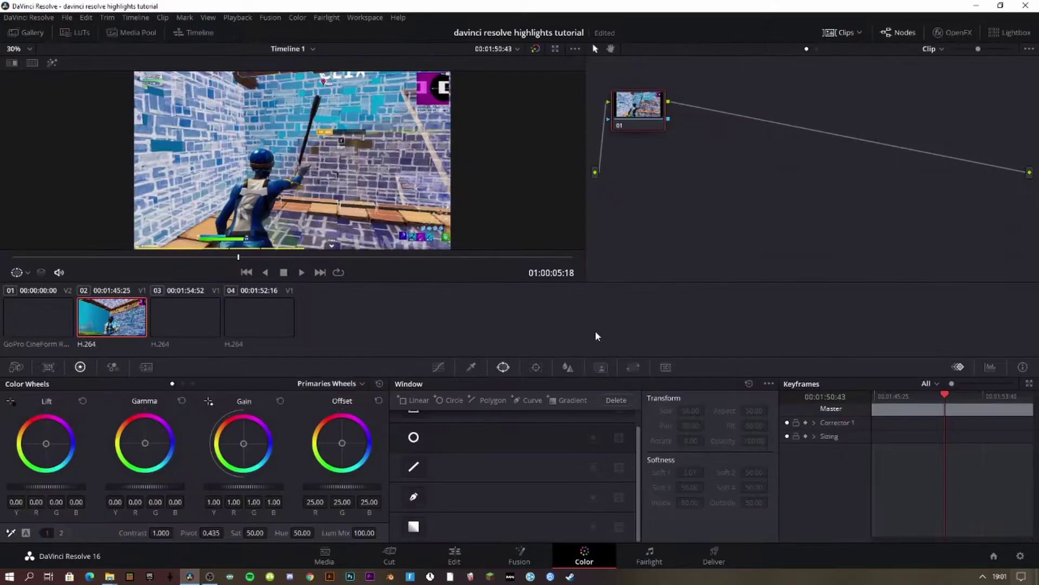
right_click(918, 409)
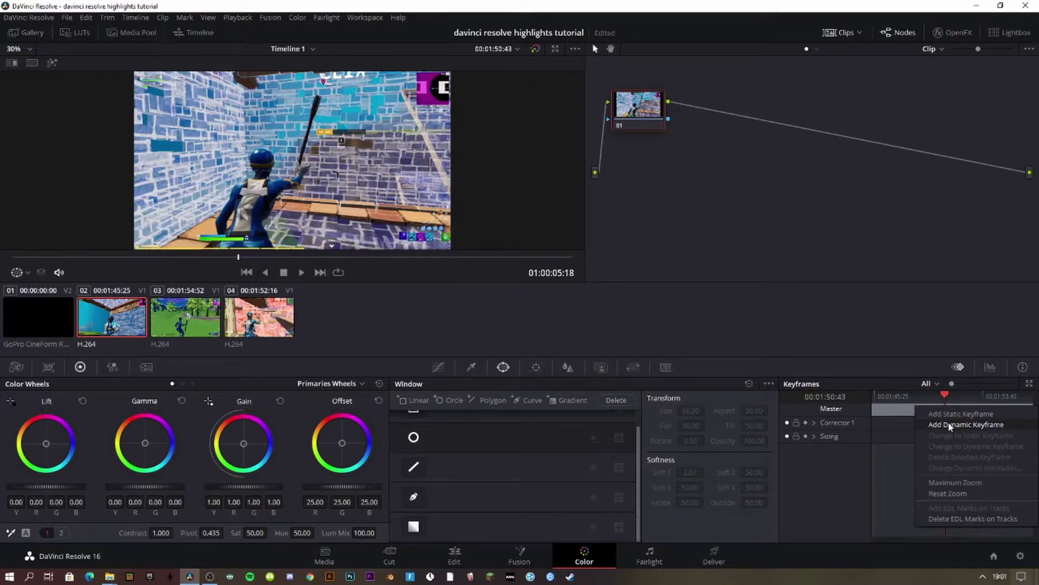
click(951, 426)
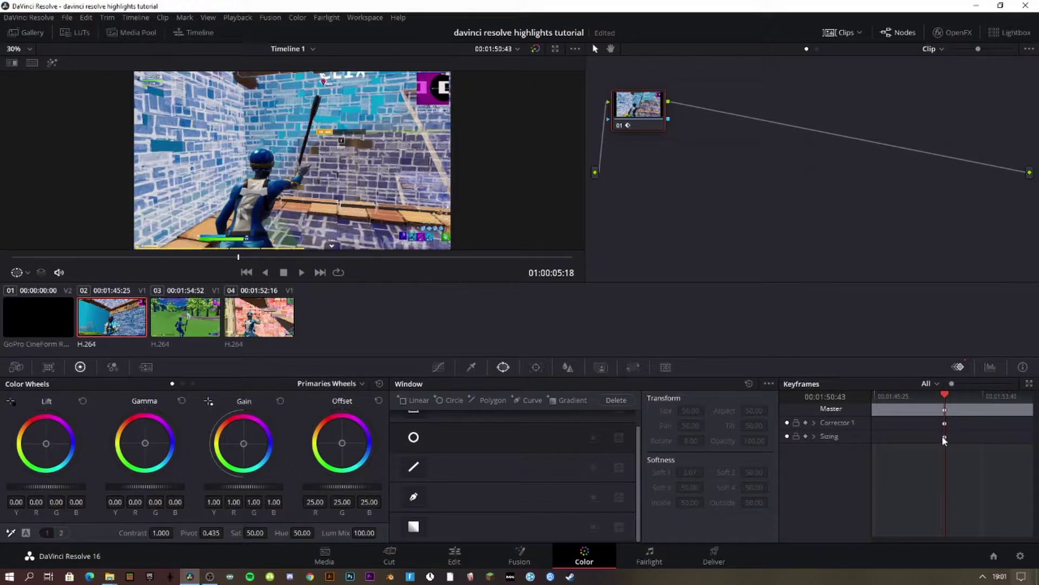
drag(255, 532, 124, 532)
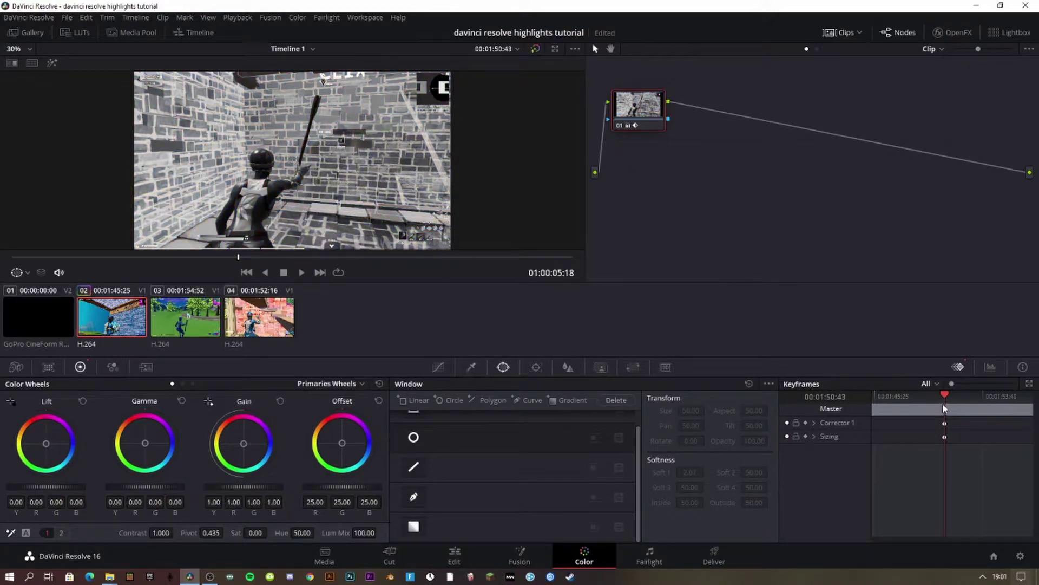
Cut the first gameplay clip's video at Marker 1 (01:00:10:31) and reset the saturation to 50 on the part after the cut
click(455, 555)
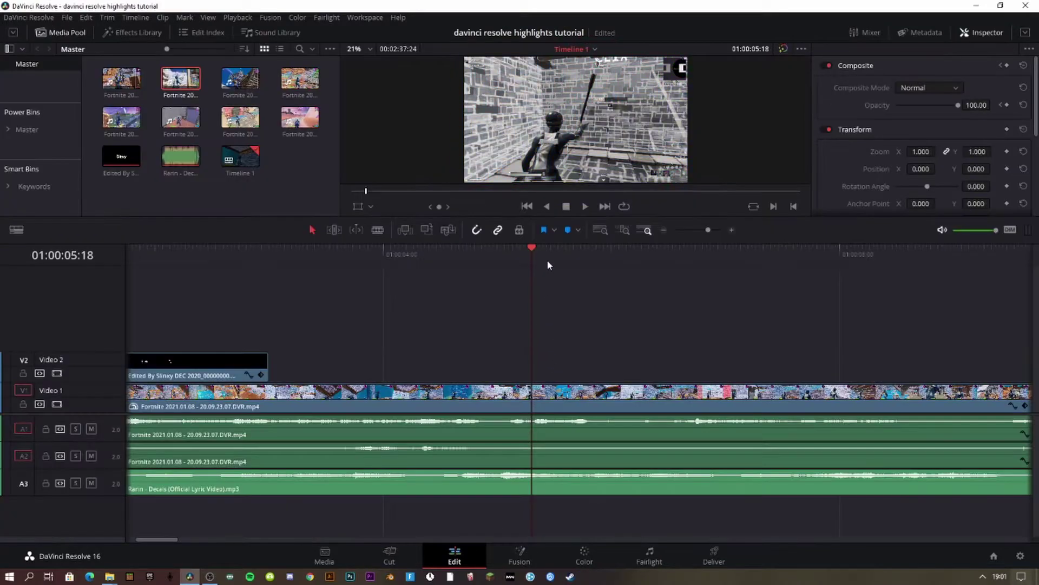
scroll(612, 313, right, 5)
drag(629, 271, 821, 280)
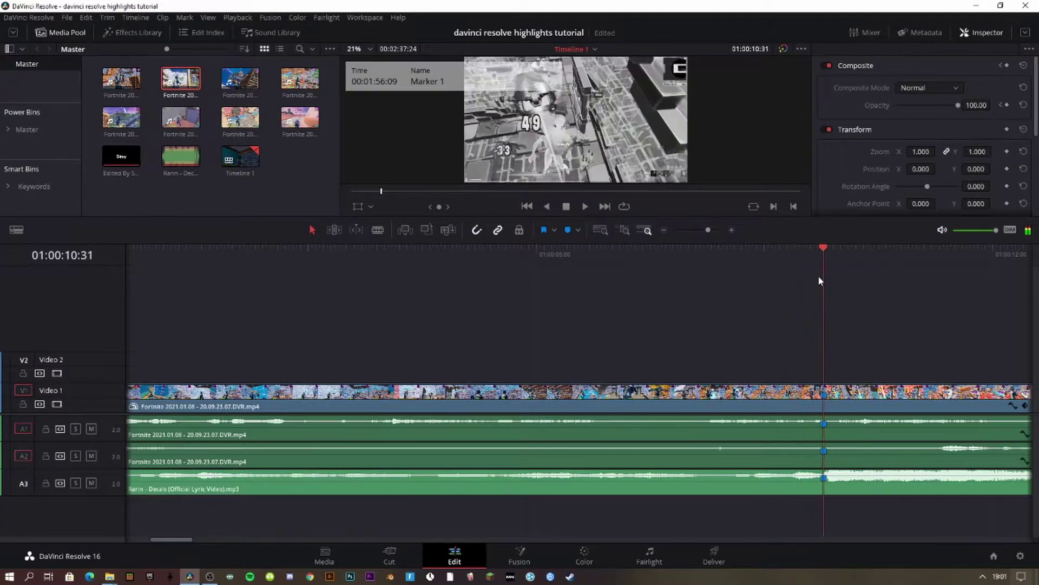
key(ctrl+b)
click(866, 396)
click(584, 555)
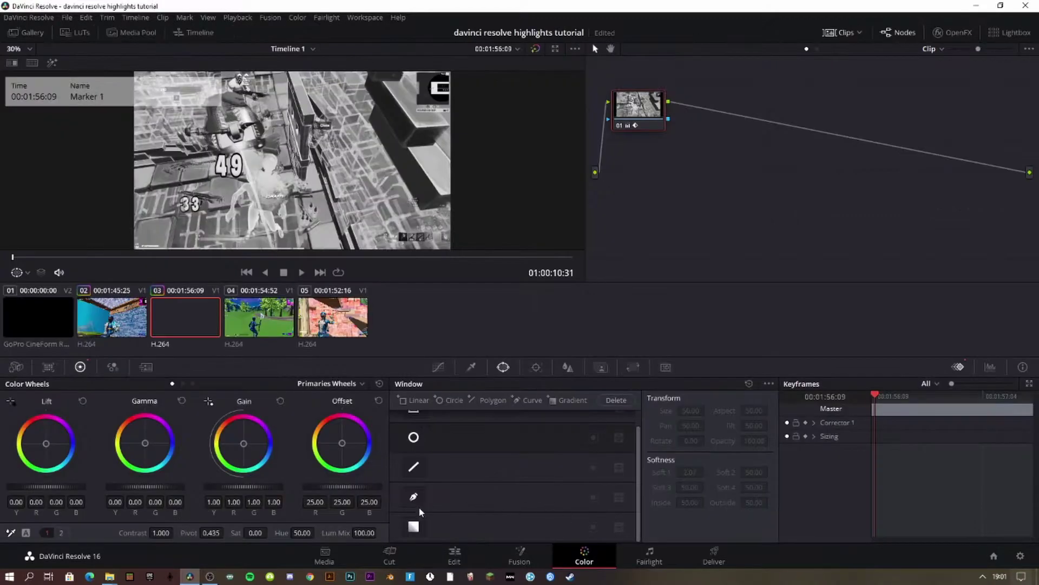
double_click(238, 533)
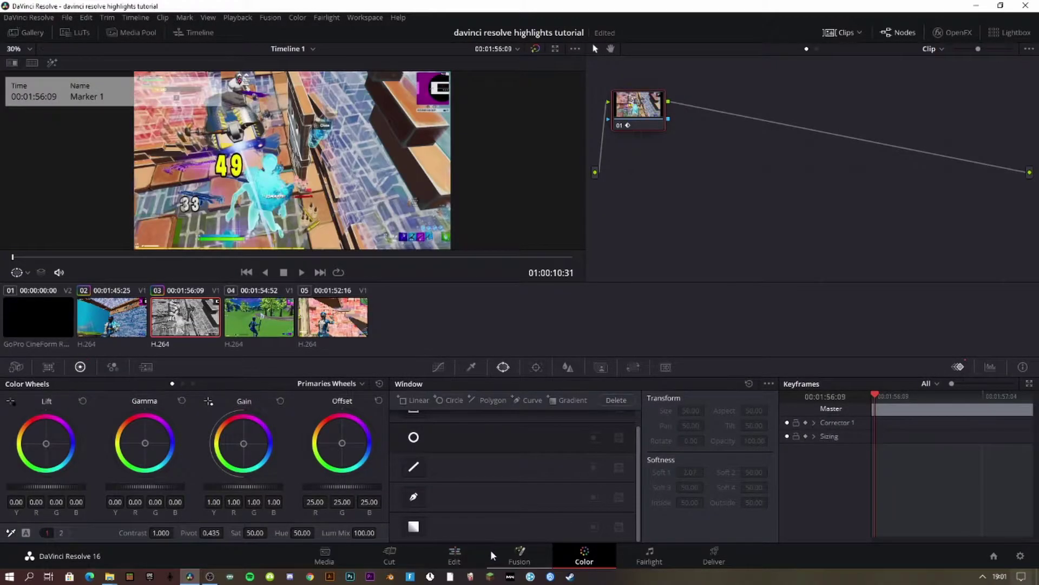
Preview the desaturation and change the color keyframe in the part before the cut to a dynamic keyframe
click(486, 555)
click(622, 254)
click(760, 255)
click(286, 254)
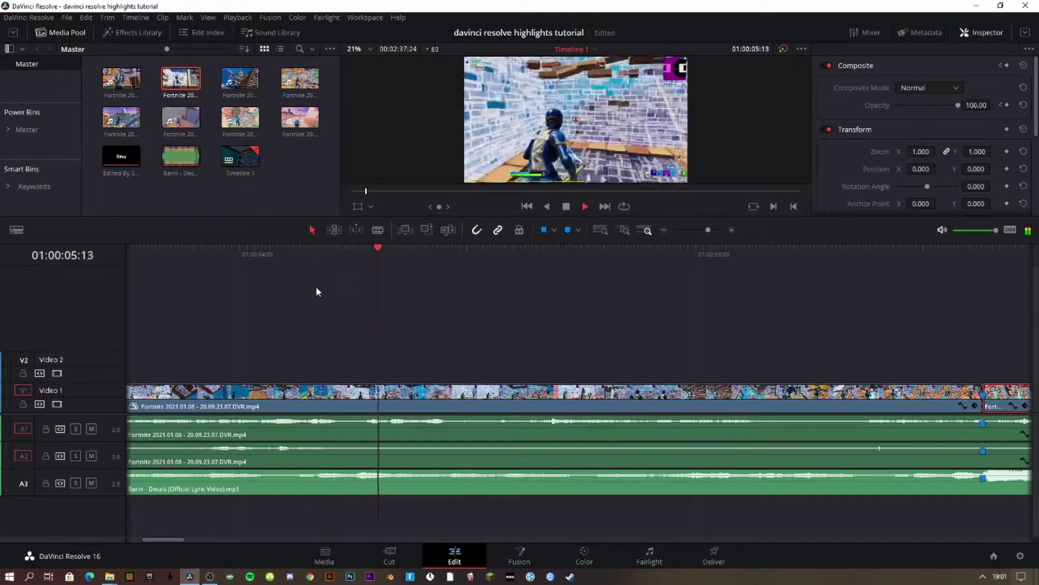
click(282, 254)
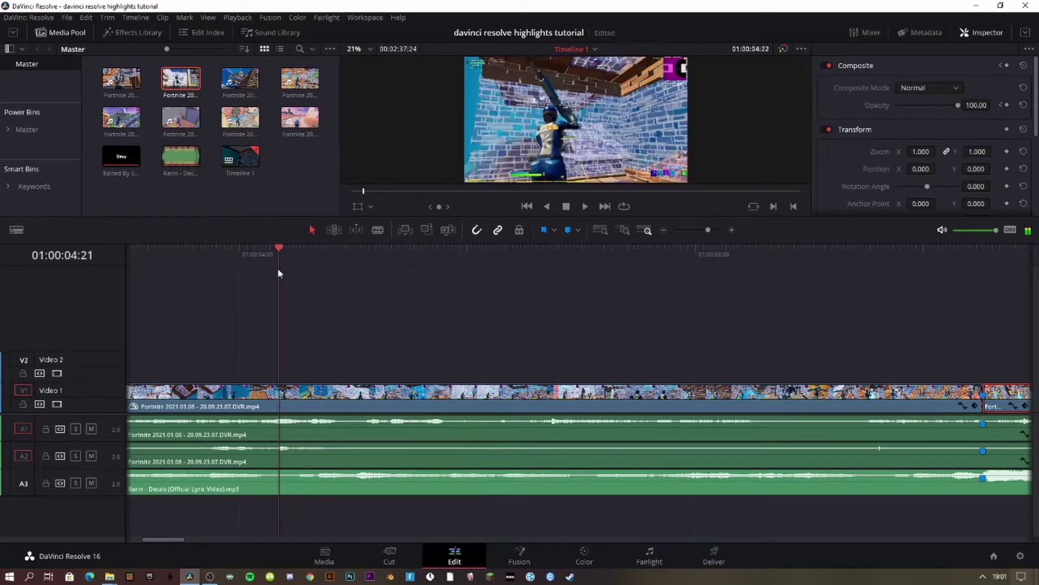
click(596, 562)
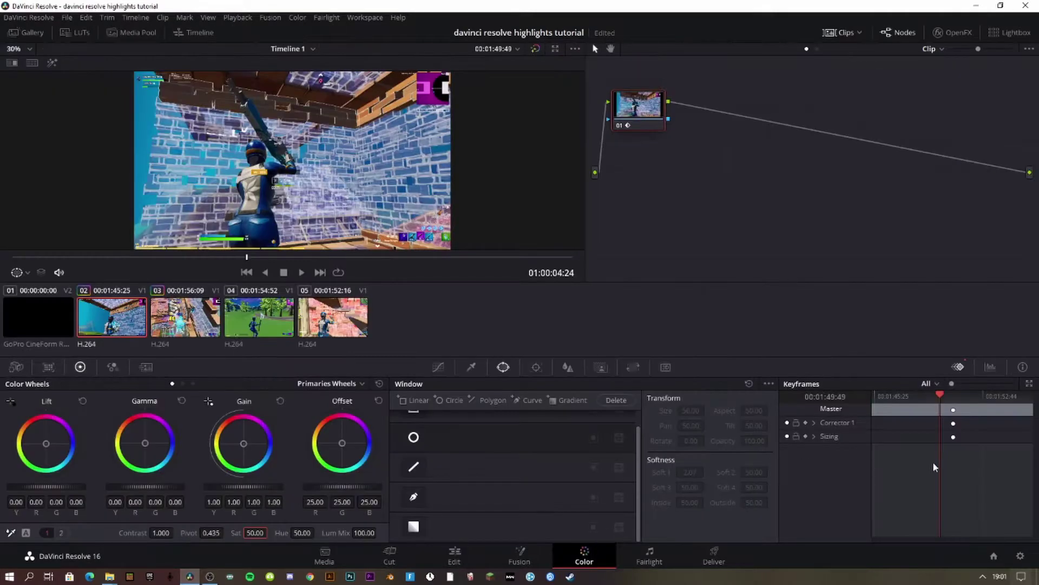
right_click(953, 432)
click(956, 451)
right_click(956, 435)
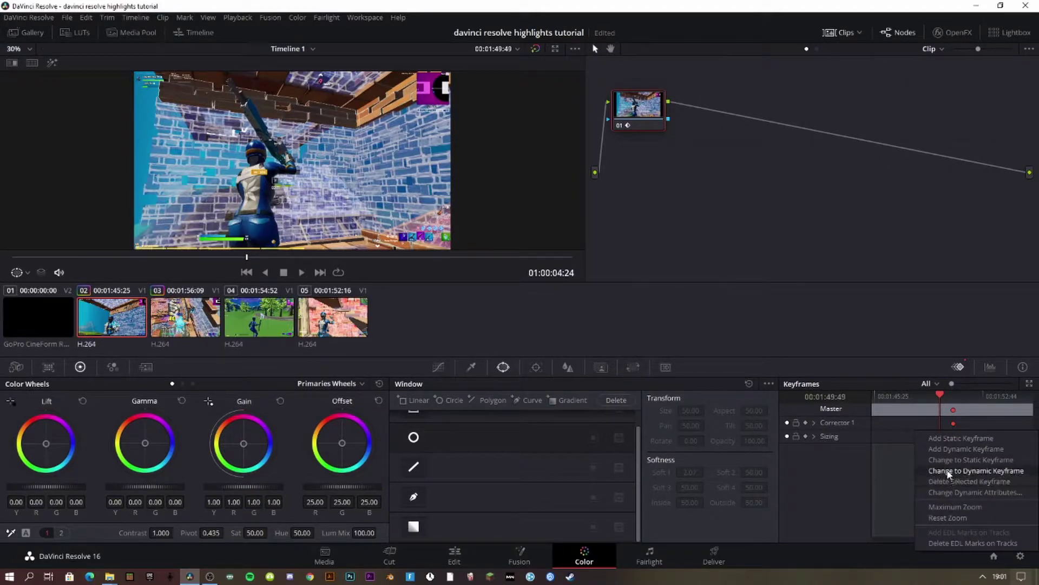
click(949, 471)
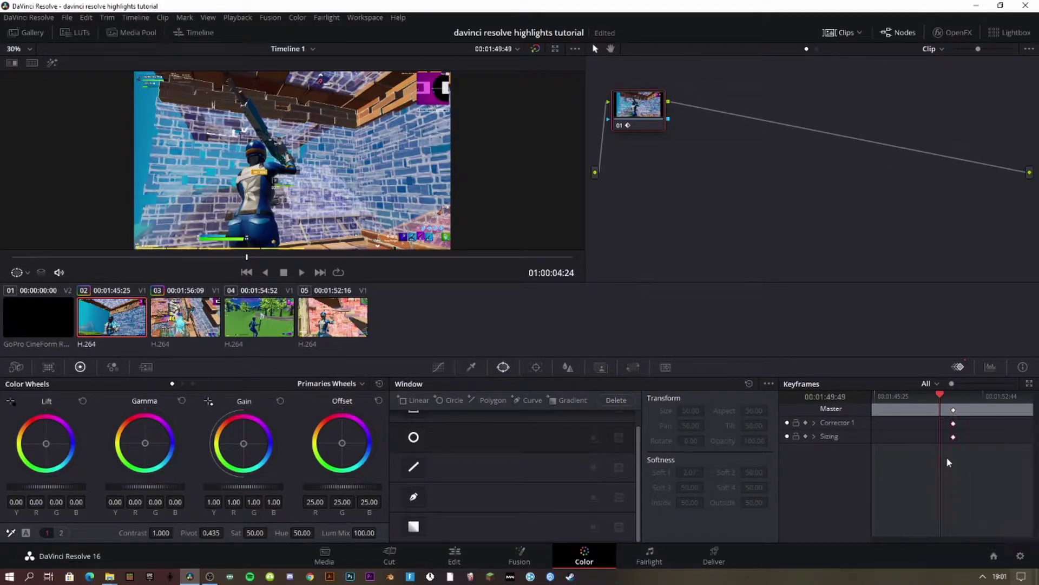
Replay the color change and add a dynamic color keyframe at 01:00:10:30, at the end of the part before the cut
click(431, 555)
click(184, 252)
key(space)
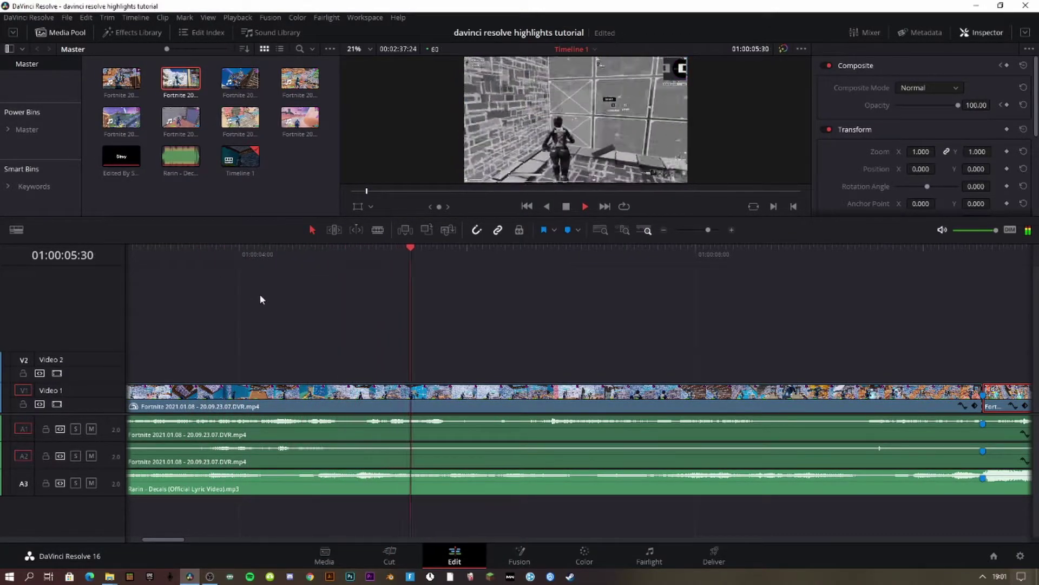
click(224, 252)
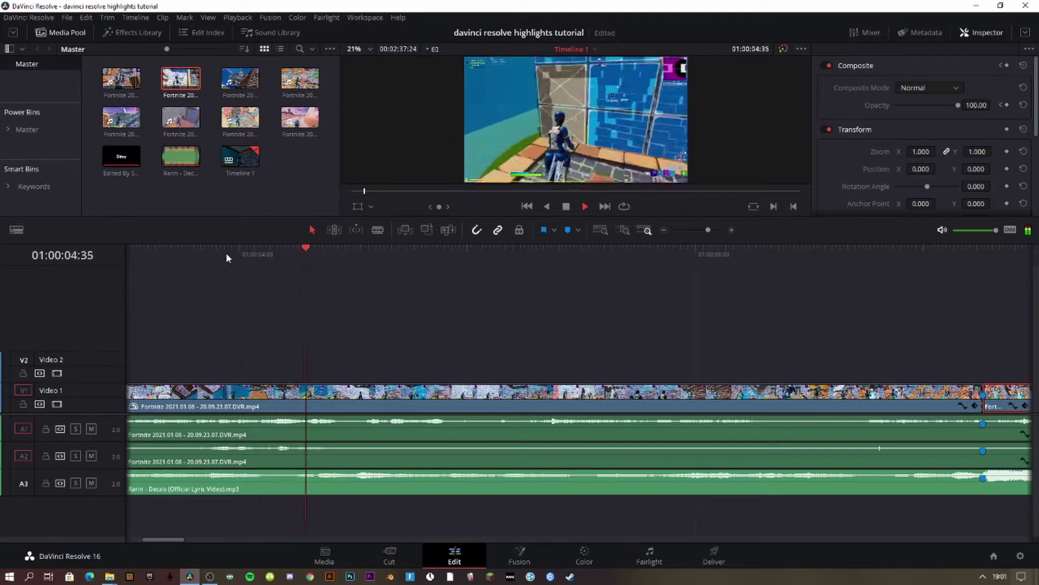
key(space)
drag(465, 271, 324, 271)
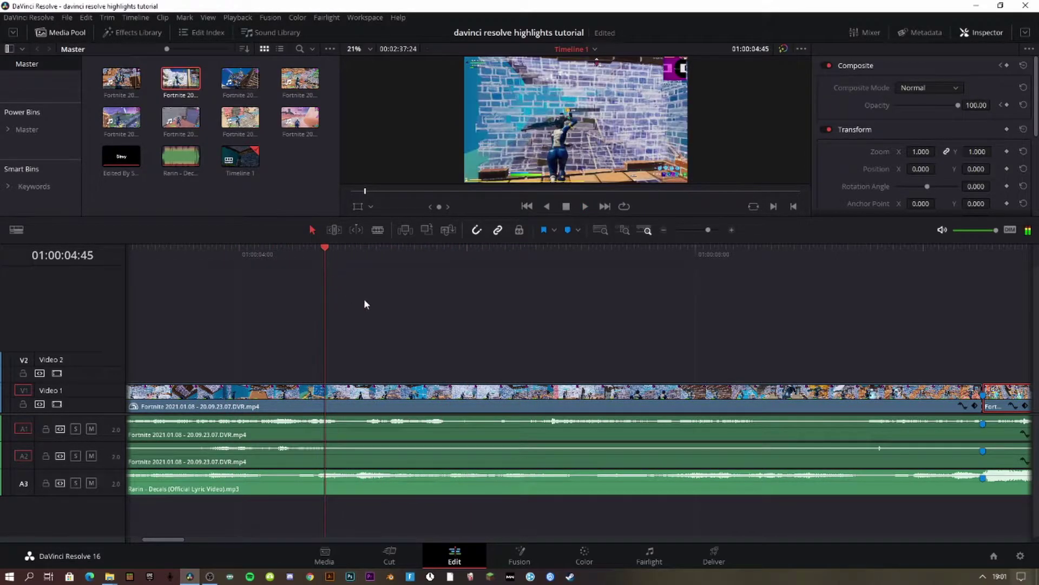
click(585, 555)
drag(950, 401, 1029, 400)
right_click(915, 414)
click(965, 431)
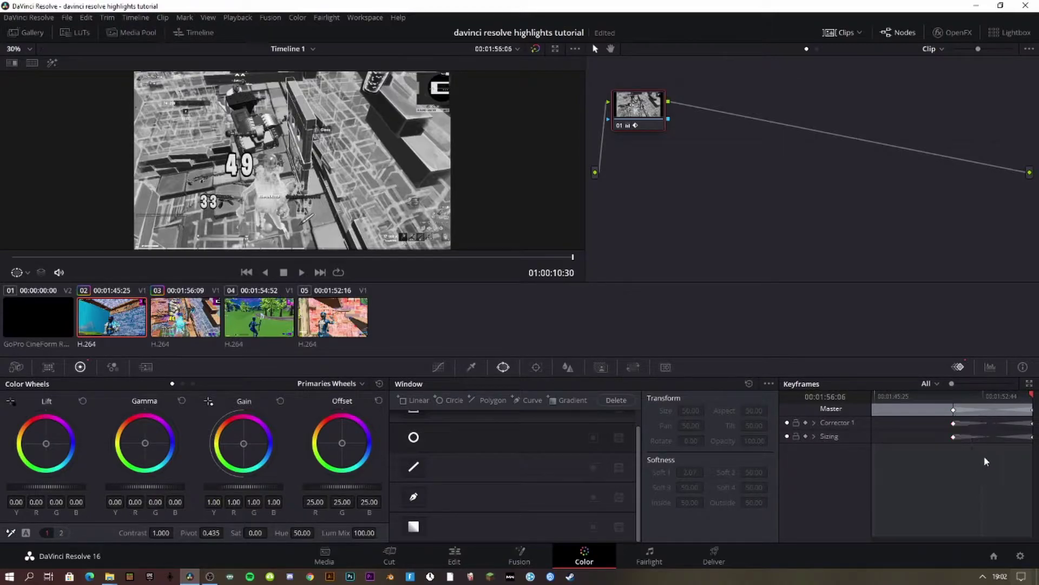
Play the fade through the cut and add another dynamic color keyframe at 01:00:03:11, before the existing keyframes
key(space)
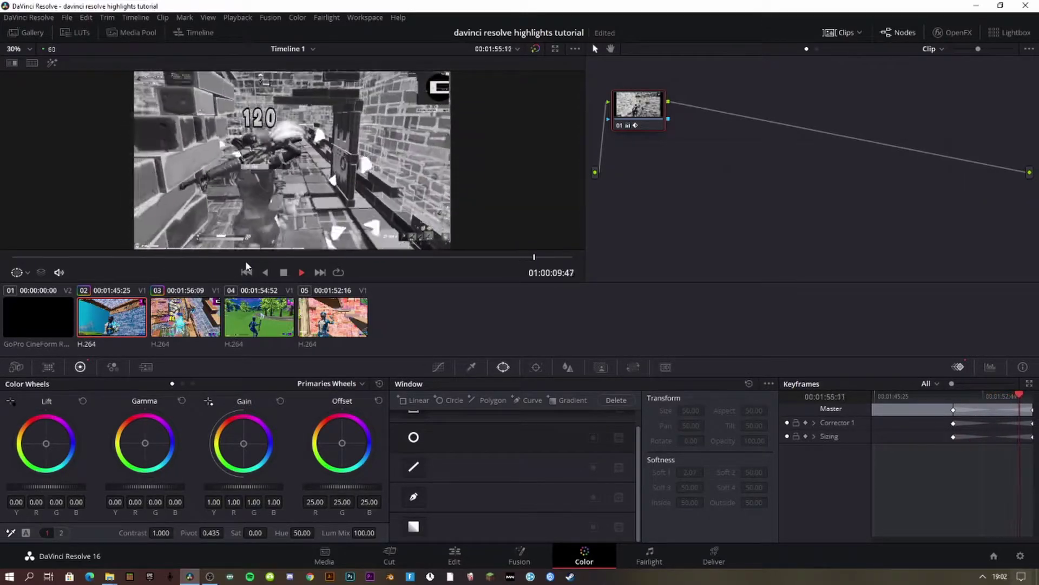
key(space)
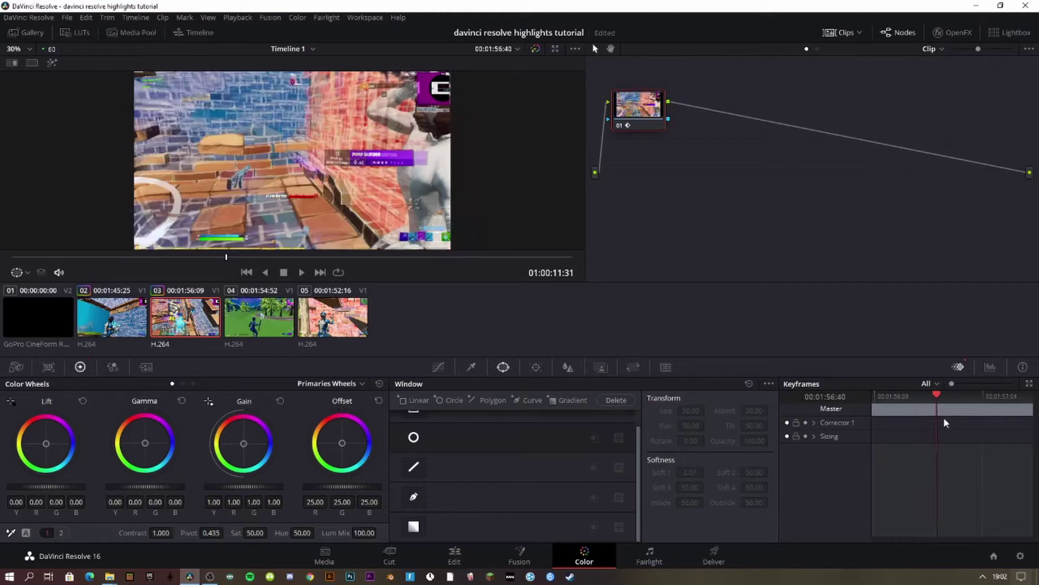
click(247, 273)
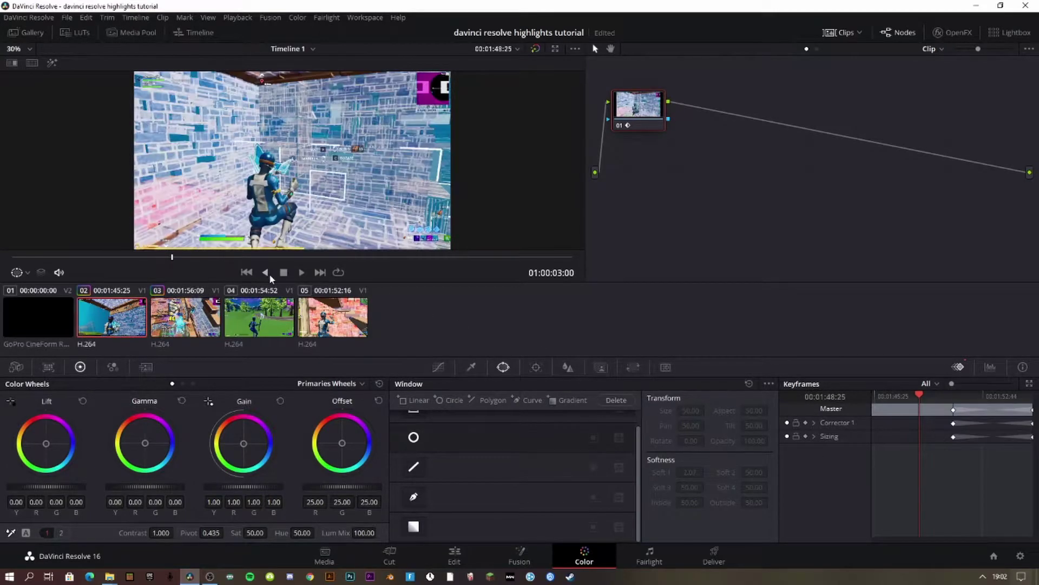
drag(950, 402, 923, 400)
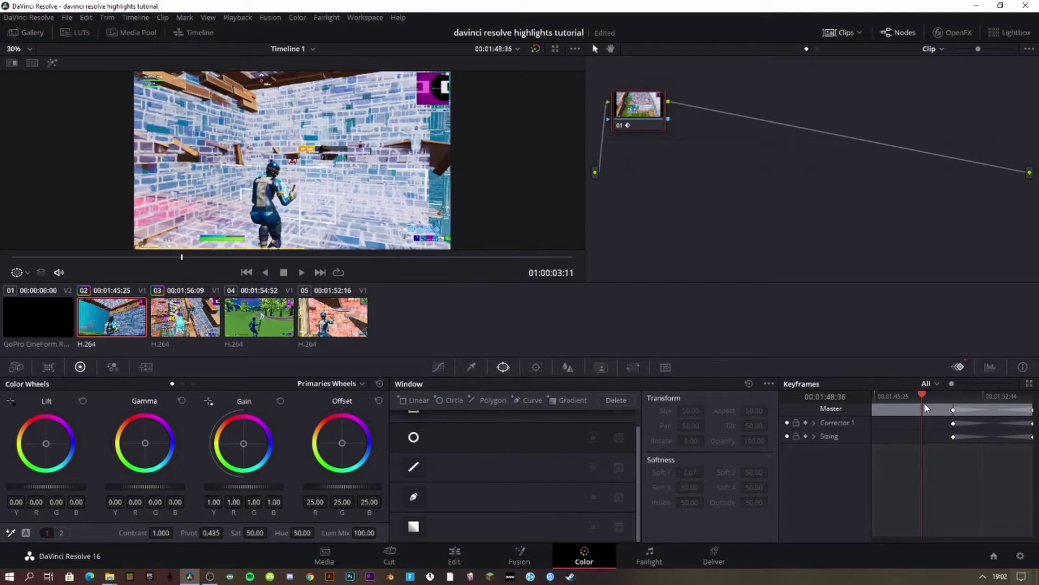
right_click(922, 401)
click(930, 424)
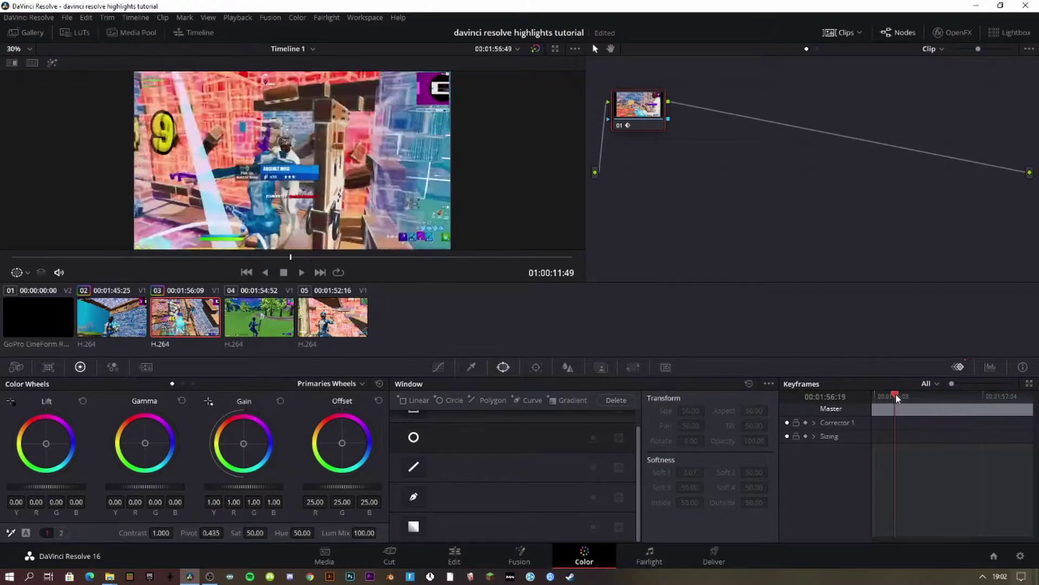
At 01:00:10:27, add a layer node above the desaturated image and mask it with a circular window shrunk to a small circle
key(space)
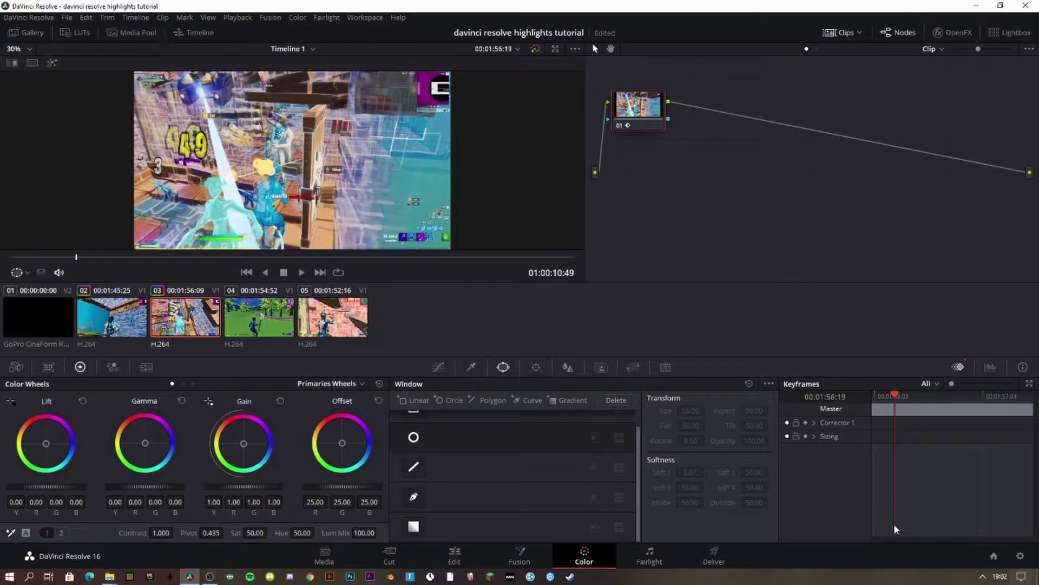
click(246, 273)
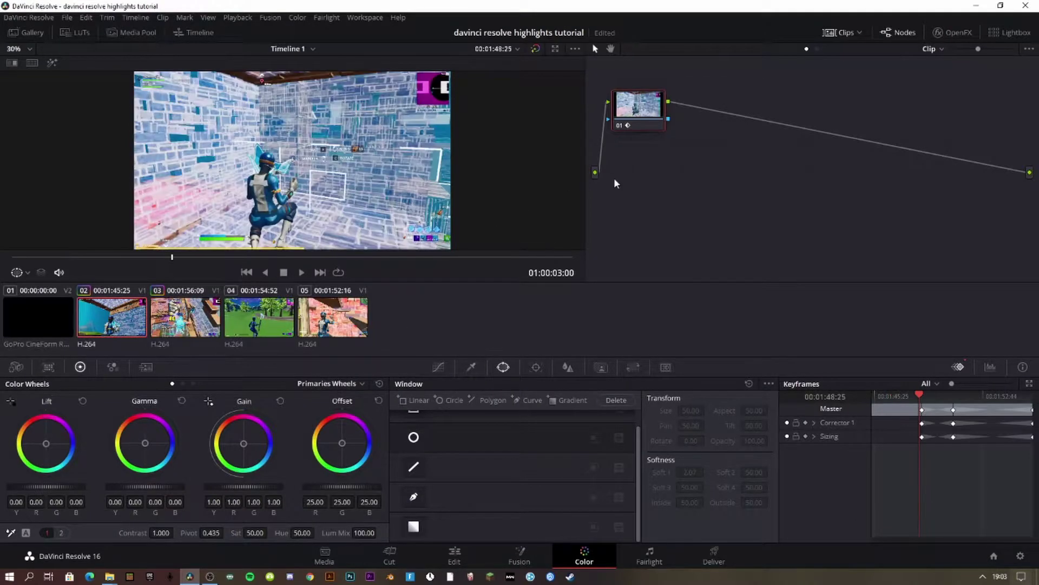
drag(468, 258, 571, 258)
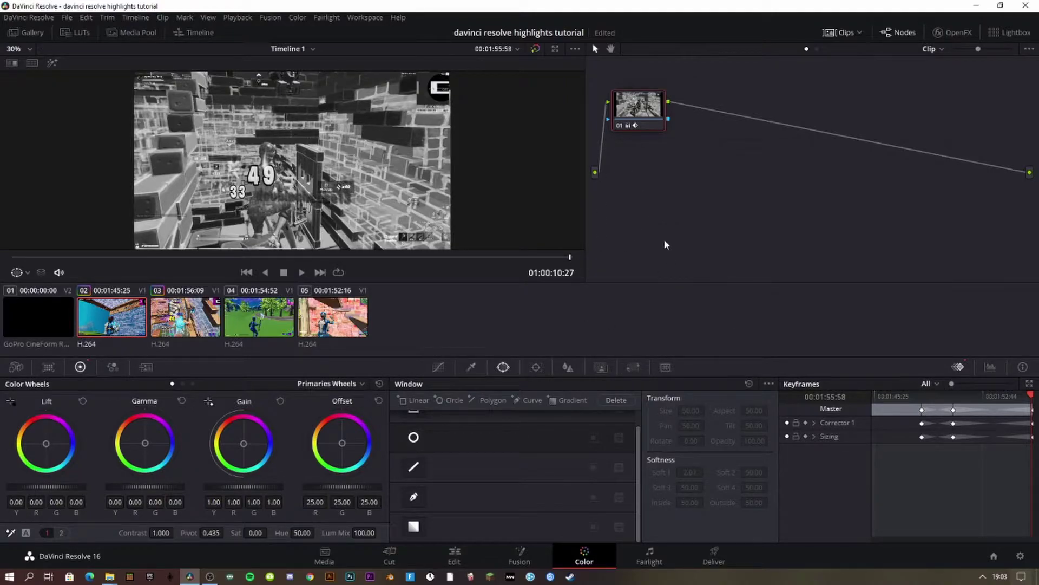
key(alt+l)
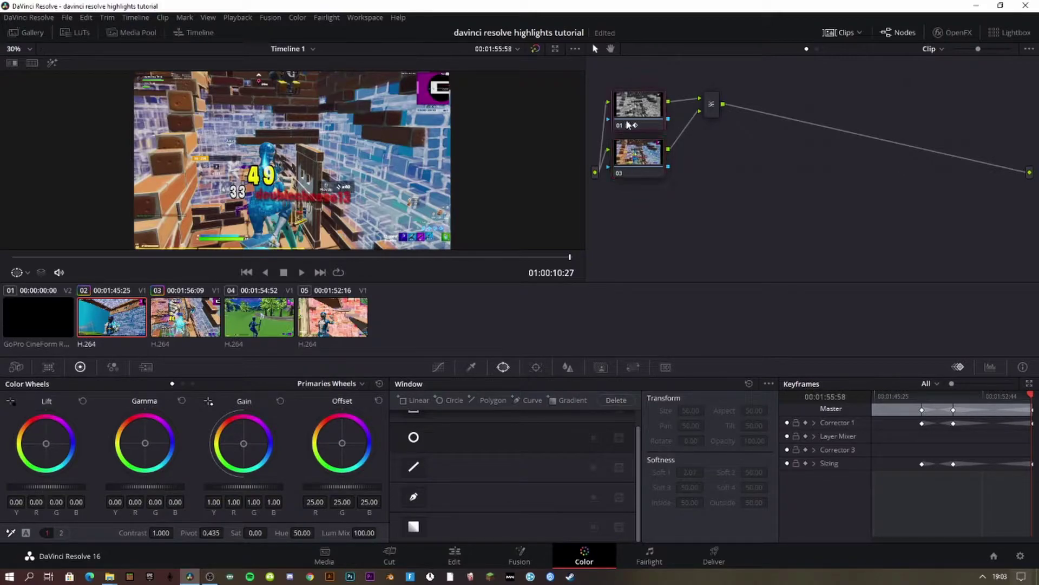
click(636, 154)
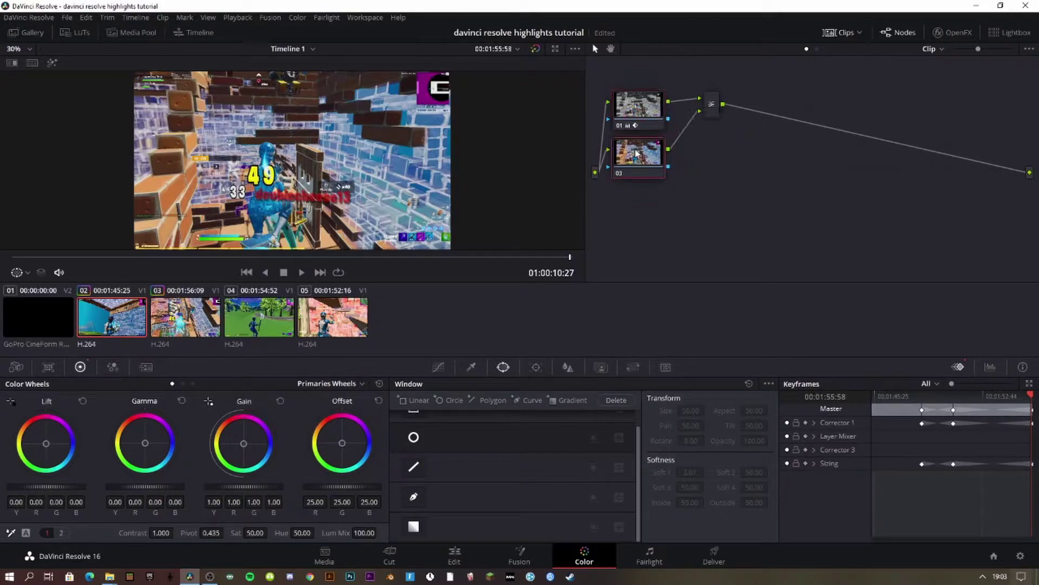
click(414, 439)
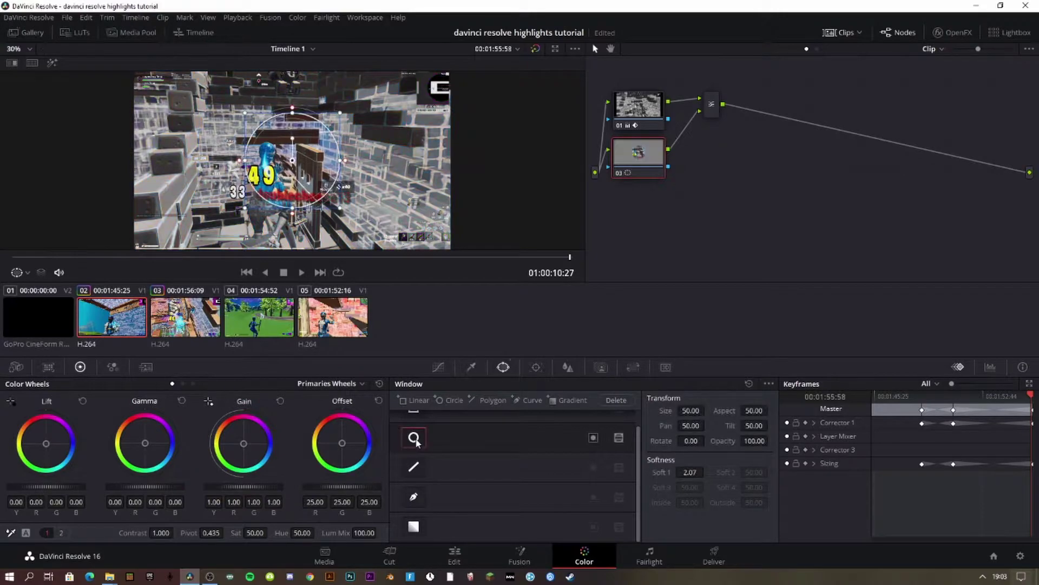
drag(341, 211, 306, 177)
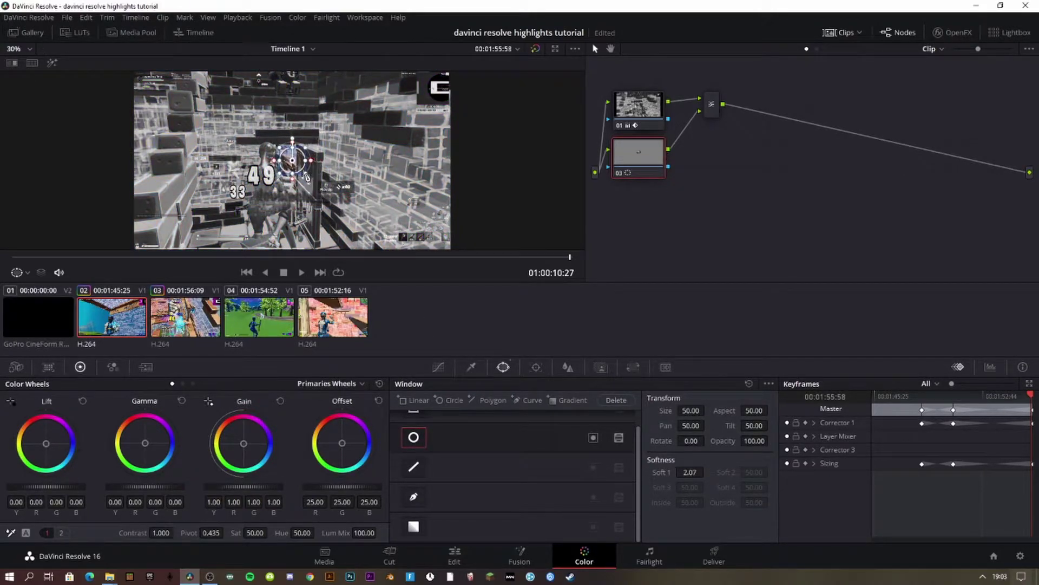
Import Circle_Matte-4.m4v from the file explorer onto Video 2, starting just before the cut at Marker 1
click(452, 553)
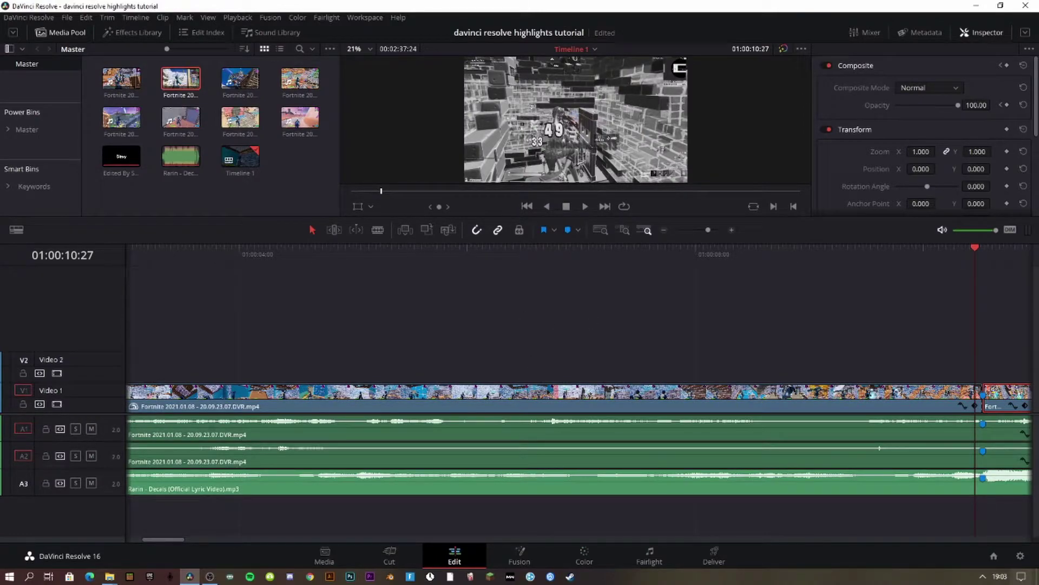
key(super+e)
drag(1038, 290, 970, 365)
scroll(674, 369, left, 7)
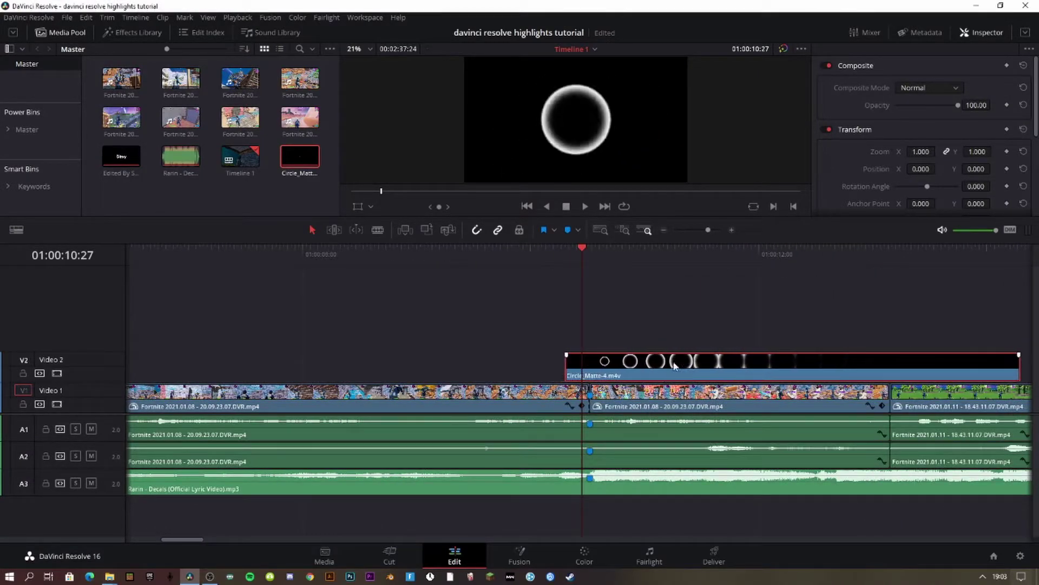
Set the Circle_Matte-4 clip's composite mode to Add and move the playhead to the clip's start
click(927, 88)
click(909, 106)
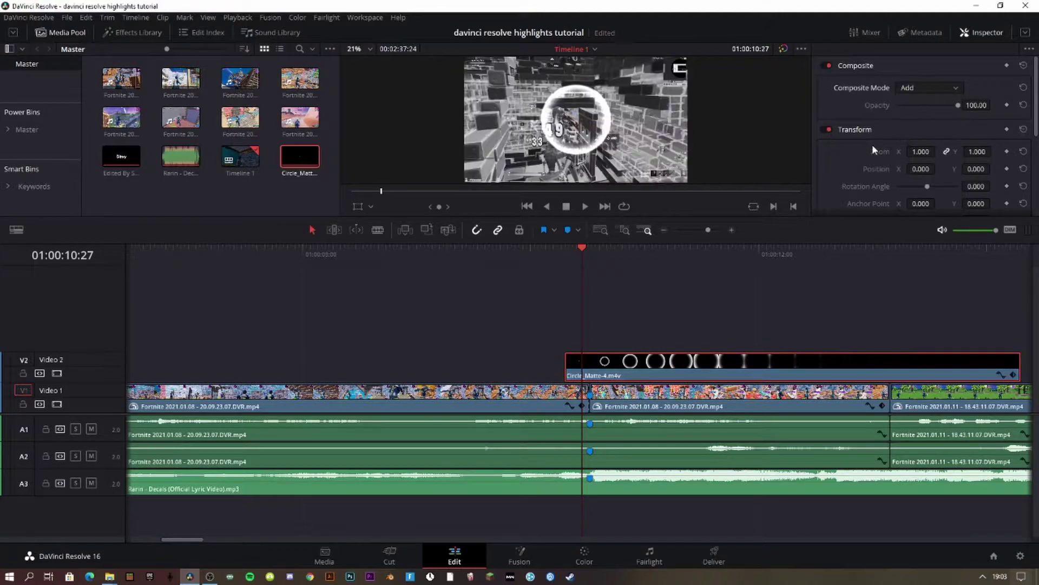
drag(579, 251, 565, 254)
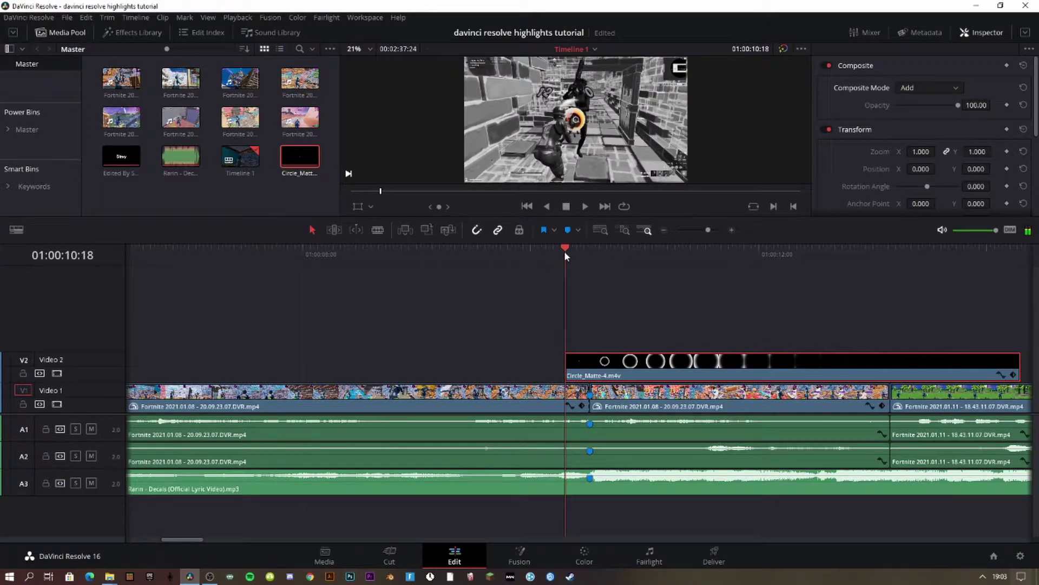
Examine the circle matte's overlay frame by frame around its start to find the right frame for the transition
key(Left)
key(Left)
key(Left)
key(Left)
key(Left)
key(Right)
key(Right)
key(Right)
key(Right)
key(Right)
key(Right)
key(Right)
key(Right)
key(Right)
key(Right)
key(Right)
key(Right)
key(Right)
key(Right)
key(Right)
key(Left)
key(Left)
key(Right)
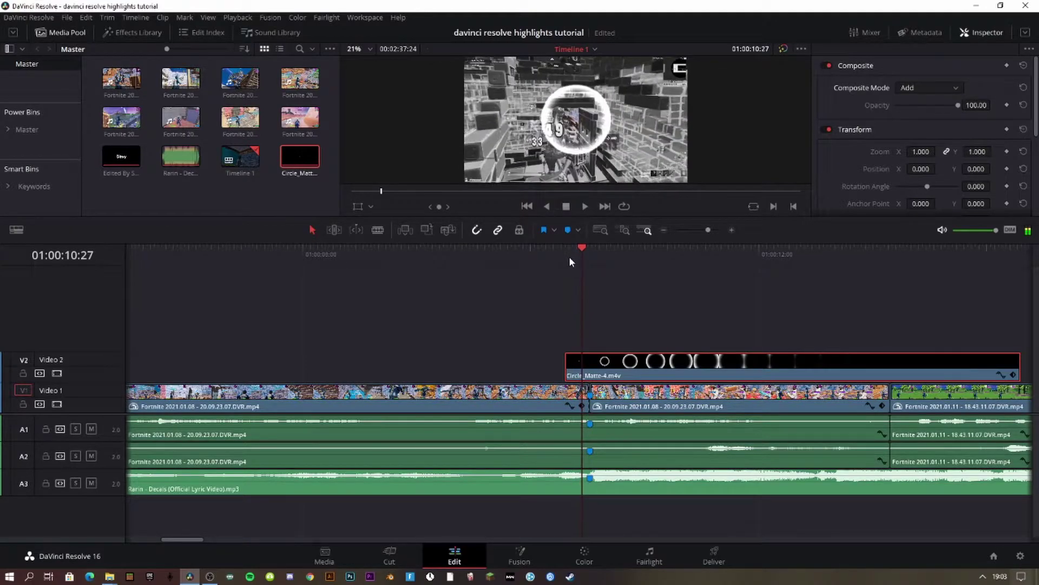
Shift the circle matte clip on Video 2 so it starts at 01:00:10:27, and play the transition
drag(602, 370, 620, 369)
key(Right)
key(Right)
key(Right)
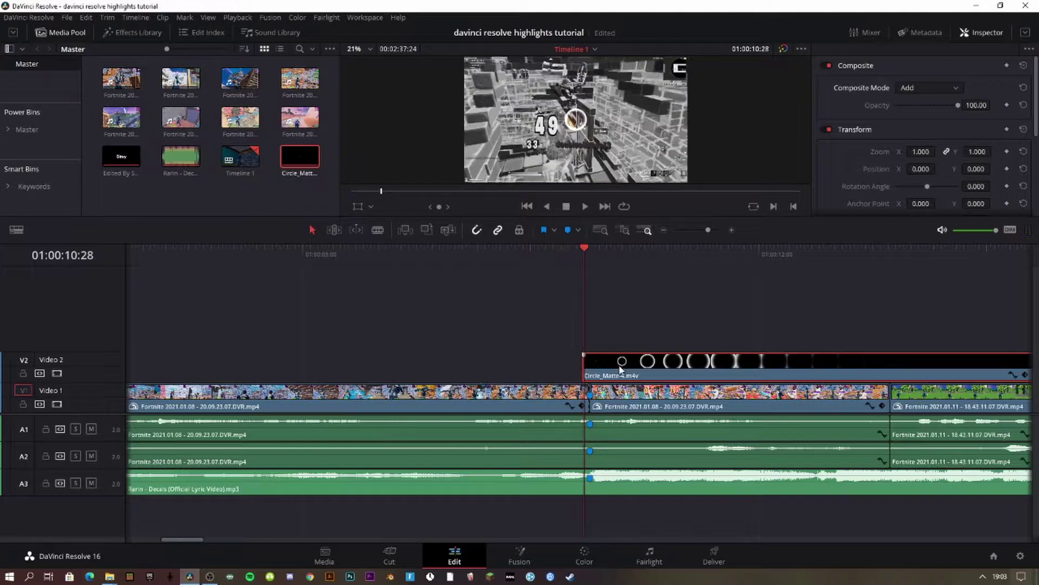
key(space)
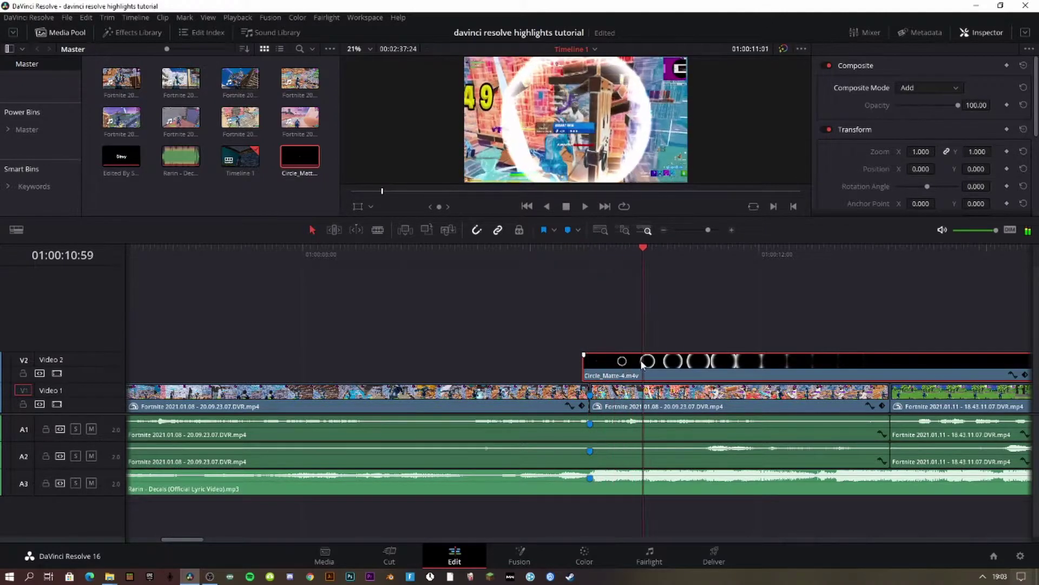
Enable retime controls on the circle matte clip, speed it up to 750%, and play the result
right_click(733, 372)
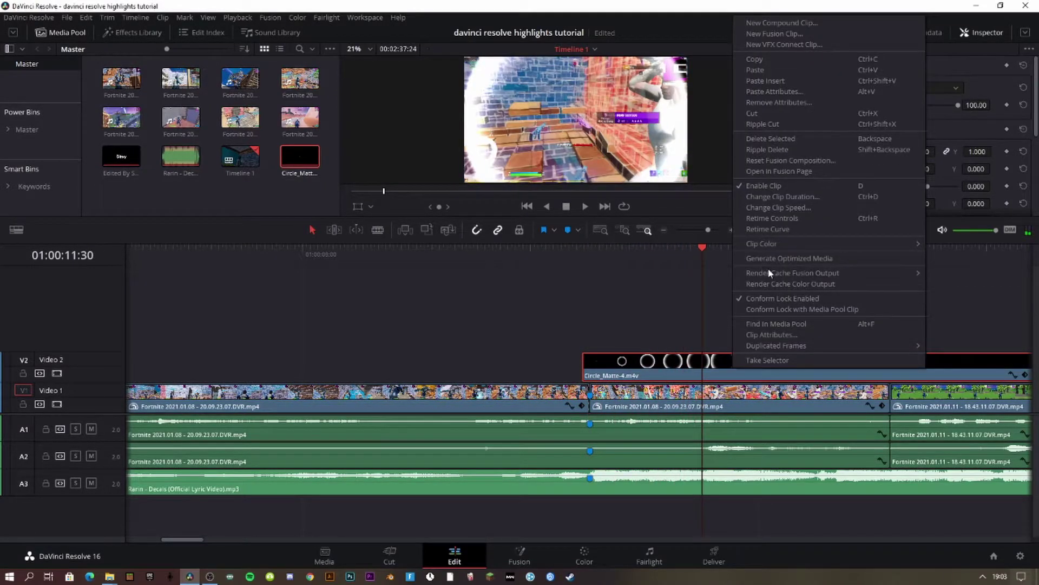
click(766, 219)
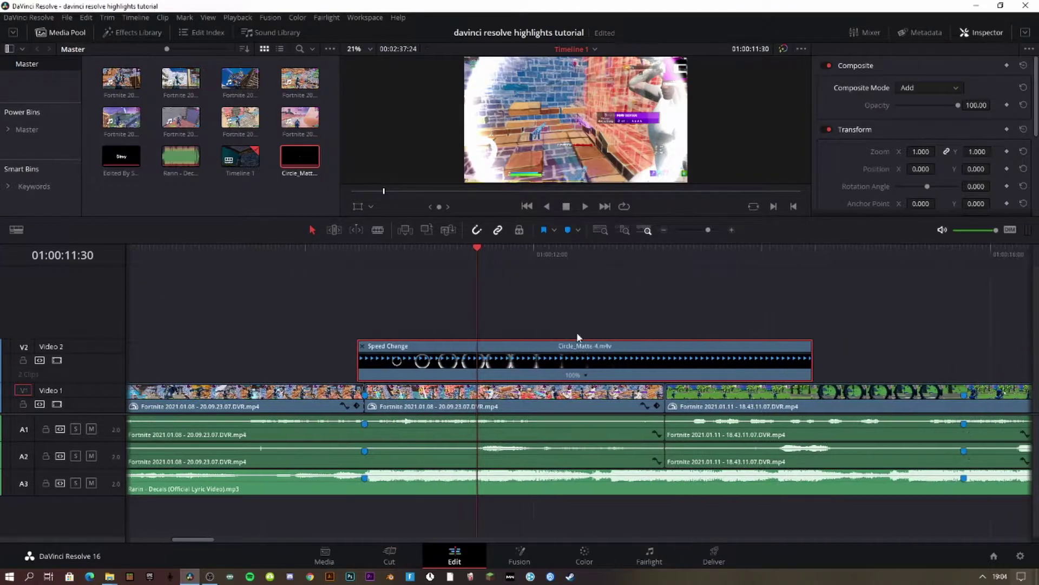
drag(806, 358, 416, 358)
click(343, 250)
key(space)
click(341, 250)
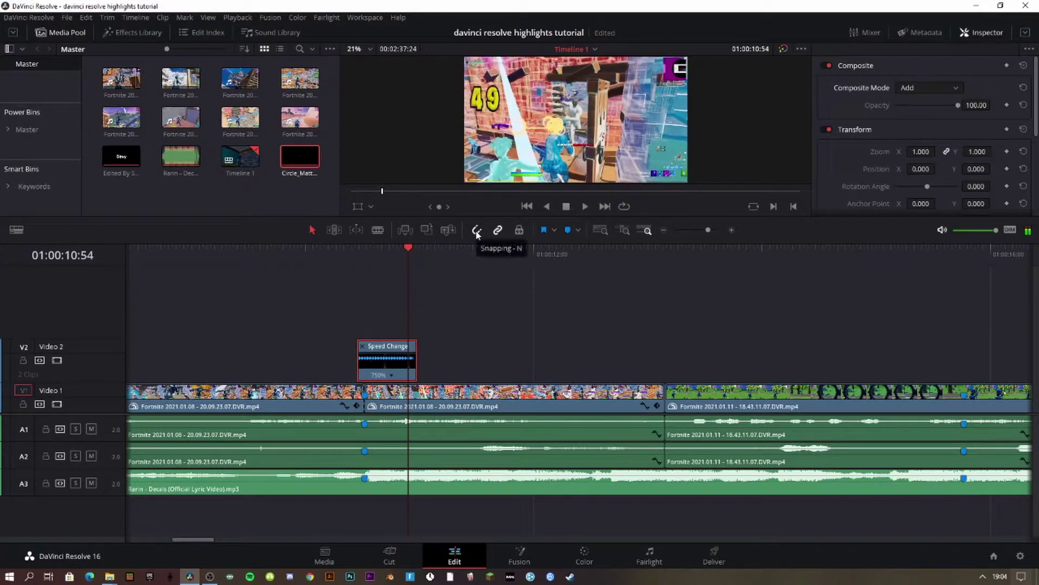
Set the playback render cache mode to Smart
click(228, 18)
mouse_move(264, 56)
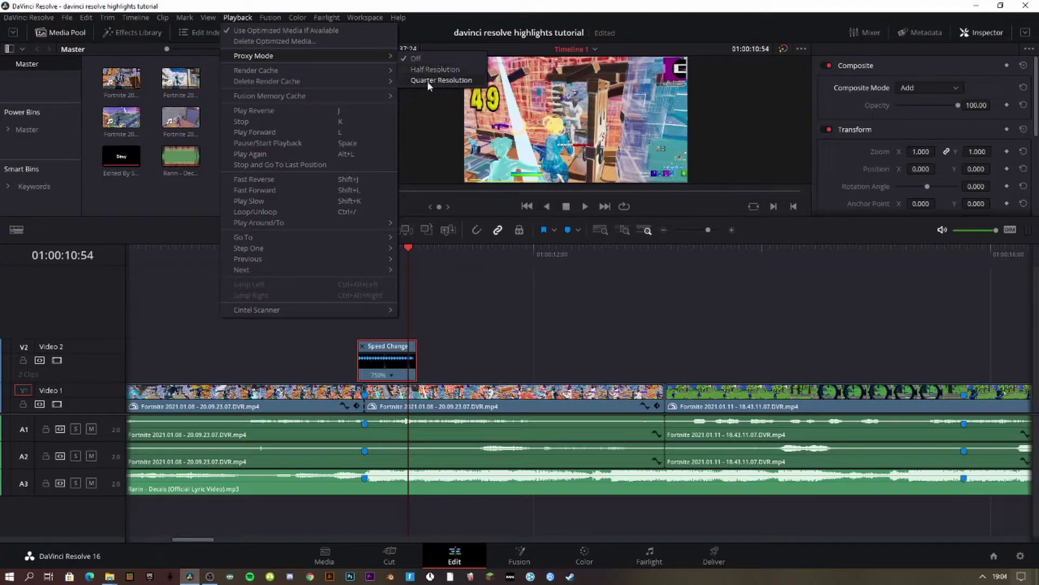
mouse_move(304, 70)
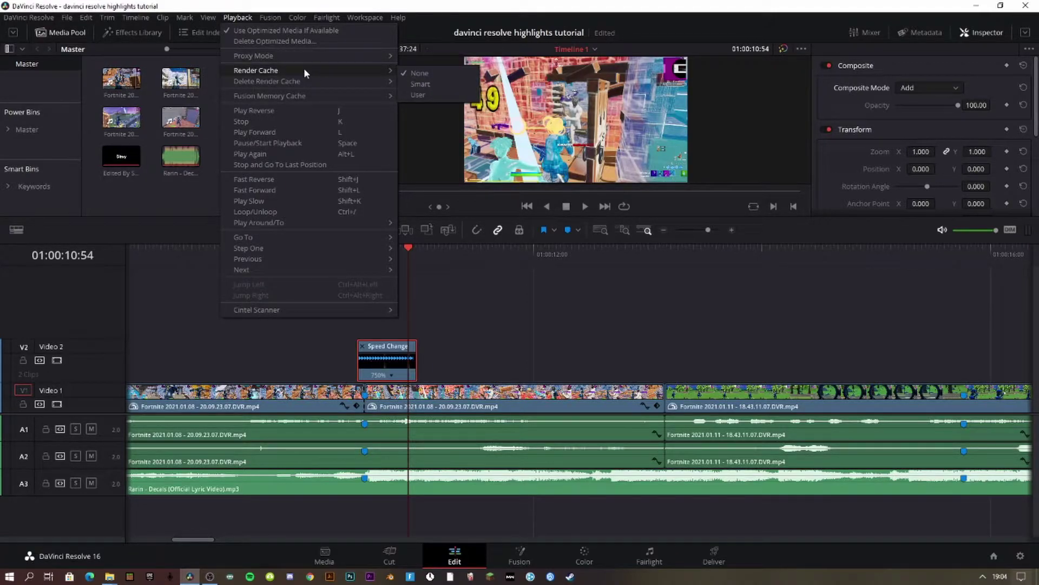
click(422, 85)
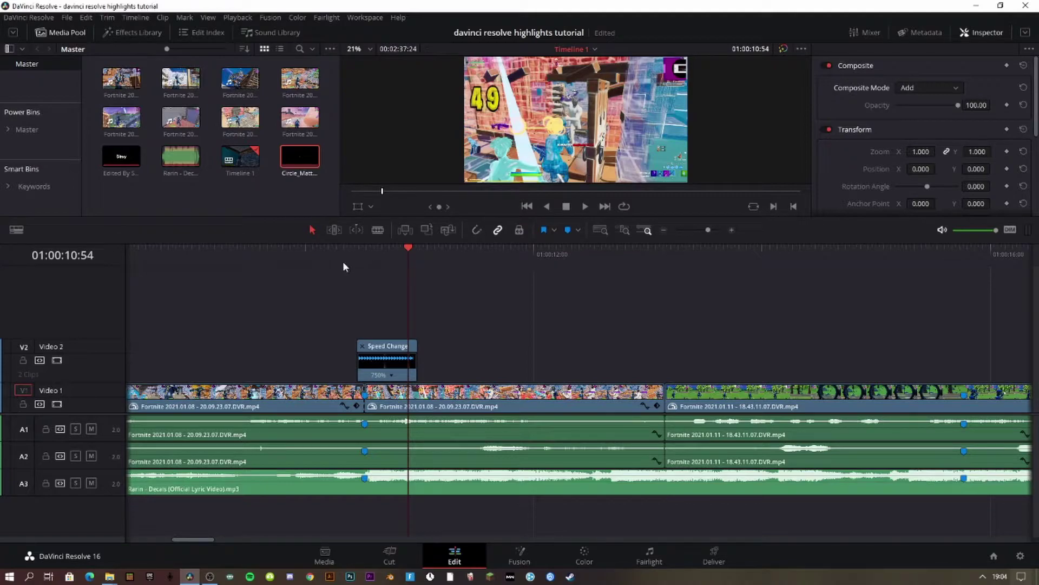
Slow the circle matte by stretching its end to about 01:00:11:22, and close its retime controls
drag(361, 252, 460, 256)
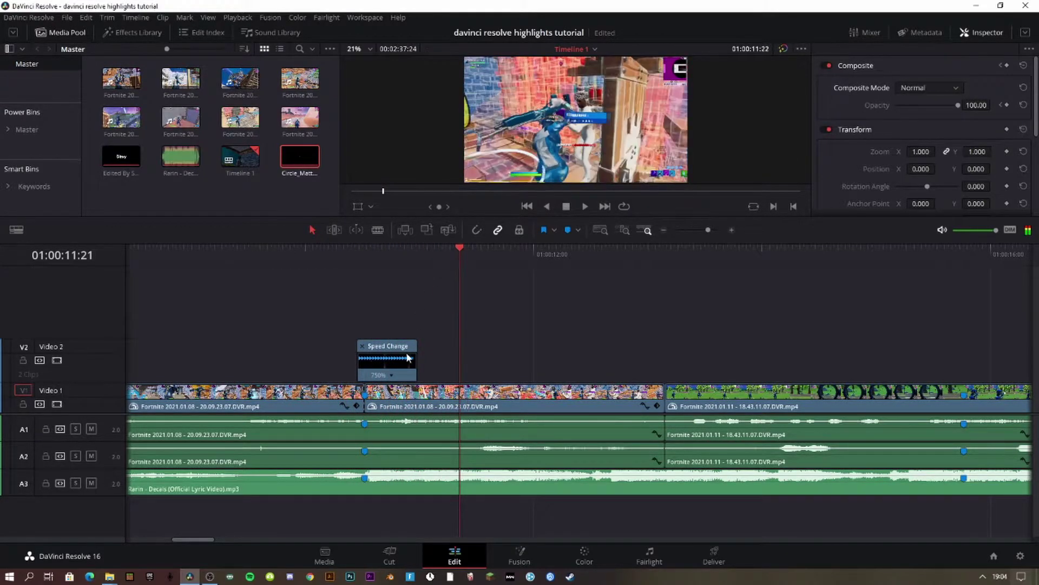
drag(411, 354, 462, 354)
drag(329, 251, 442, 271)
drag(468, 270, 500, 272)
click(362, 346)
Play back the circle transition several times and return the playhead to about 01:00:10:28
click(313, 252)
key(space)
click(313, 252)
key(space)
click(313, 251)
key(space)
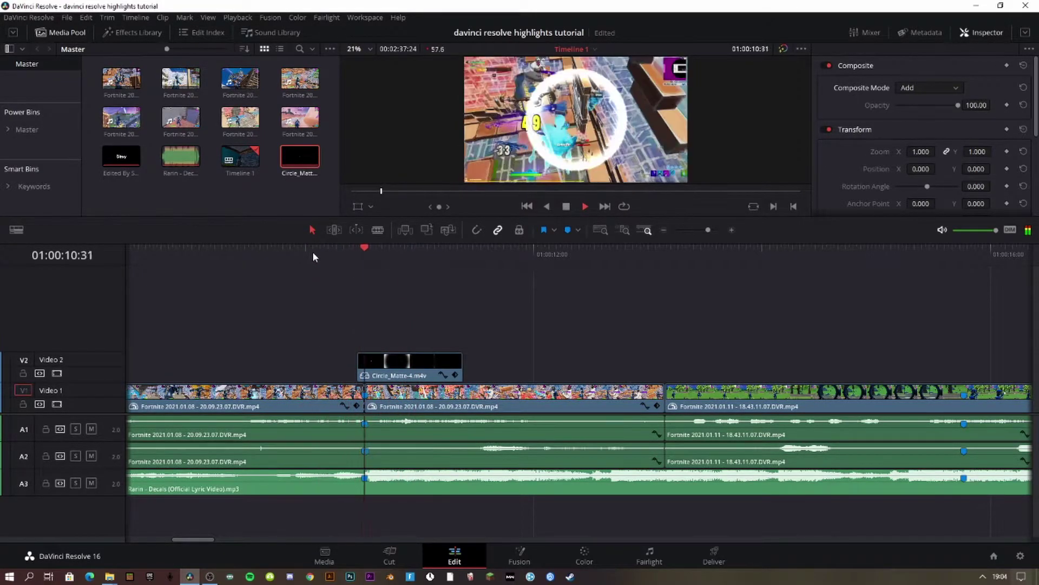
click(421, 257)
mouse_move(421, 257)
mouse_down()
mouse_move(349, 265)
mouse_move(359, 264)
mouse_up()
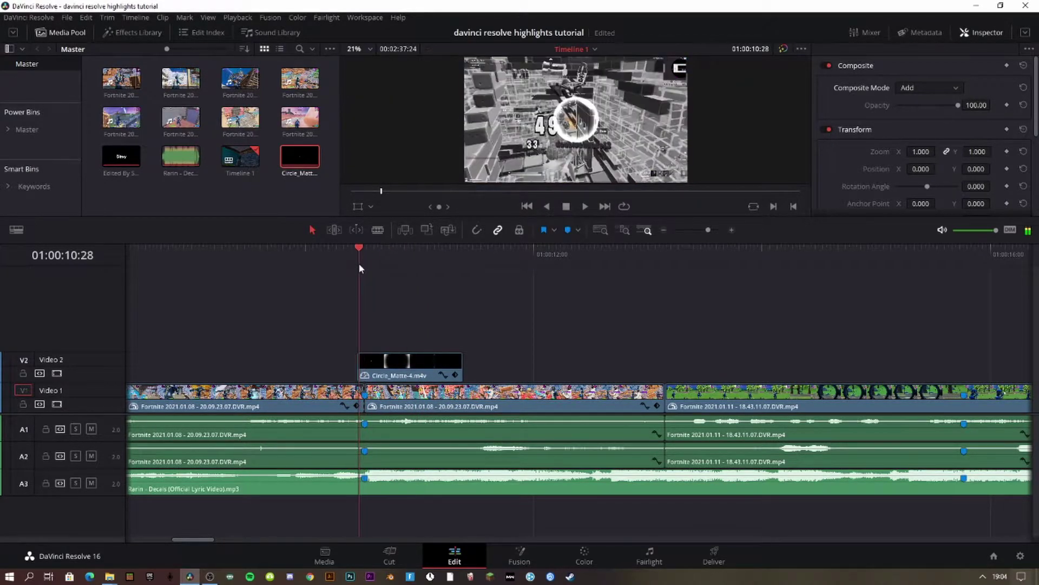
Open the Color page and make the first gameplay clip (clip 02) current
click(578, 552)
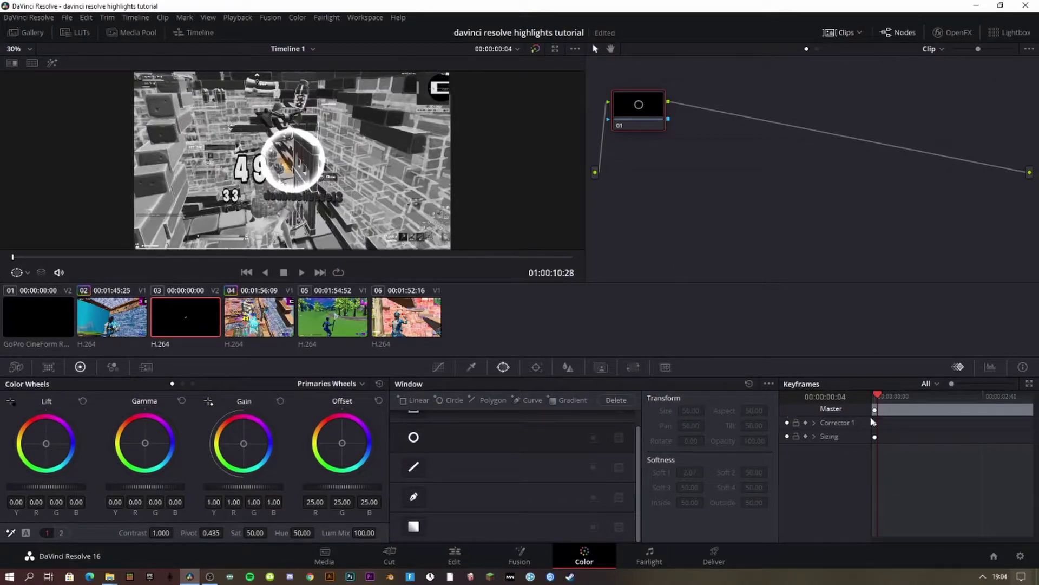
key(Up)
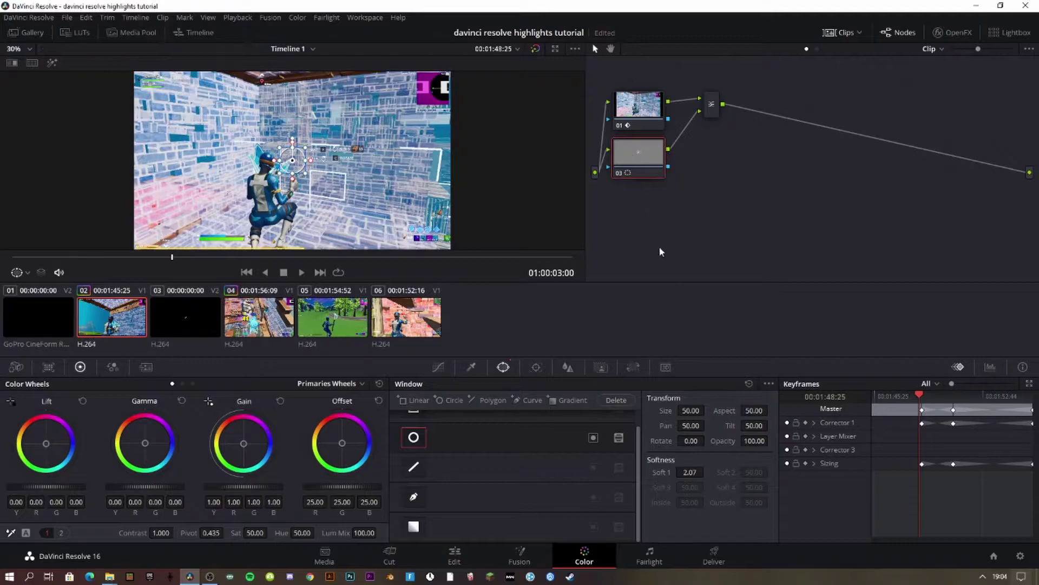
drag(447, 258, 571, 262)
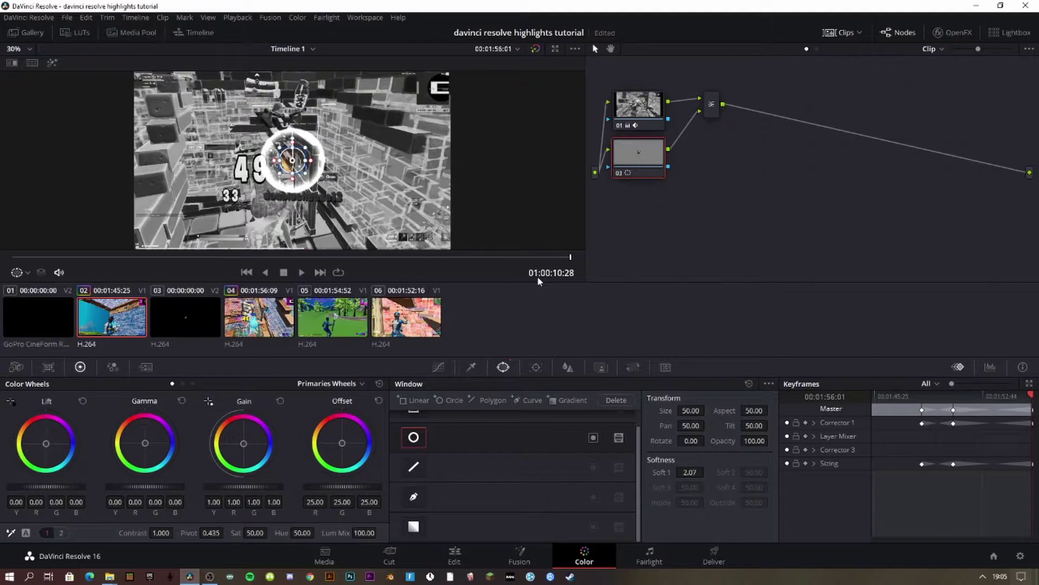
key(Left)
key(Up)
key(Up)
key(Down)
key(Down)
key(Up)
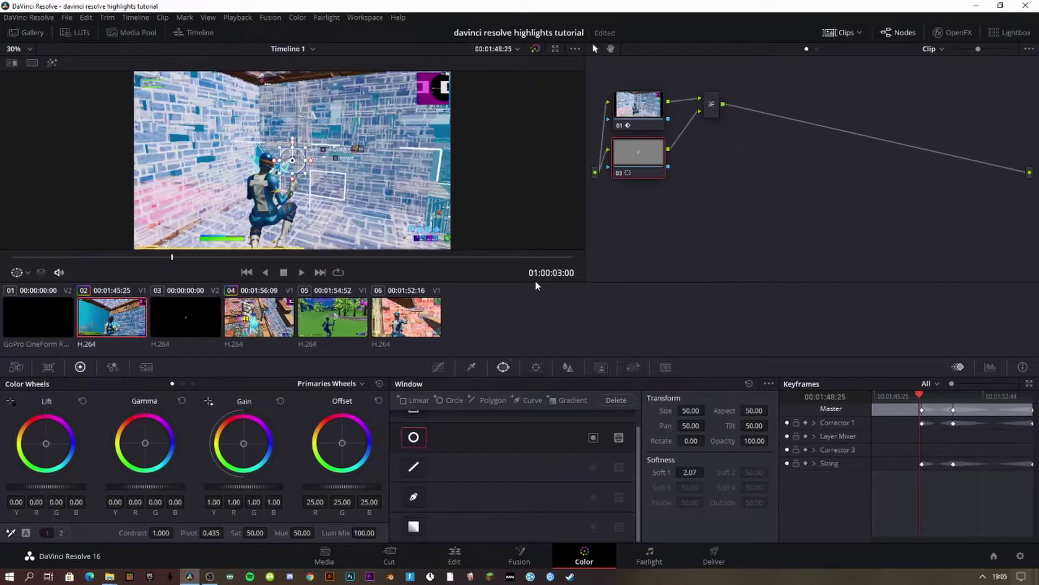
Position the playhead at 01:00:10:27 on clip 02 and enable automatic keyframing for Corrector 3
drag(555, 258, 567, 258)
key(Right)
key(Right)
key(Right)
key(Right)
key(Right)
key(Right)
key(Right)
key(Left)
key(Left)
key(Left)
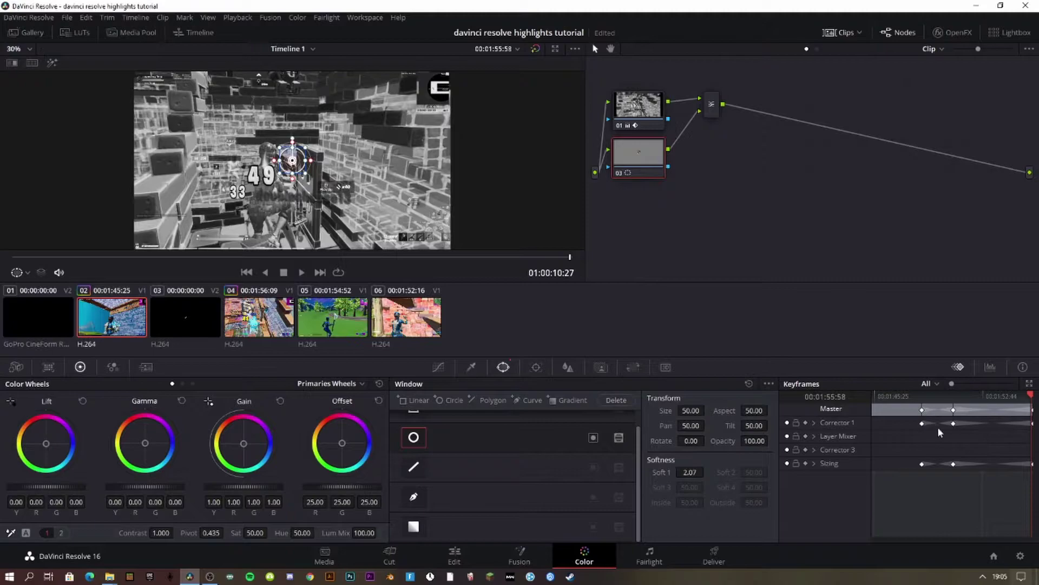
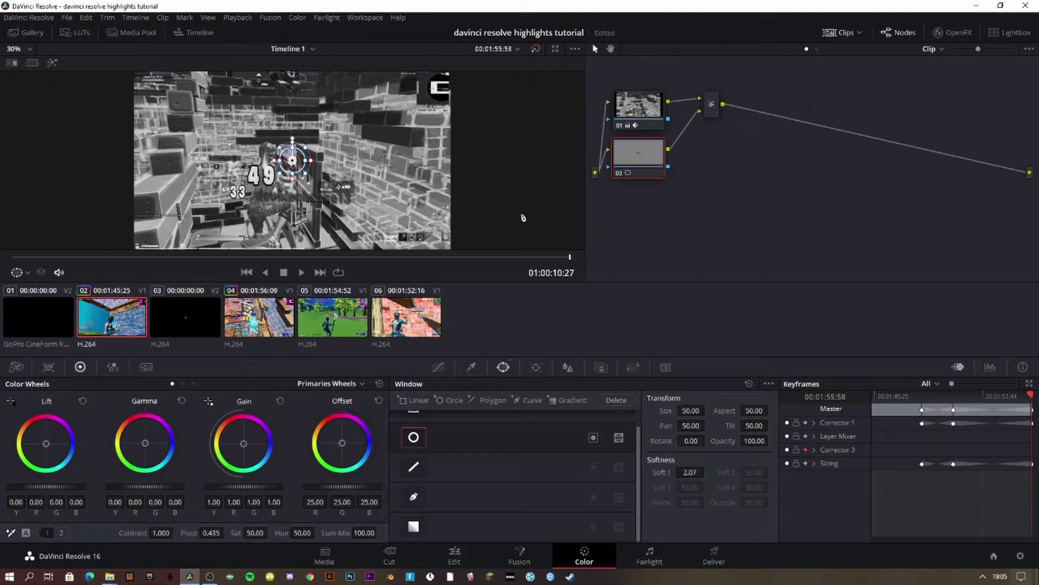
Enlarge node 03's circular window frame by frame from 01:00:10:28 to follow the expanding white ring
key(Right)
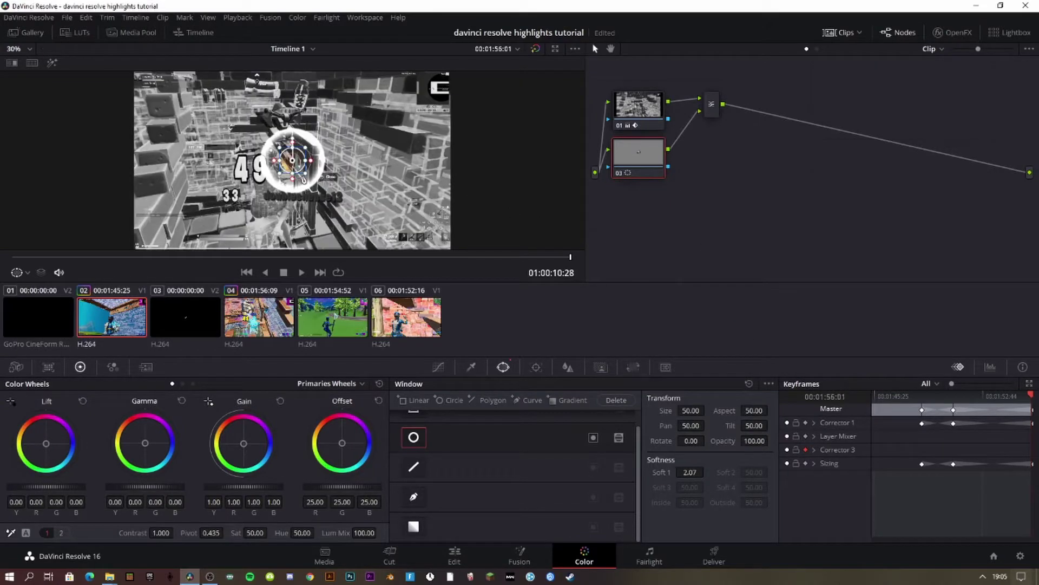
drag(307, 178, 356, 222)
key(Right)
key(Right)
key(Right)
key(Right)
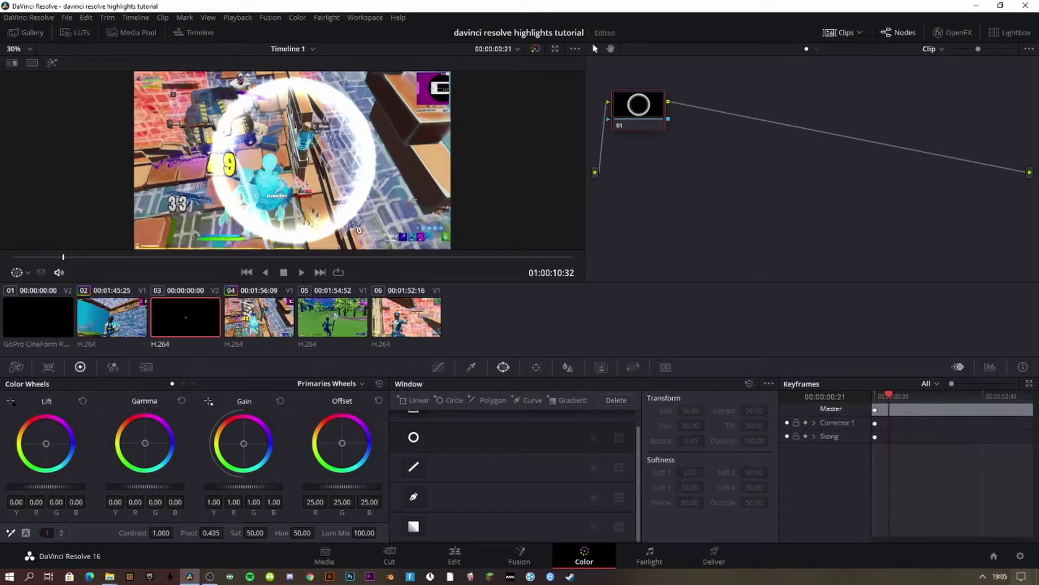
key(Left)
key(Left)
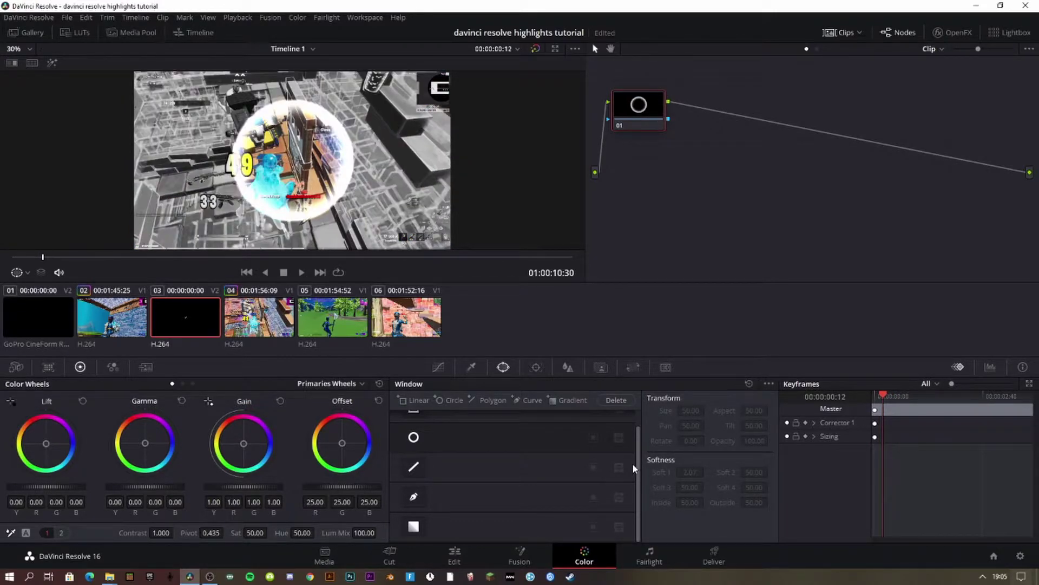
Delete the through edit at the Video 1 cut under the circle matte, and save the project back on the Color page
click(453, 556)
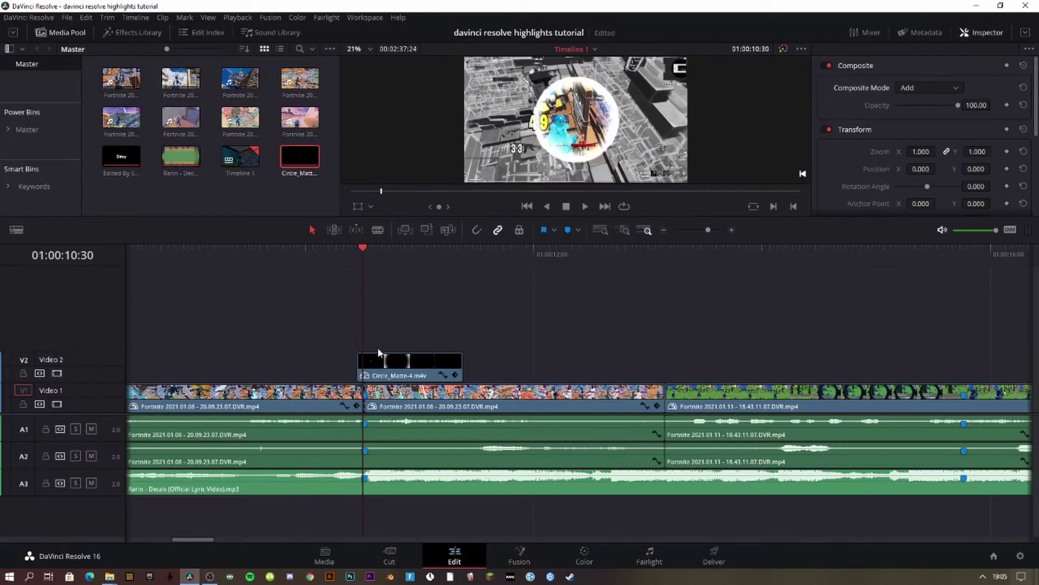
right_click(363, 405)
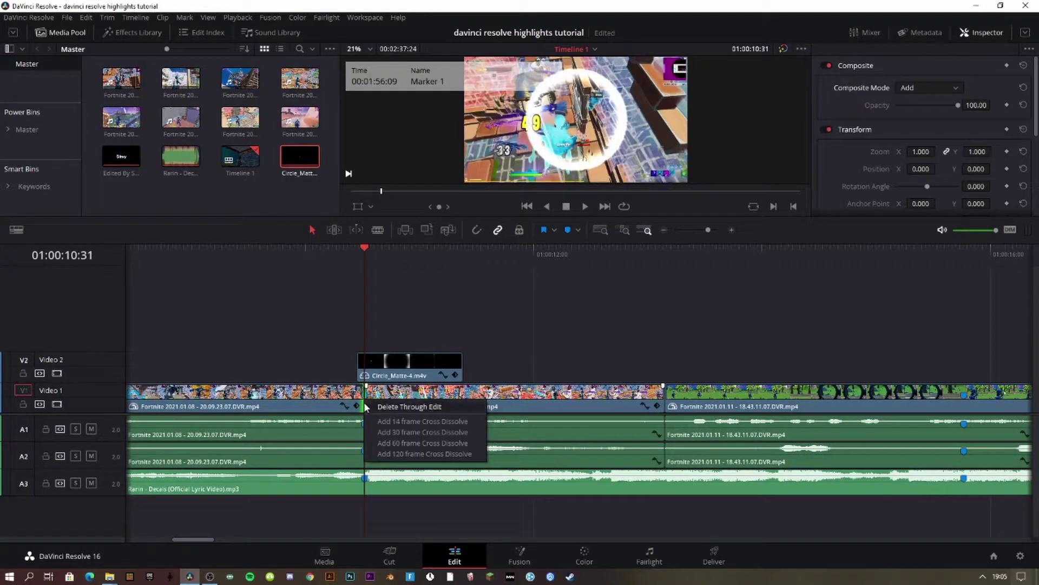
click(394, 408)
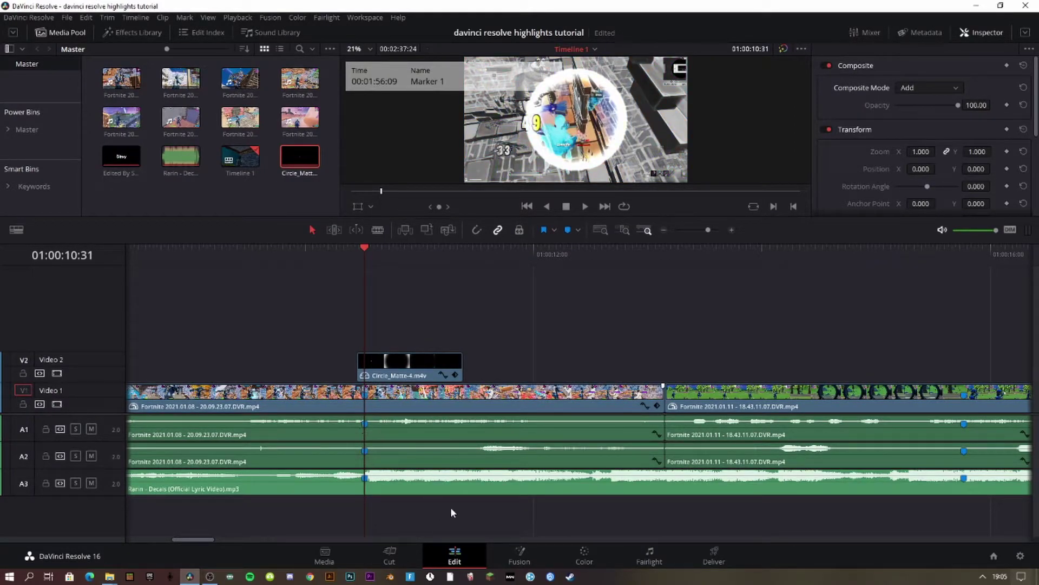
click(569, 553)
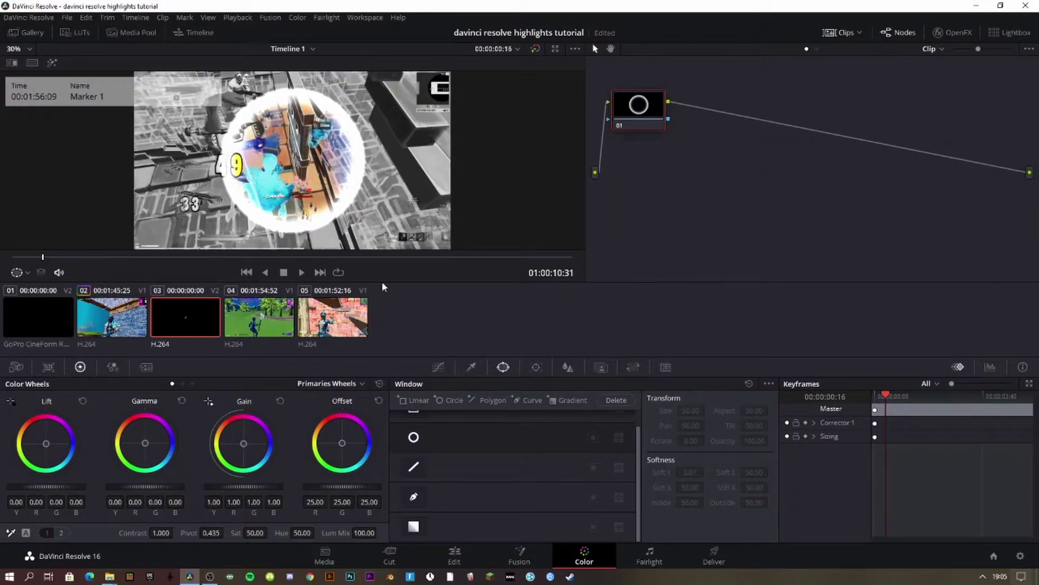
key(ctrl+s)
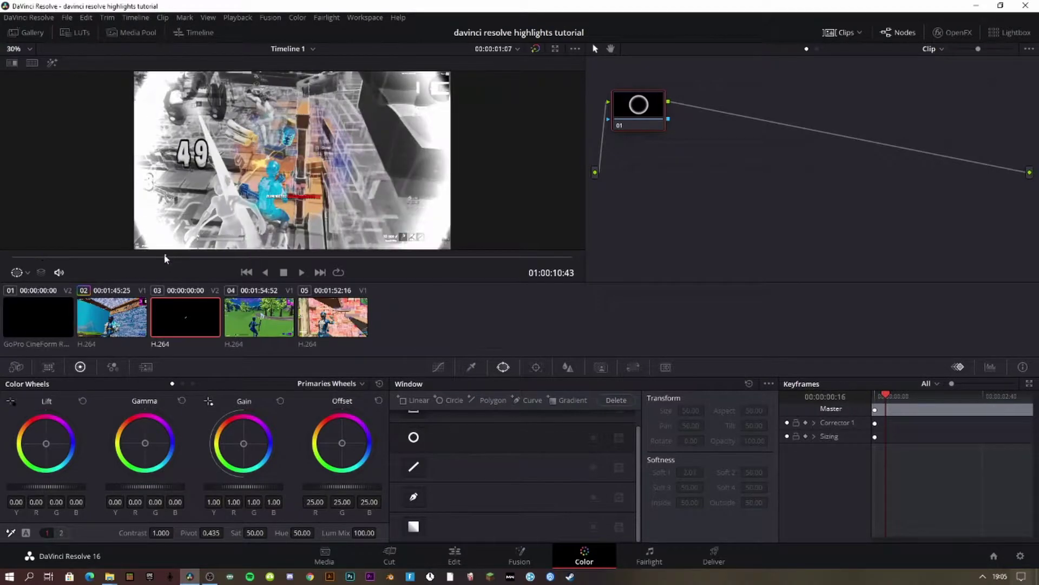
click(13, 256)
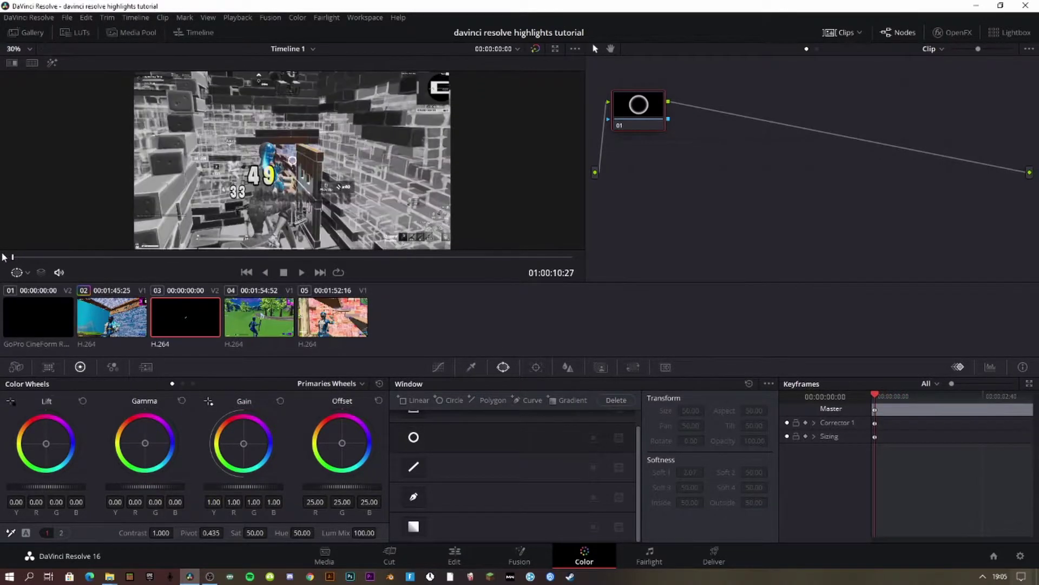
click(473, 554)
click(568, 549)
click(247, 273)
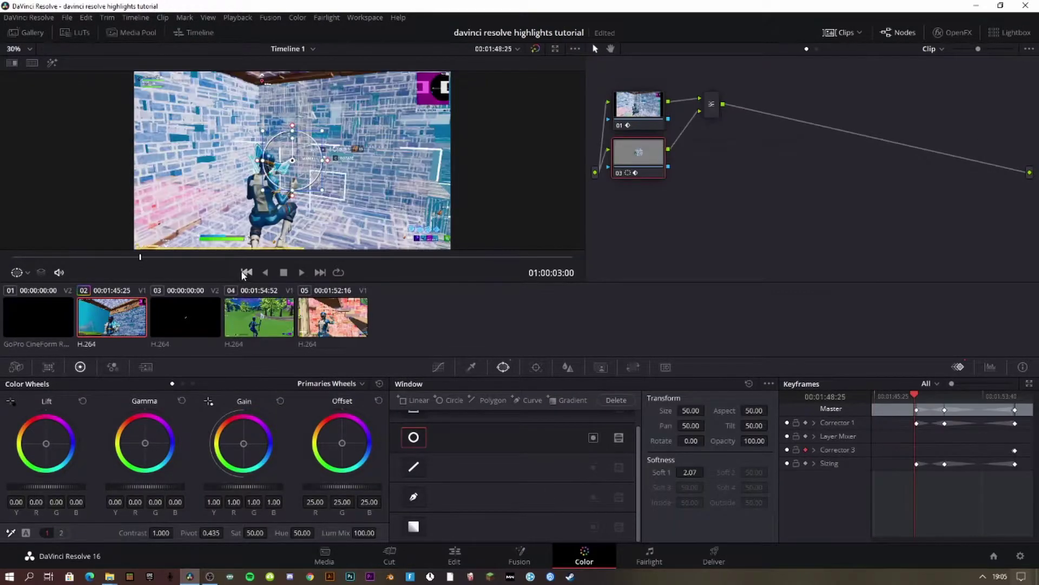
click(319, 274)
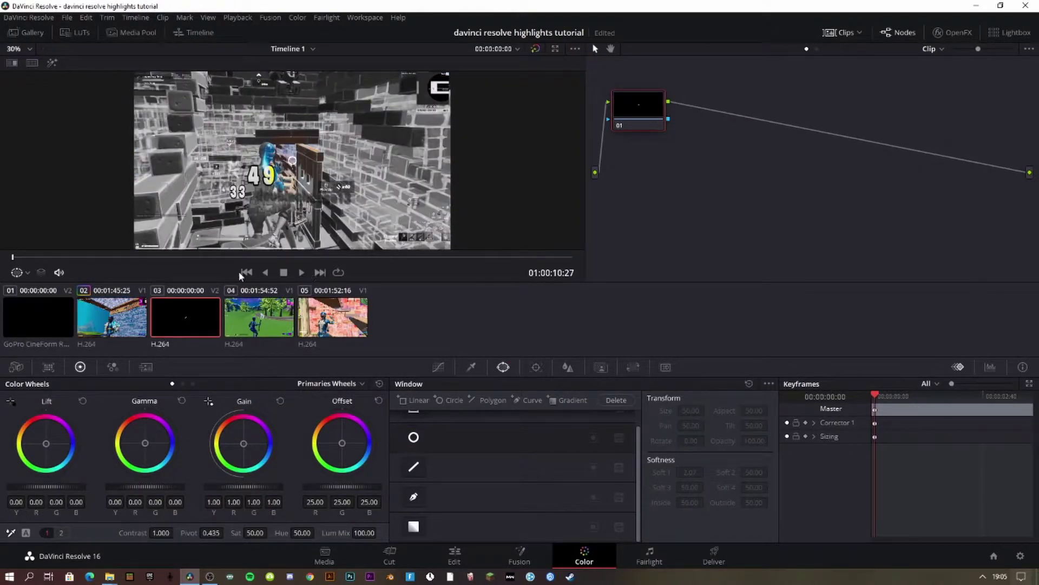
click(241, 272)
click(320, 273)
Add a layer node with a Layer Mixer to the circle matte clip's node graph
key(alt+l)
click(637, 120)
click(637, 156)
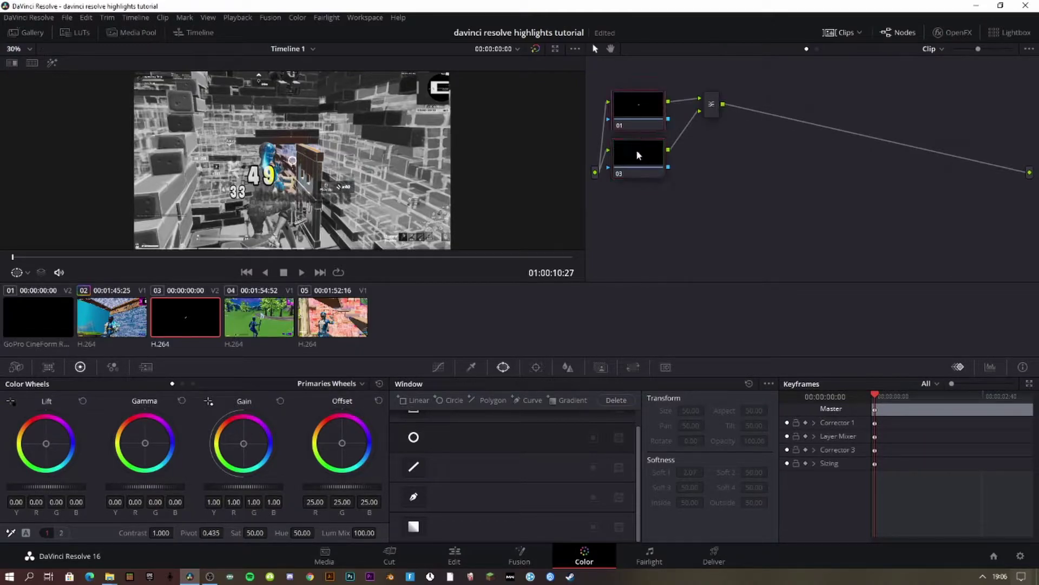
click(636, 121)
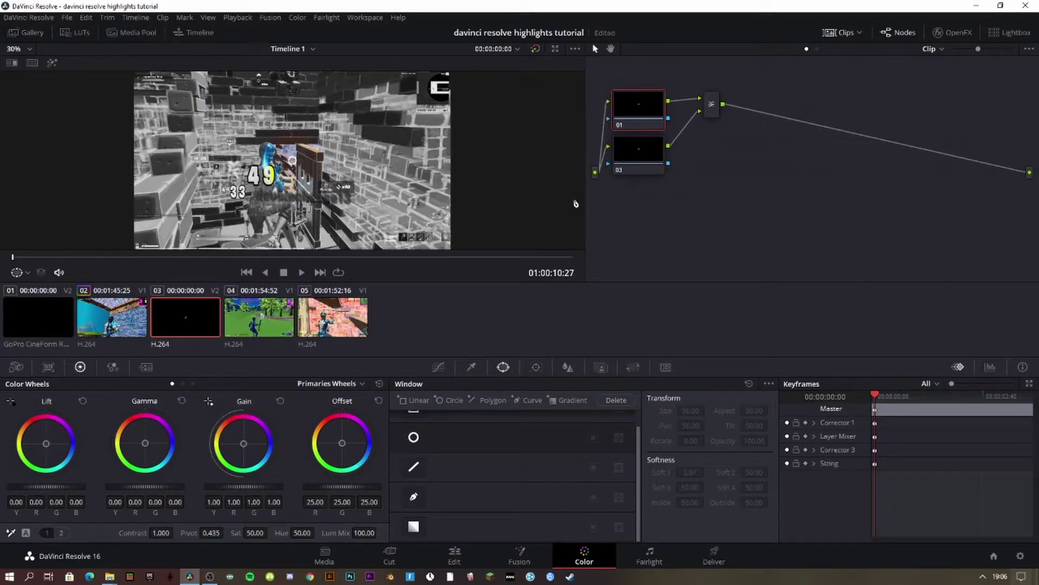
click(639, 157)
Switch to the first gameplay clip's grade and hide the clip thumbnails to enlarge the viewer
click(112, 317)
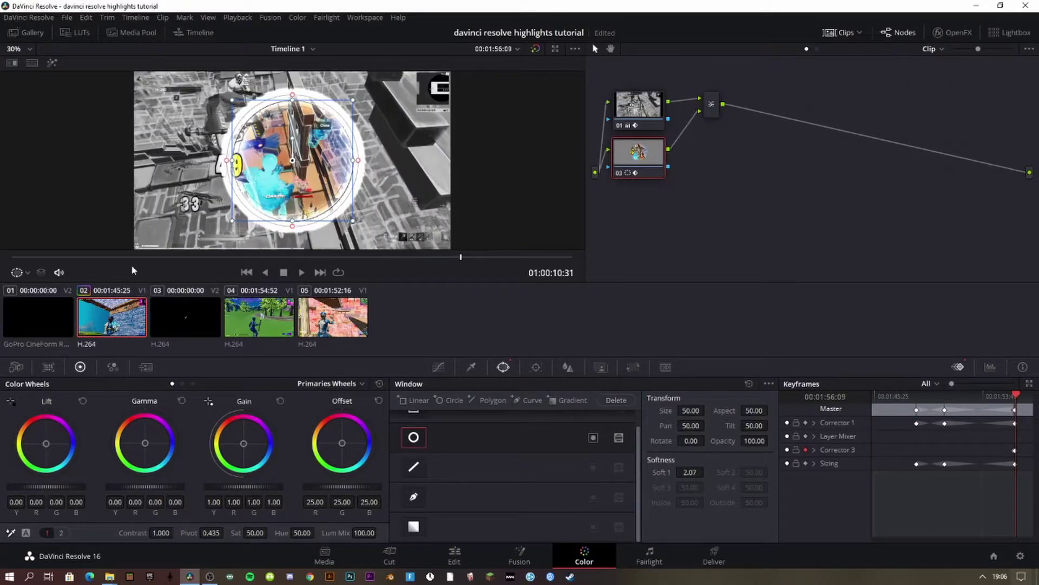
click(131, 33)
click(131, 34)
click(841, 33)
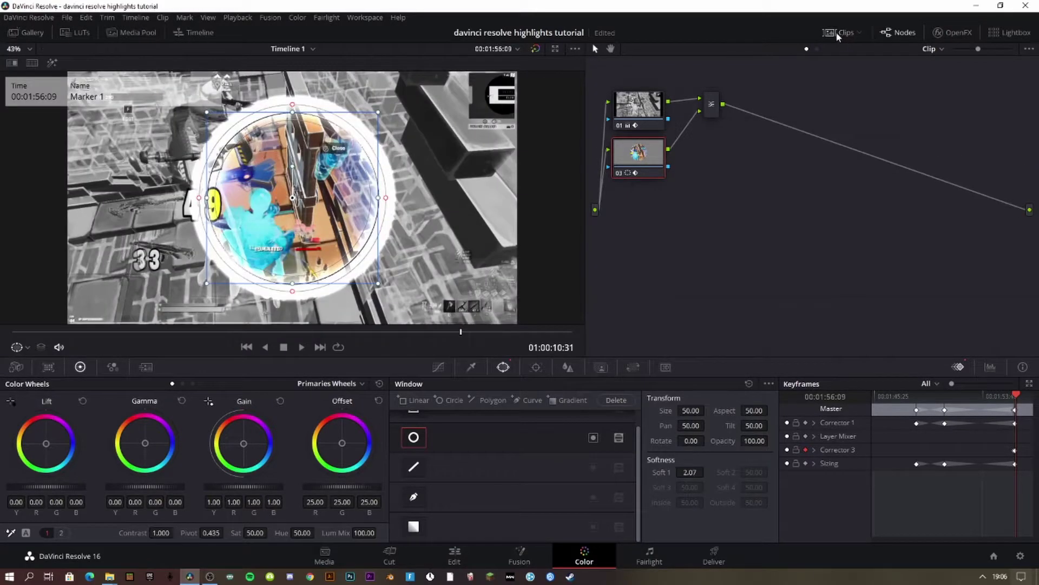
Show the clip thumbnails again and enlarge the first gameplay clip's node 03 circular window to match the white ring at 01:00:10:33
click(836, 34)
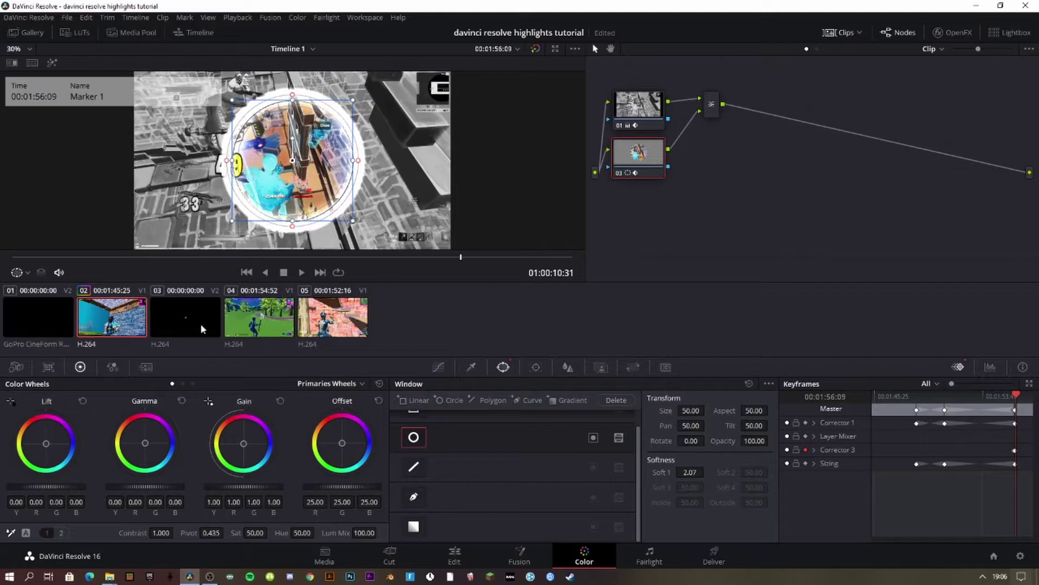
click(182, 318)
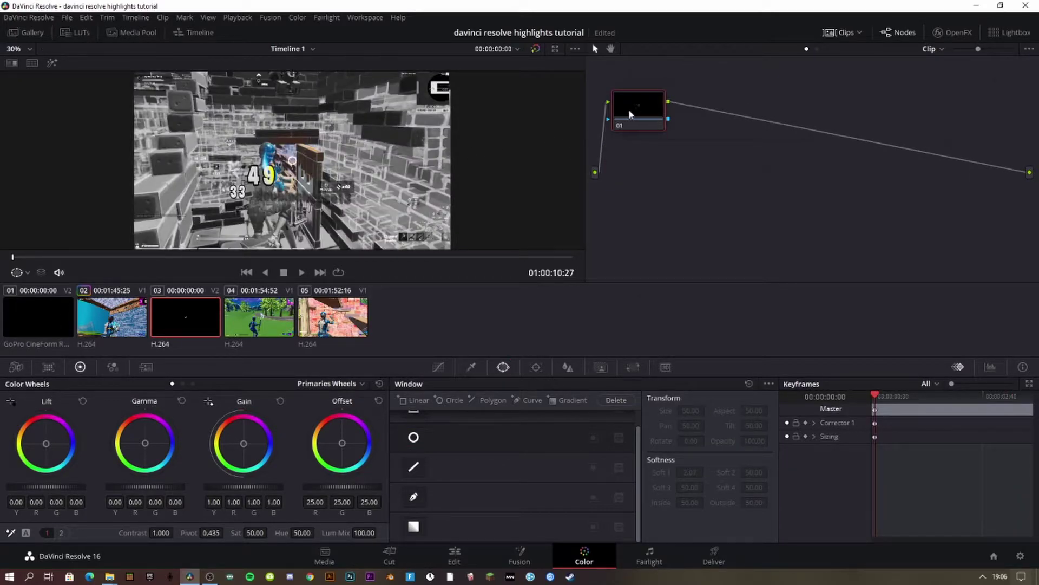
click(116, 322)
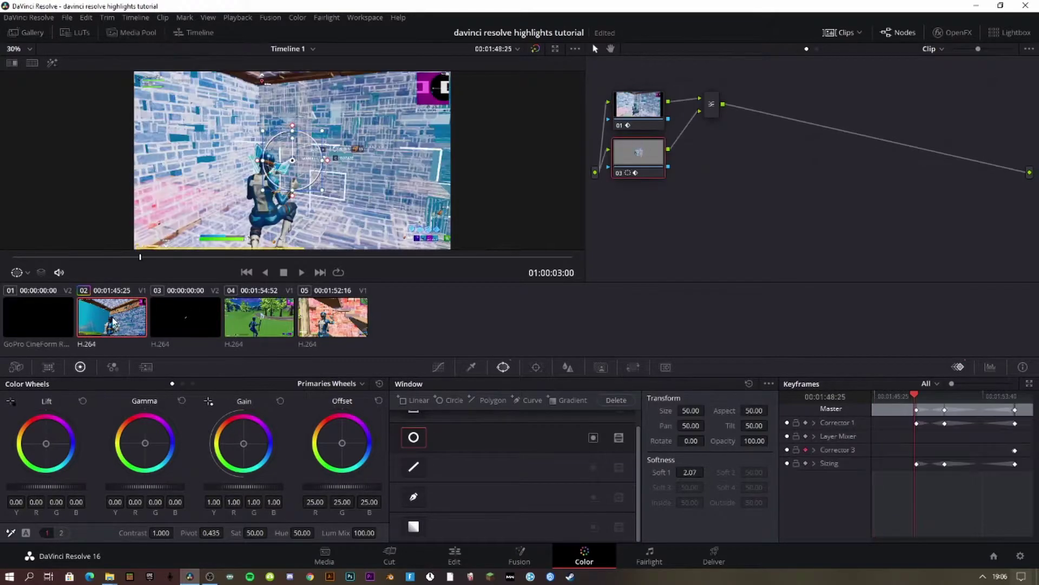
mouse_move(460, 257)
mouse_down()
mouse_move(519, 258)
mouse_move(460, 257)
mouse_up()
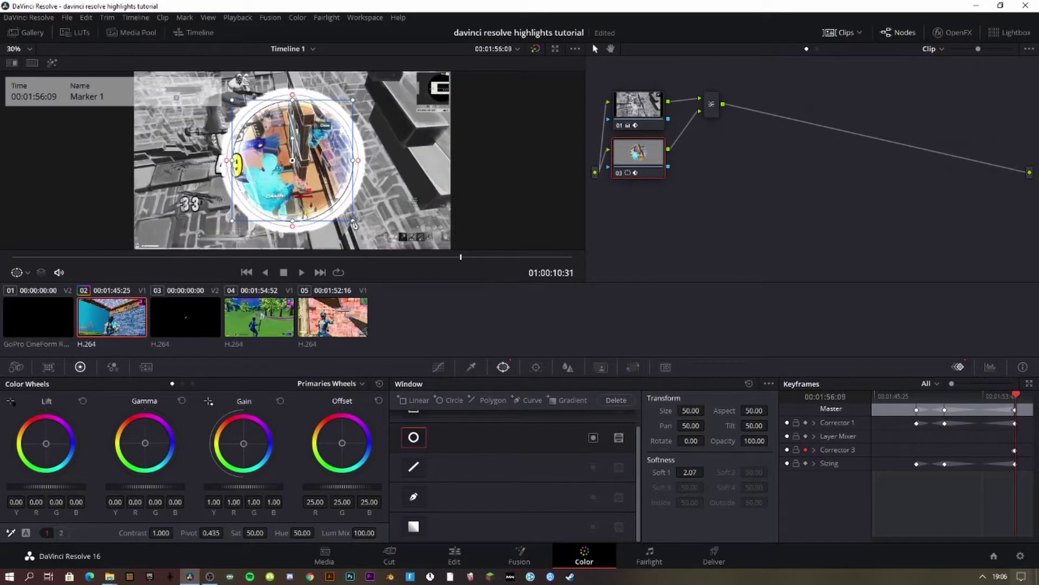
drag(364, 230, 389, 255)
key(Right)
key(Right)
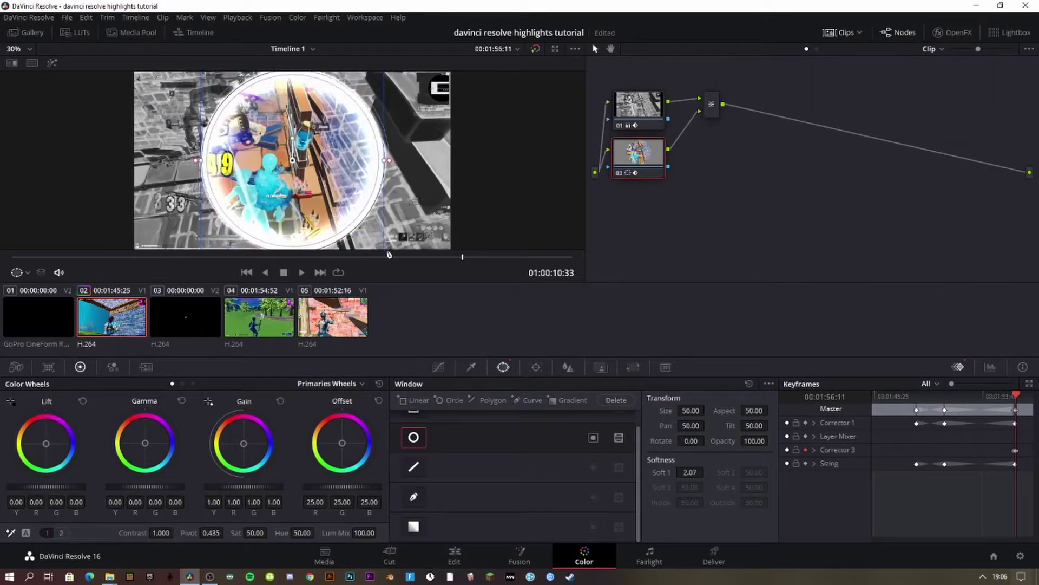
key(Right)
key(Right)
Enlarge node 03's circular window frame by frame from 01:00:10:35 to 01:00:10:42 to follow the expanding white ring
scroll(374, 225, down, 2)
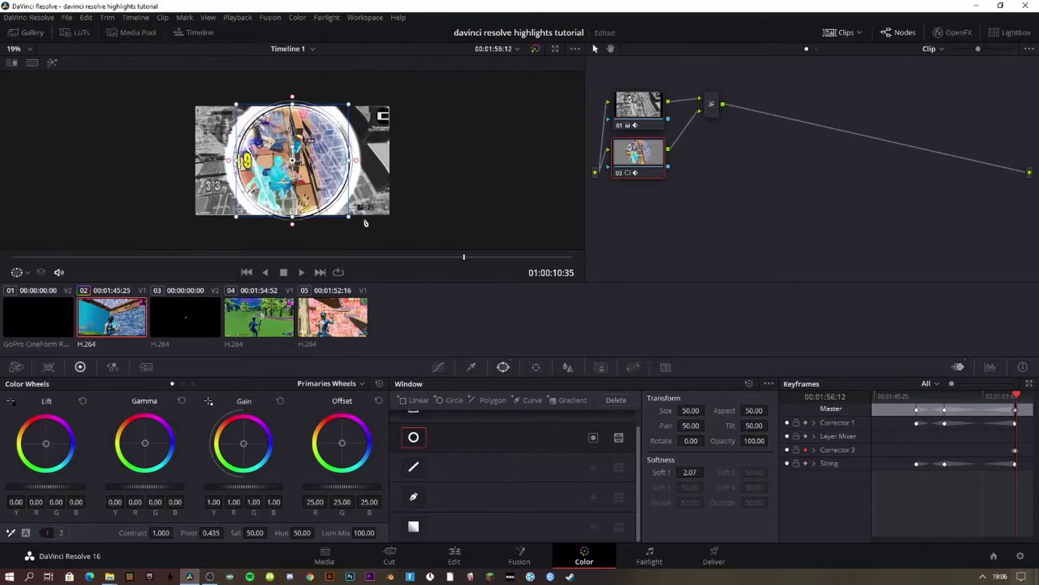
mouse_move(350, 220)
mouse_down()
mouse_move(383, 249)
mouse_move(356, 223)
mouse_up()
key(Right)
key(Right)
key(Right)
key(Right)
scroll(373, 234, down, 2)
key(Right)
key(Right)
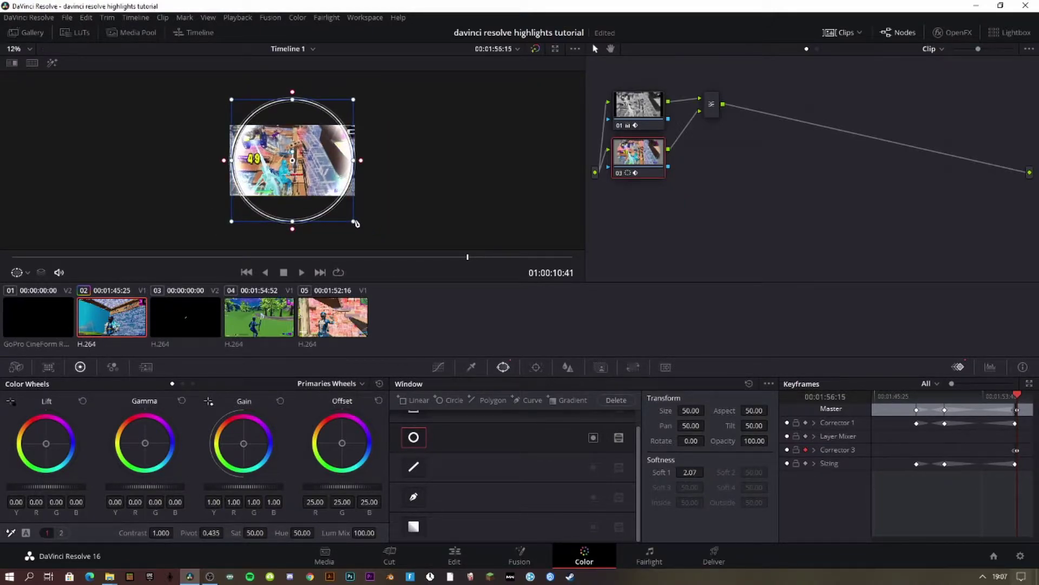
key(Right)
key(Right)
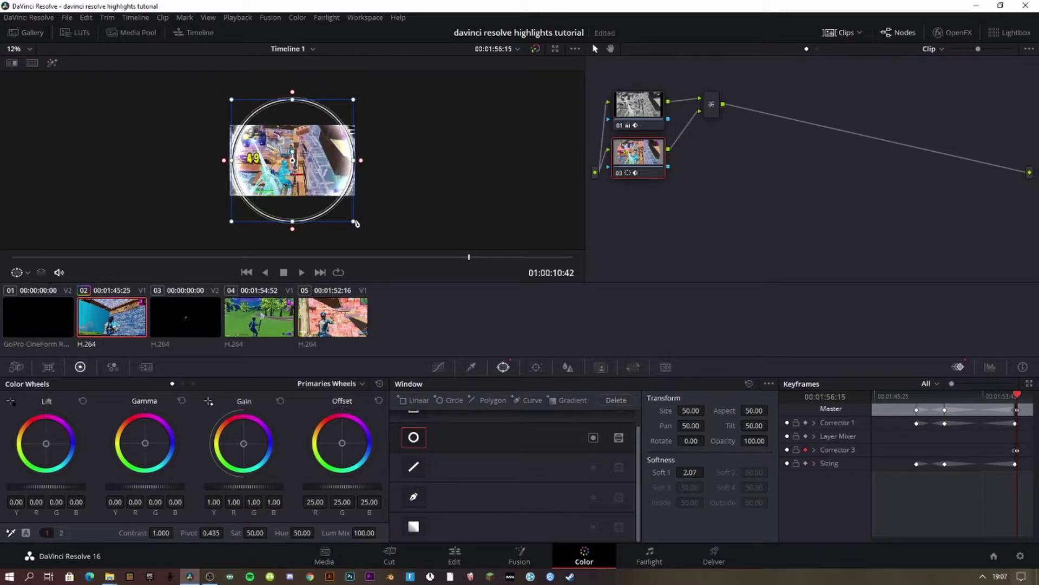
Enlarge node 03's circular window past the picture edges by 01:00:10:47 so the whole frame is in colour
drag(356, 224, 365, 234)
key(Right)
key(Right)
scroll(368, 230, down, 1)
key(Right)
key(Right)
scroll(321, 210, up, 5)
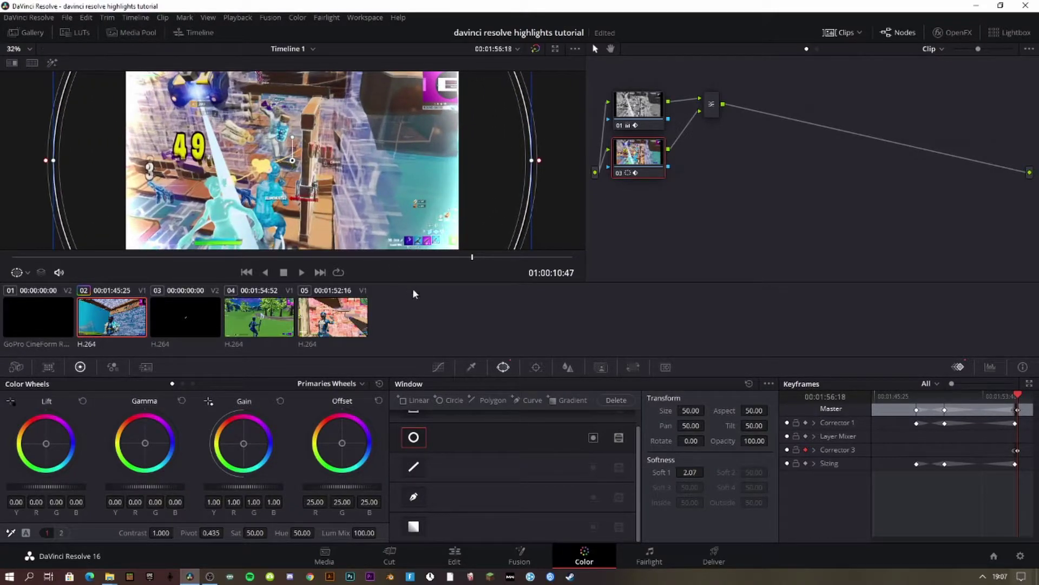
Shrink node 03's circular window to a tiny dot at 01:00:10:26, before the white ring starts, and fit the picture to the viewer
click(274, 253)
key(space)
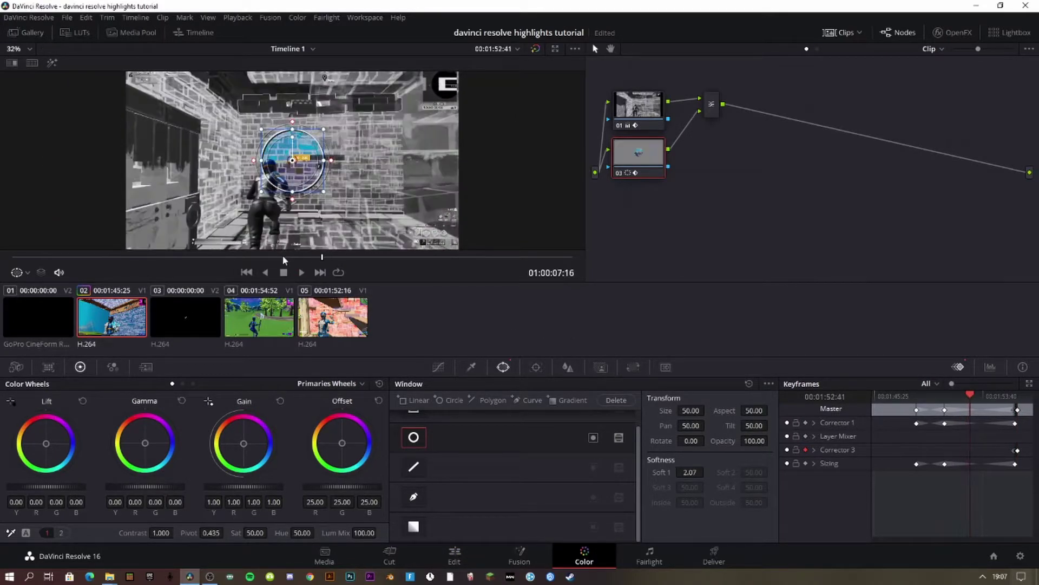
drag(401, 262, 458, 263)
drag(323, 194, 308, 183)
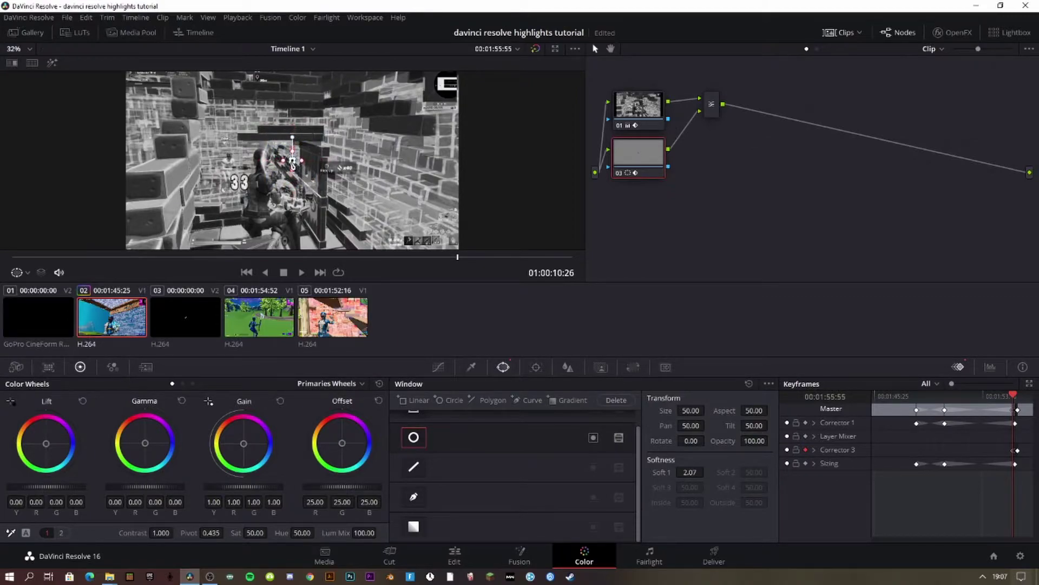
scroll(292, 161, up, 10)
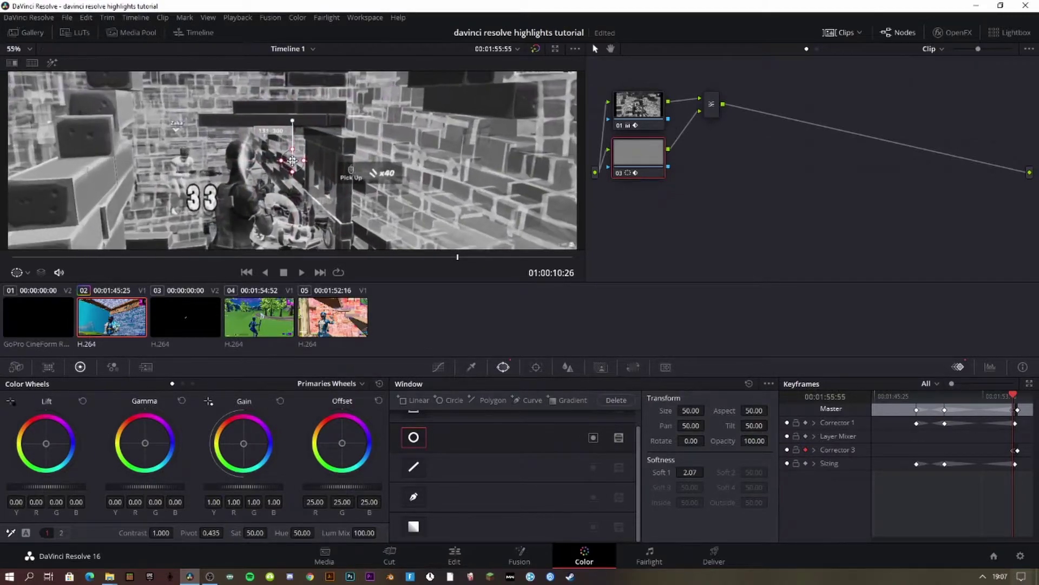
scroll(292, 161, up, 3)
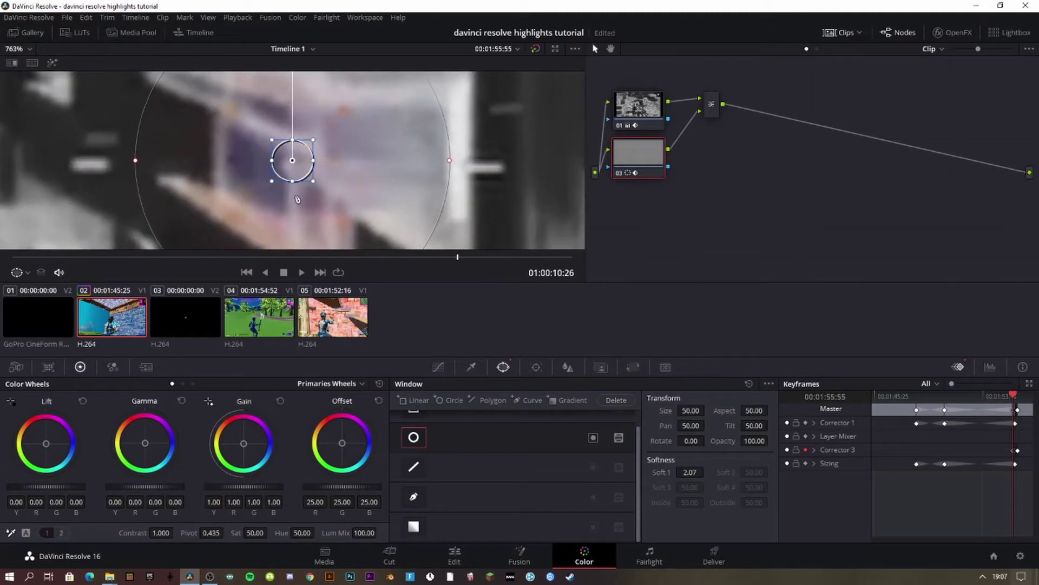
drag(314, 183, 295, 162)
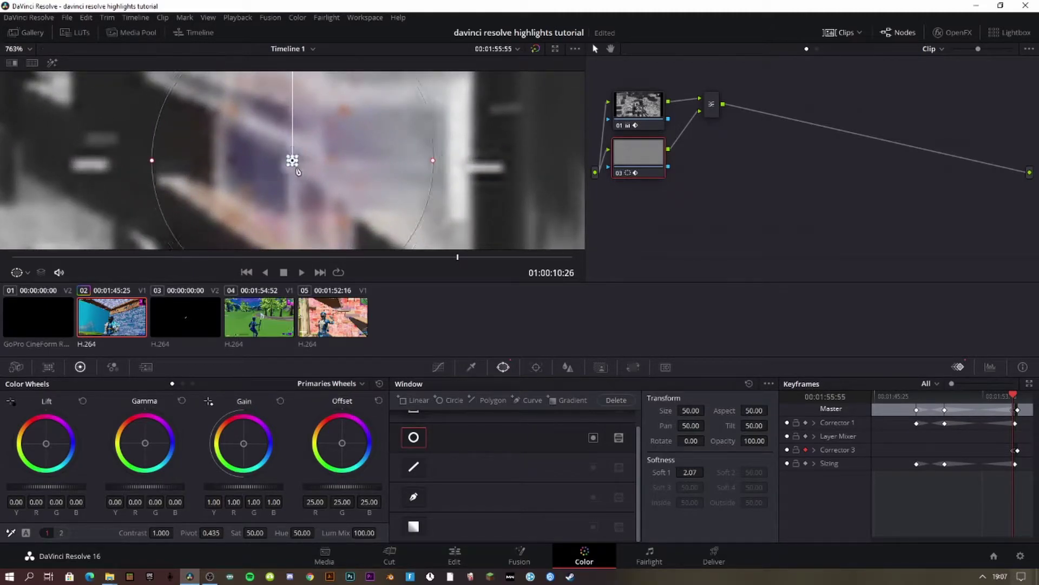
scroll(306, 172, down, 5)
click(21, 49)
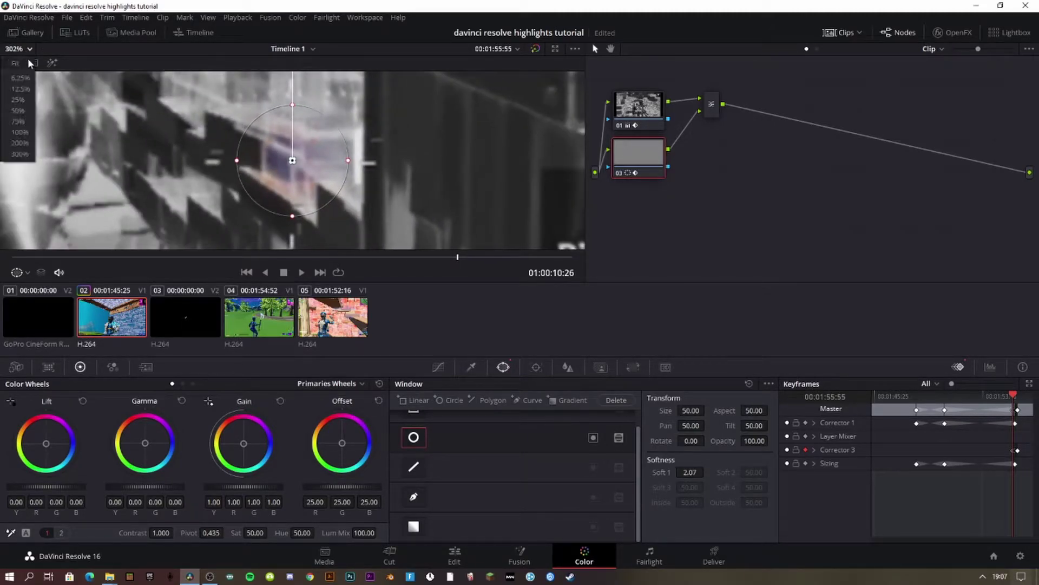
click(28, 65)
Play back the circle transition on the Color page and again on the Edit page
click(307, 257)
key(space)
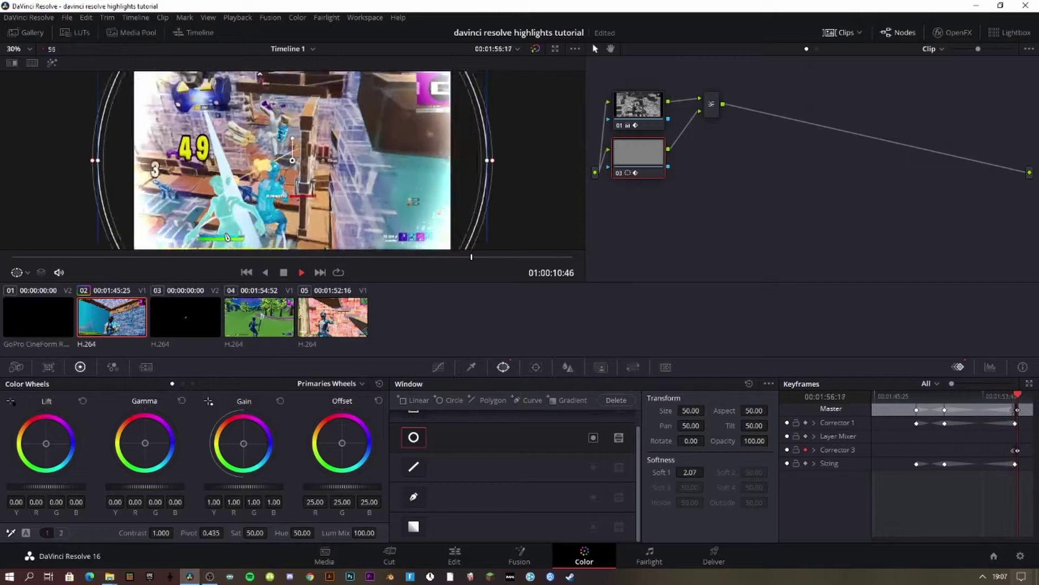
key(space)
click(455, 557)
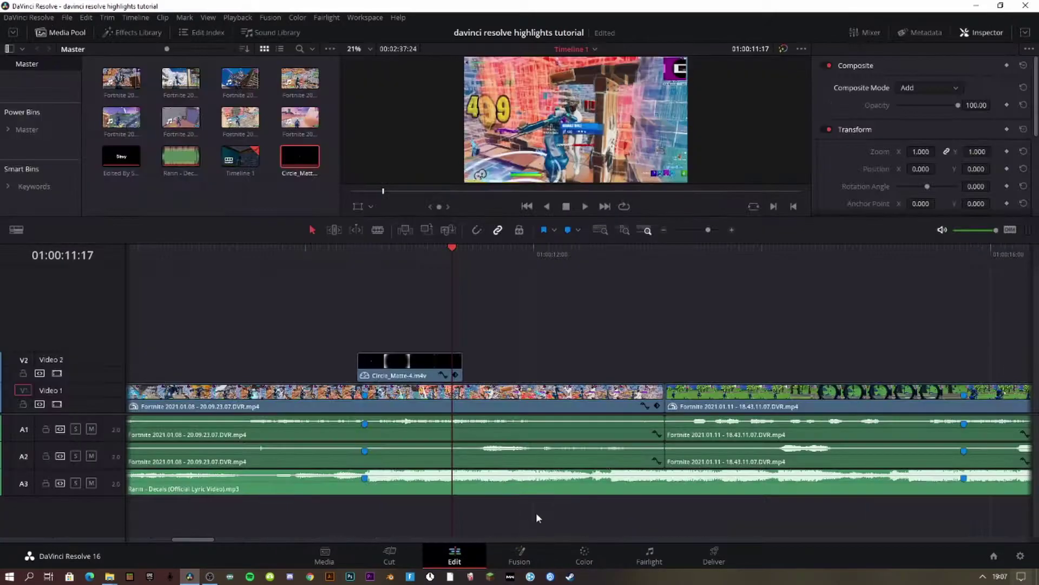
click(303, 251)
key(space)
click(304, 252)
key(space)
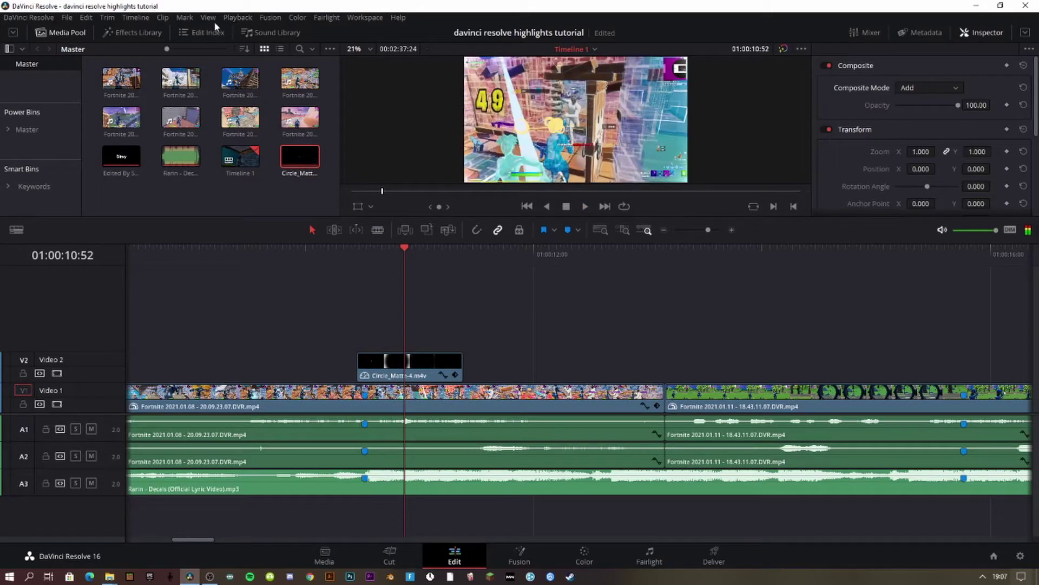
Change a playback setting and replay the circle transition through to the next gameplay clip
click(238, 18)
mouse_move(245, 56)
click(455, 65)
click(329, 253)
key(space)
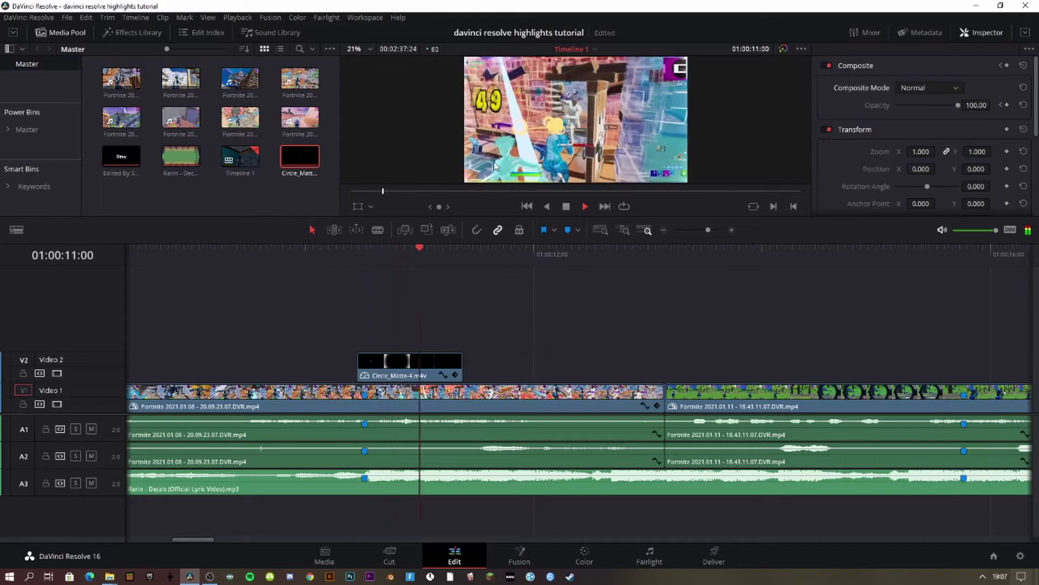
key(space)
click(301, 253)
key(space)
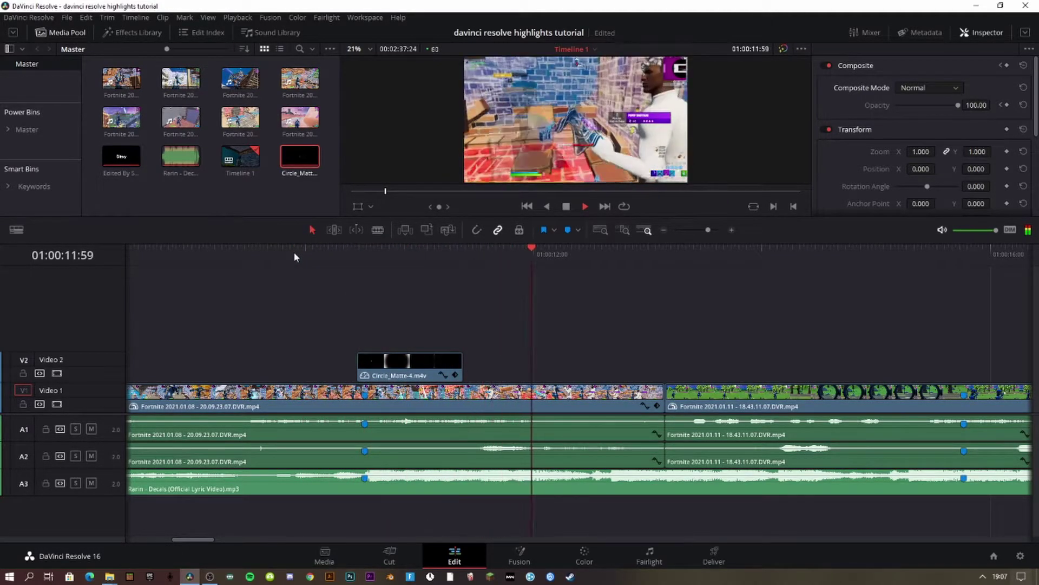
key(space)
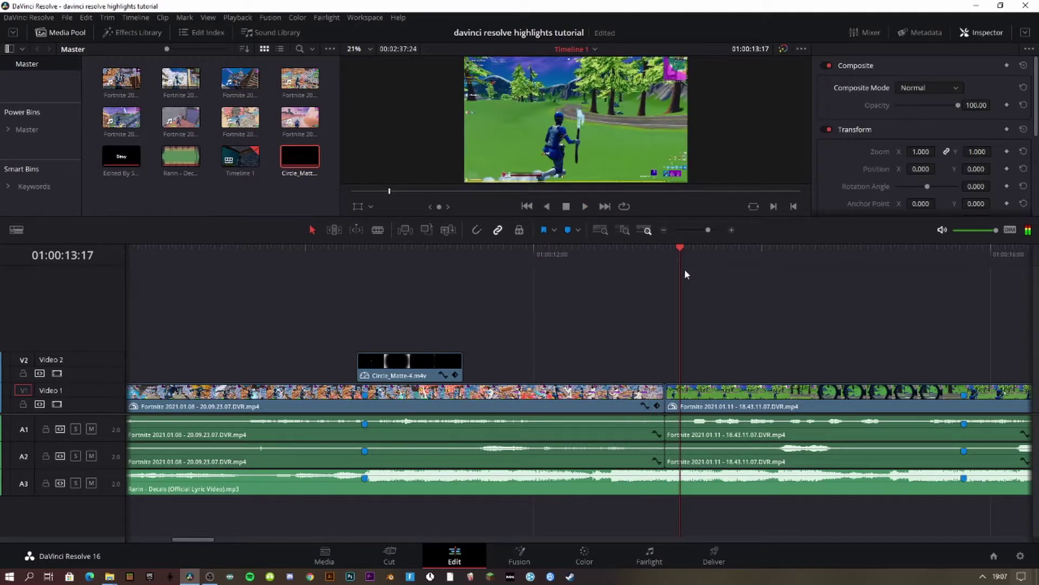
Step the playhead back to the cut between the two gameplay clips at 01:00:13:09
key(Left)
key(Left)
key(Left)
key(Left)
key(Left)
key(Left)
key(Left)
key(Left)
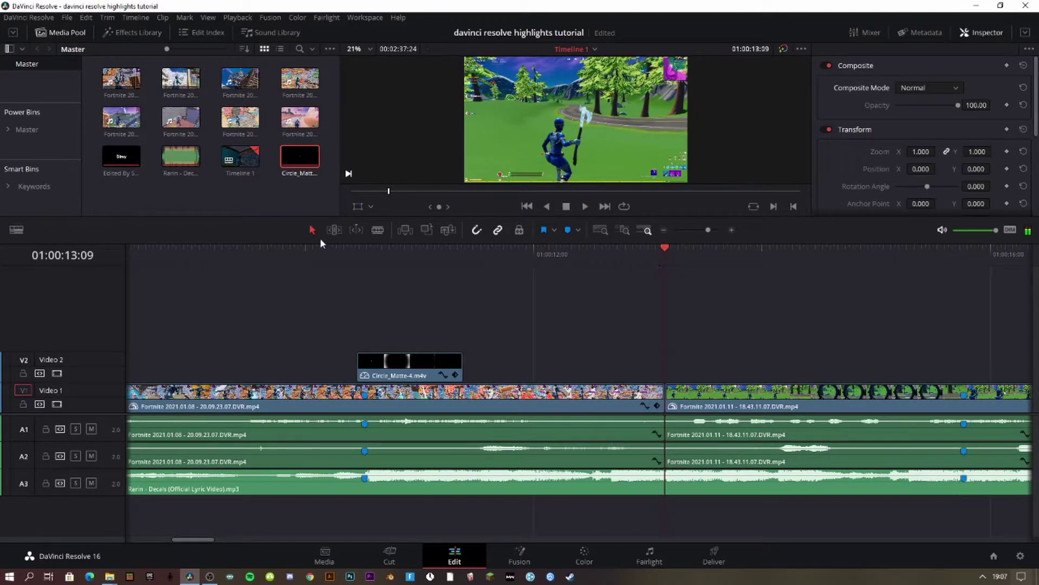
Add the MrAT-SpinClock video transition at the cut between the two gameplay clips and play it back
click(132, 32)
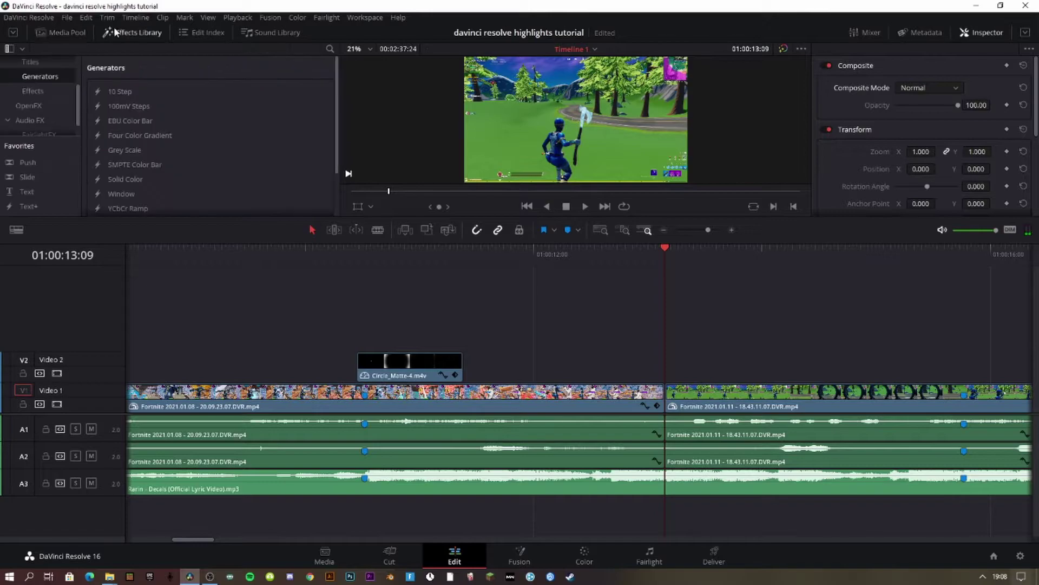
scroll(39, 113, up, 3)
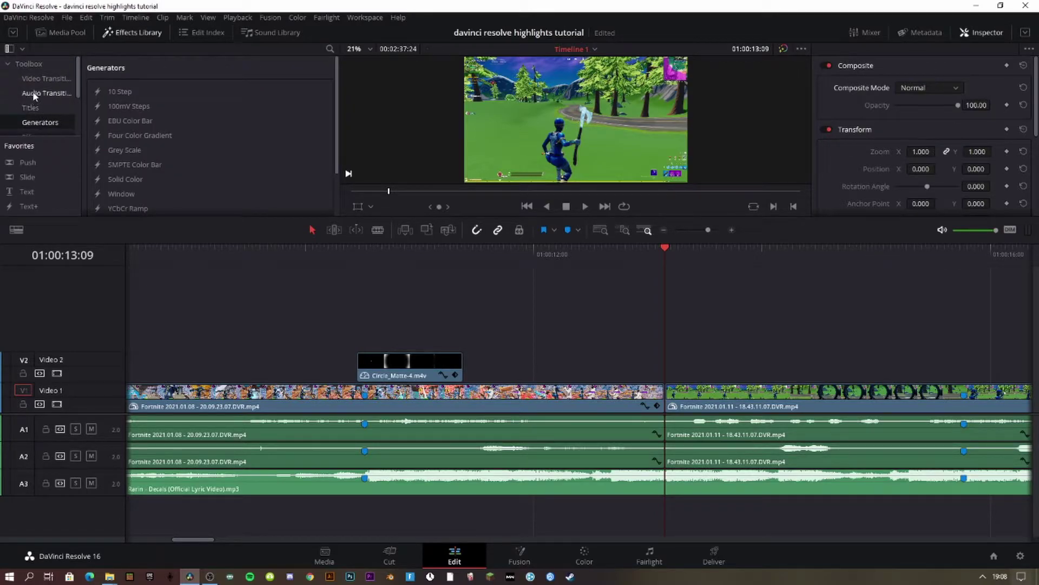
click(41, 82)
scroll(193, 142, down, 10)
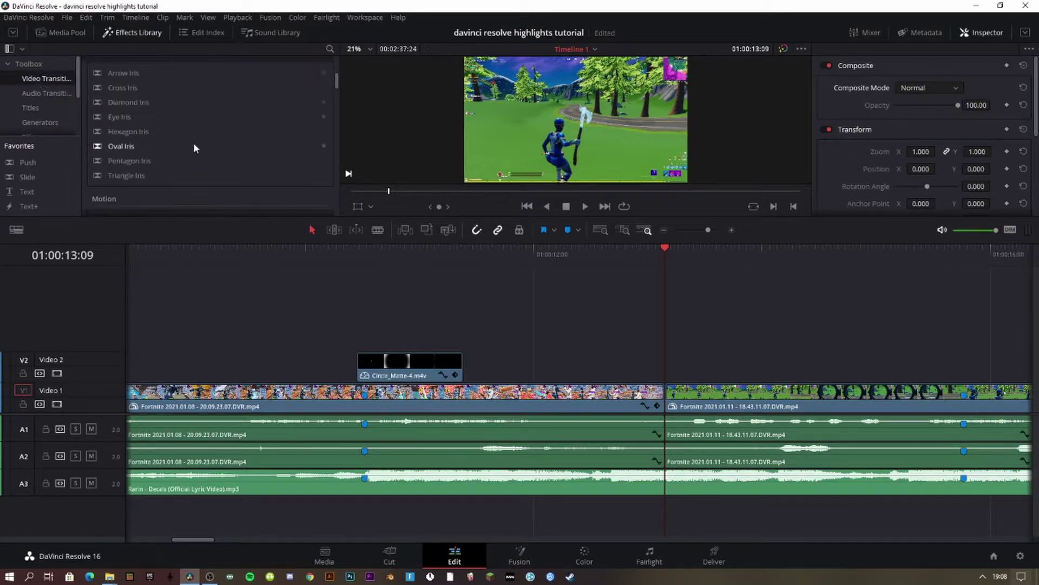
scroll(179, 149, up, 3)
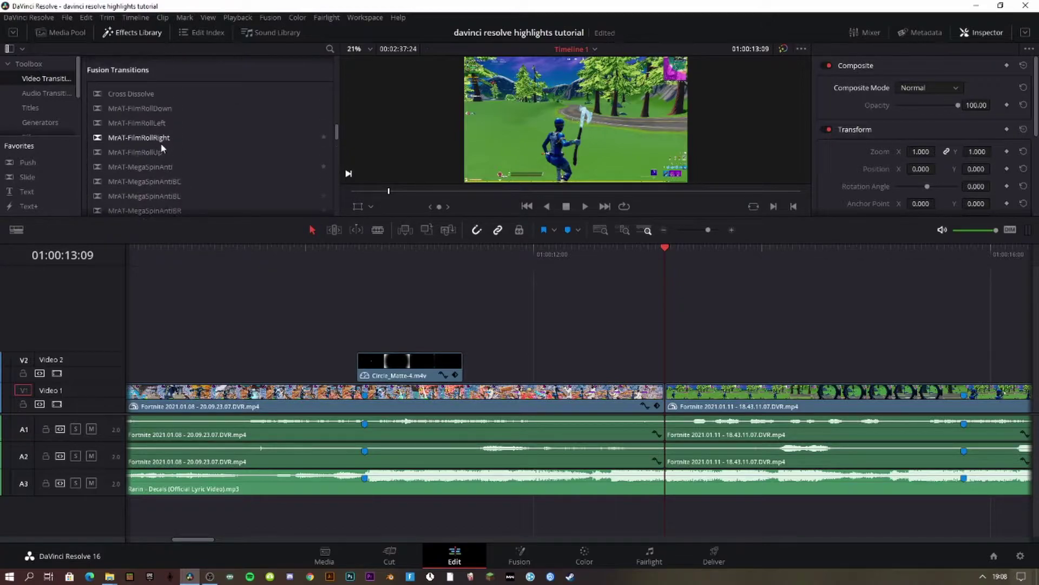
scroll(151, 136, down, 10)
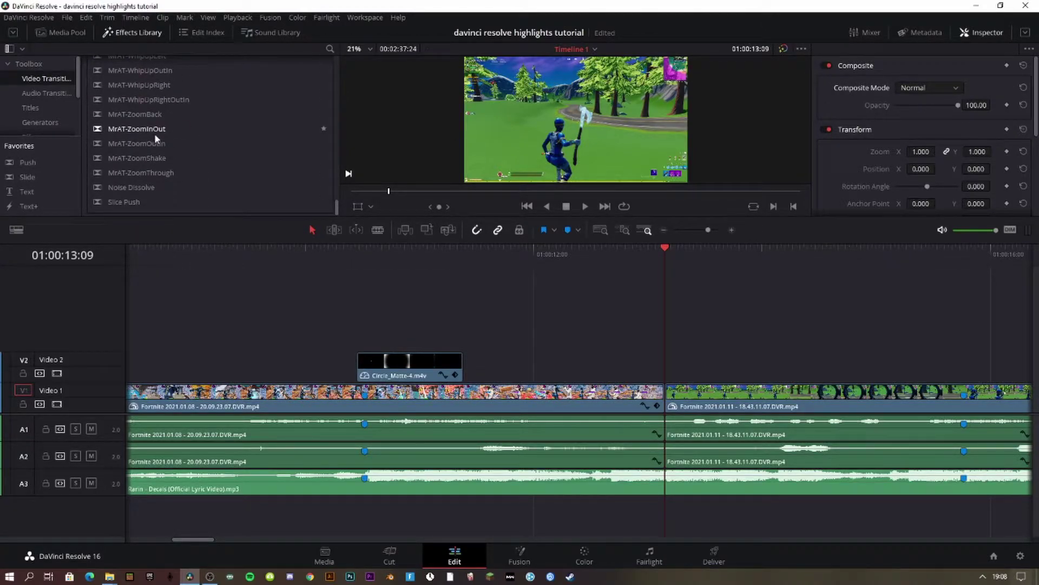
scroll(146, 141, up, 3)
scroll(134, 150, up, 5)
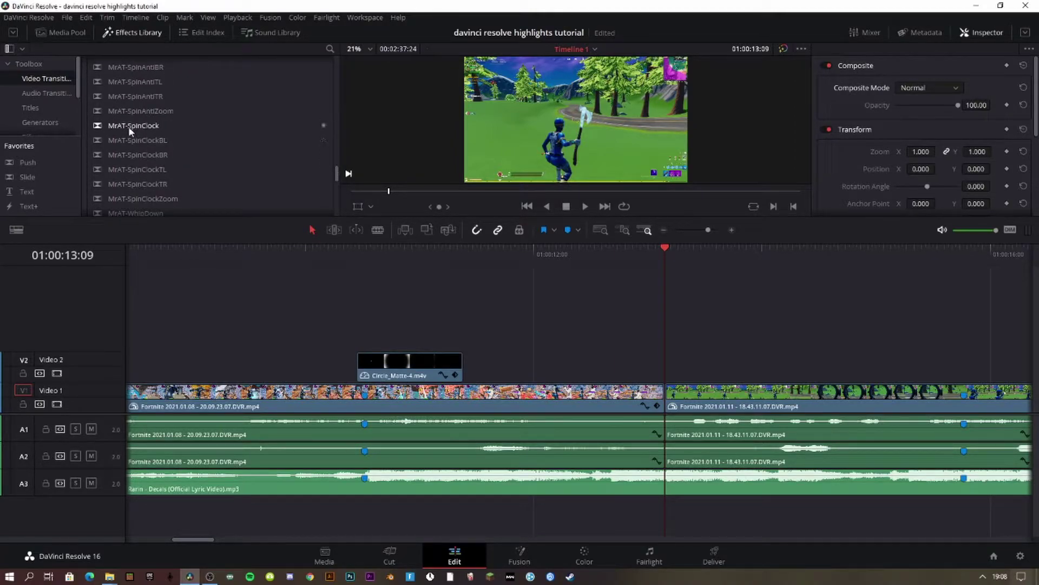
drag(126, 128, 639, 393)
drag(571, 254, 579, 279)
key(space)
key(space)
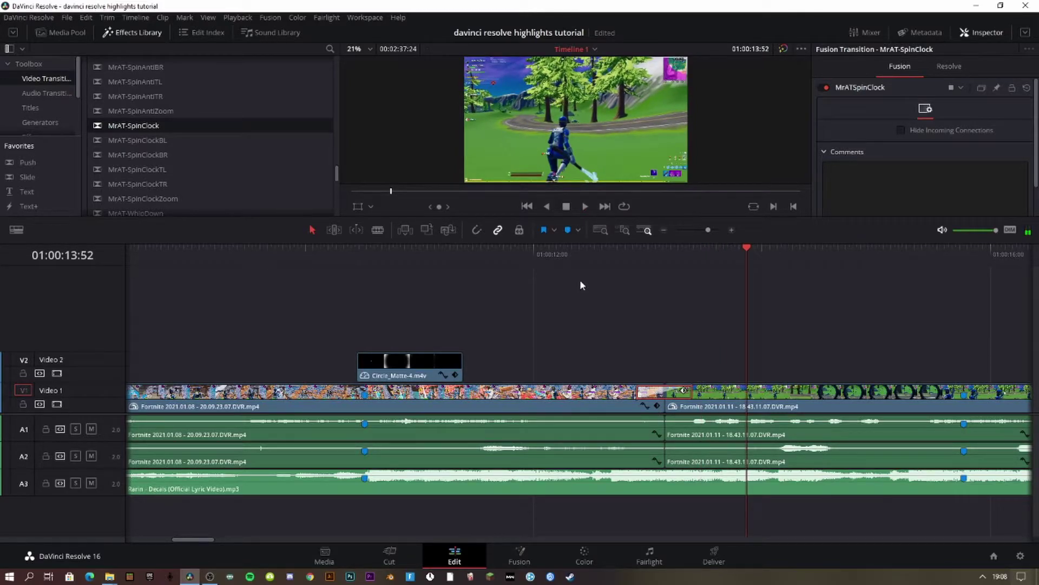
Try the 1.mp3 sound effect on a new audio track under the spin transition, and undo its placement
click(43, 32)
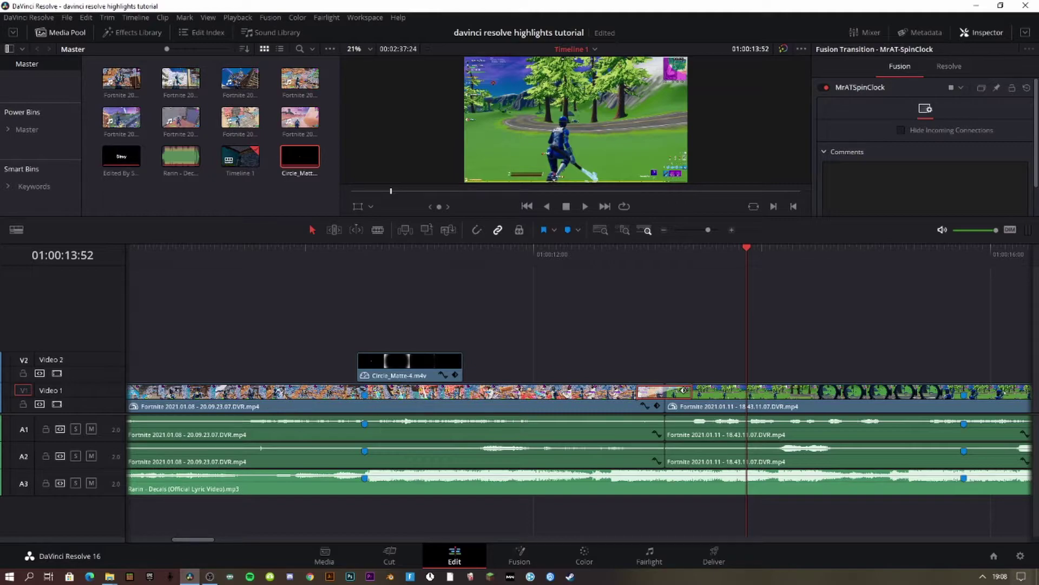
click(110, 576)
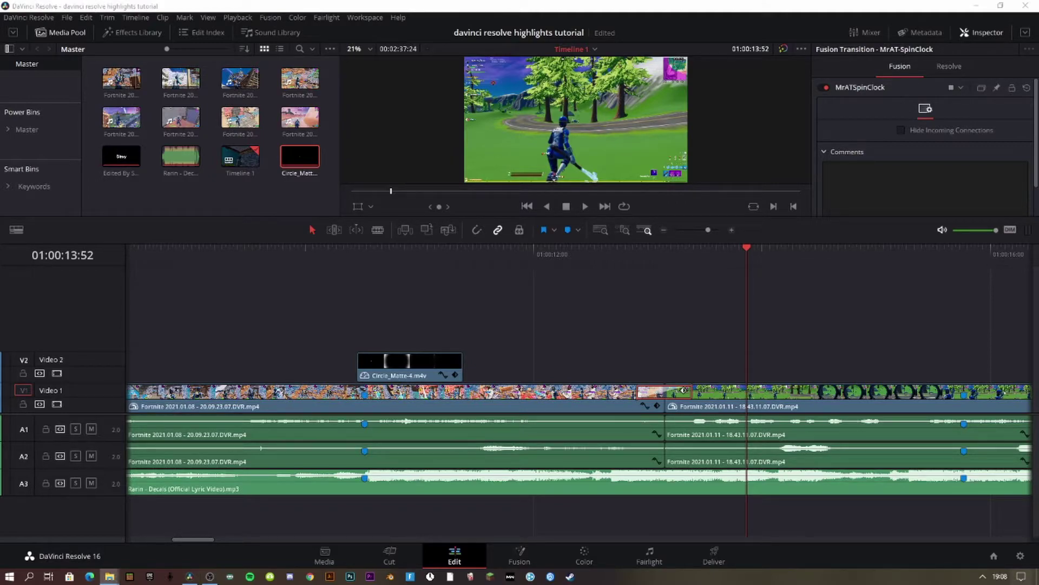
drag(1026, 343, 560, 520)
click(615, 261)
key(space)
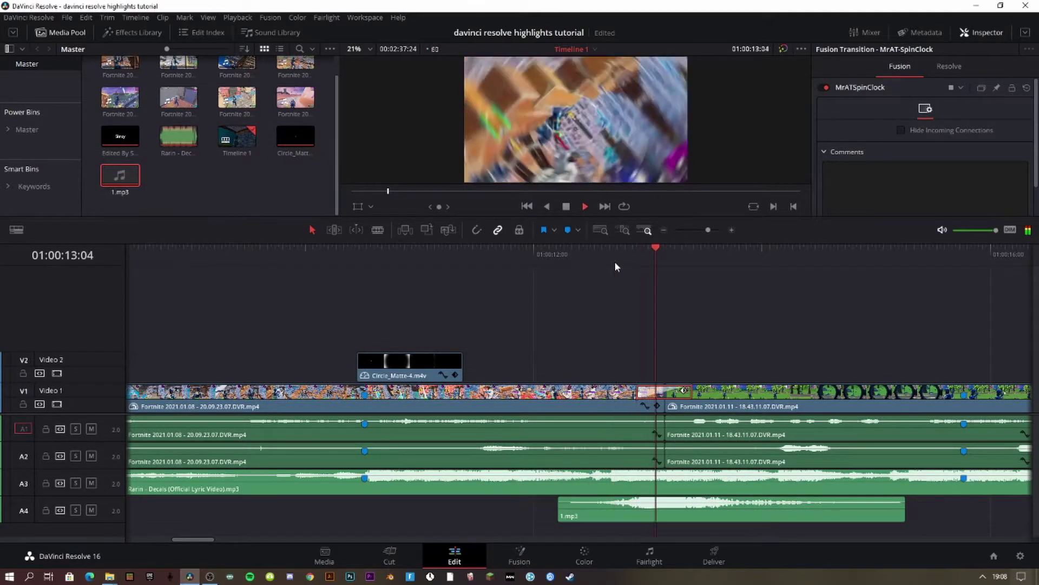
key(space)
key(ctrl+z)
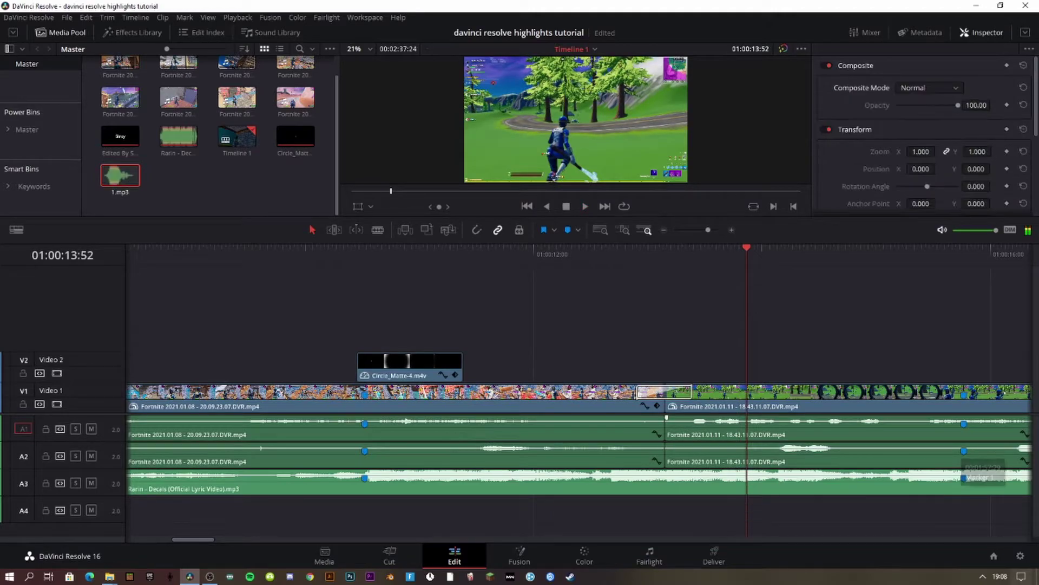
Bring 7.mp3 from File Explorer onto audio track A4 under the spin transition and play it back
key(alt+Tab)
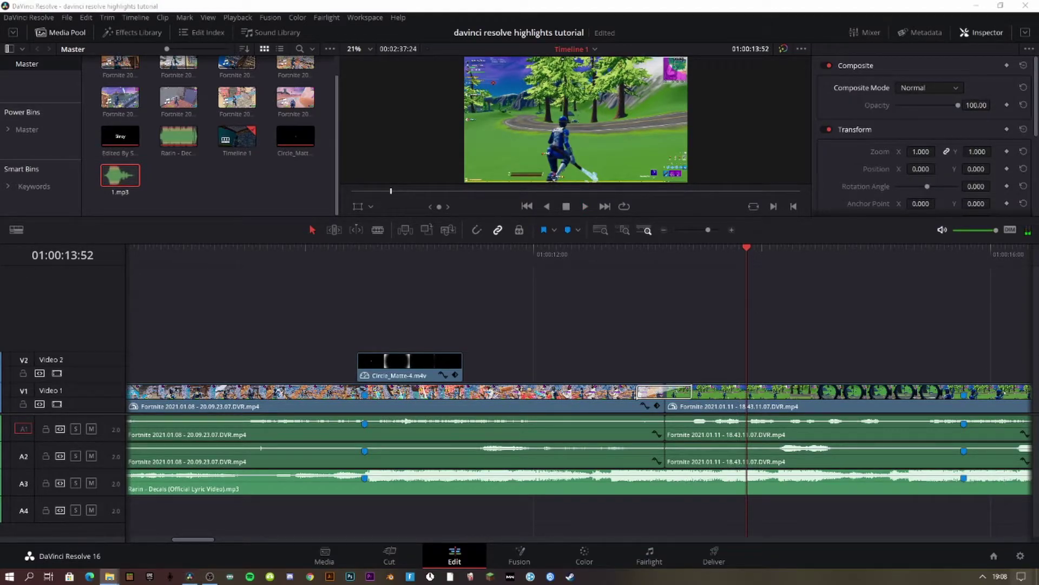
drag(1018, 487, 569, 503)
click(602, 259)
key(space)
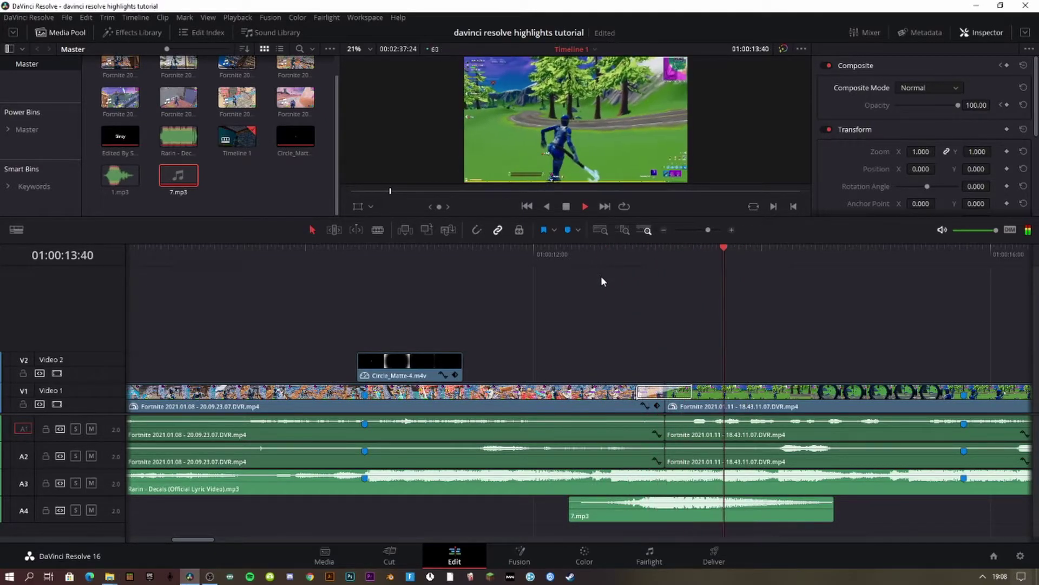
Set the clip volume of 7.mp3 on audio track A4 to -4.20 and play back the spin transition
click(665, 512)
mouse_move(986, 88)
mouse_down()
mouse_move(975, 88)
mouse_move(990, 88)
mouse_up()
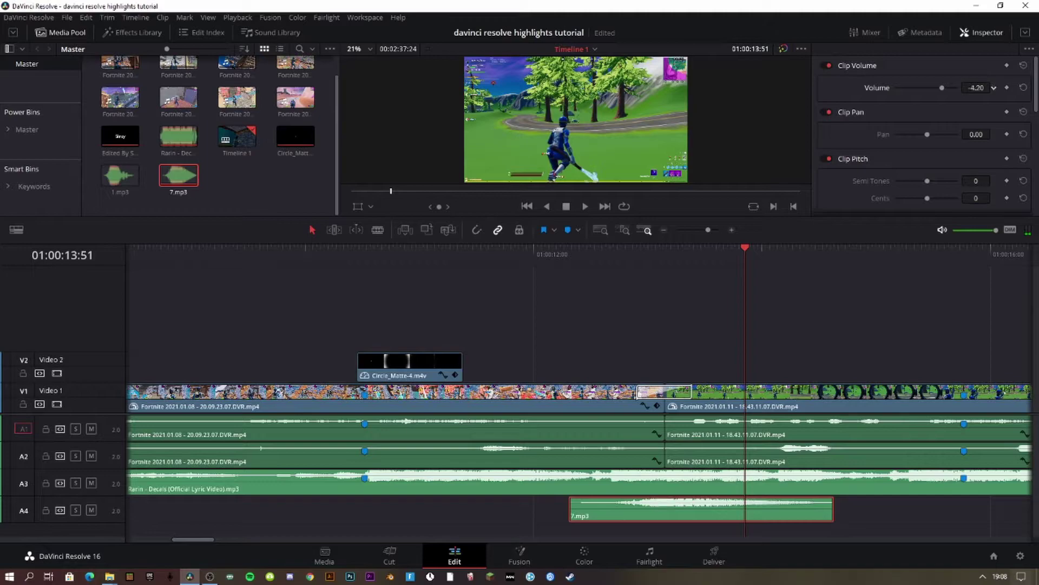
click(587, 254)
key(space)
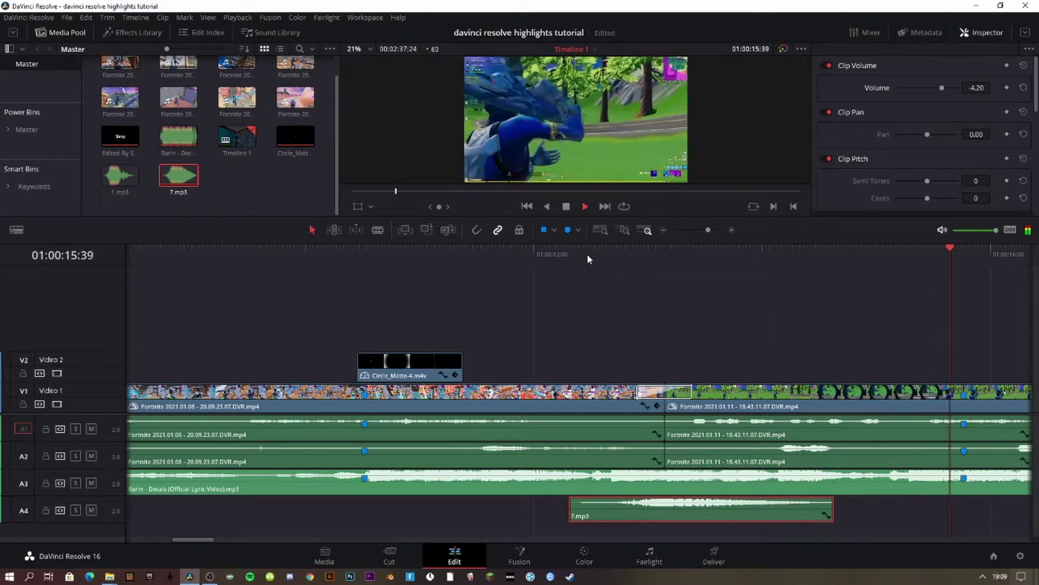
key(space)
Place the playhead on the beat marker at 01:00:15:46 in the second gameplay clip
scroll(794, 305, left, 5)
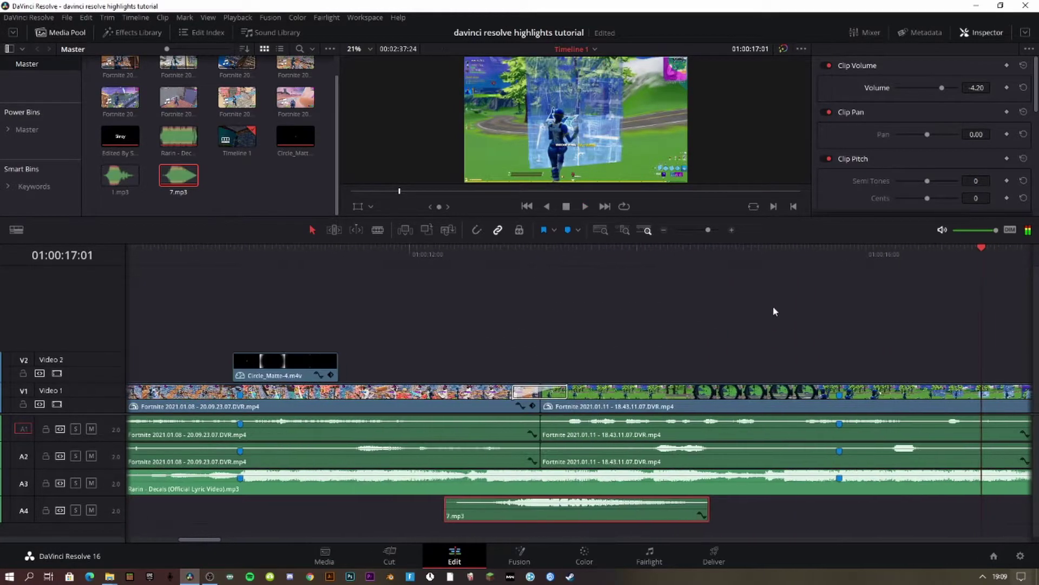
scroll(460, 325, right, 2)
drag(726, 255, 690, 259)
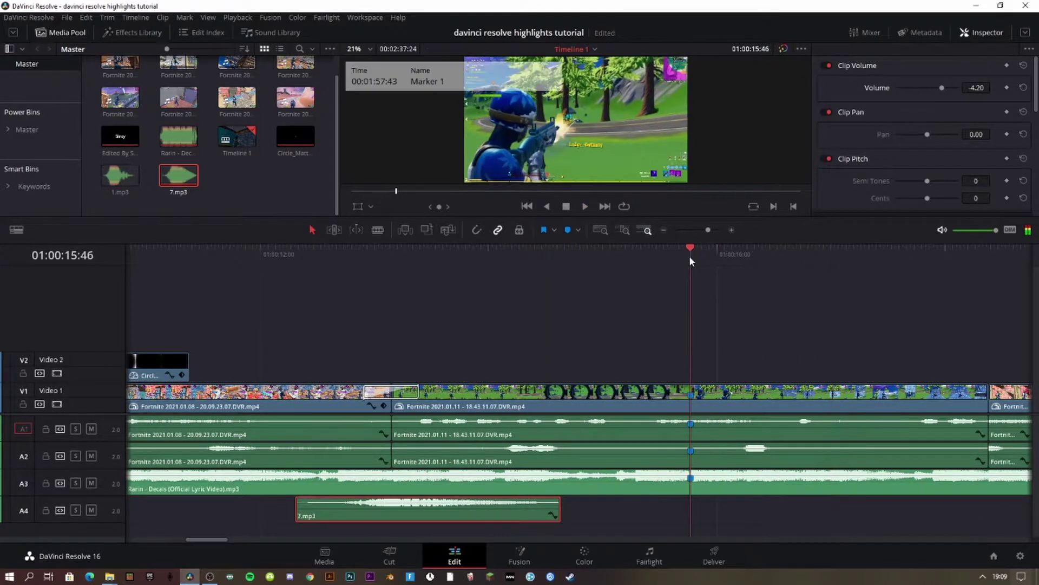
Search the OpenFX filters for "shake" and apply Camera Shake to the clip Fortnite 2021.01.11 - 18.43.11.07.DVR.mp4
click(712, 394)
click(132, 32)
scroll(30, 81, down, 2)
scroll(30, 81, down, 2)
scroll(176, 126, up, 3)
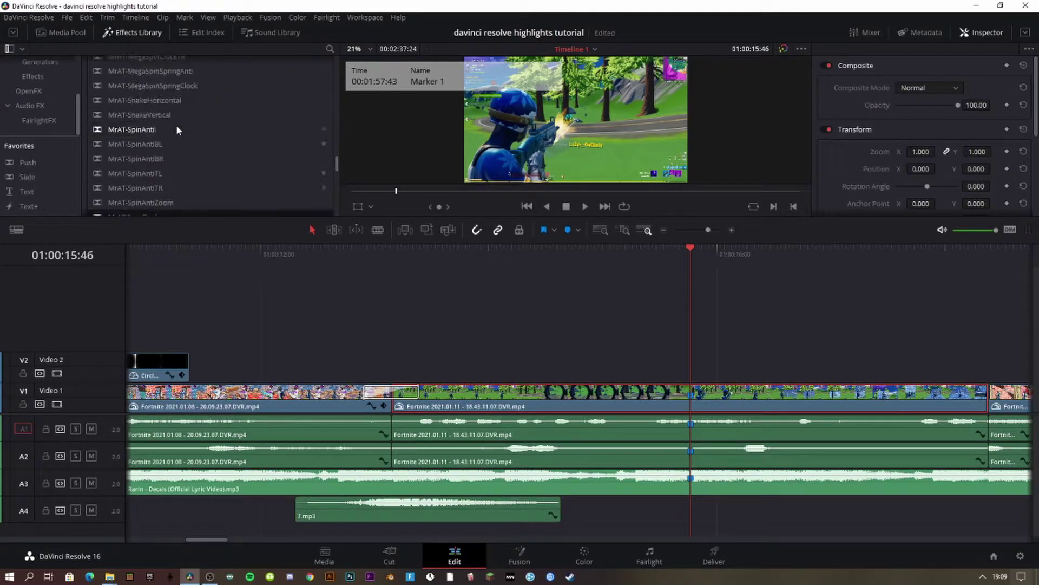
scroll(49, 111, up, 3)
scroll(42, 116, down, 2)
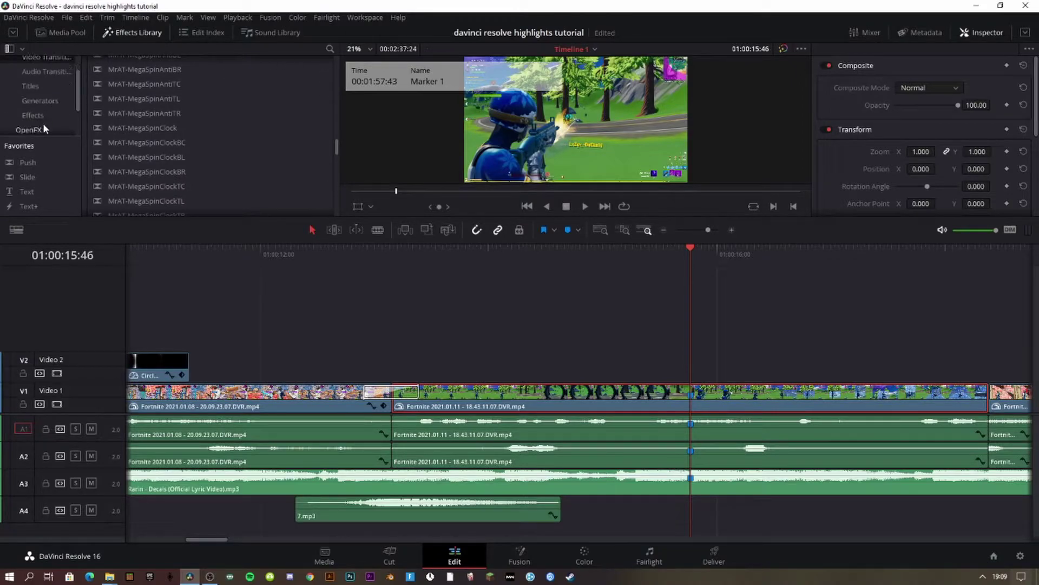
click(38, 103)
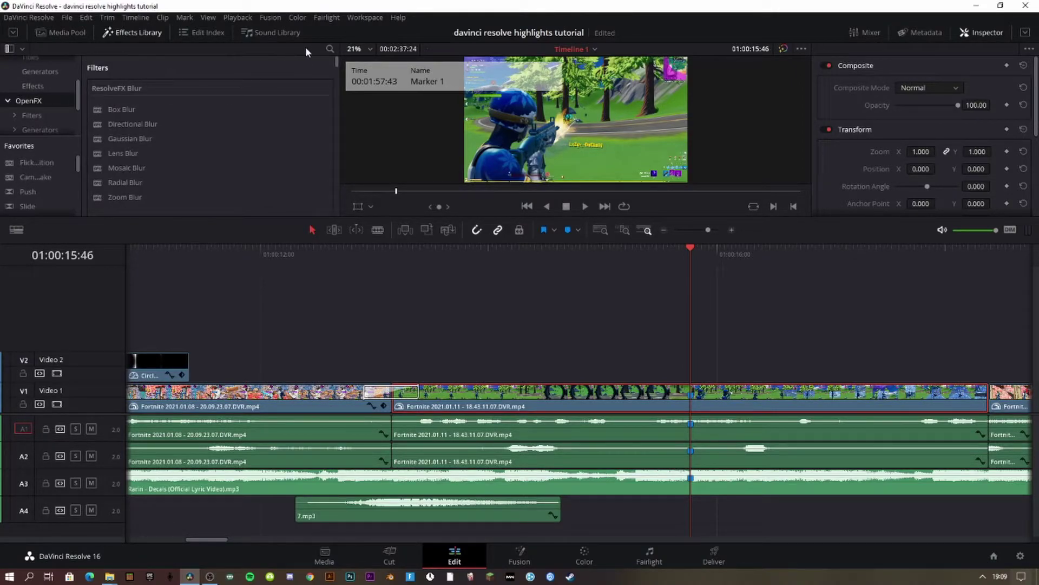
click(329, 50)
text(shake)
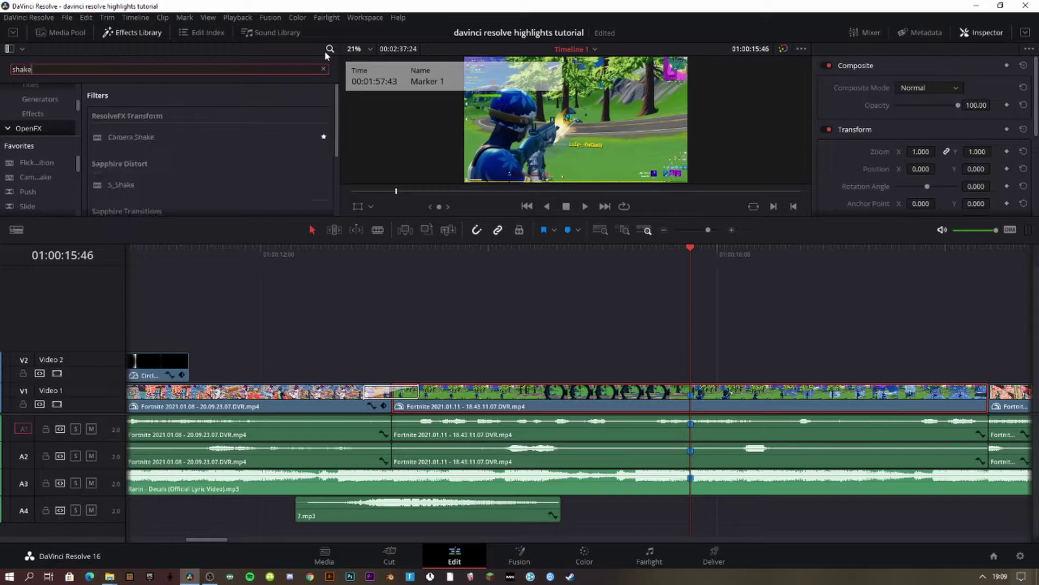
drag(147, 136, 706, 391)
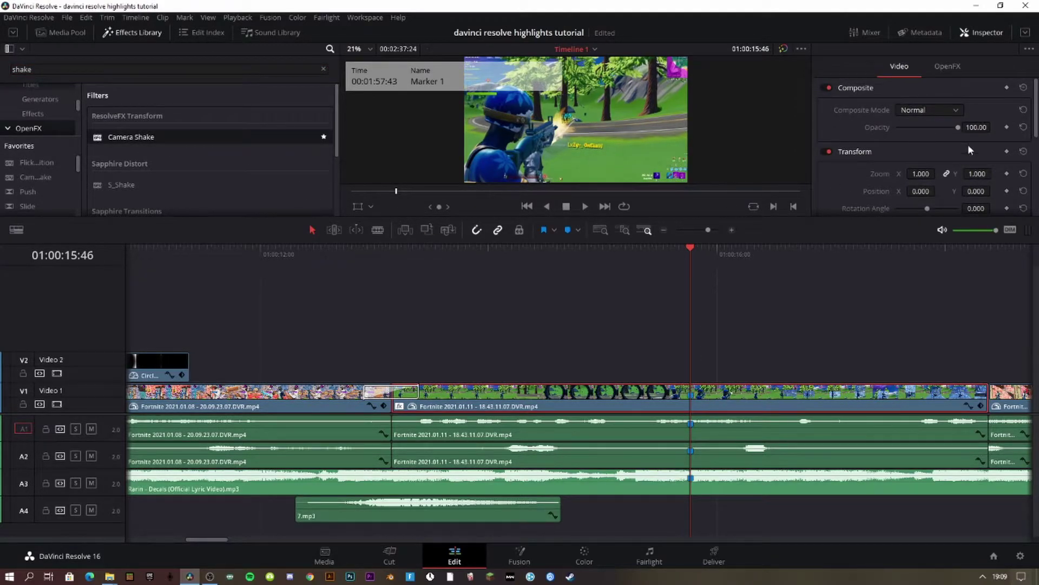
Keyframe Camera Shake's Motion Scale and Speed Scale at the marker, with Speed Scale set to 1.627
click(945, 66)
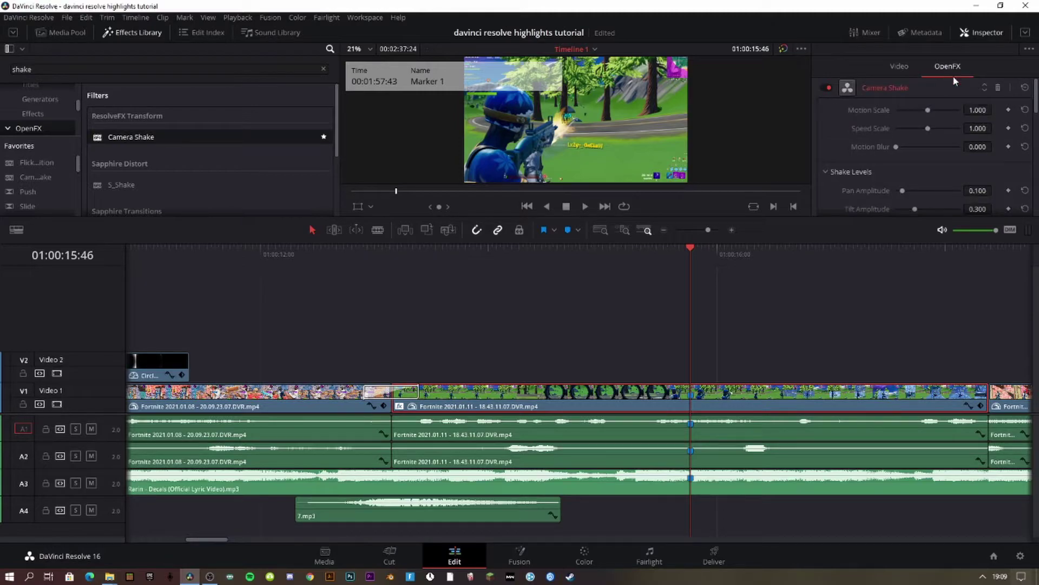
click(1009, 110)
click(1008, 128)
drag(928, 128, 948, 129)
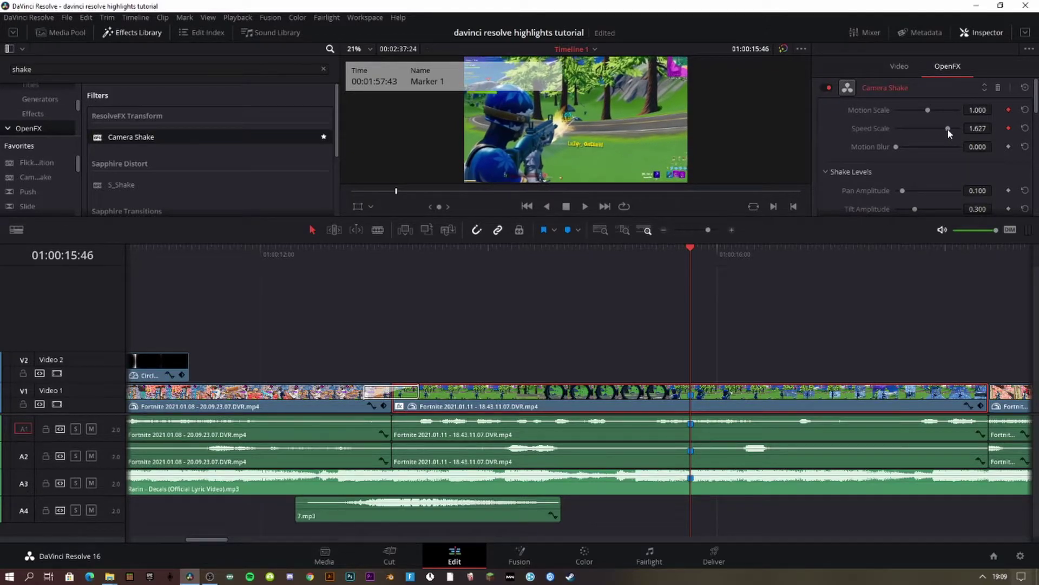
Set Camera Shake's Motion Scale and Speed Scale to 0.000 five frames earlier, at 01:00:15:41
key(Left)
key(Left)
key(Left)
key(Left)
key(Left)
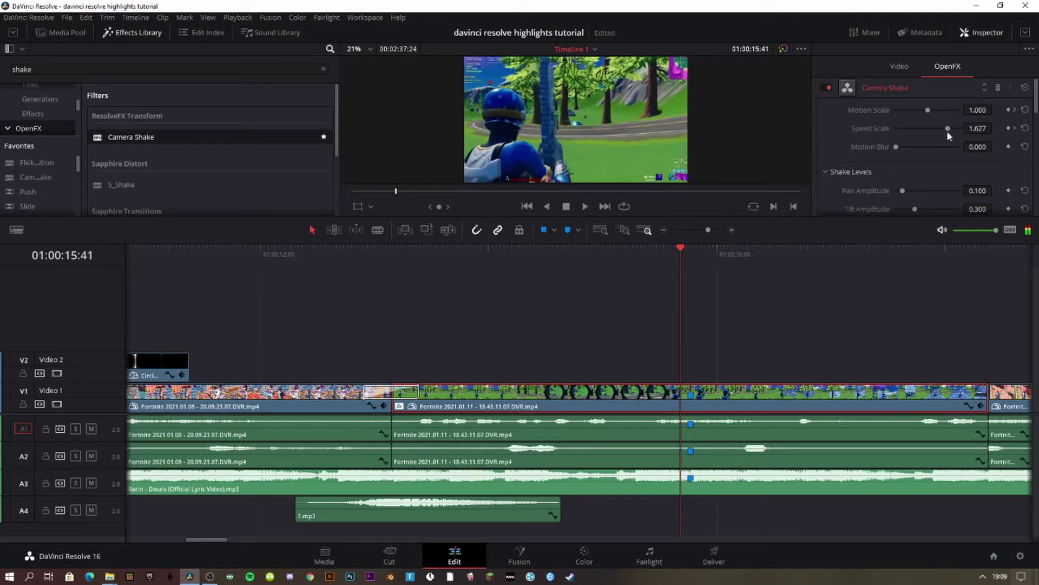
drag(947, 130, 896, 110)
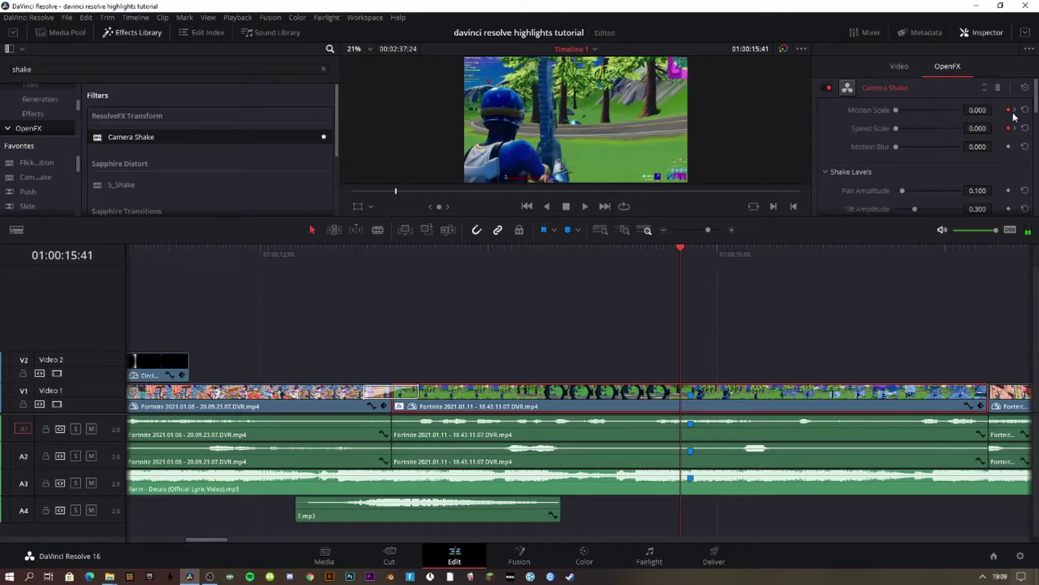
Add Zoom to Crop keyframes for Camera Shake at 01:00:15:41 and at the marker at 01:00:15:46
scroll(986, 166, down, 5)
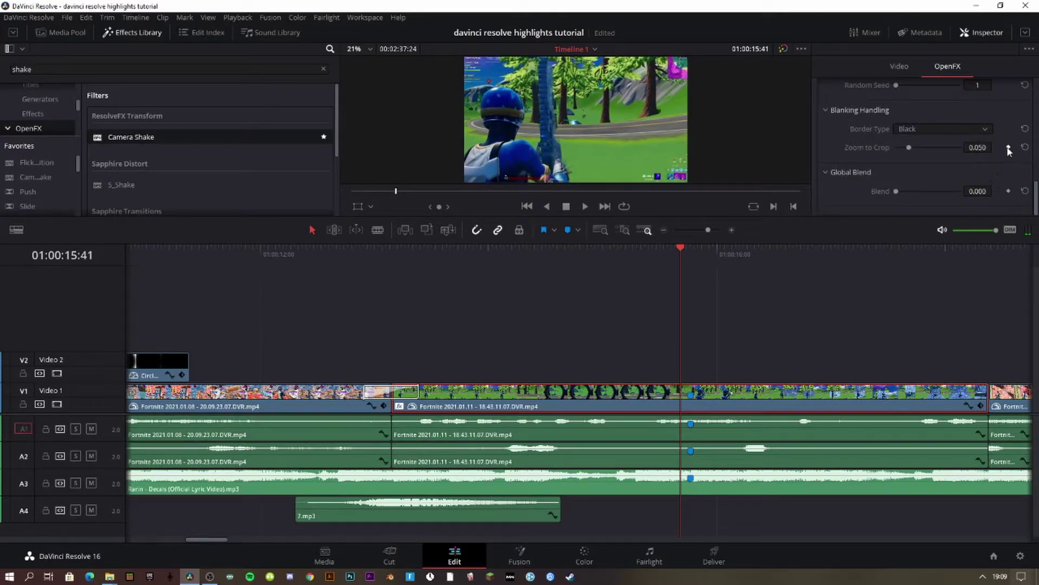
key(Right)
key(Right)
key(Right)
key(Right)
key(Right)
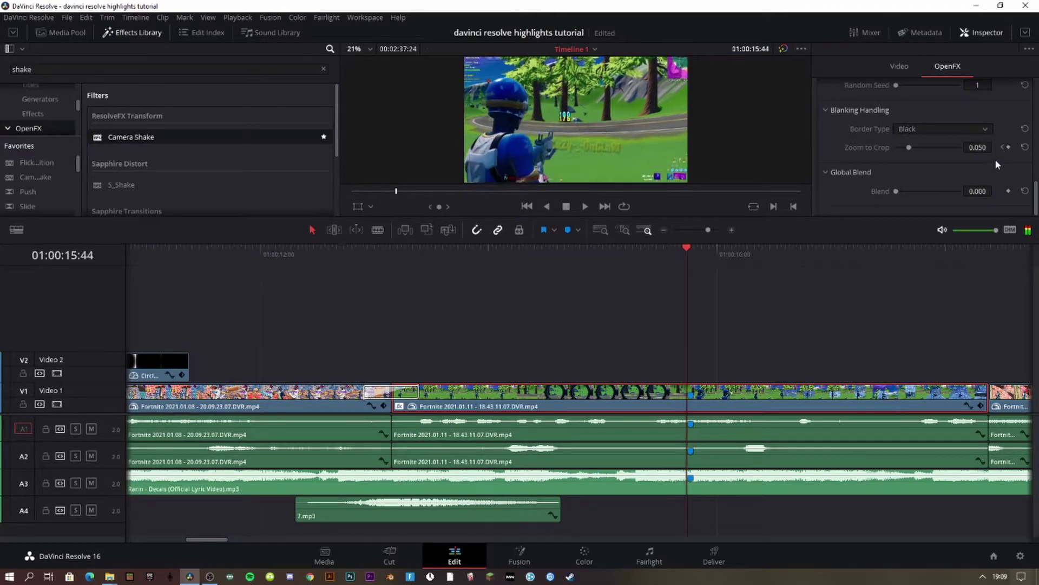
key(Left)
key(Left)
key(Left)
key(Left)
key(Left)
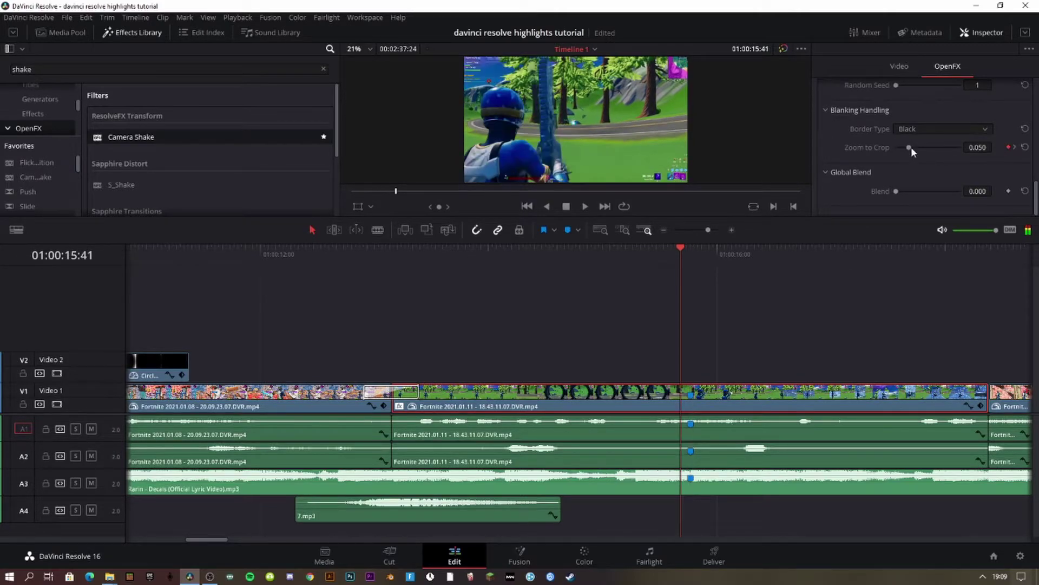
Set Camera Shake's Speed Scale to 0.254 at 01:00:16:00 and play back the shake
scroll(991, 165, up, 5)
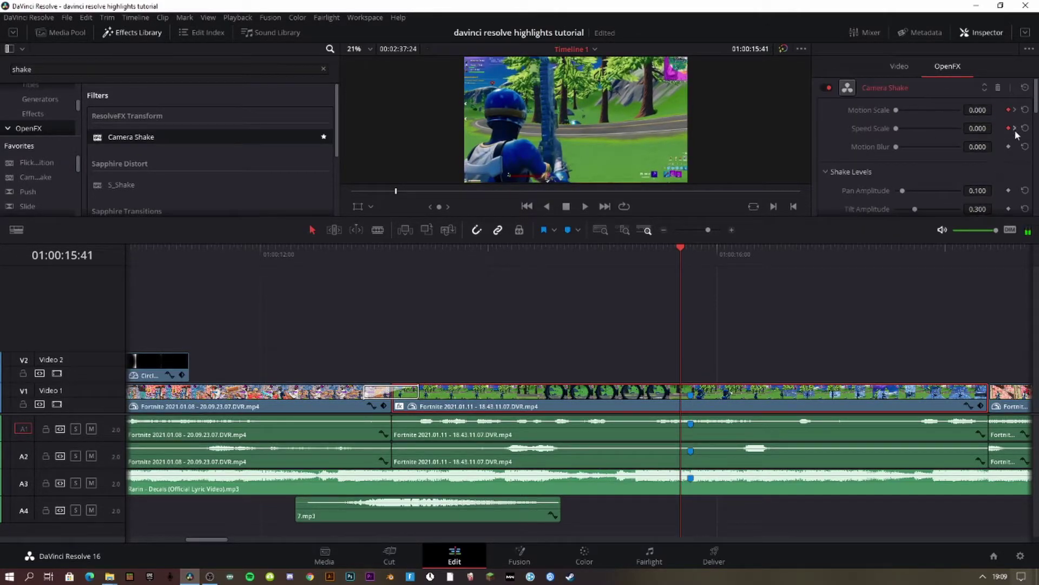
key(Right)
key(Right)
key(Right)
key(Right)
key(Right)
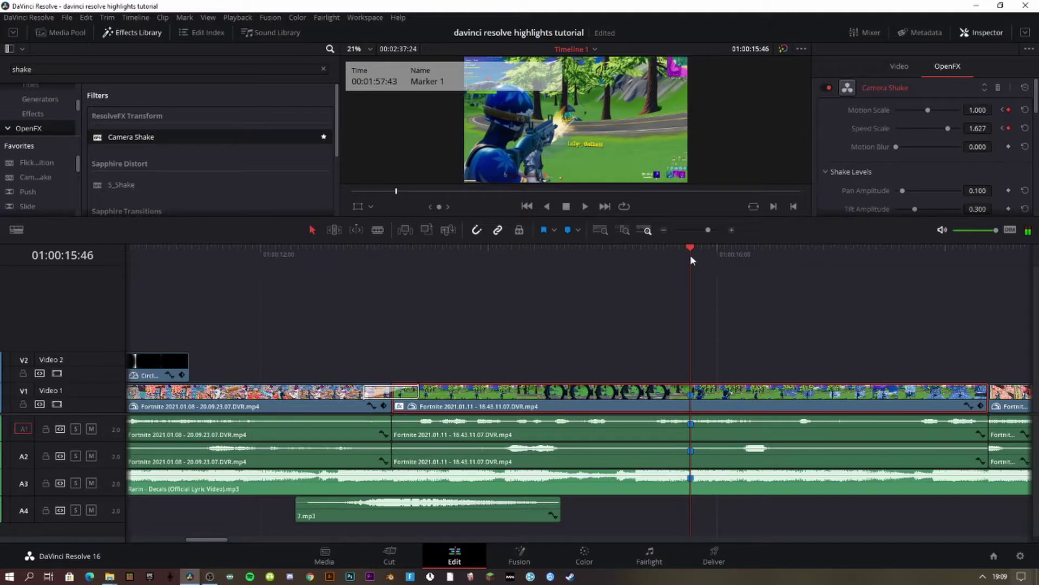
drag(696, 254, 717, 255)
drag(948, 128, 904, 129)
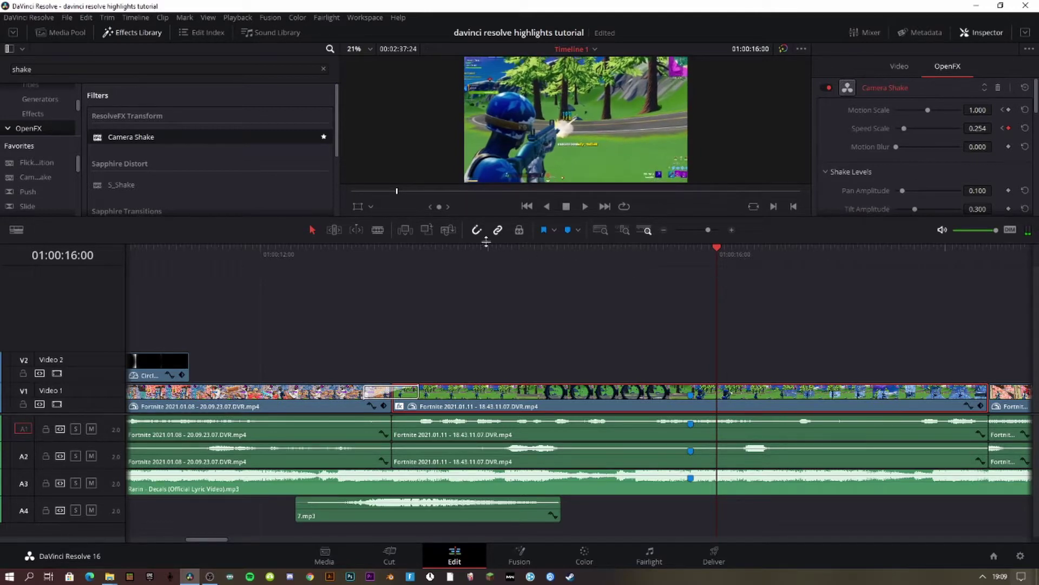
key(space)
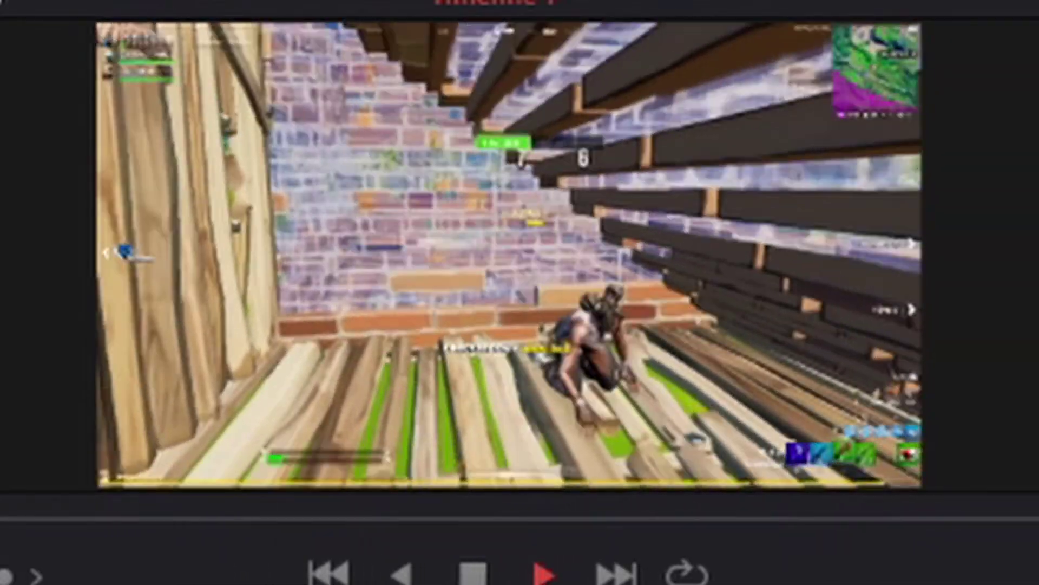
key(space)
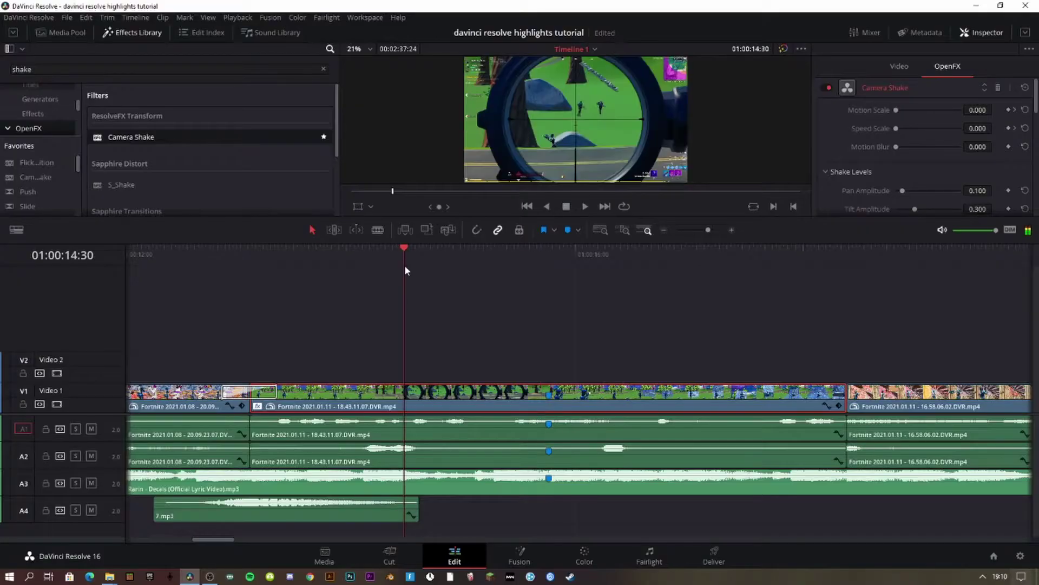
Return the playhead to the marker at 01:00:15:46 and search the OpenFX filters for "glow"
mouse_move(563, 259)
mouse_down()
mouse_move(521, 259)
mouse_move(548, 259)
mouse_up()
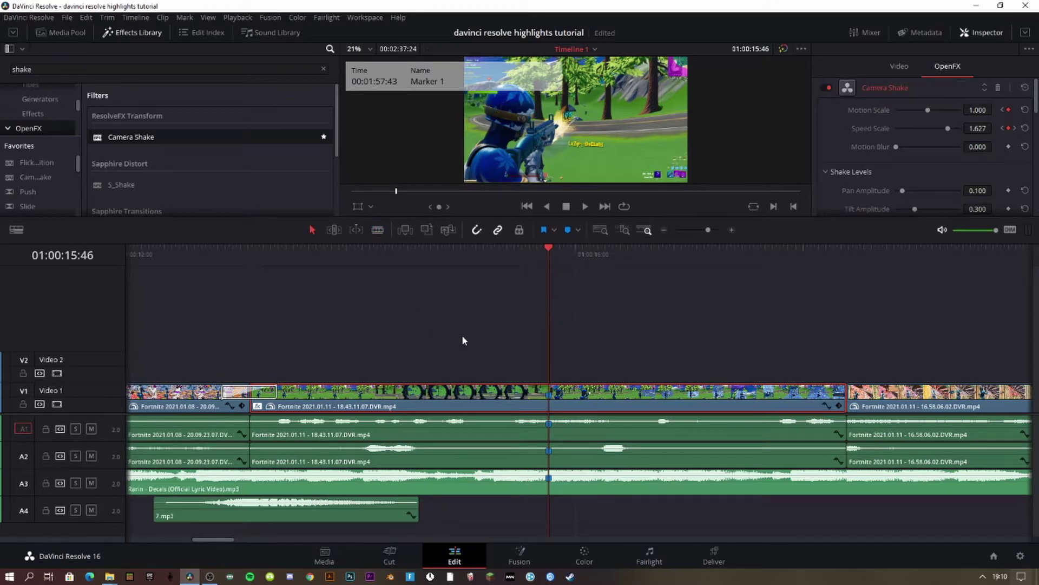
scroll(472, 335, left, 3)
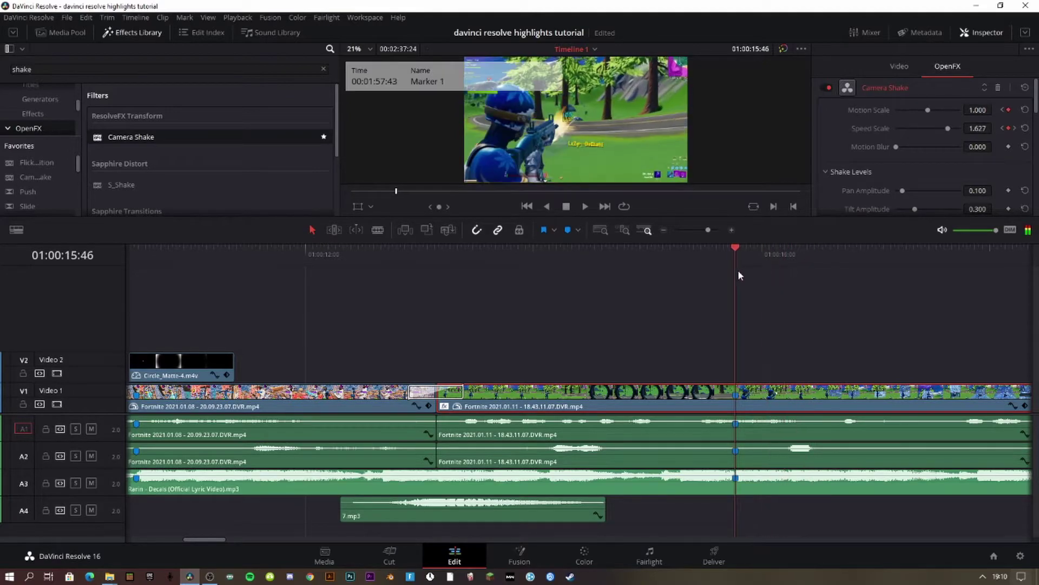
click(324, 70)
text(glow)
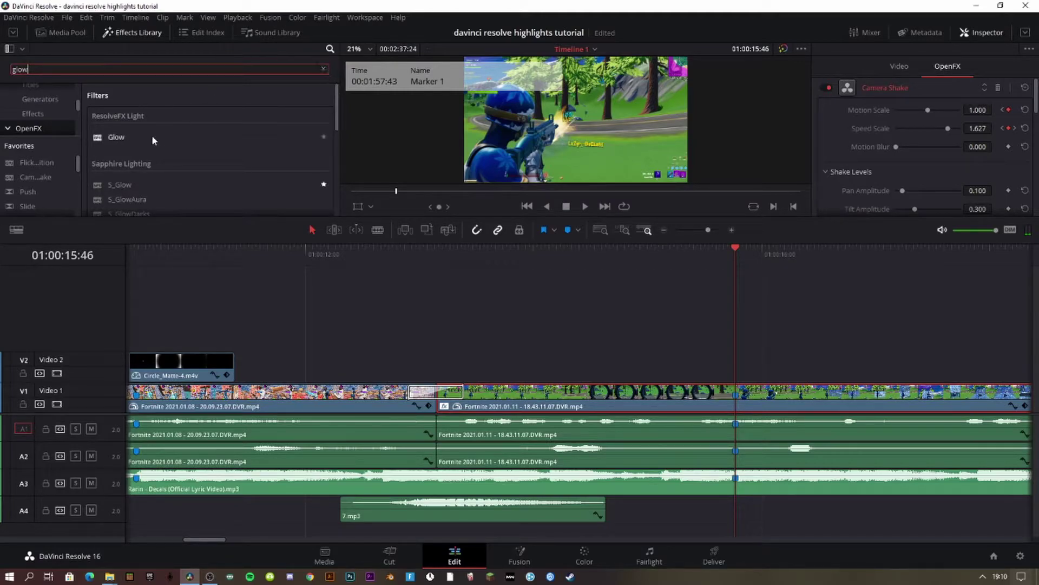
Try the ResolveFX Glow filter on the second gameplay clip and open its settings below Camera Shake
click(147, 140)
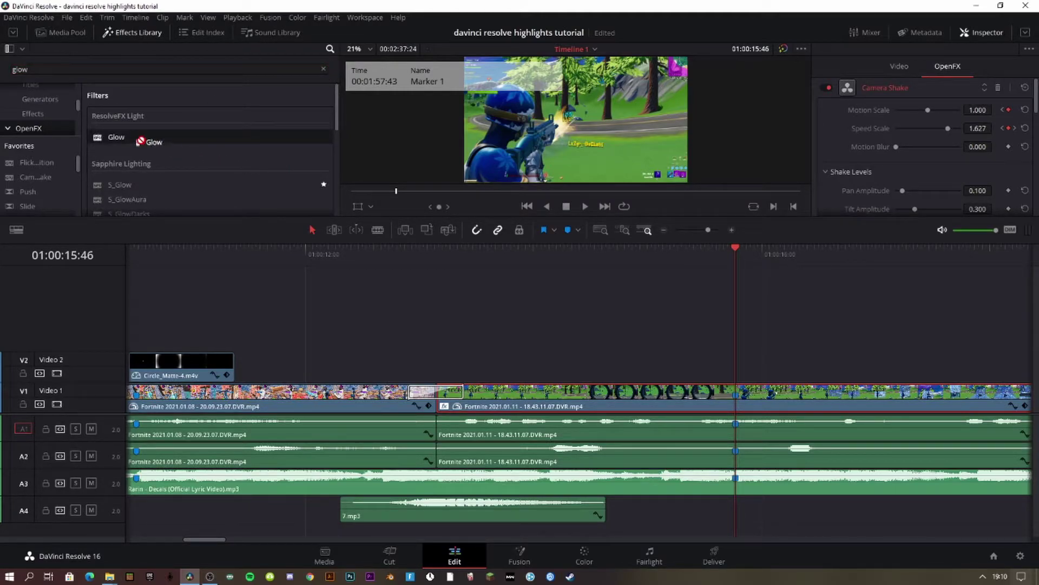
drag(135, 138, 714, 399)
drag(646, 252, 727, 268)
scroll(832, 159, down, 6)
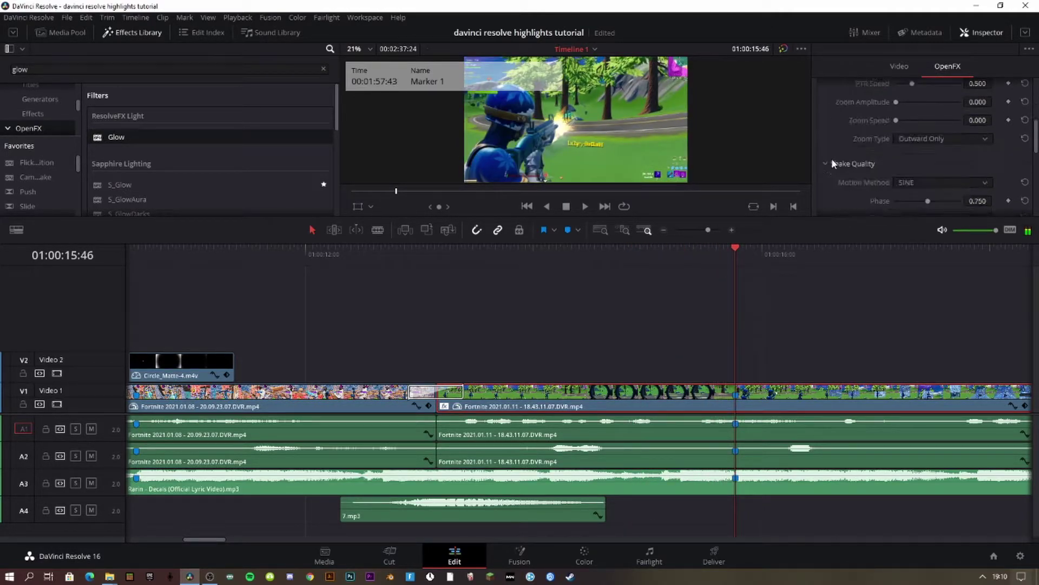
click(866, 206)
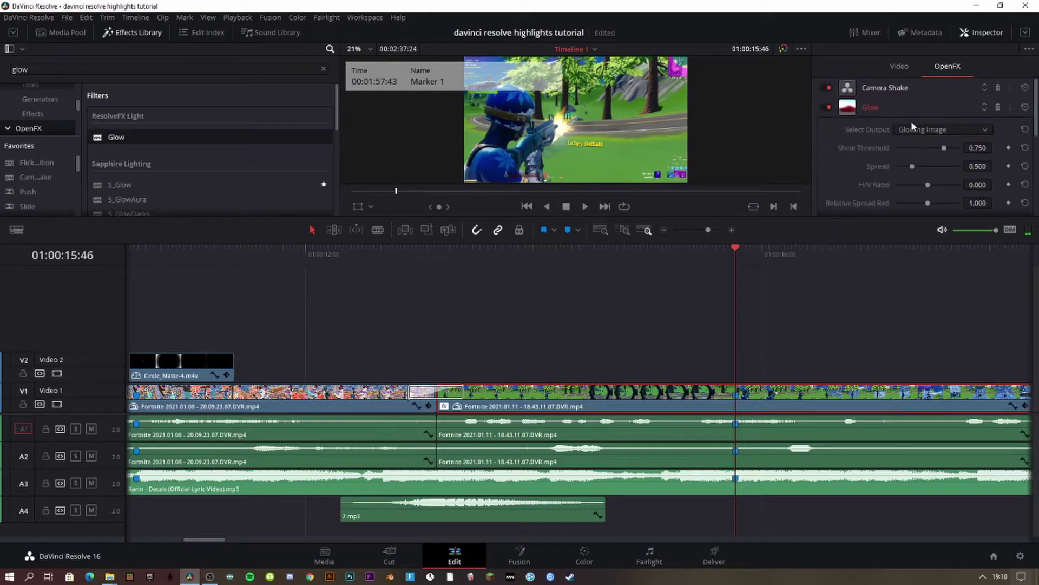
Try Glow with Shine Threshold 0.695 and Spread 0.237, and remove the Glow filter from the clip
drag(944, 147, 903, 172)
scroll(163, 172, down, 2)
scroll(162, 172, up, 2)
scroll(162, 172, down, 5)
scroll(159, 163, down, 1)
scroll(159, 163, up, 4)
scroll(160, 168, up, 3)
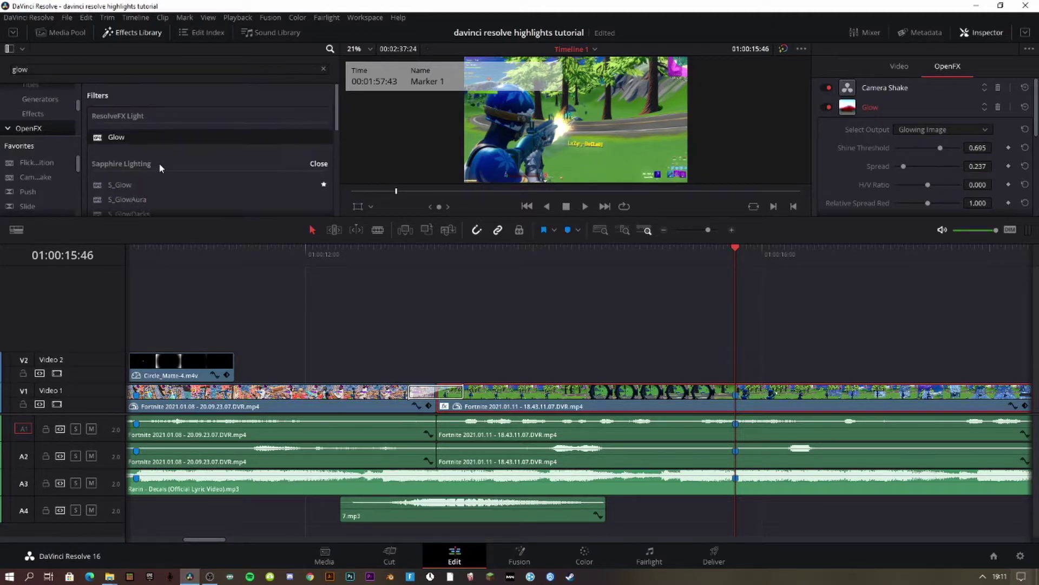
click(998, 106)
Apply the Sapphire S_Glow filter to the second gameplay clip and keyframe its Brightness at 5.000 on the marker
drag(120, 186, 744, 399)
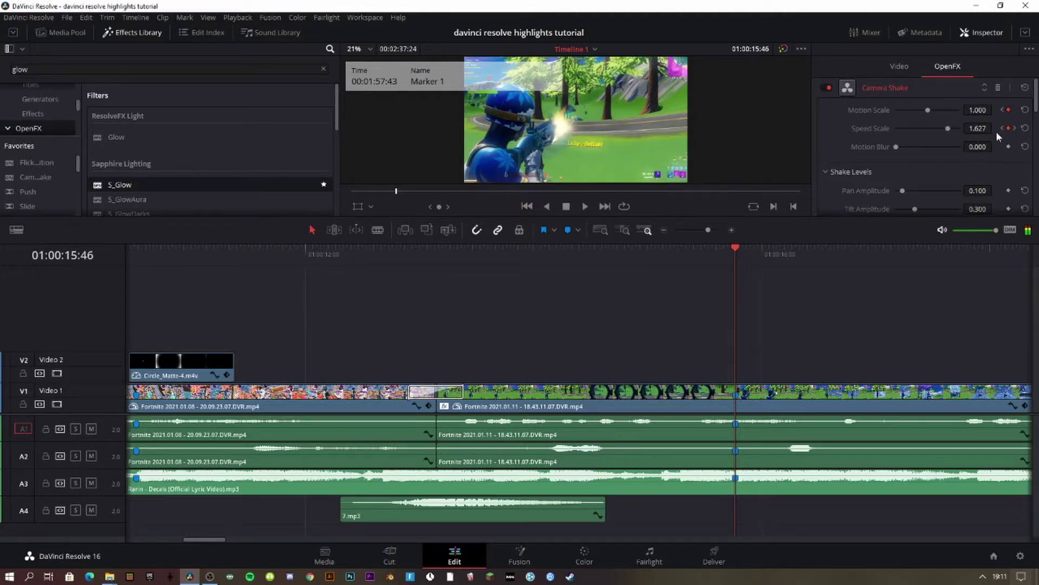
scroll(826, 161, down, 8)
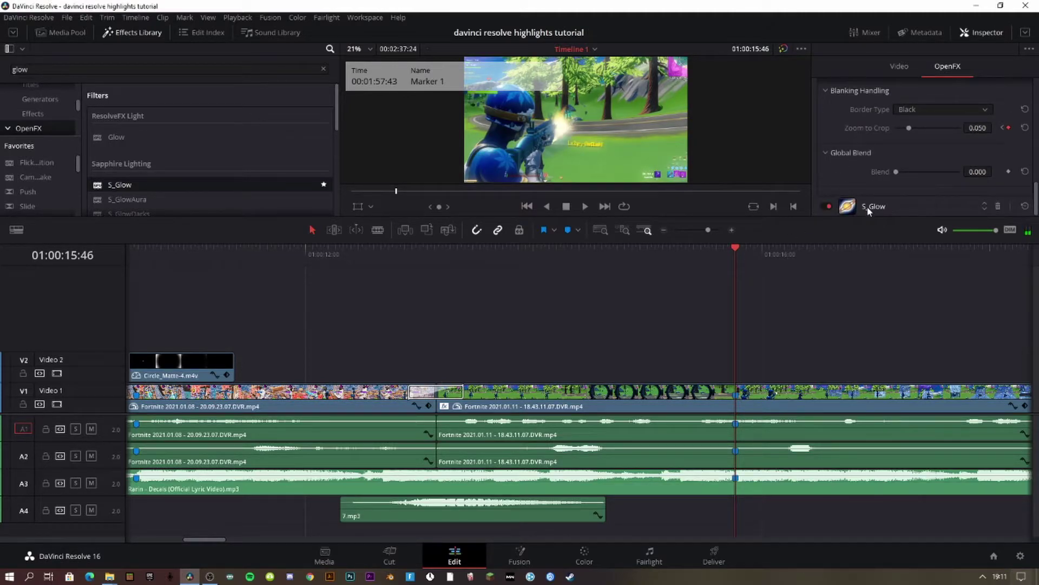
click(868, 210)
scroll(892, 156, down, 2)
drag(925, 157, 960, 161)
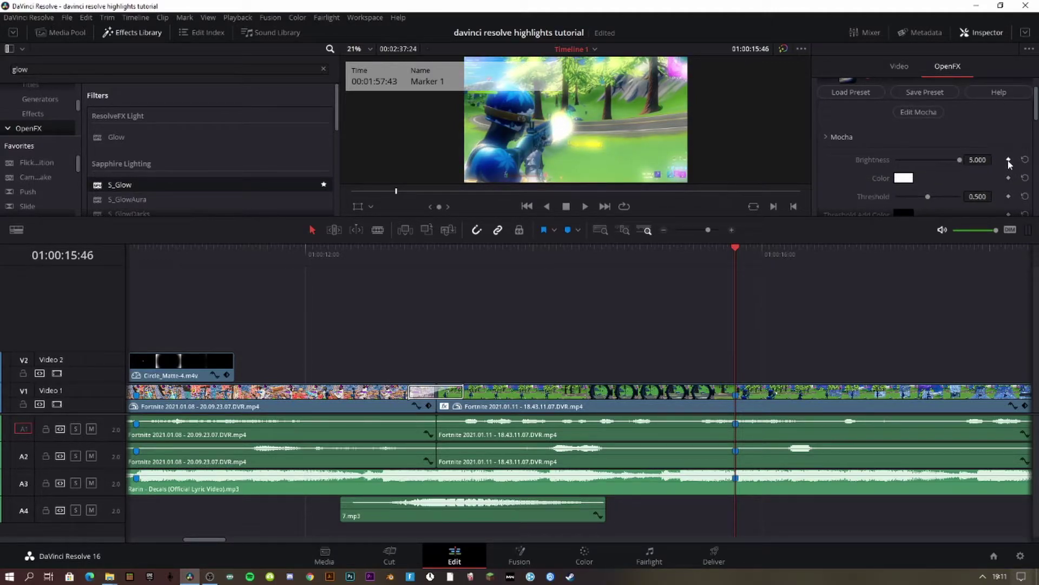
Add an S_Glow Brightness keyframe eight frames before the marker, at 01:00:15:38
key(Left)
key(Left)
key(Left)
key(Left)
key(Left)
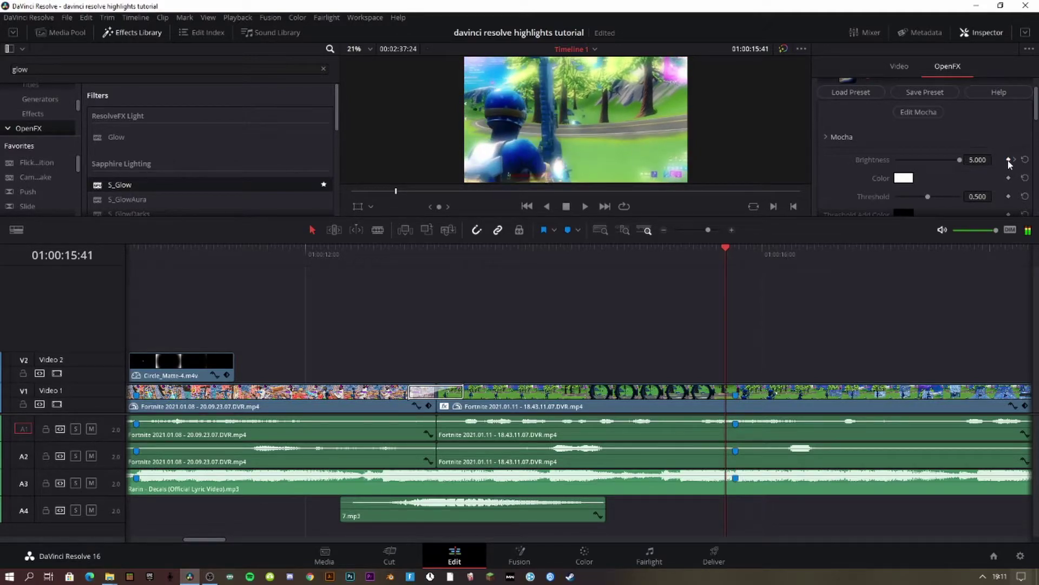
key(Left)
key(Left)
key(Left)
click(1009, 160)
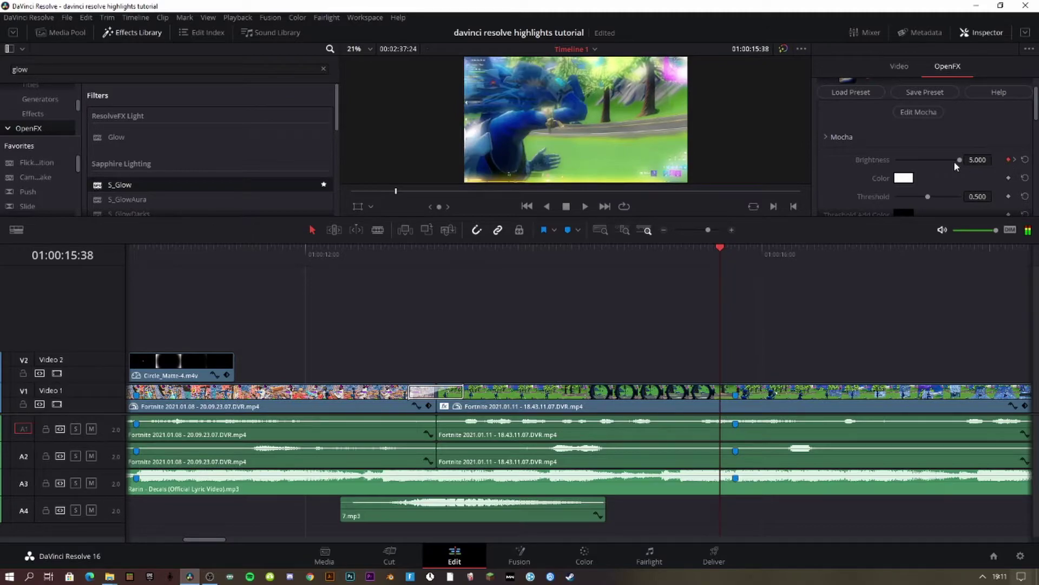
Keyframe the S_Glow Brightness at 2.415 at 01:00:15:59, just after the marker, and play the result
click(1015, 159)
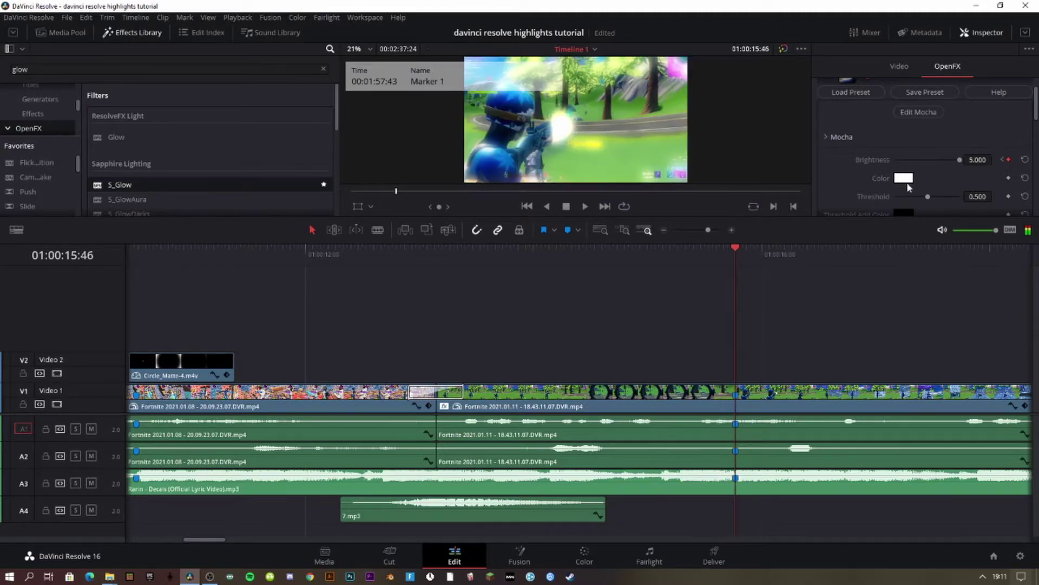
click(762, 260)
click(760, 260)
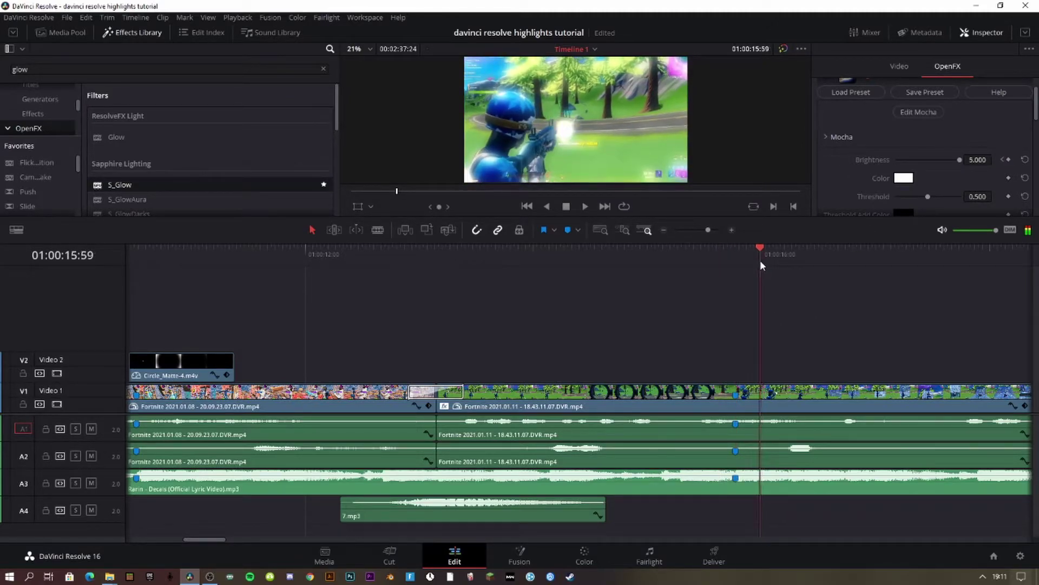
click(1009, 160)
drag(956, 159, 927, 163)
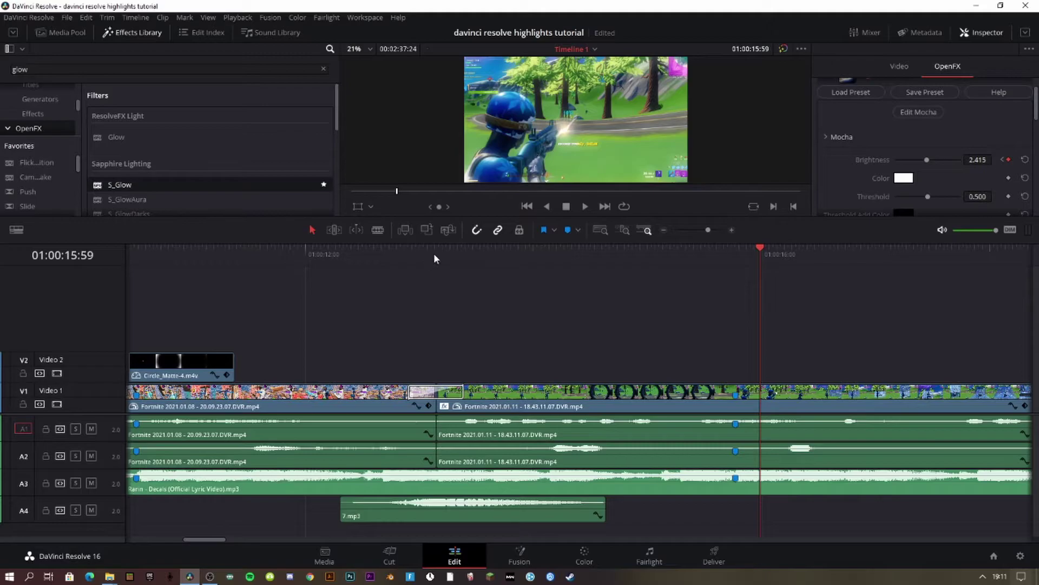
key(space)
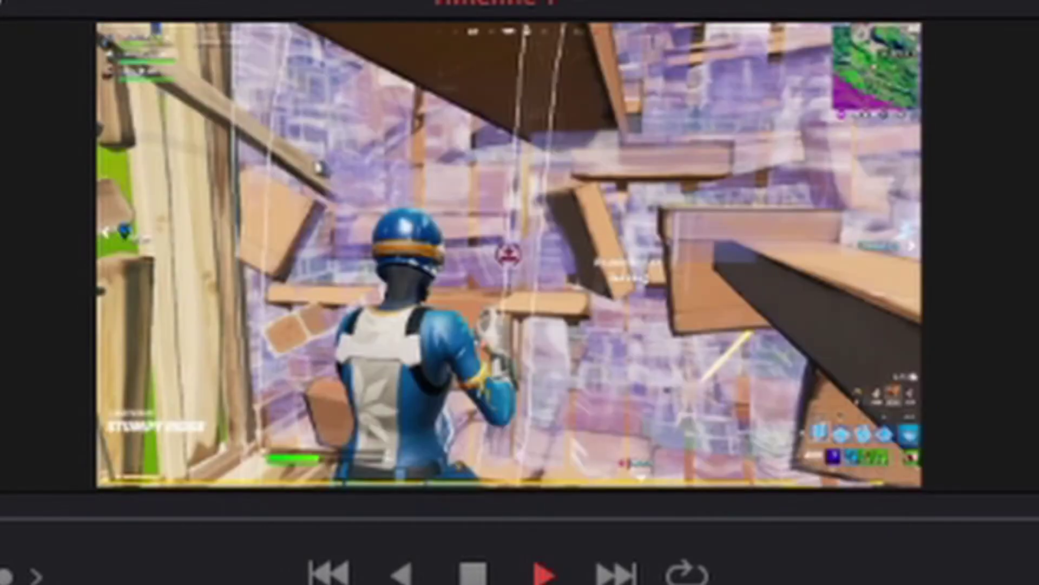
key(space)
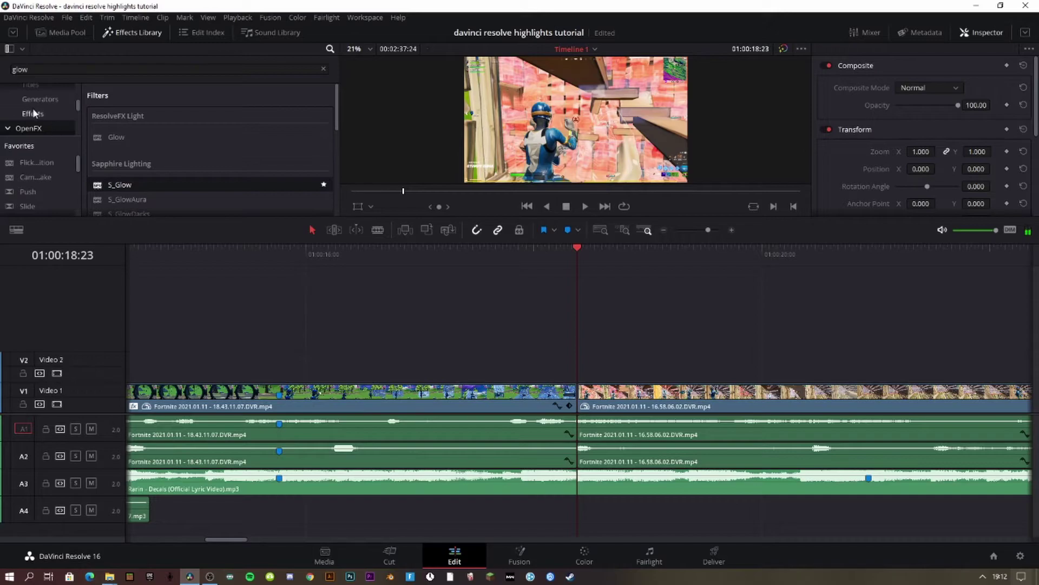
Clear the glow search, apply the MrAT-ZoomBack video transition between the second and third gameplay clips, and play it
scroll(37, 120, up, 1)
click(40, 105)
scroll(48, 120, down, 2)
scroll(47, 116, up, 2)
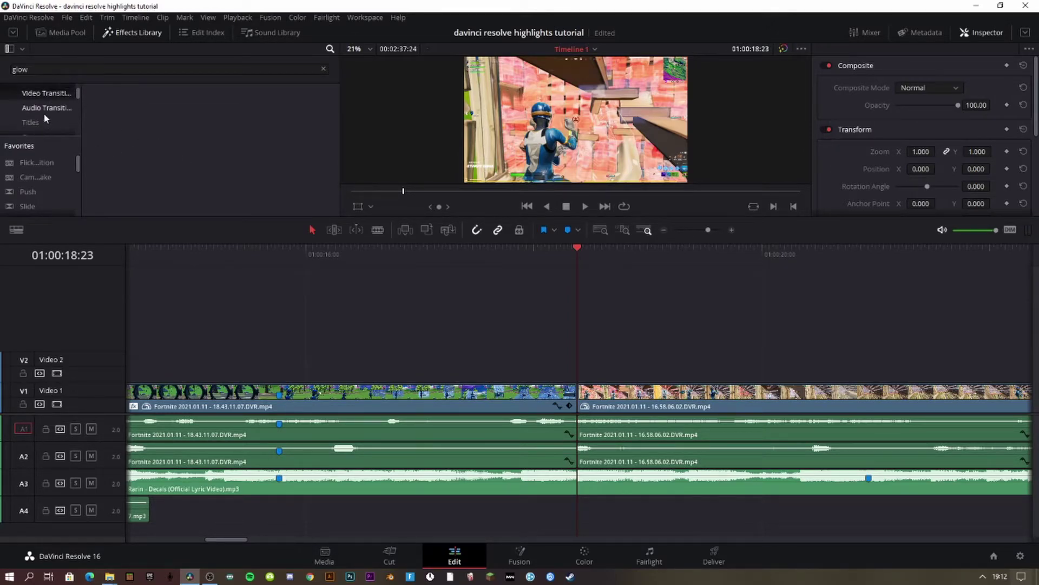
click(324, 68)
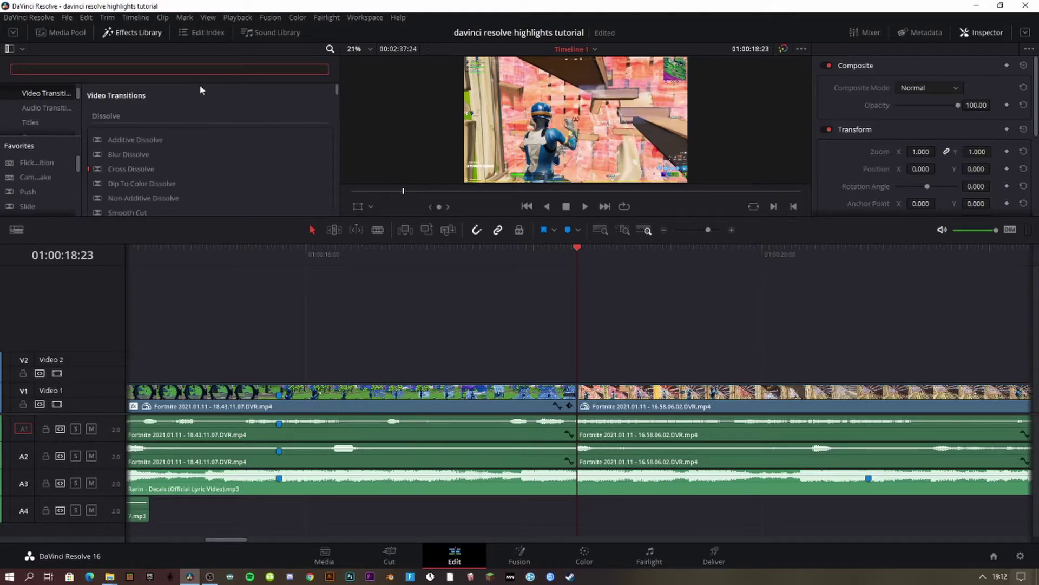
scroll(175, 148, down, 10)
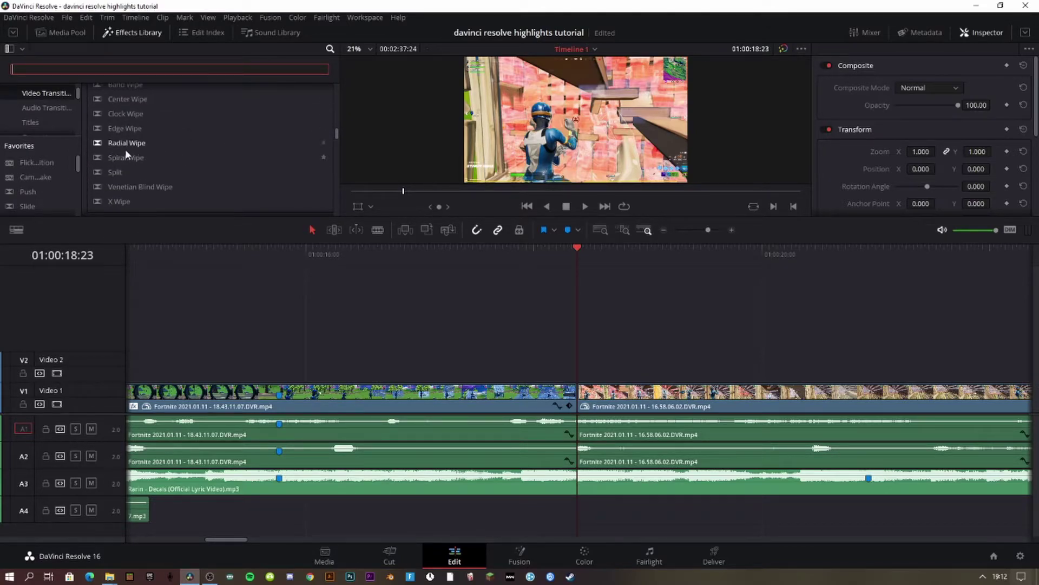
scroll(145, 149, down, 10)
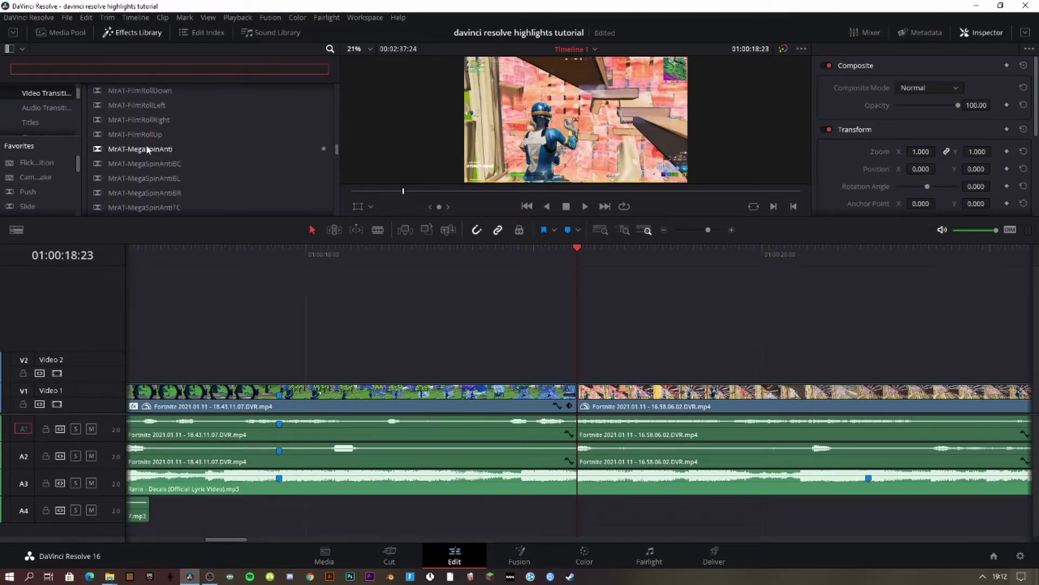
scroll(162, 152, down, 4)
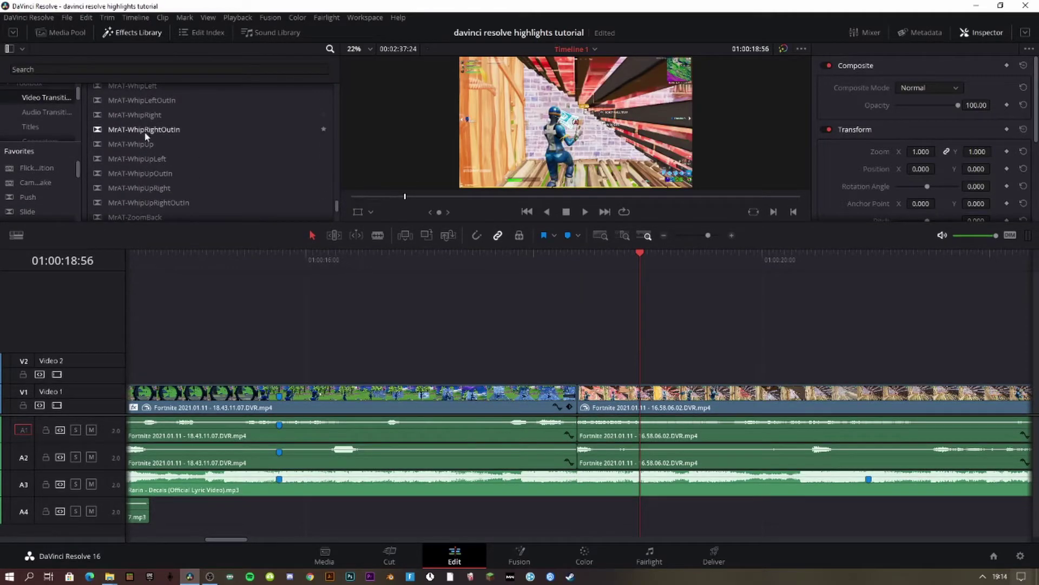
scroll(144, 141, down, 3)
drag(141, 120, 579, 403)
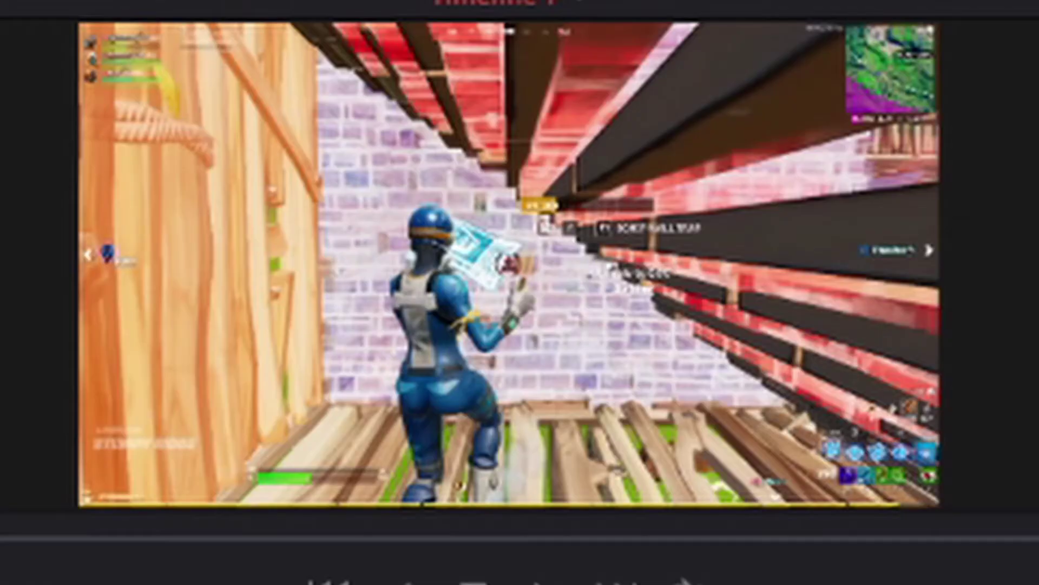
key(space)
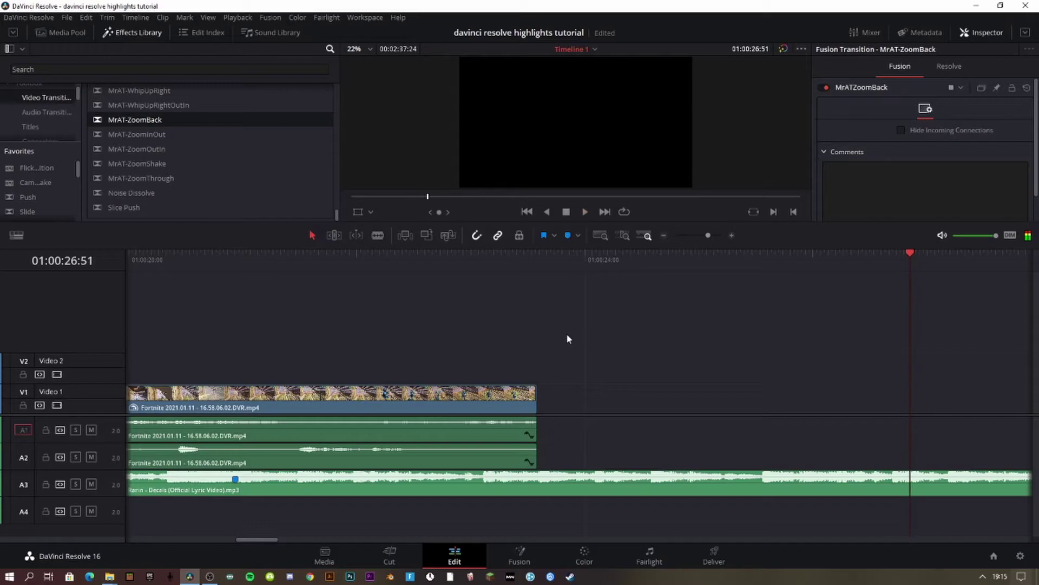
scroll(376, 336, up, 10)
scroll(666, 329, down, 15)
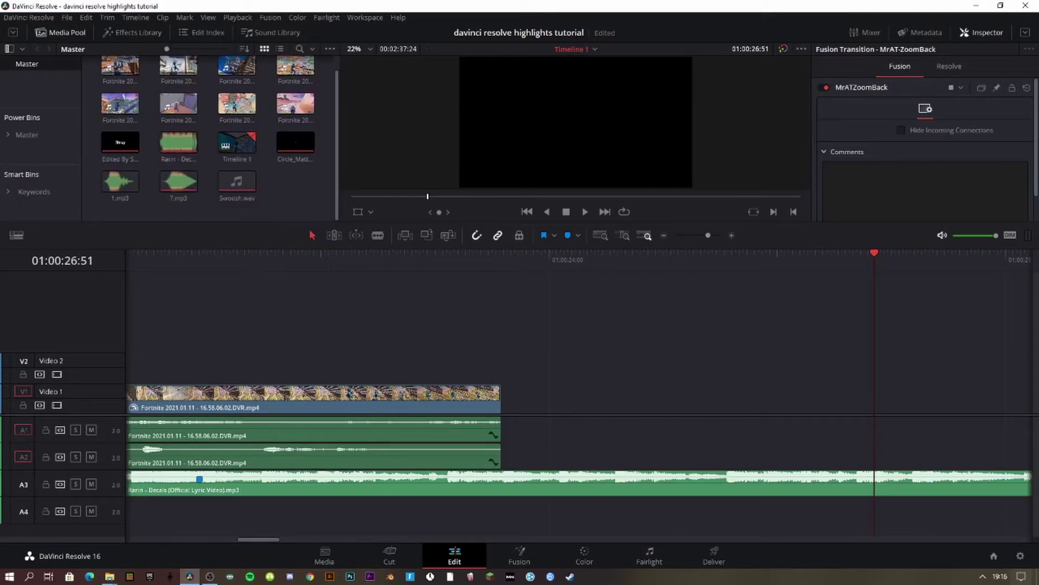
drag(896, 297, 292, 182)
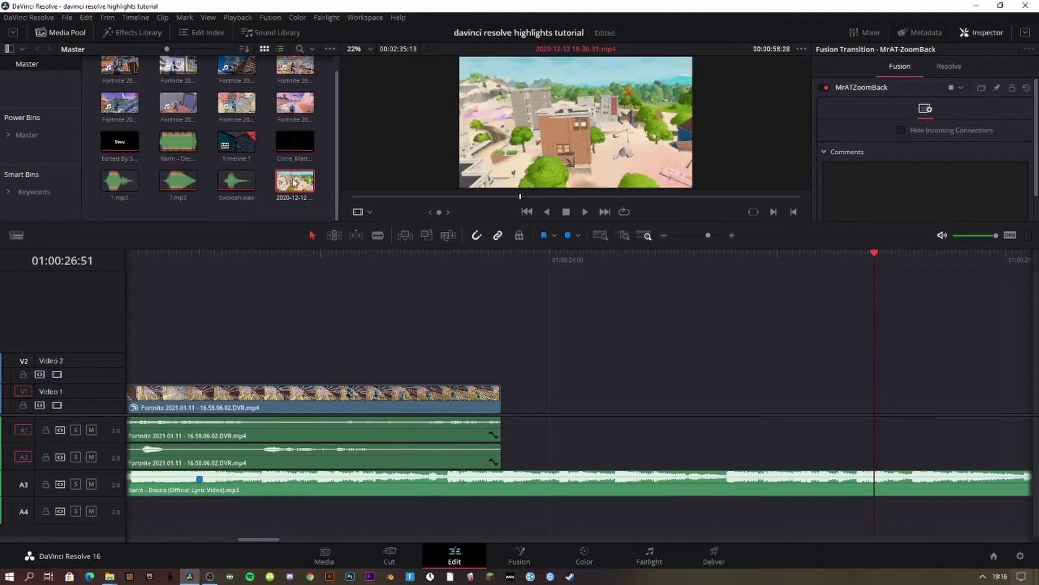
drag(471, 198, 434, 200)
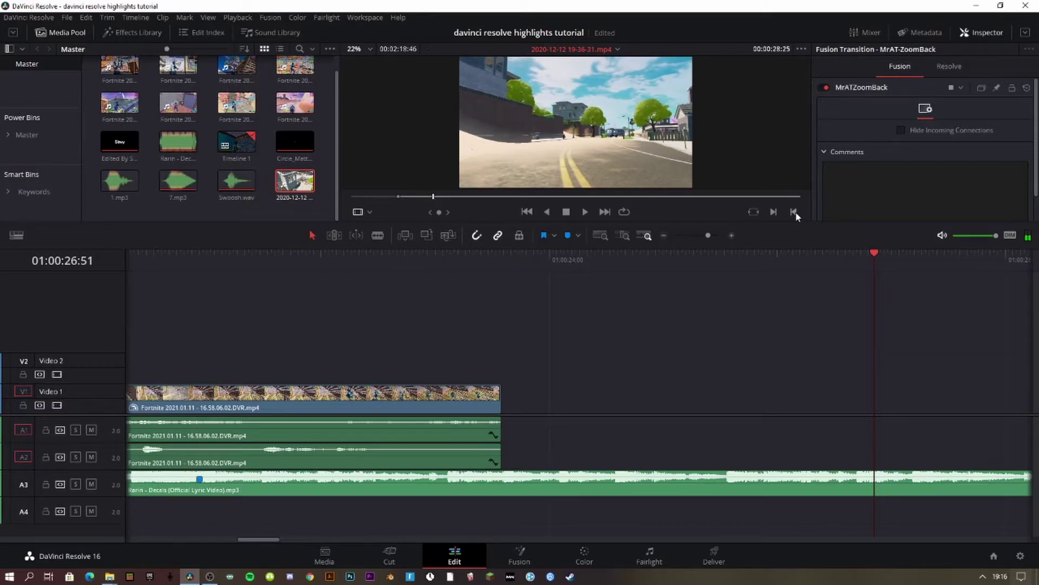
drag(559, 177, 508, 398)
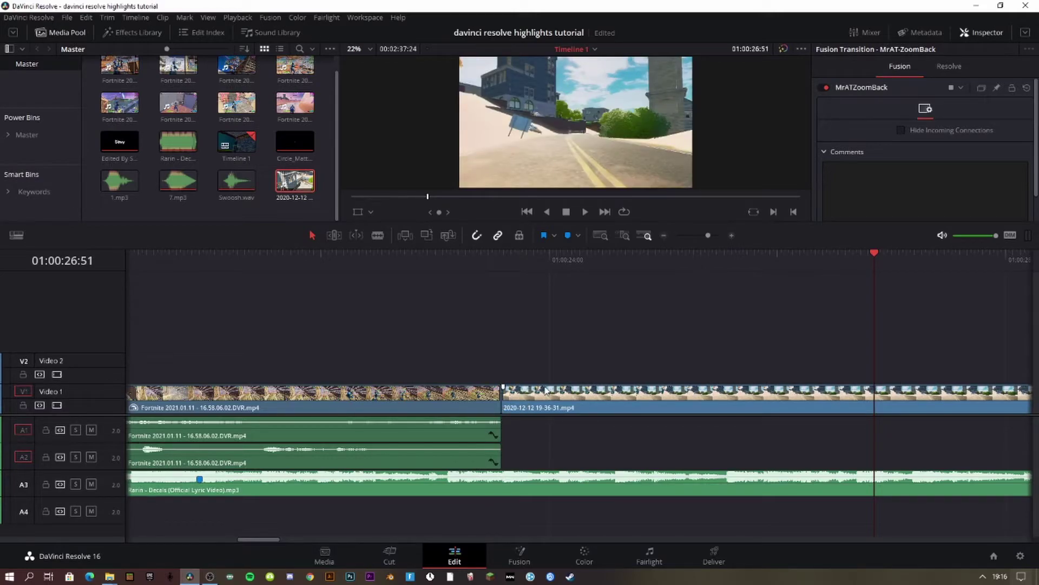
key(space)
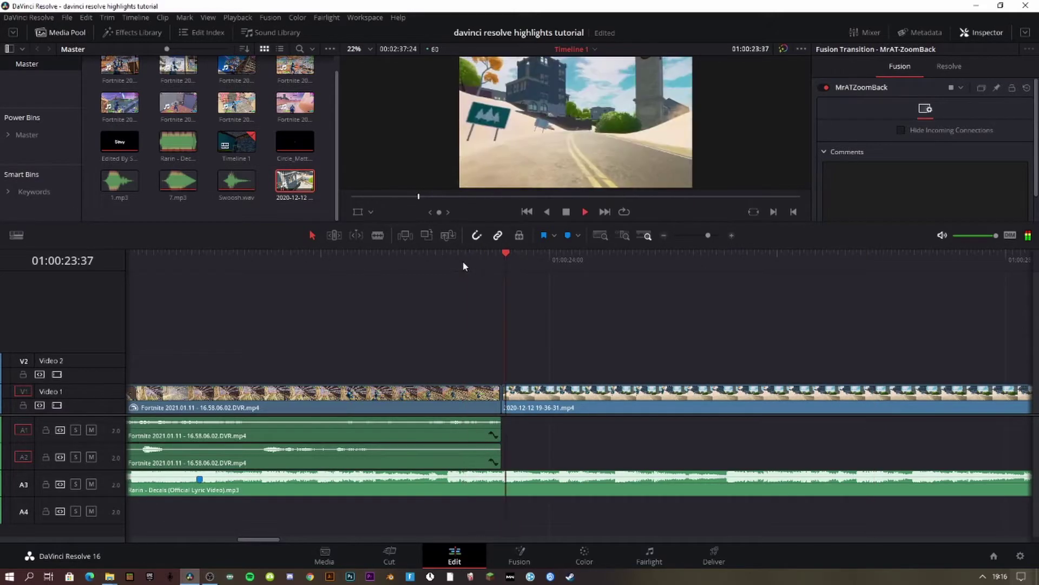
key(space)
Show the Retime Controls on the new street clip, compress it to 452% speed and preview it
right_click(600, 397)
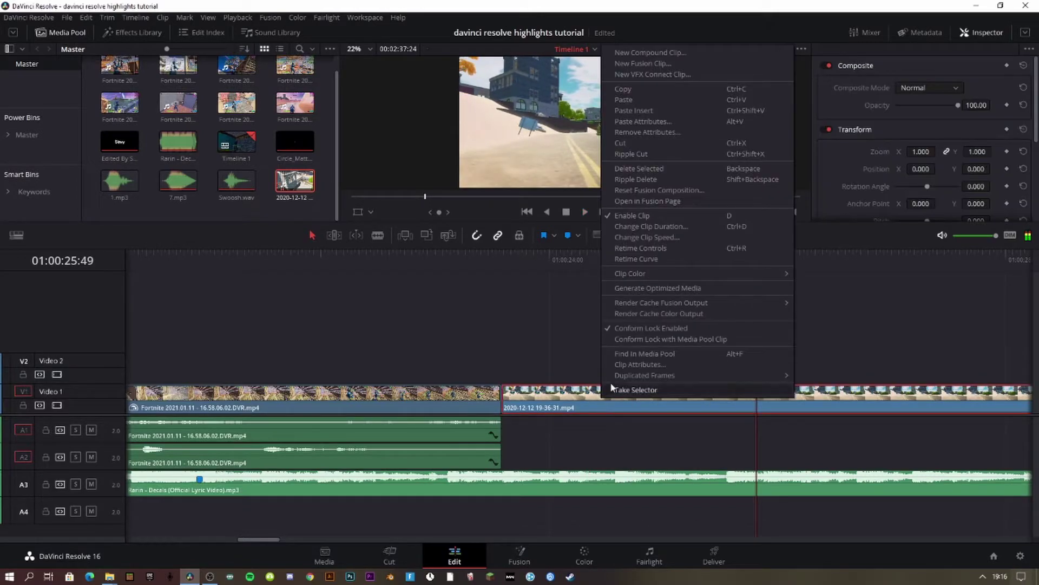
click(639, 247)
key(shift+z)
drag(369, 384, 305, 380)
scroll(337, 392, up, 5)
click(355, 259)
key(space)
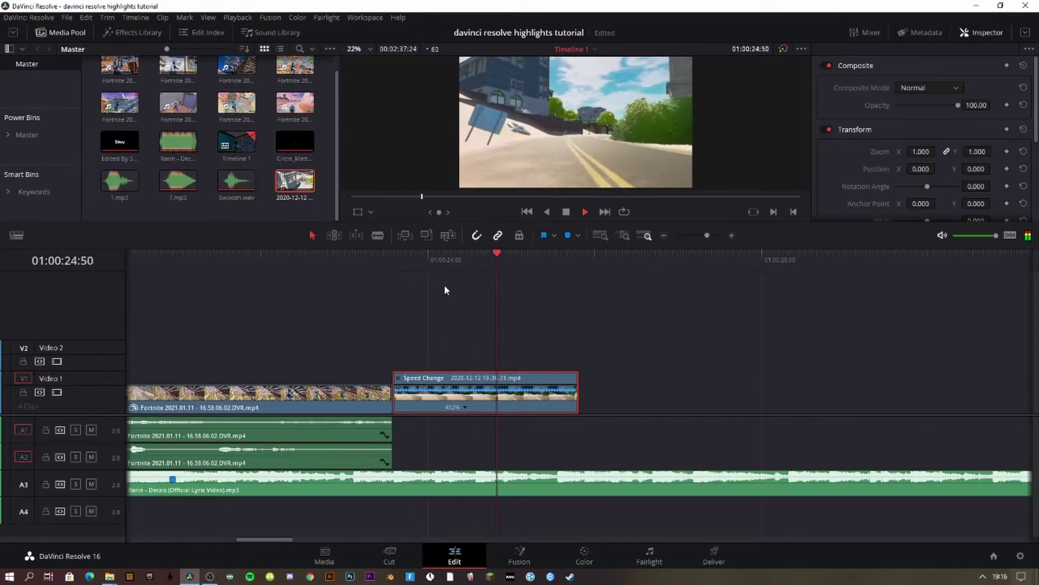
key(space)
Stretch the street clip's retimed end to 01:00:26:11, close its Retime Controls and play across the cut
drag(591, 260, 609, 264)
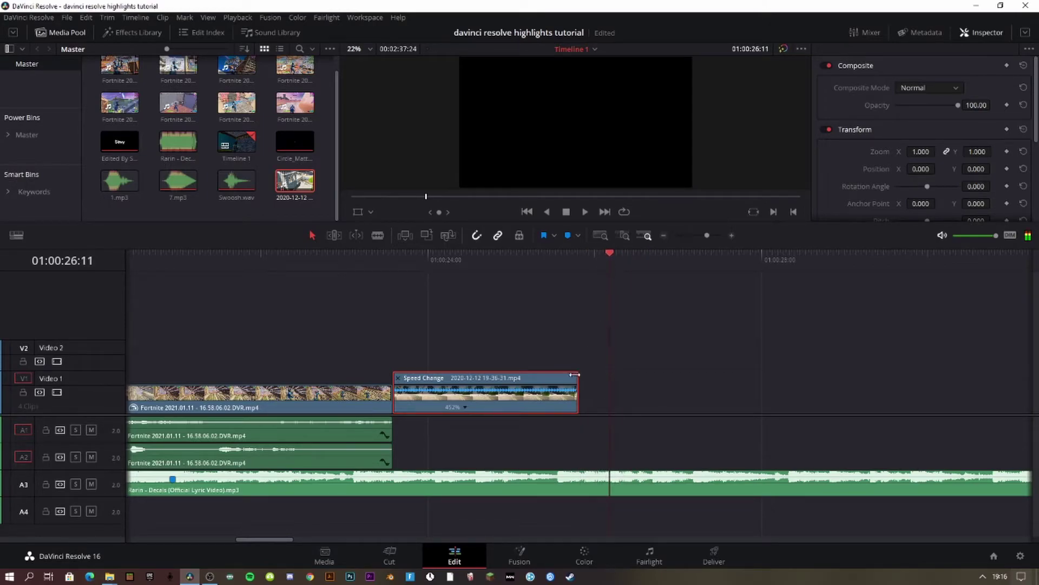
drag(577, 385, 608, 385)
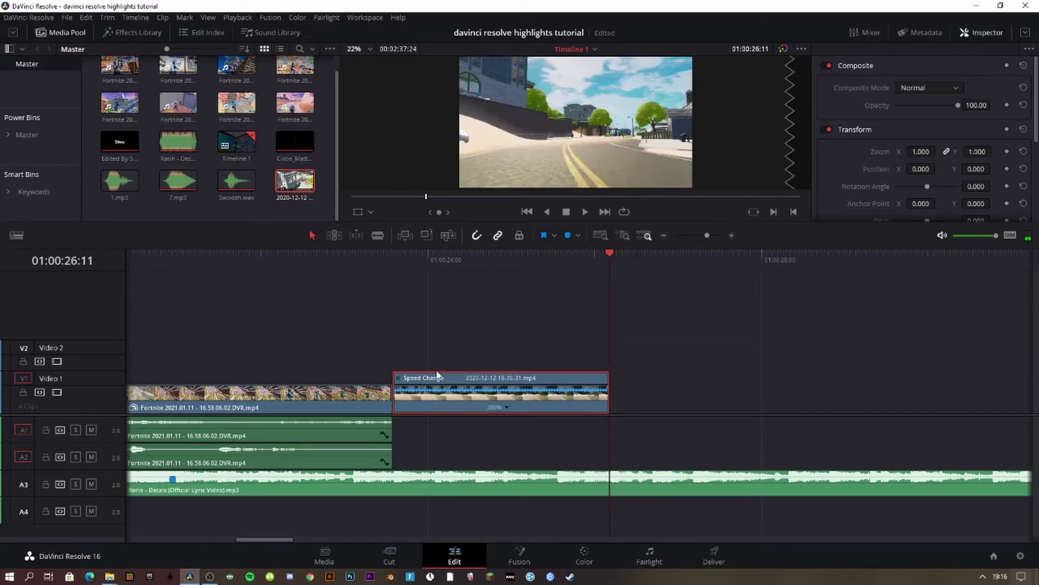
click(399, 376)
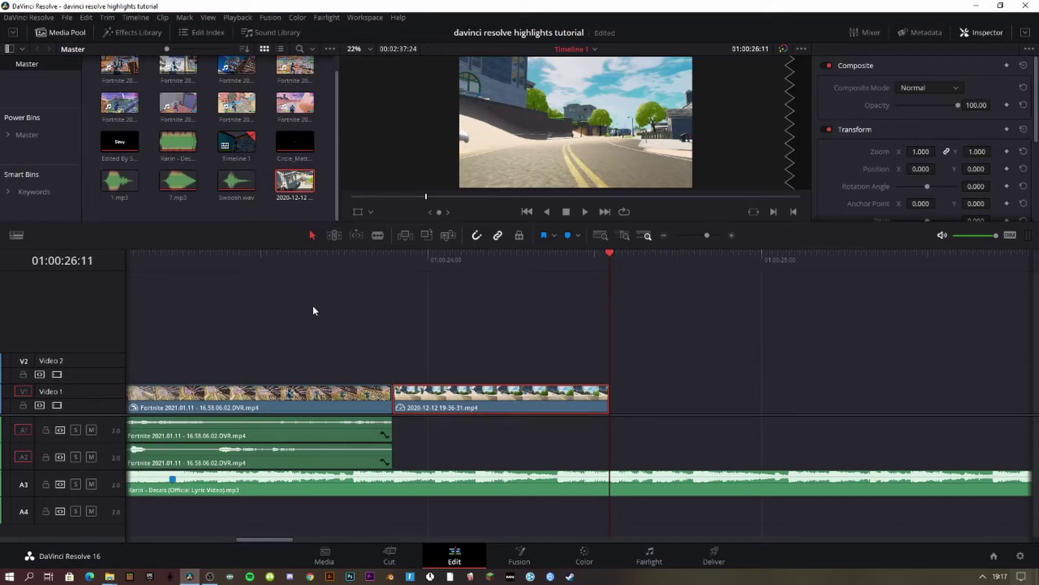
click(230, 261)
key(space)
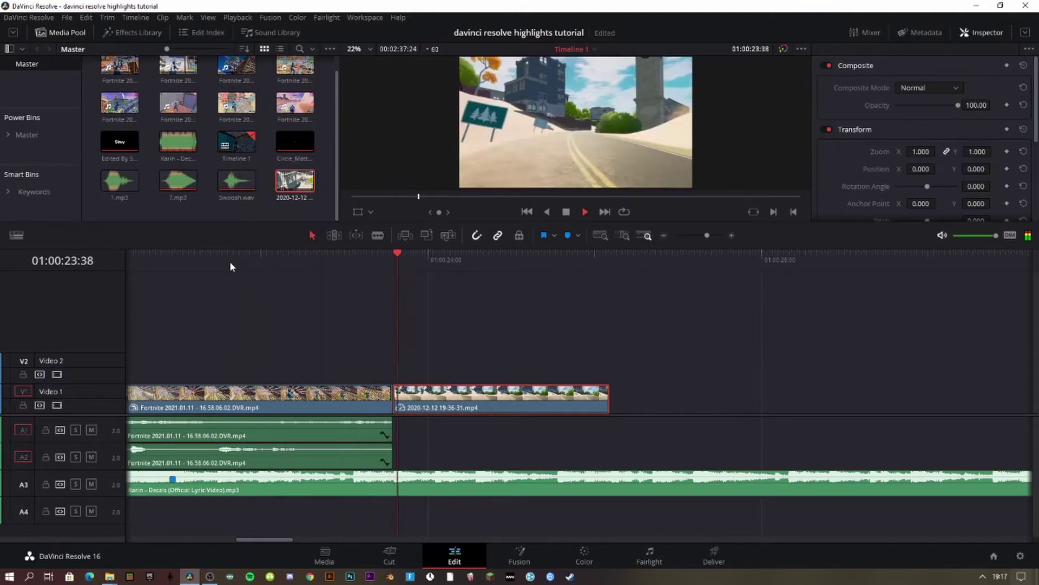
Check the street clip's values in Change Clip Speed, accept them as they are and play the clip
right_click(469, 389)
click(514, 239)
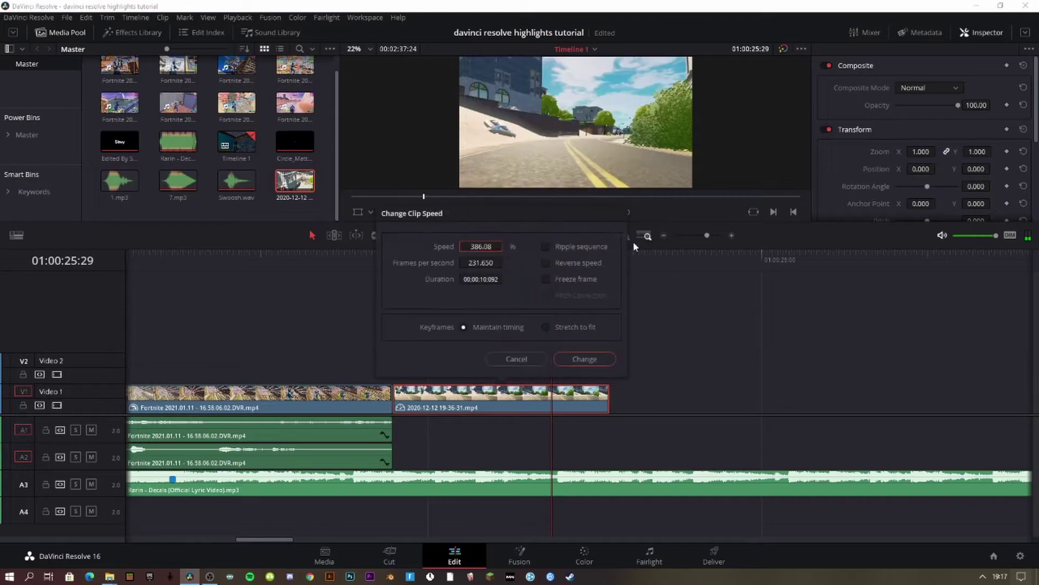
click(578, 359)
click(387, 263)
key(space)
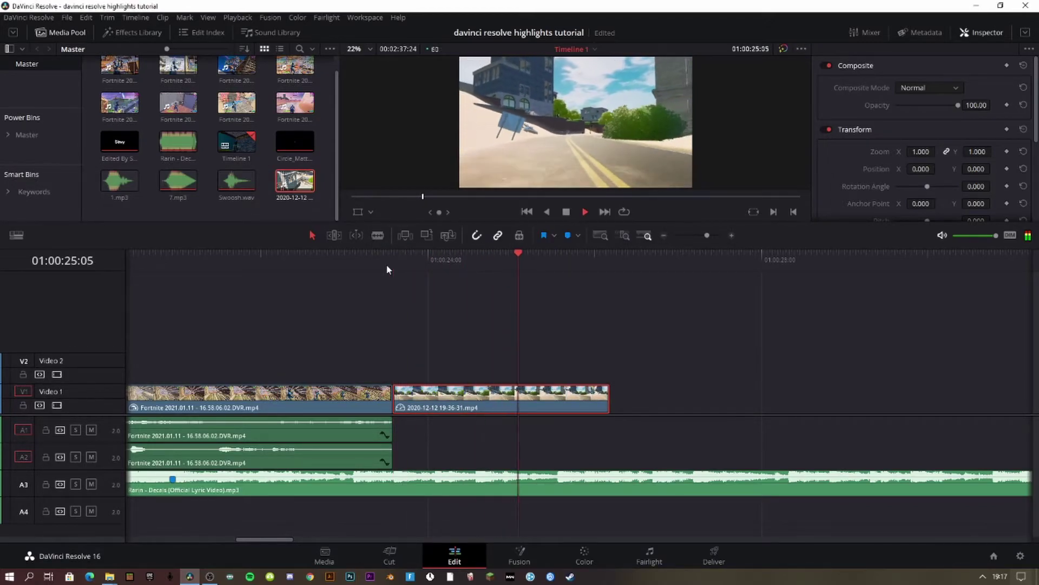
key(space)
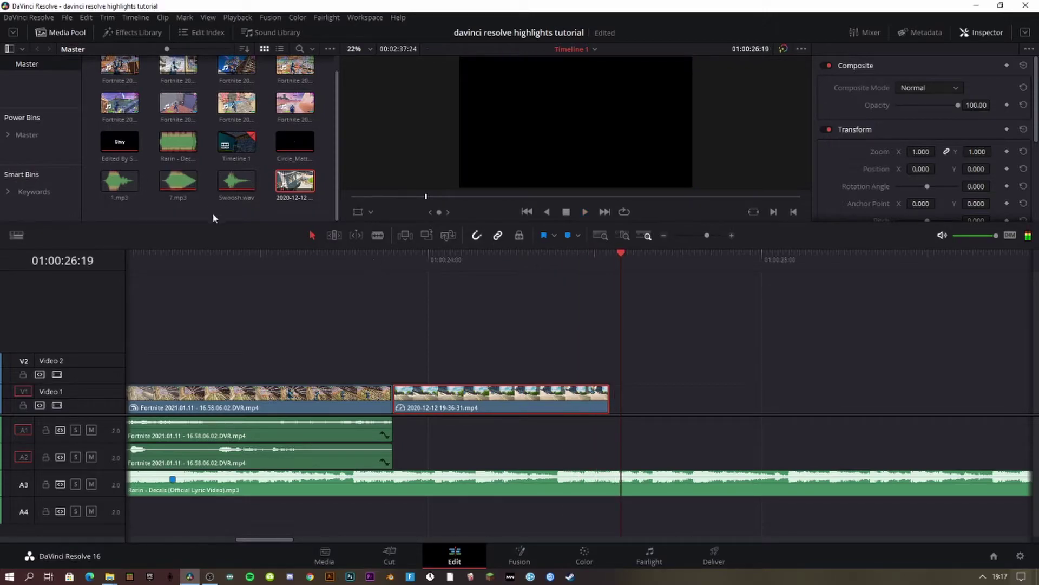
Try the MrAT-ZoomShake transition between the last gameplay clip and the street clip, and remove it
click(123, 34)
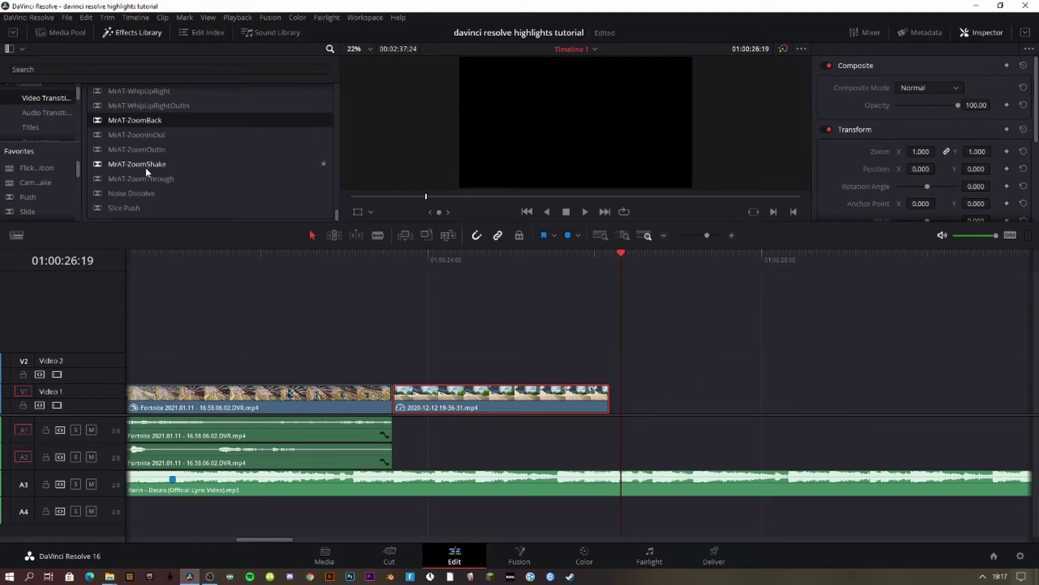
drag(138, 167, 396, 394)
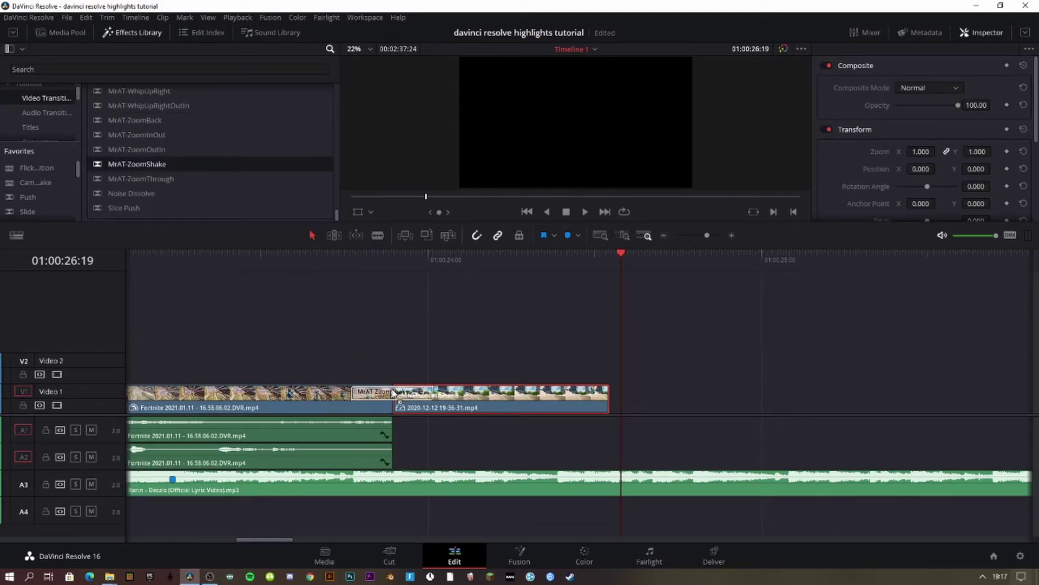
drag(377, 262, 336, 265)
click(371, 396)
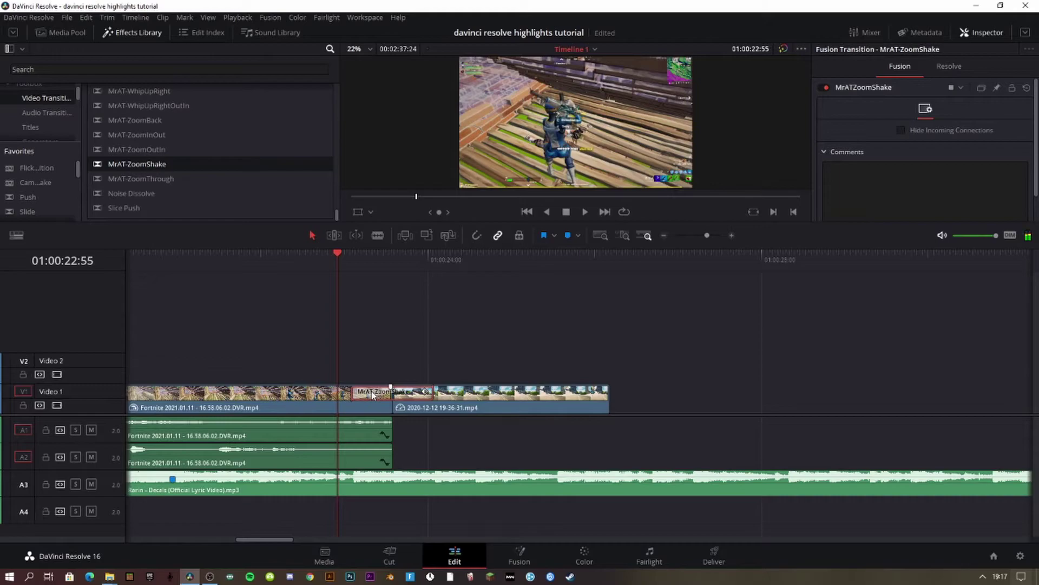
key(Delete)
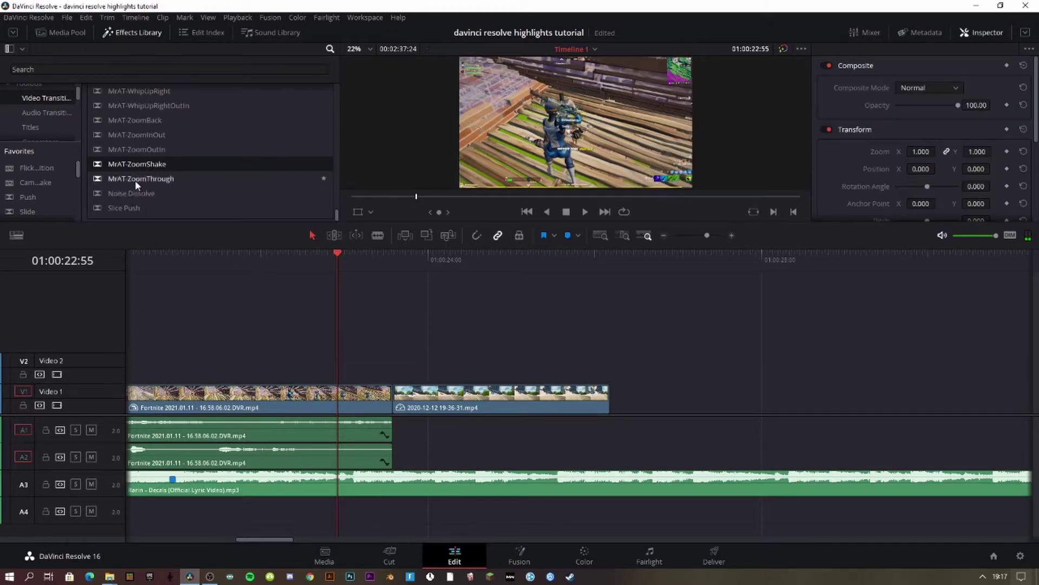
Try the MrAT-ZoomThrough transition on the cut into the street clip, preview it and remove it
drag(135, 179, 376, 394)
key(space)
key(space)
key(Delete)
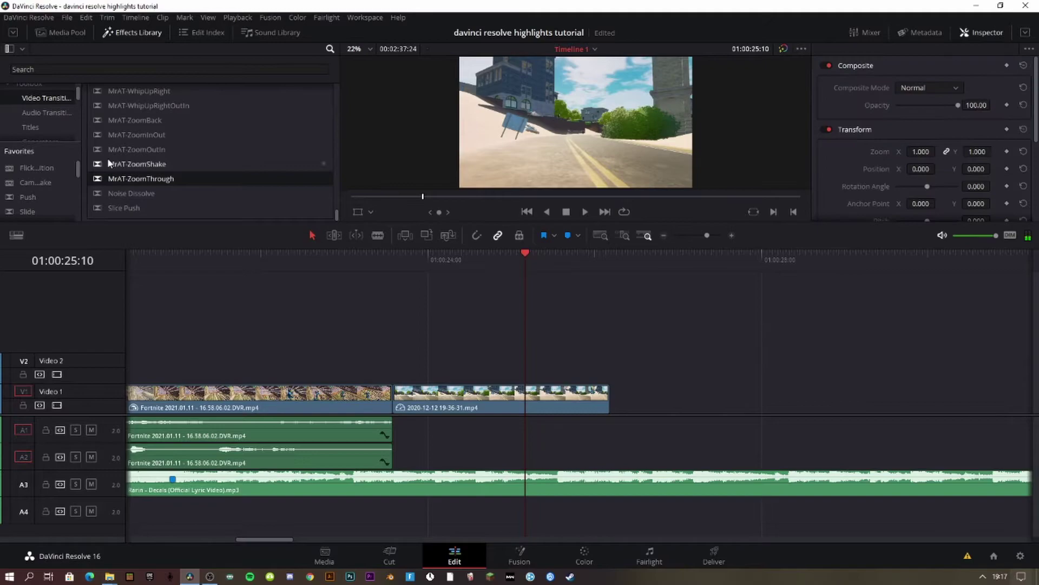
Apply the MrAT-ZoomBack transition on the cut into the street clip and shorten it to about half its length
drag(133, 119, 171, 172)
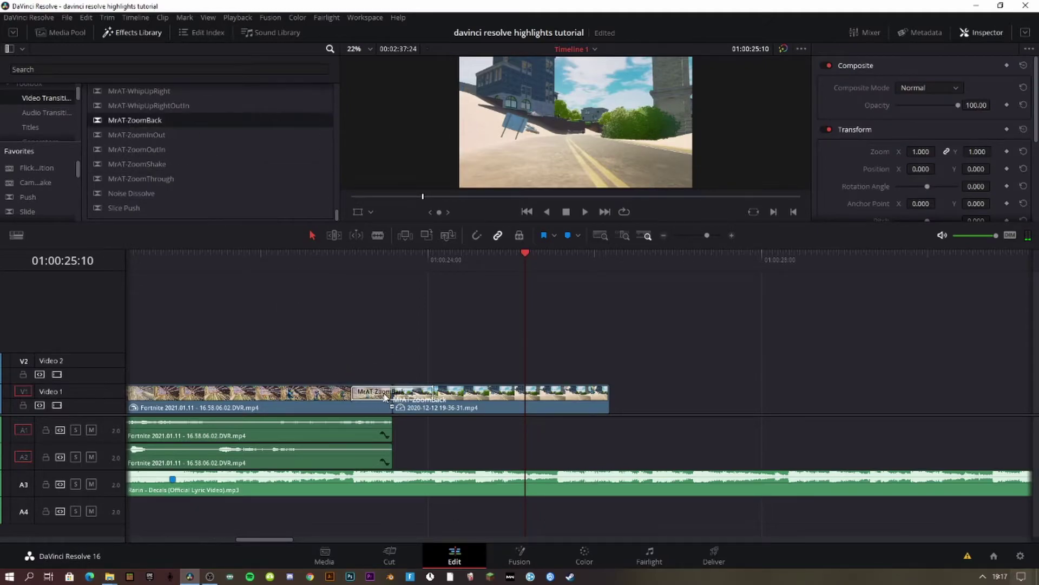
drag(353, 394, 354, 393)
scroll(434, 370, left, 8)
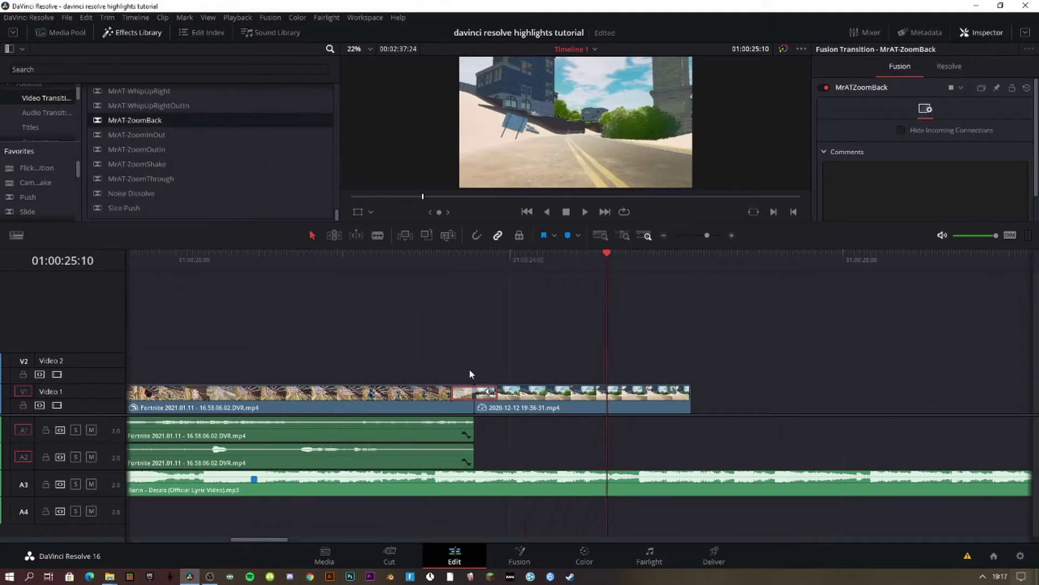
click(237, 290)
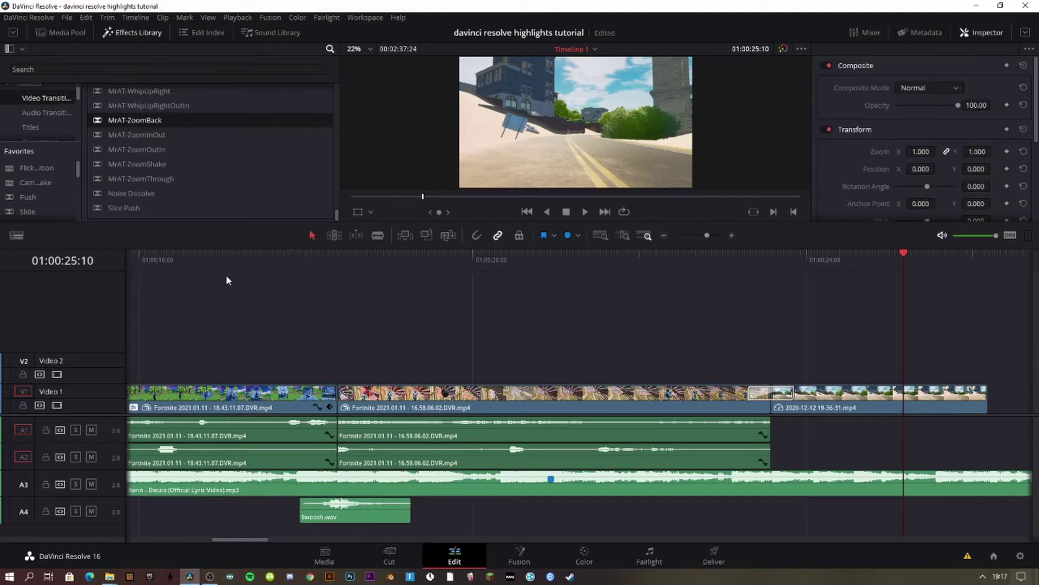
Apply the MrAT-ZoomThrough transition between the second and third gameplay clips and play the sequence from before the cut
drag(143, 180, 318, 390)
click(290, 258)
key(space)
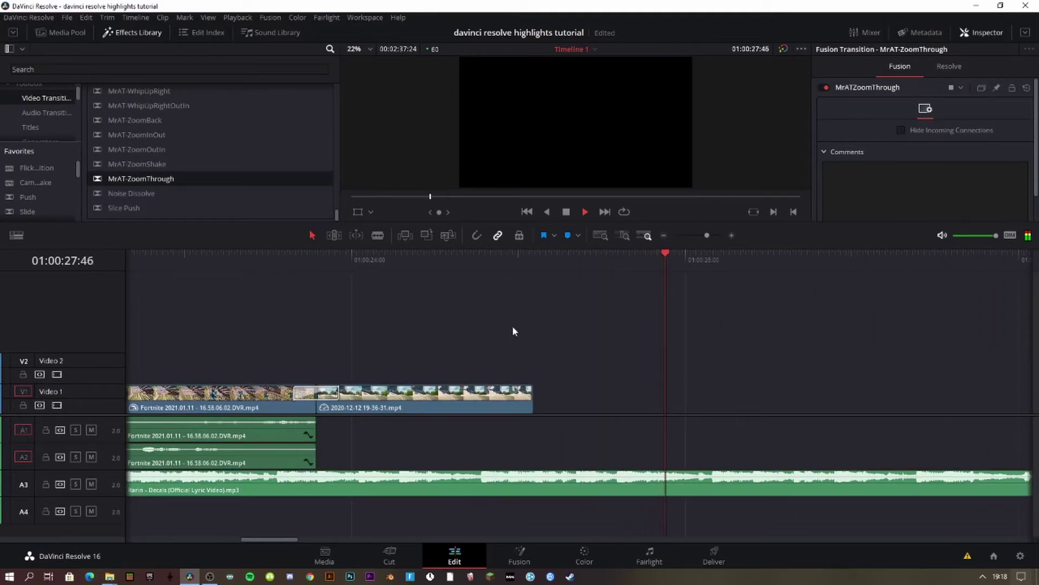
Add a Text title on Video 2 from the cut into the street clip and trim it to the street clip's end
click(336, 268)
click(316, 266)
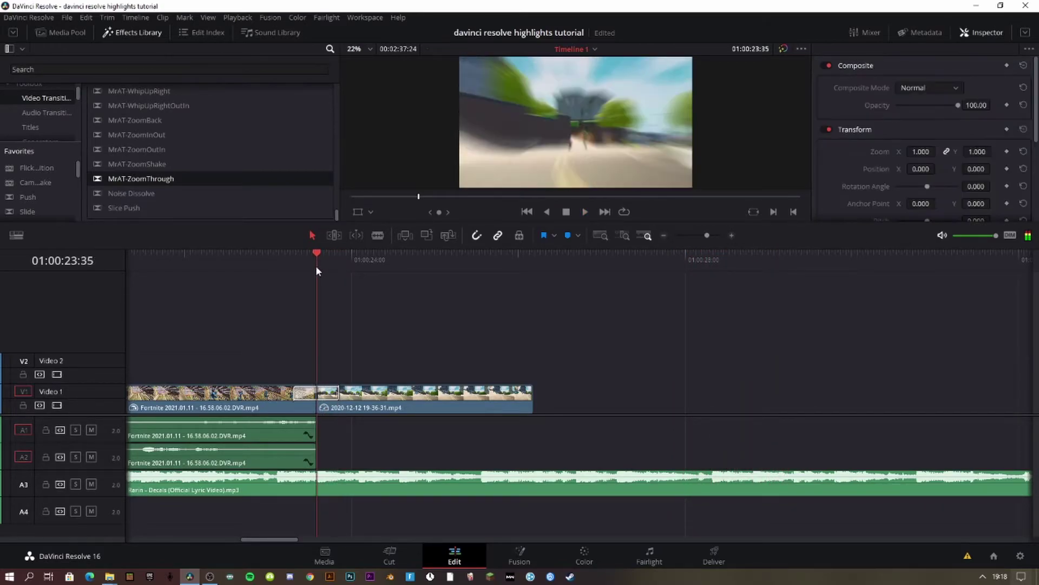
scroll(40, 183, down, 2)
drag(42, 185, 323, 369)
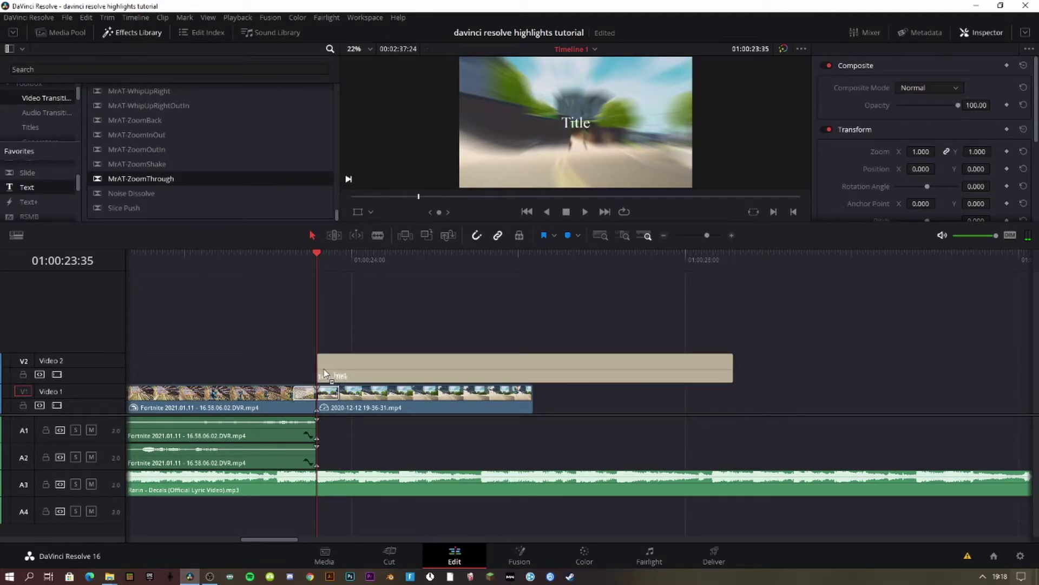
click(640, 377)
drag(732, 373, 470, 370)
click(869, 118)
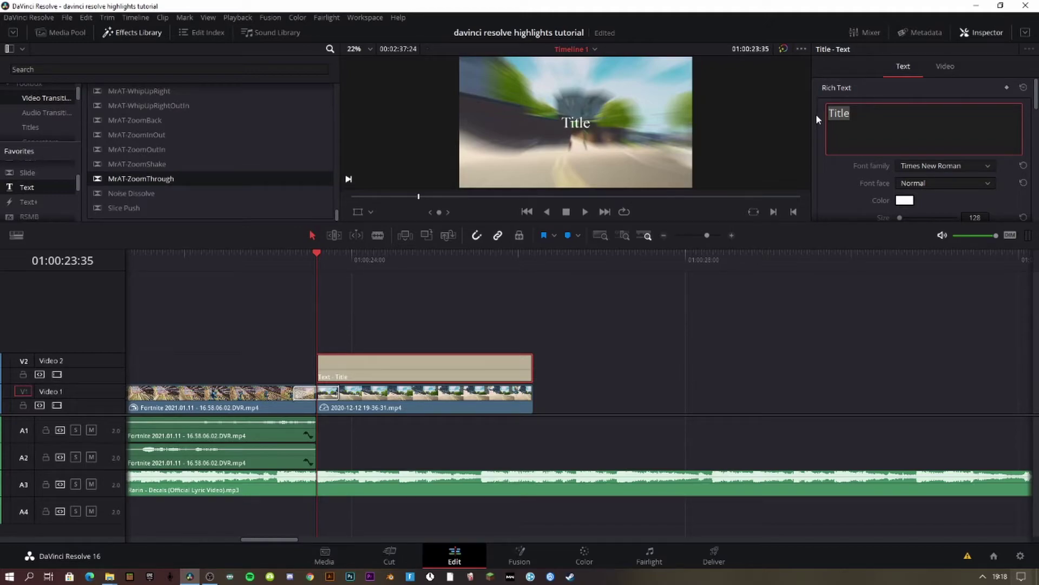
Play the timeline from its beginning to review the opening title and the first gameplay clip
scroll(529, 316, up, 10)
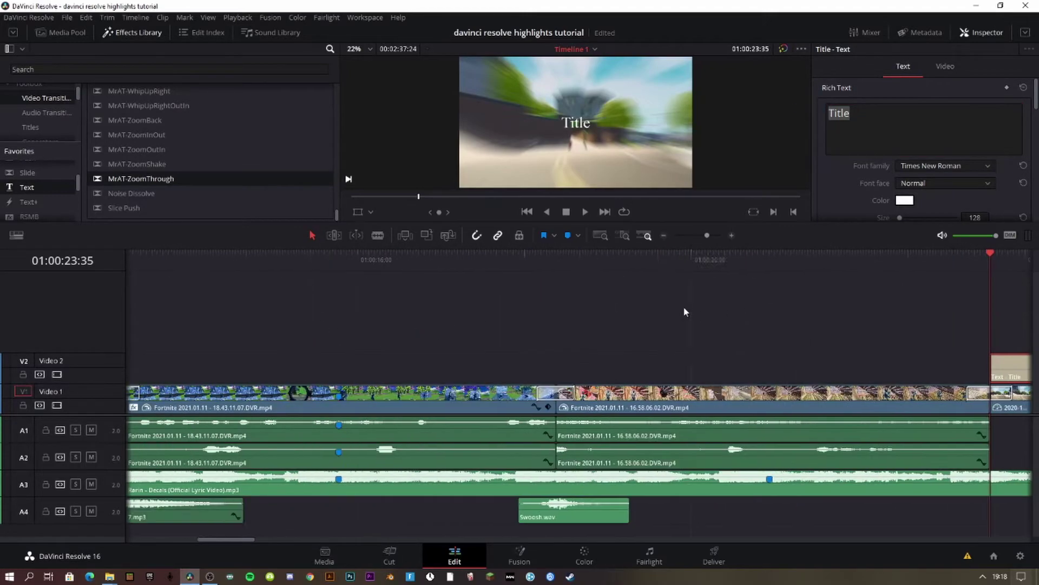
scroll(320, 324, up, 10)
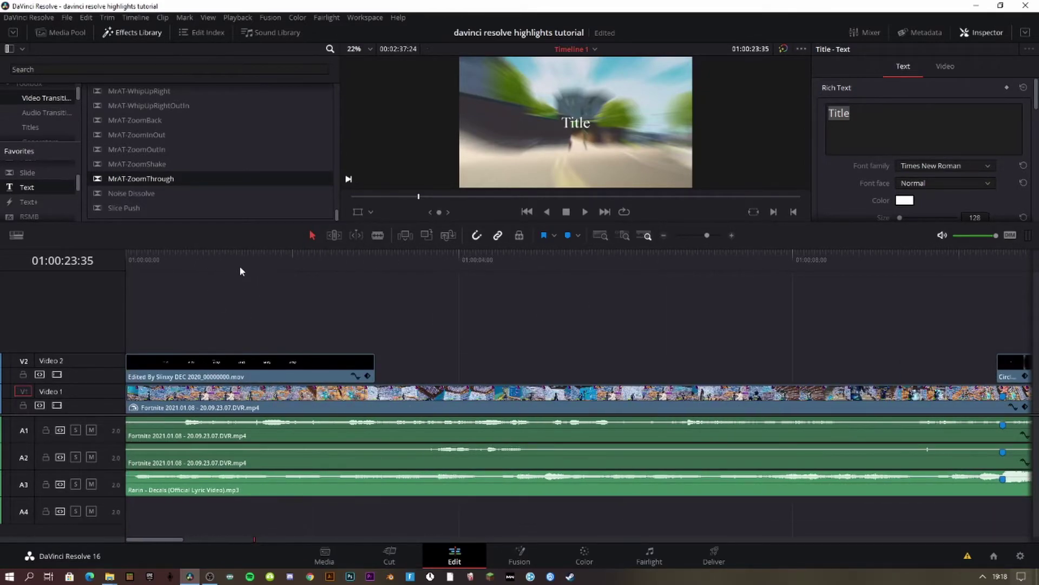
key(Home)
key(space)
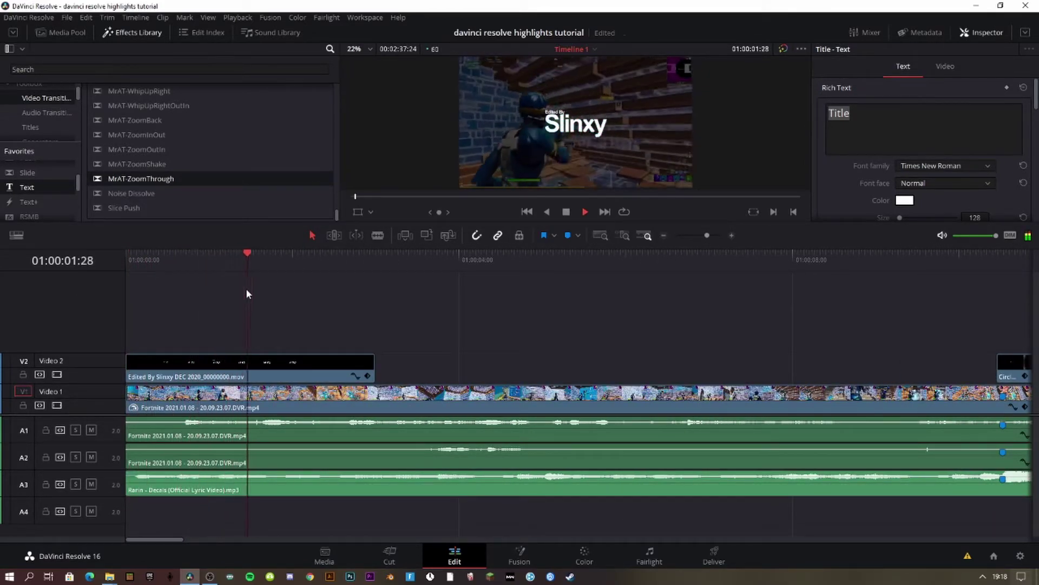
key(space)
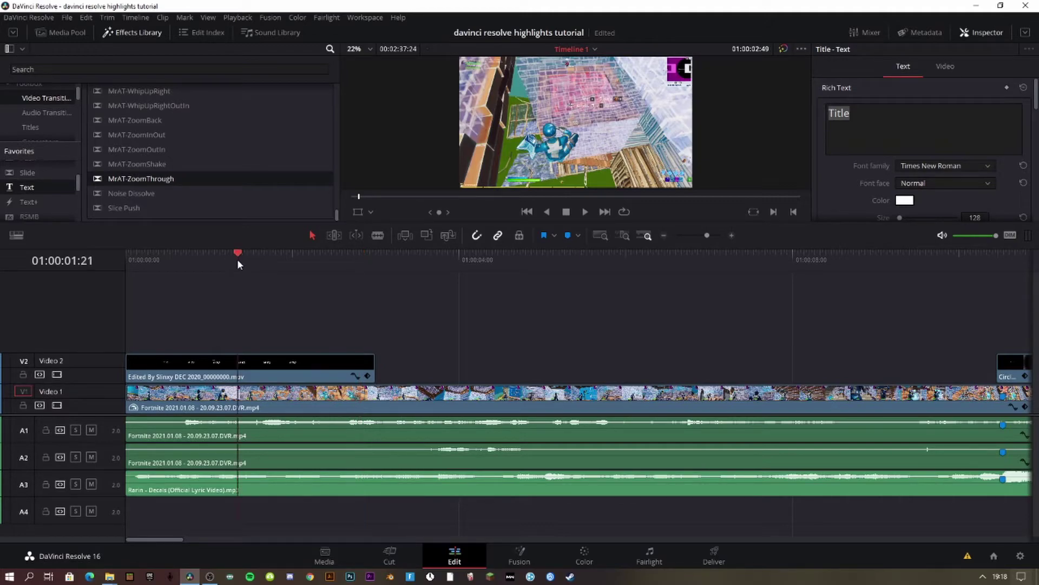
key(Home)
key(space)
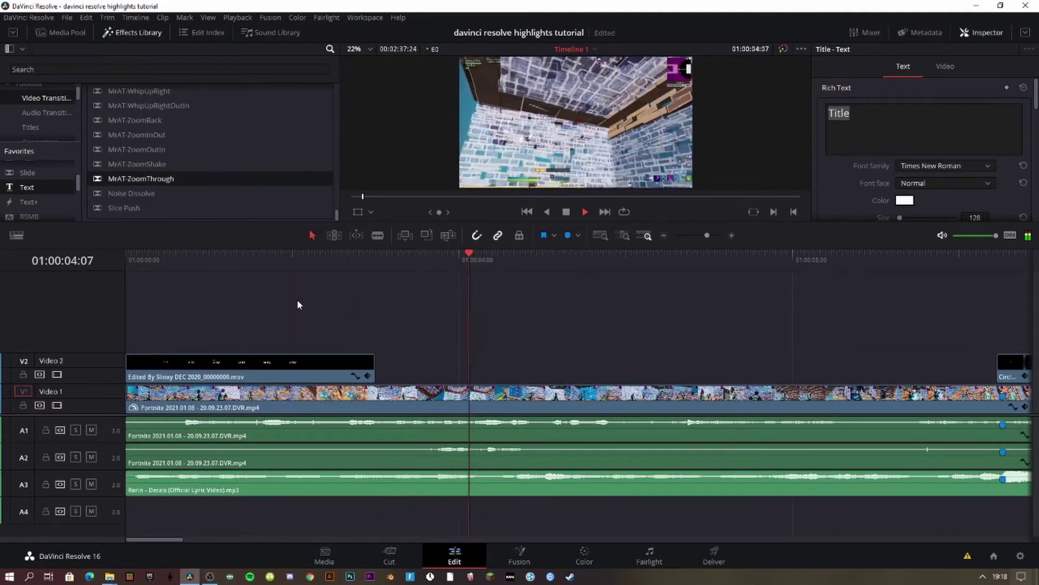
key(space)
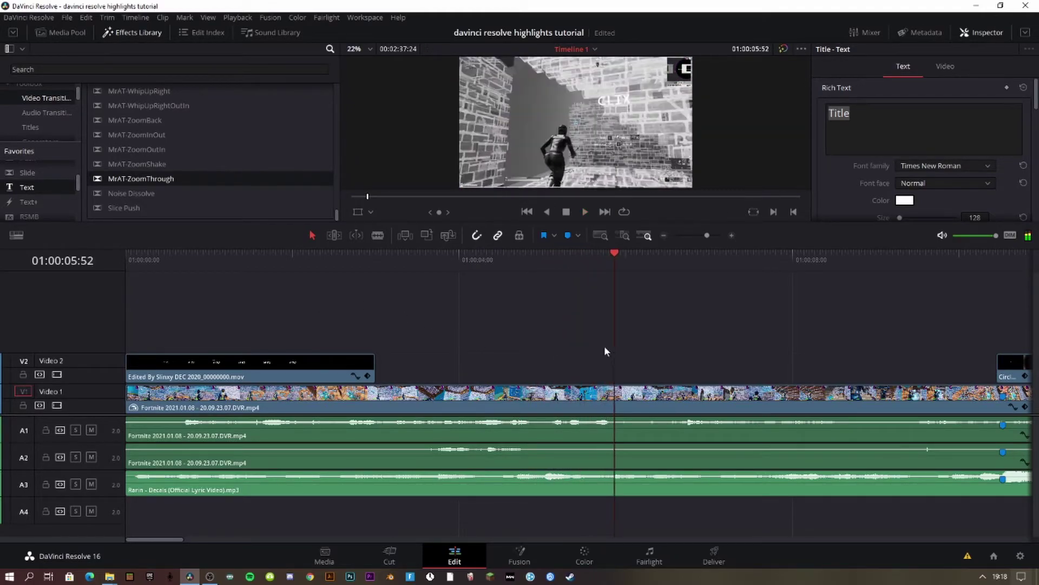
Place the playhead over the street clip's title and replace its text with YT_Slinxy
scroll(579, 350, right, 10)
scroll(368, 354, right, 5)
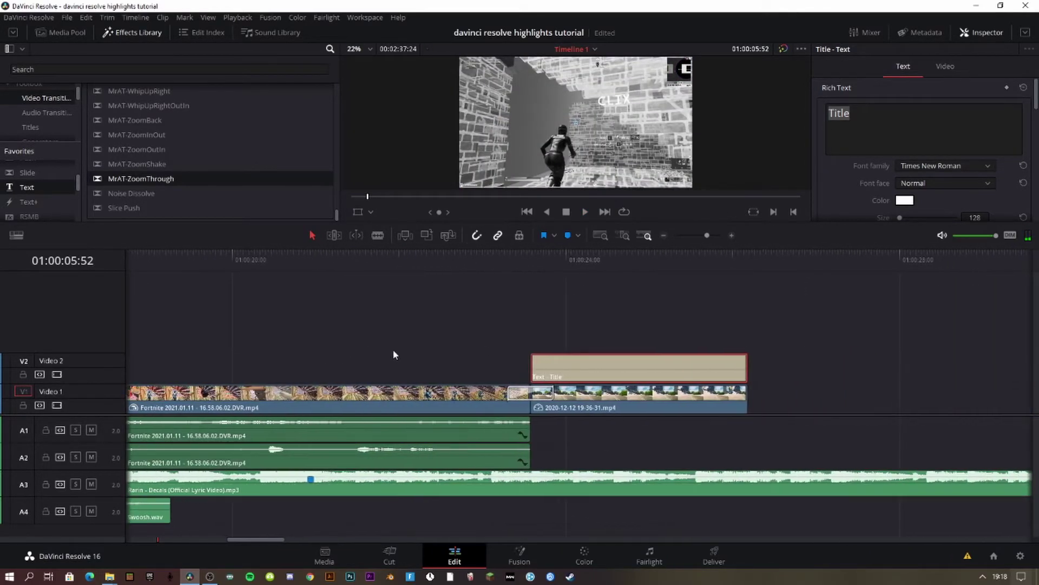
click(534, 258)
click(554, 259)
click(864, 136)
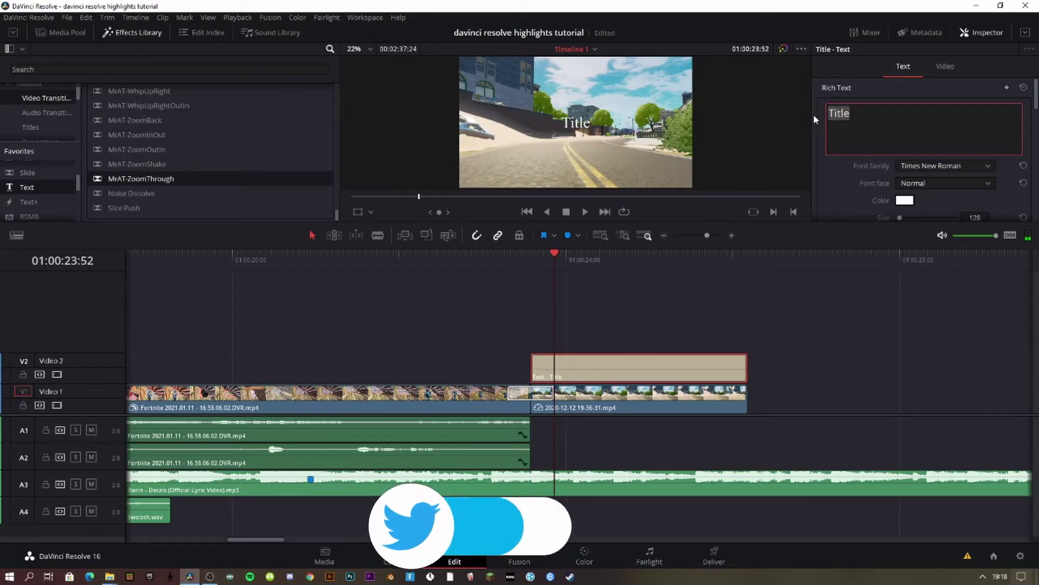
text(YT)
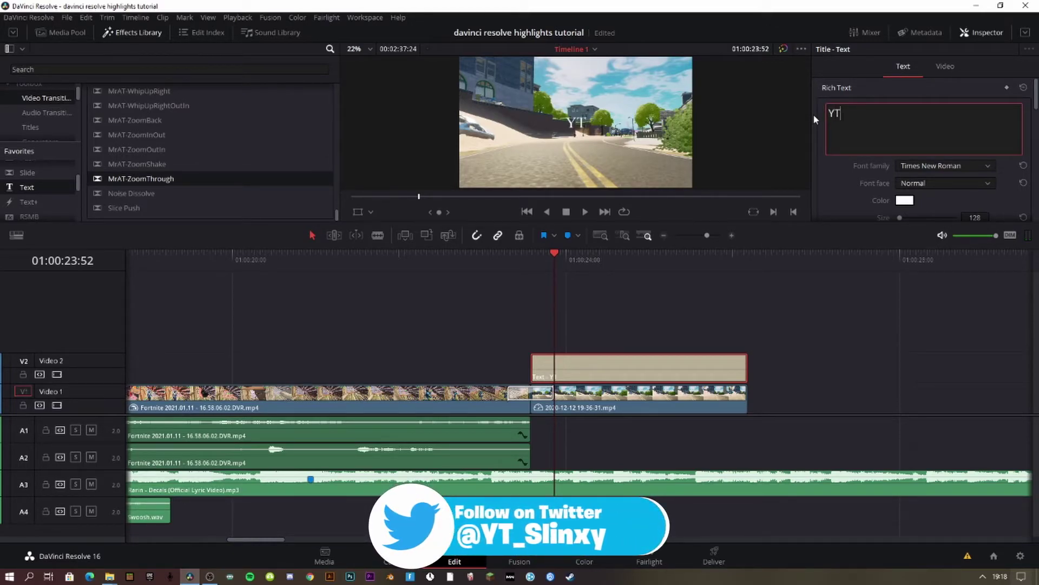
text(_Slinxy)
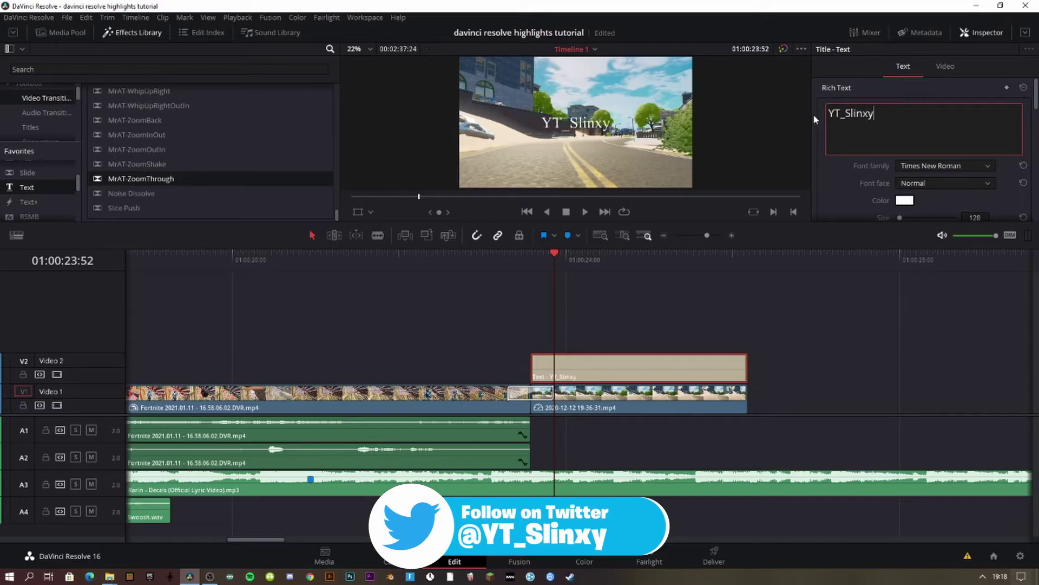
Try Arial for the YT_Slinxy title and set its font family to Impact
click(932, 165)
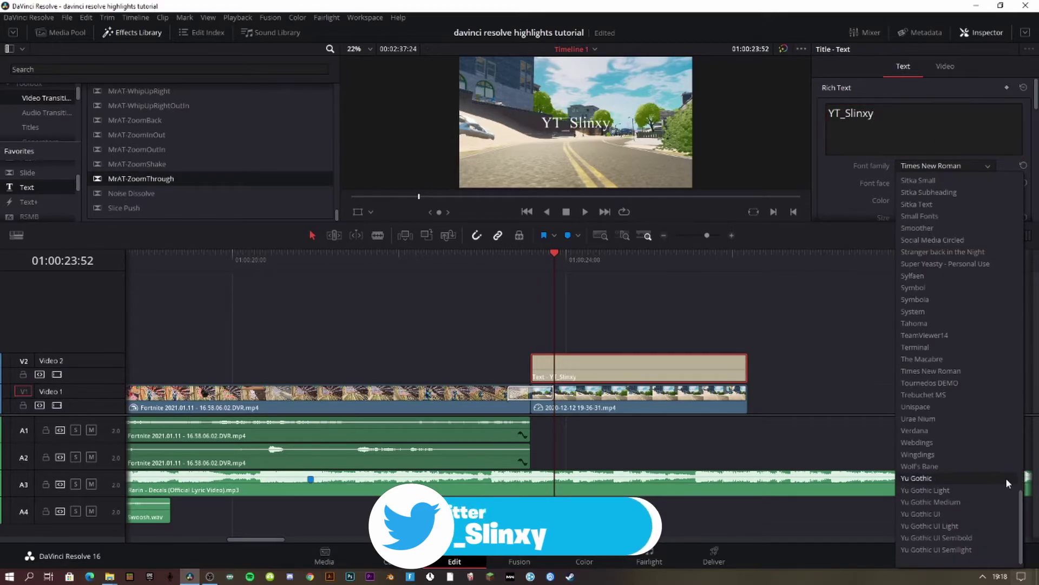
drag(1023, 496, 1021, 212)
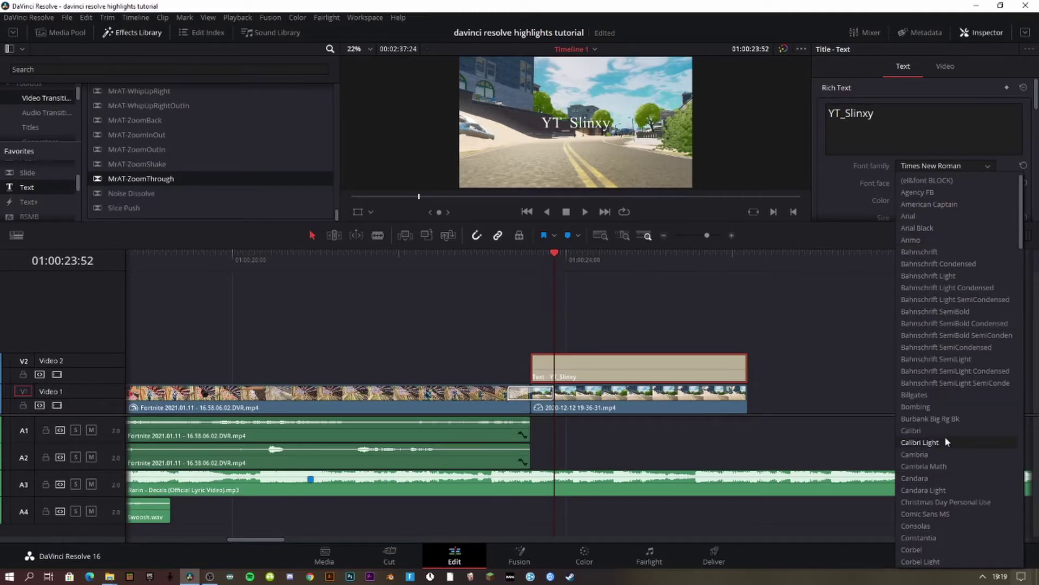
click(915, 217)
click(922, 165)
scroll(932, 385, down, 1)
scroll(933, 384, down, 5)
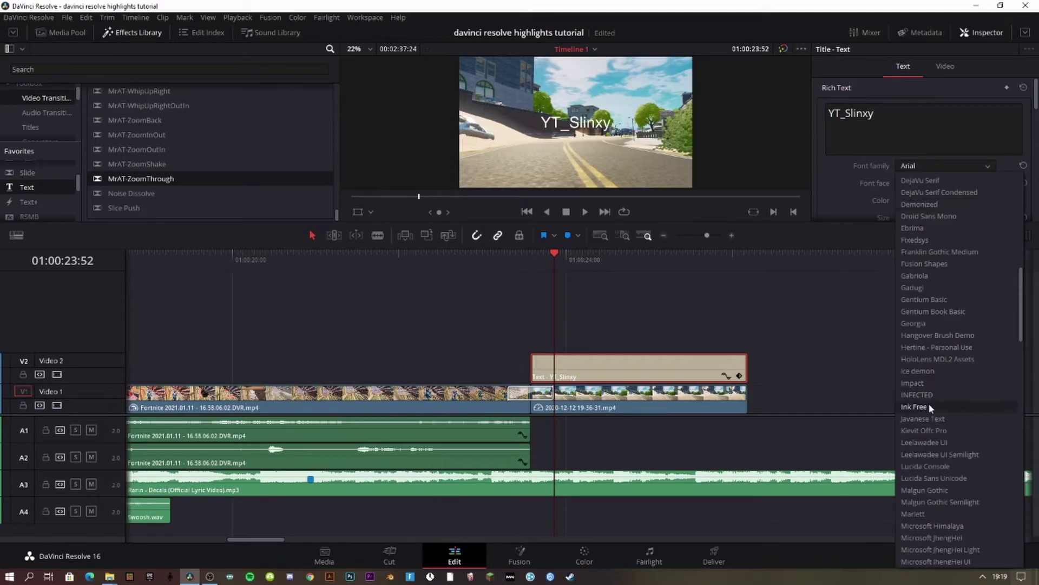
click(927, 384)
Browse further font families and try Nirmala UI on the YT_Slinxy title
click(926, 167)
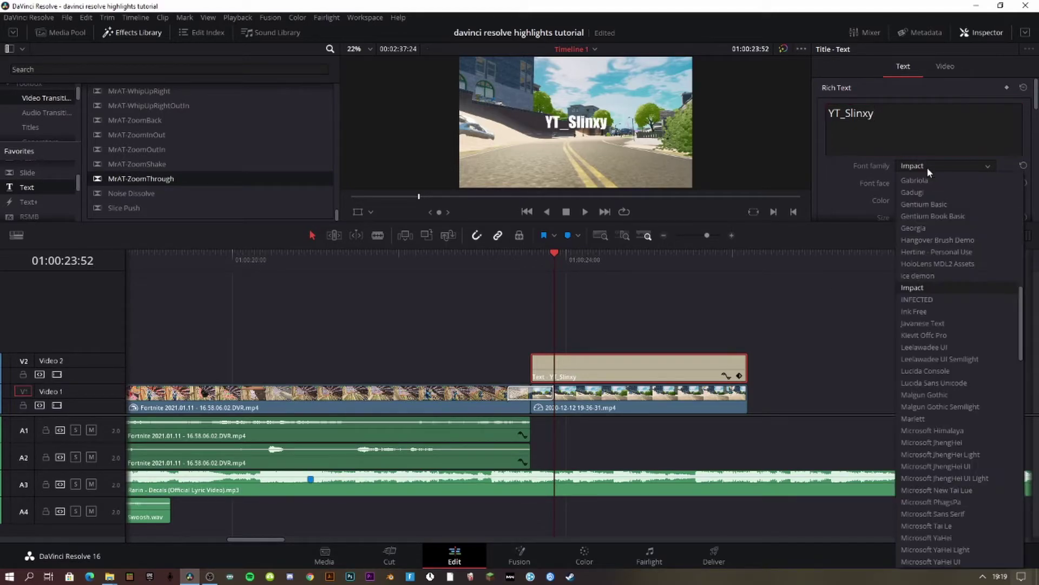
scroll(937, 343, down, 5)
scroll(941, 465, down, 5)
scroll(930, 482, up, 4)
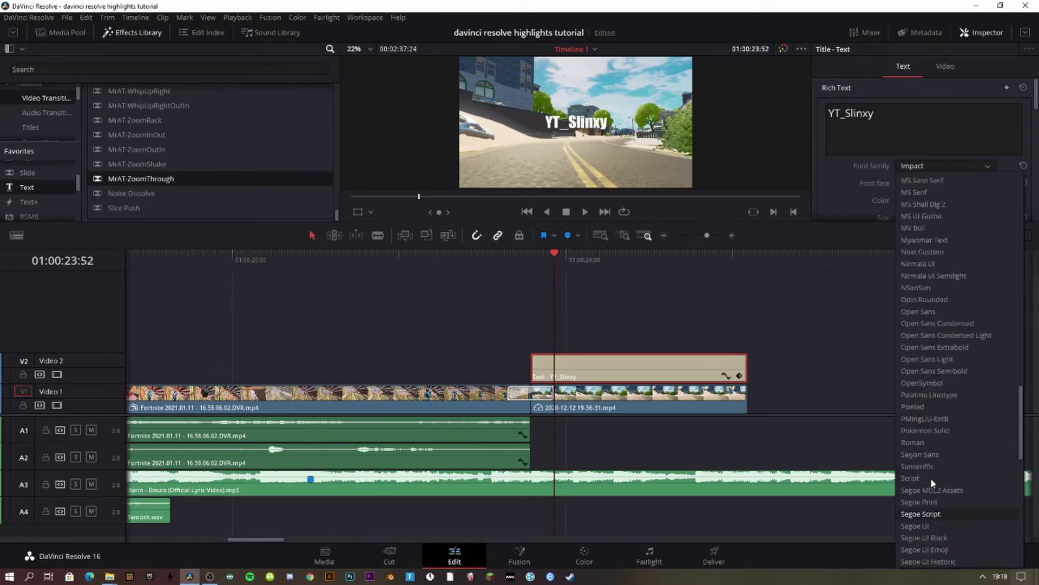
click(915, 275)
click(931, 165)
click(917, 407)
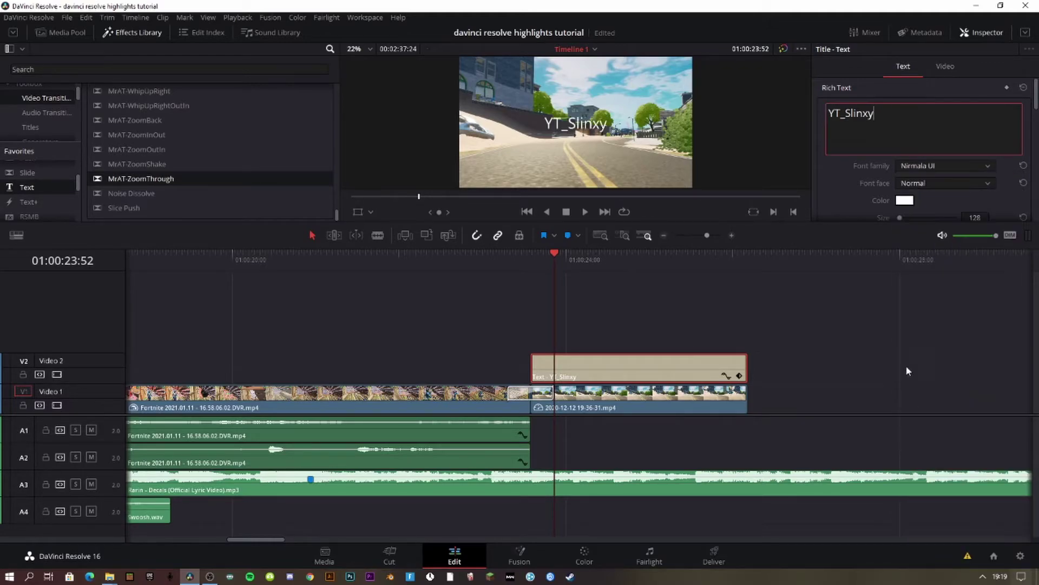
Try Courier New and Ebrima on the YT_Slinxy title and return the font family to Impact
click(932, 165)
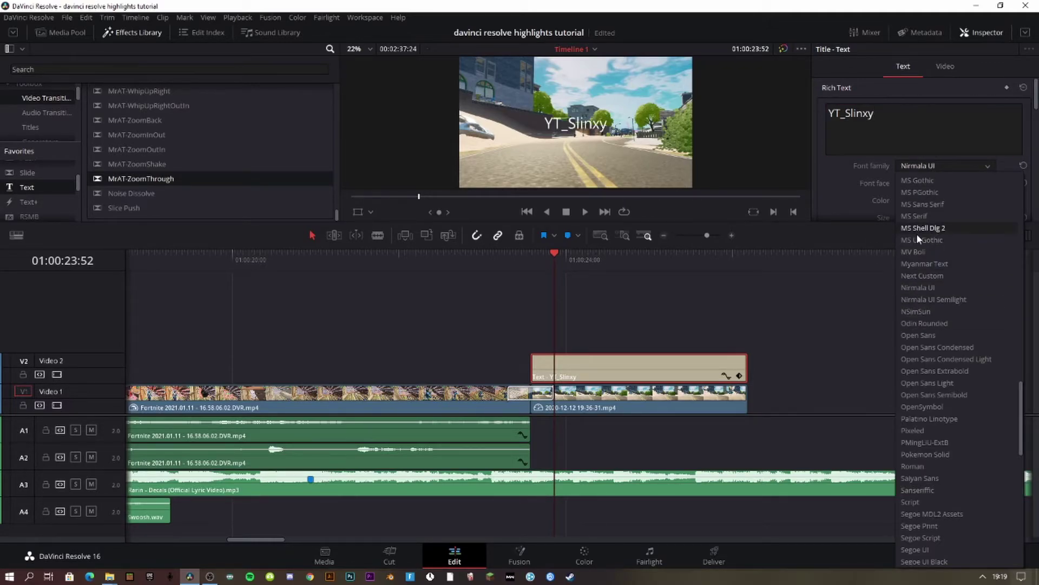
scroll(933, 270, up, 10)
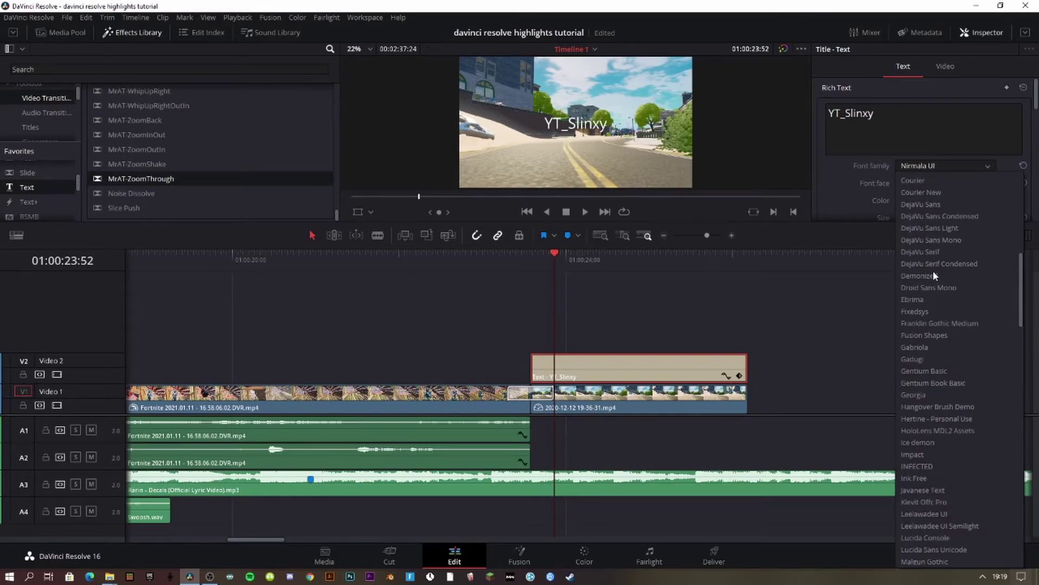
click(918, 193)
click(935, 162)
click(931, 301)
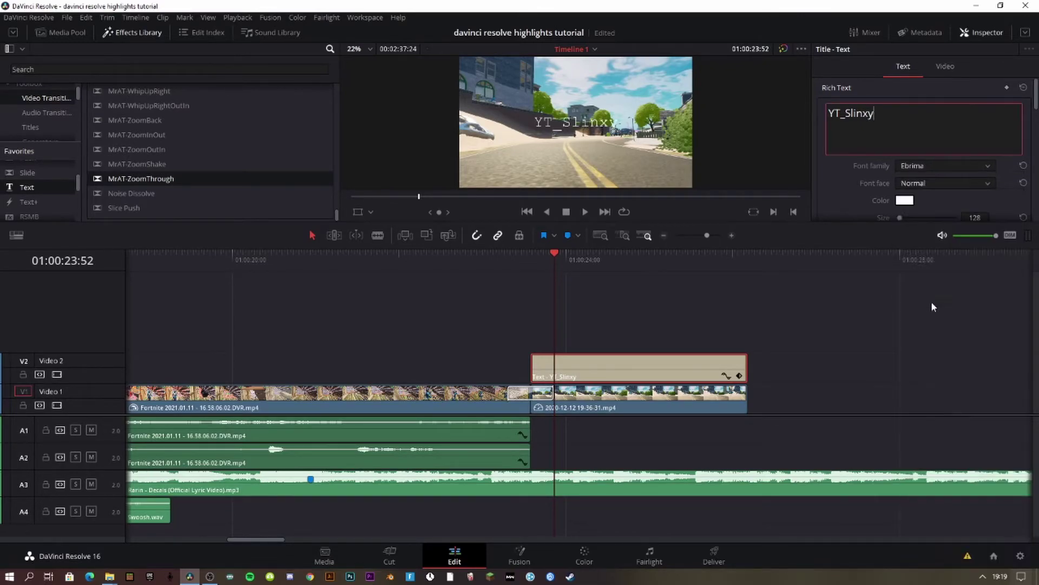
click(931, 165)
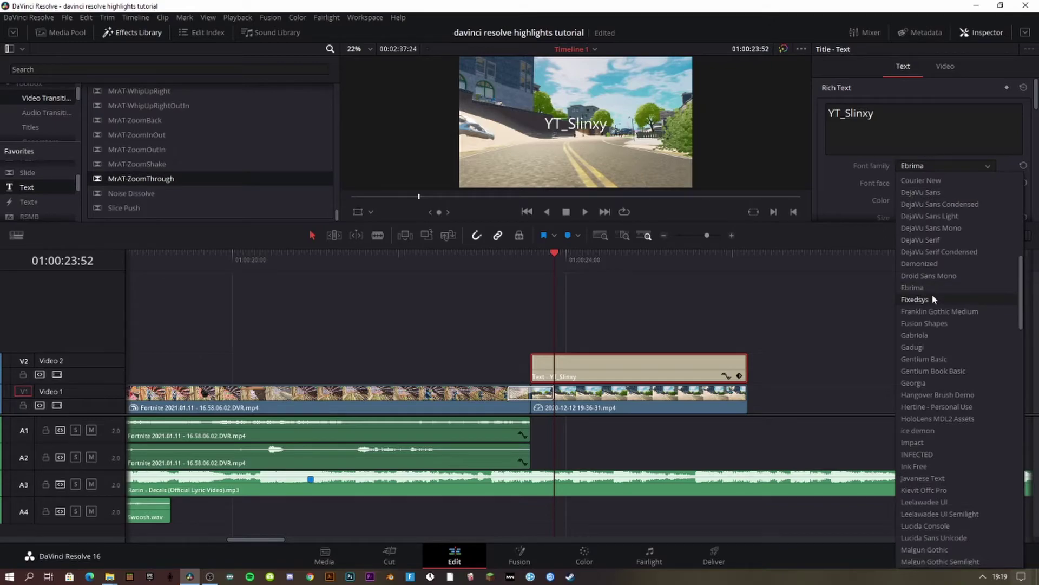
click(933, 443)
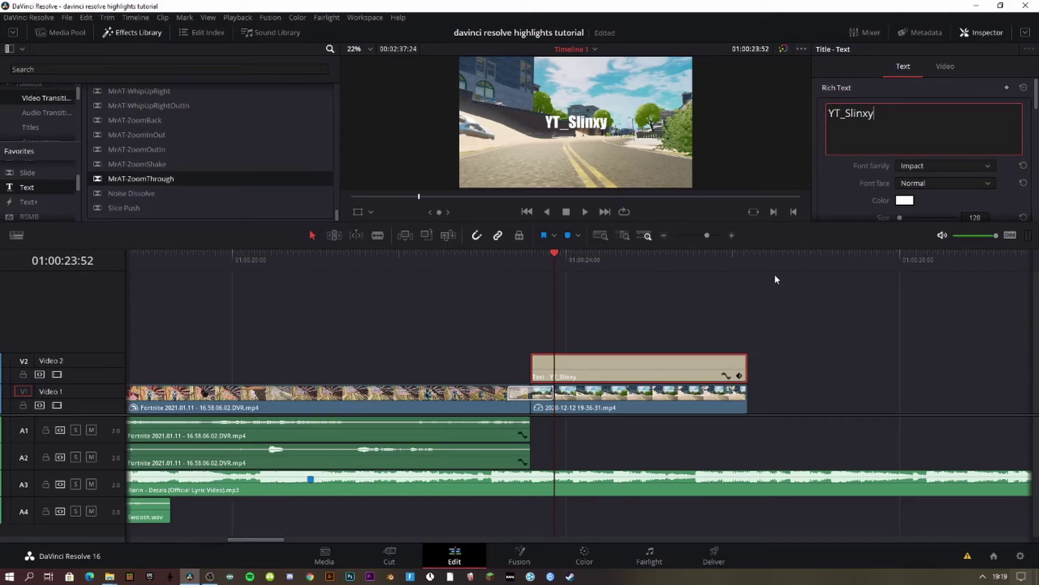
Duplicate the YT_Slinxy title onto Video 3 and replace the Video 2 title's text with D
drag(603, 366, 607, 338)
click(615, 364)
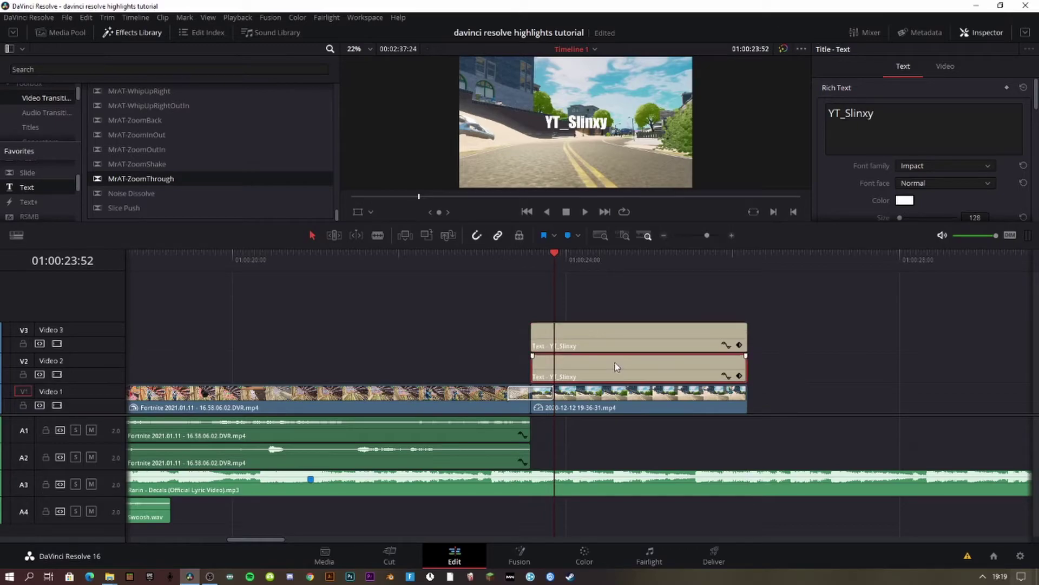
click(844, 130)
key(ctrl+a)
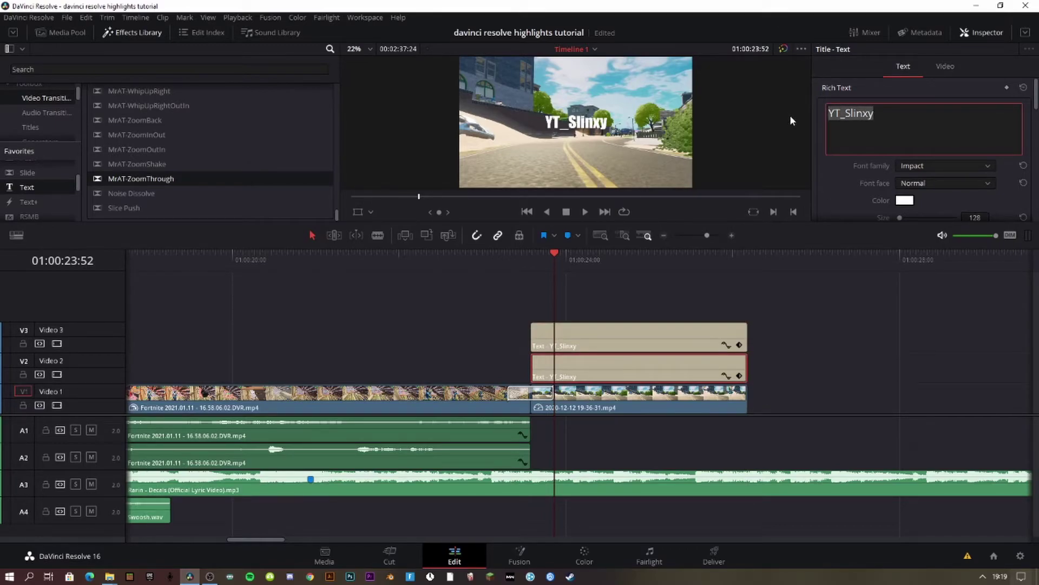
text(D)
Set the D title's font family to Social Media Circled and its size to 775
scroll(795, 116, down, 2)
click(910, 133)
scroll(906, 397, down, 15)
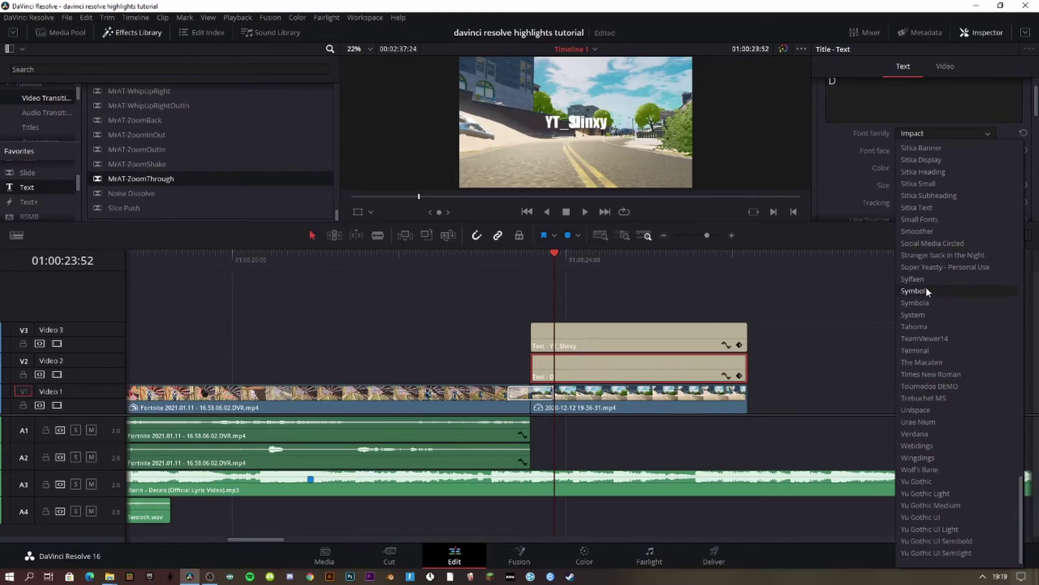
click(927, 245)
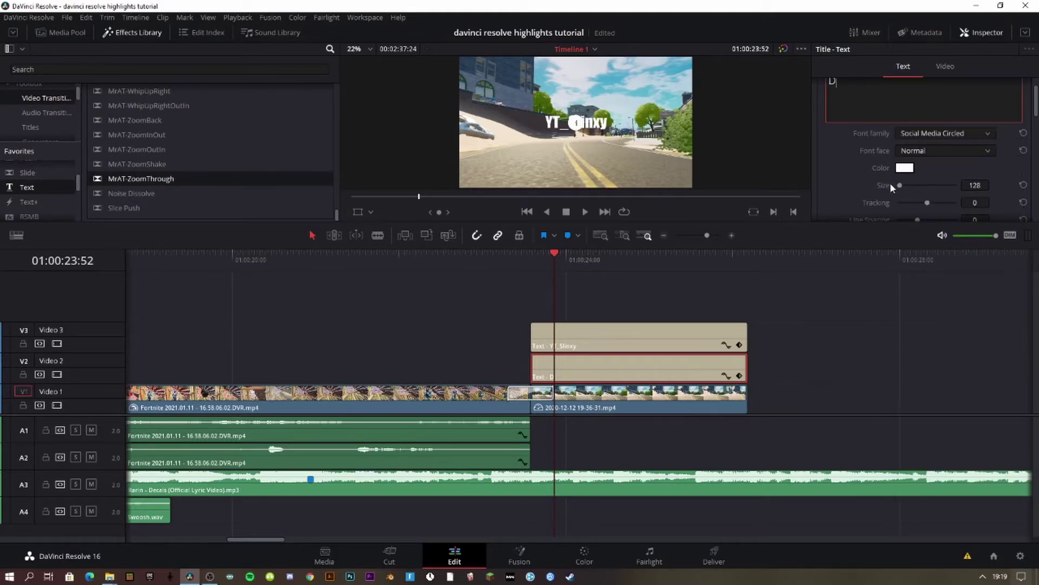
drag(976, 185, 975, 185)
Change the color of the Video 2 icon title to bright cyan
click(905, 168)
drag(539, 182, 564, 180)
click(586, 366)
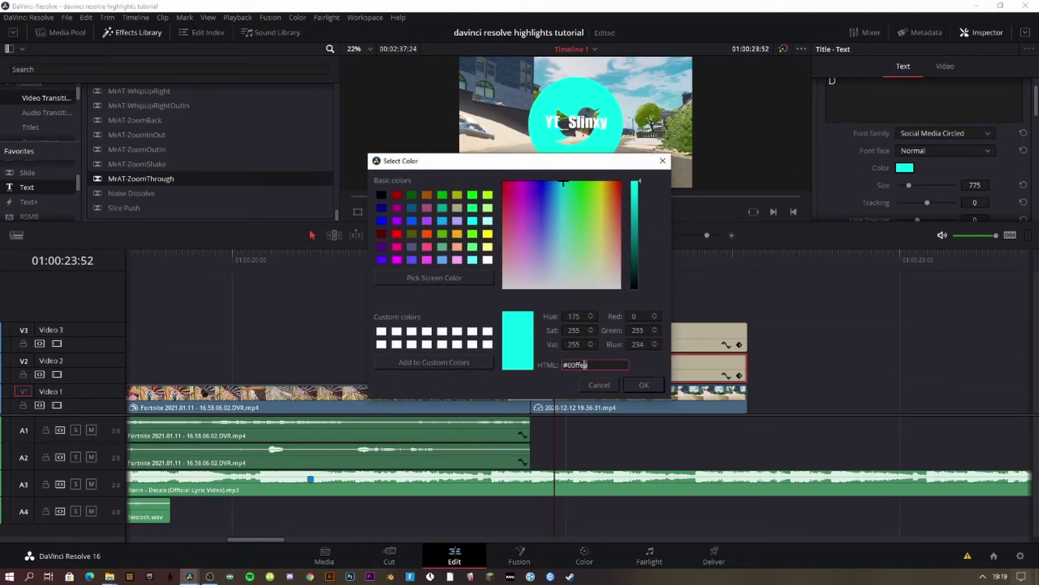
click(632, 385)
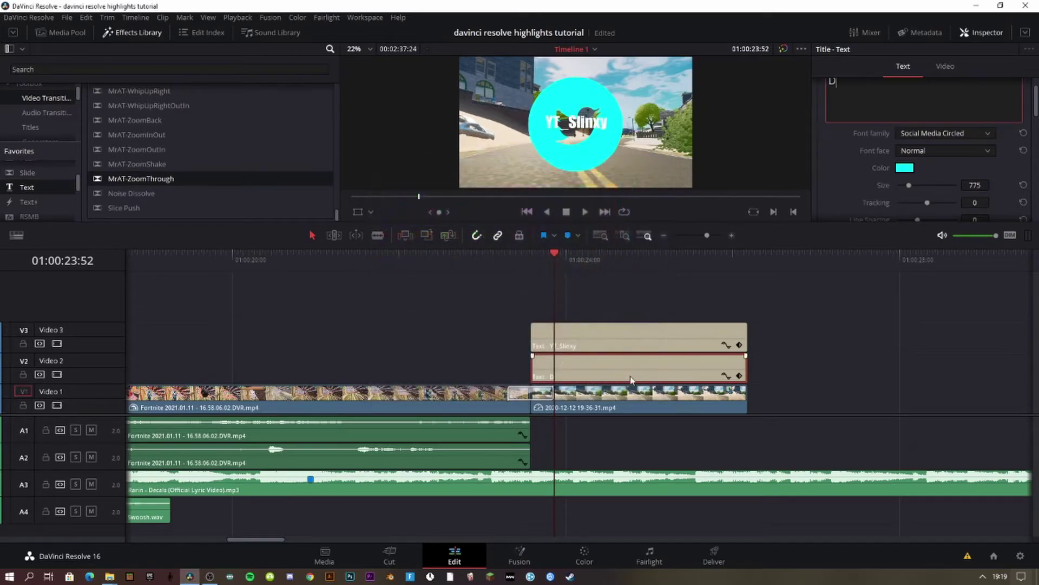
Convert the Video 3 title and the Video 2 icon title into two separate compound clips with default names
click(606, 336)
right_click(606, 336)
click(635, 346)
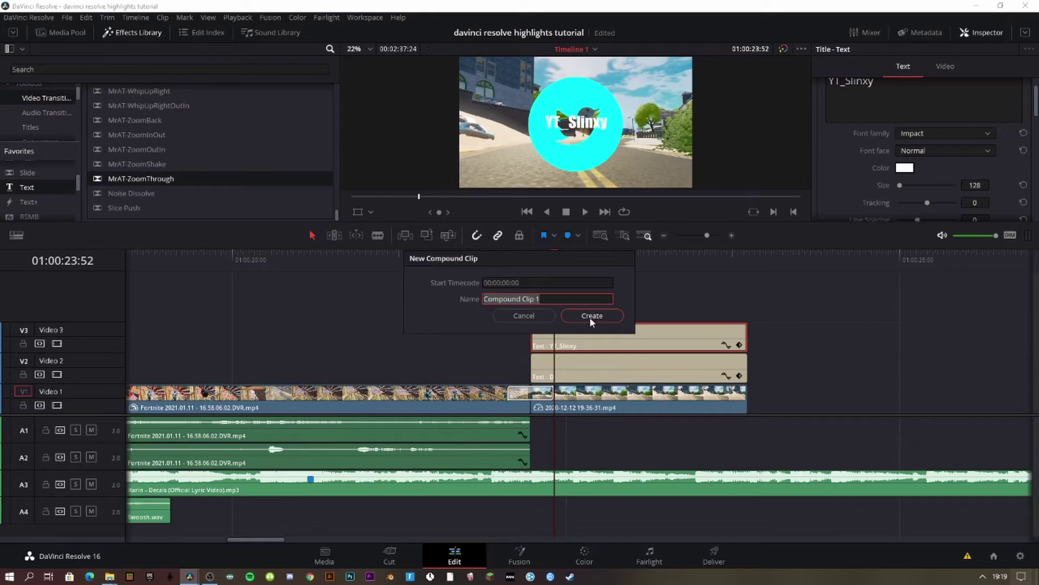
click(592, 316)
right_click(598, 371)
click(622, 337)
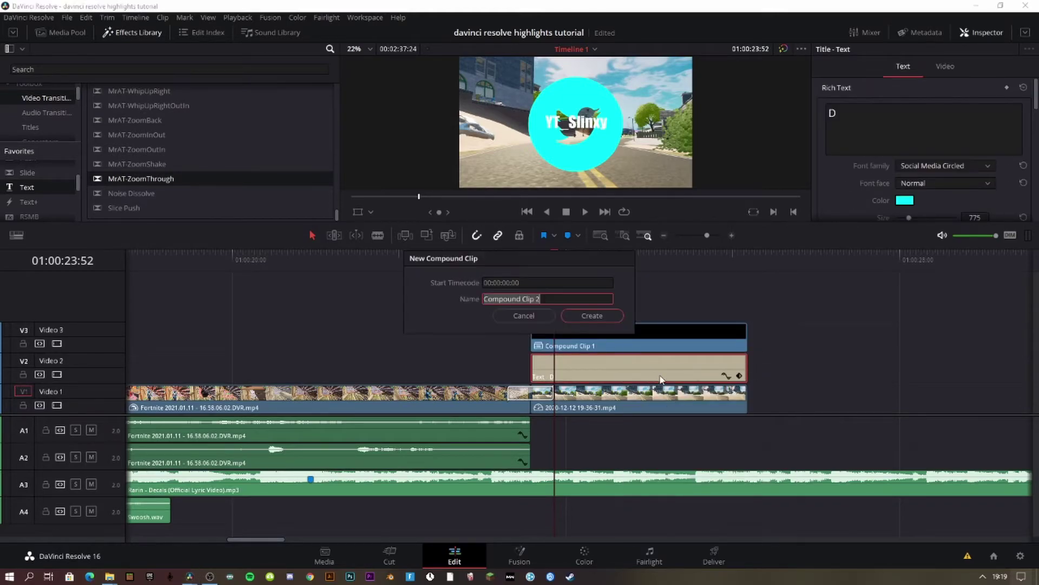
click(599, 321)
Apply the favorite S_Di...aves wave distortion effect to both compound clips
scroll(35, 198, down, 2)
drag(27, 203, 622, 339)
drag(35, 200, 602, 372)
Apply the favorite S_D...dow shadow effect to both compound clips and play the animated titles
scroll(44, 184, down, 2)
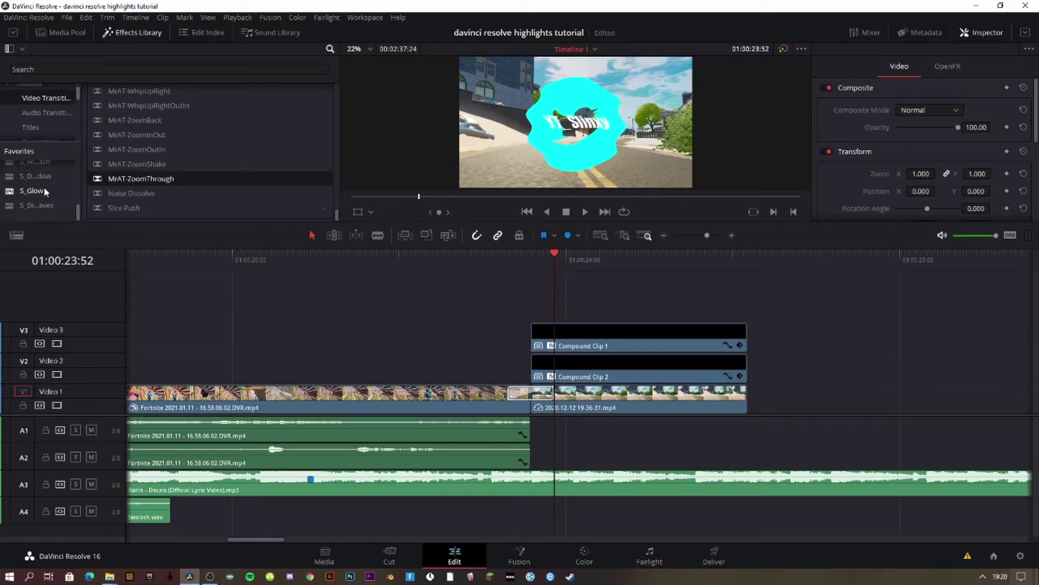
drag(40, 183, 548, 330)
drag(37, 180, 579, 368)
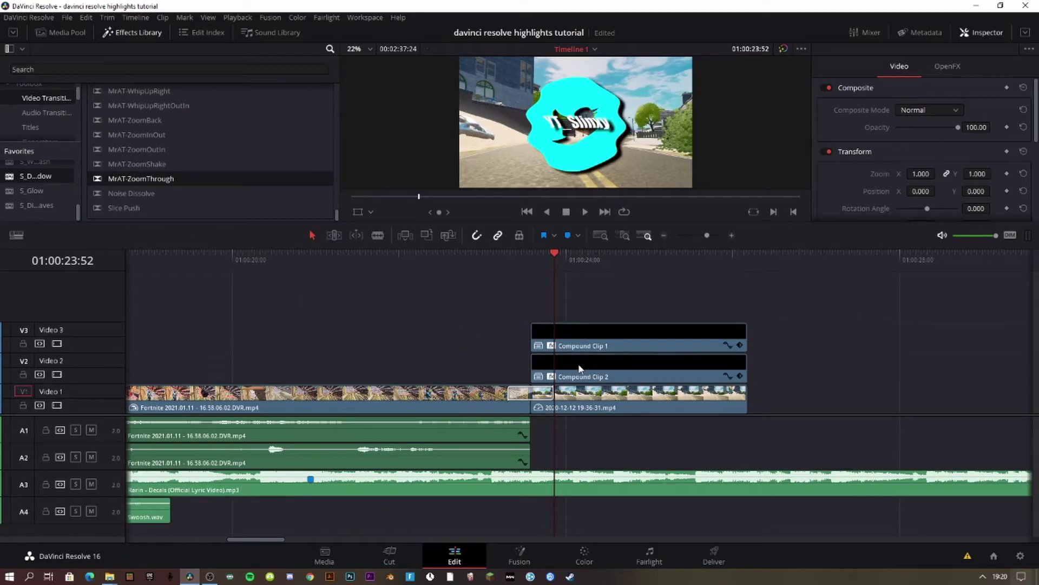
key(space)
click(665, 338)
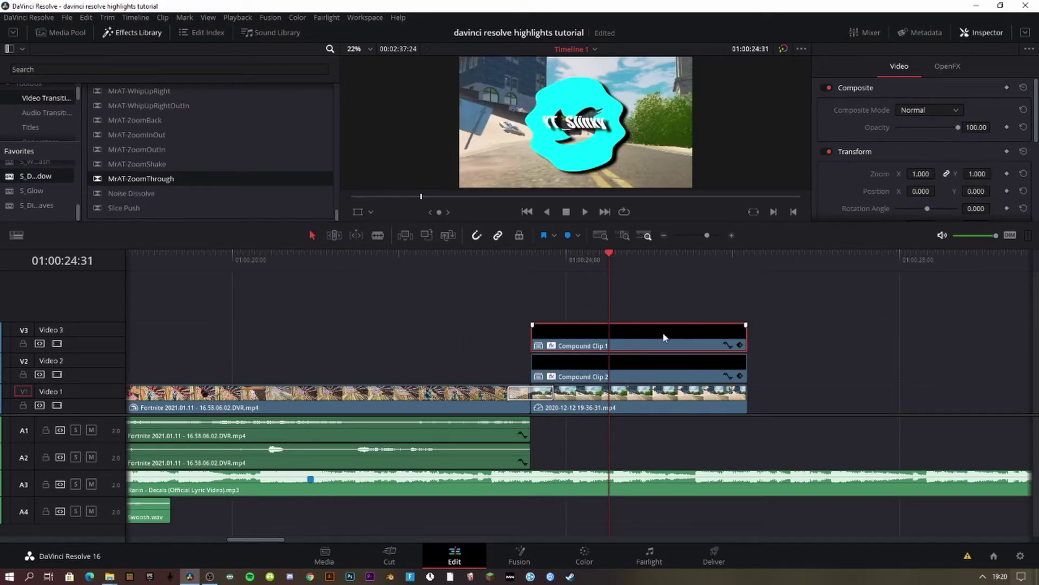
Set the Video 3 compound clip's waviness type to Horizontal and lower its scale to about 12.7
click(947, 66)
click(911, 110)
click(909, 133)
drag(915, 128, 904, 130)
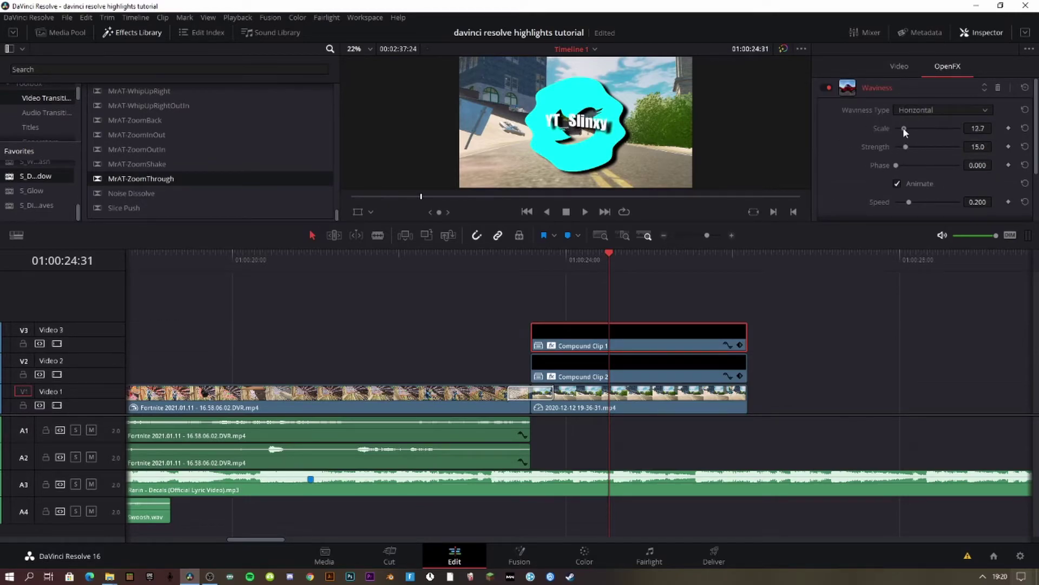
Set the Video 3 compound clip's shadow Shift X to 0 and raise its Shadow Opacity to about 2.245
scroll(860, 173, down, 2)
scroll(883, 216, down, 3)
scroll(882, 161, down, 1)
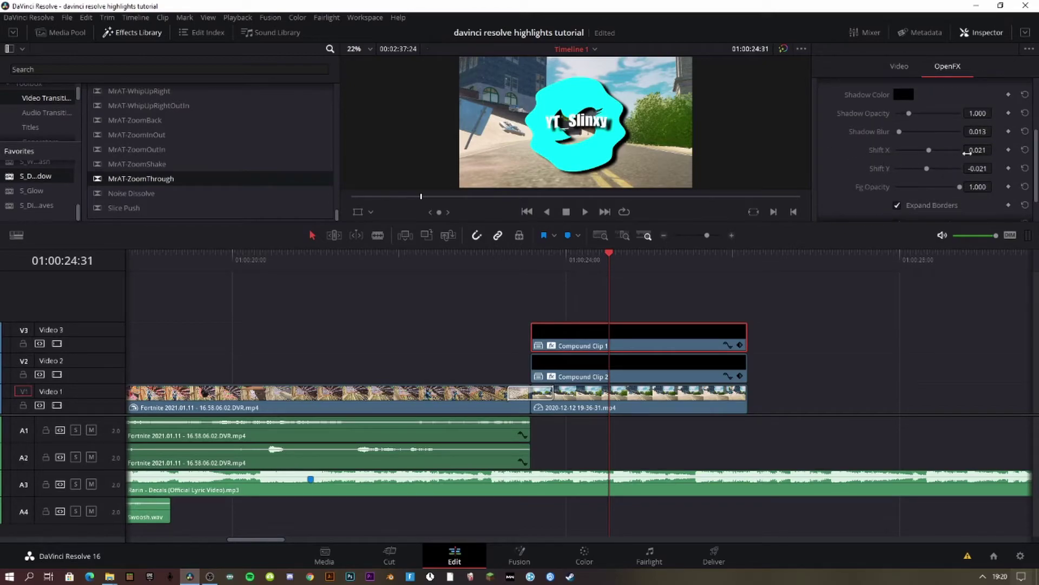
drag(994, 150, 991, 150)
drag(910, 115, 925, 118)
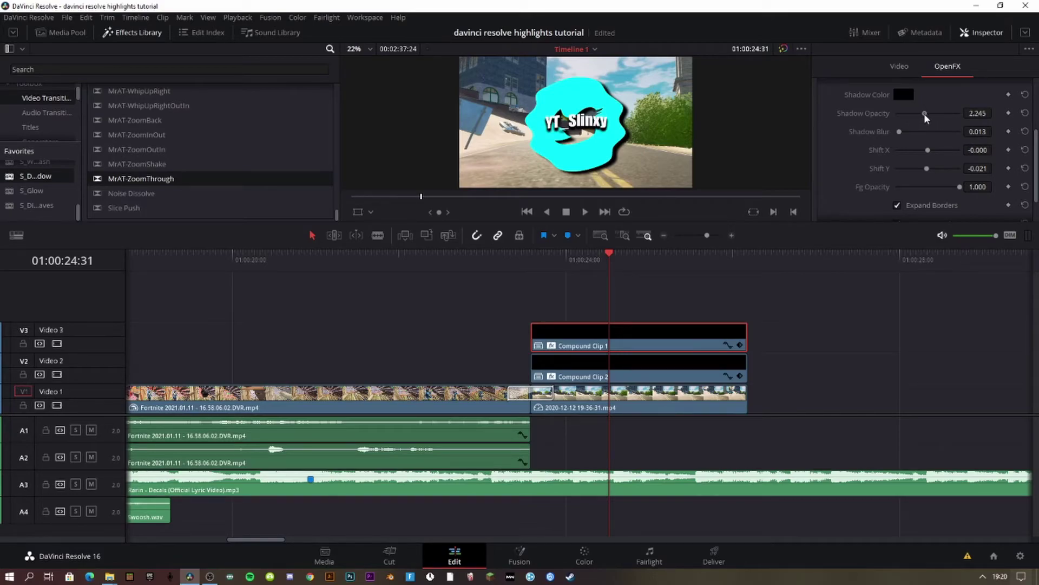
Set the Video 2 compound clip's waviness to Horizontal with a scale of about 5.9 and play the animation
click(666, 372)
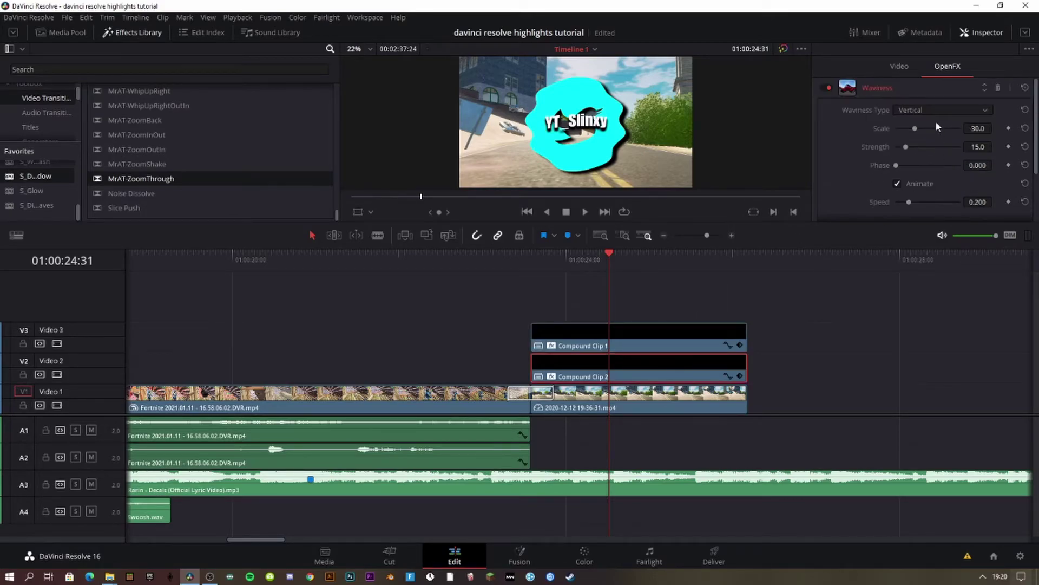
click(923, 109)
click(914, 138)
drag(915, 128, 899, 127)
click(505, 259)
key(space)
key(space)
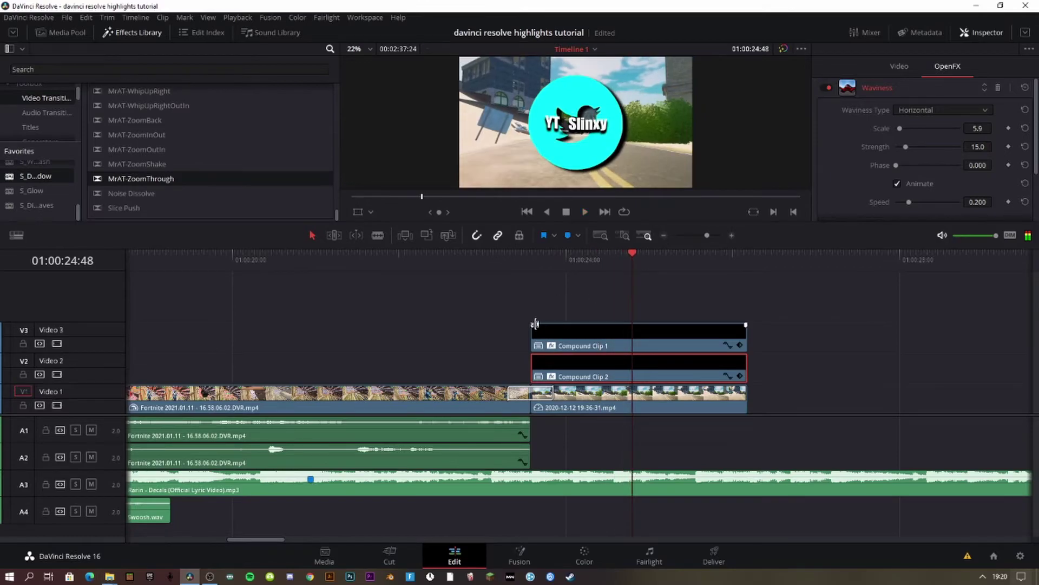
Add short fade-ins of about 10 frames to both compound clips and play the ending
click(532, 324)
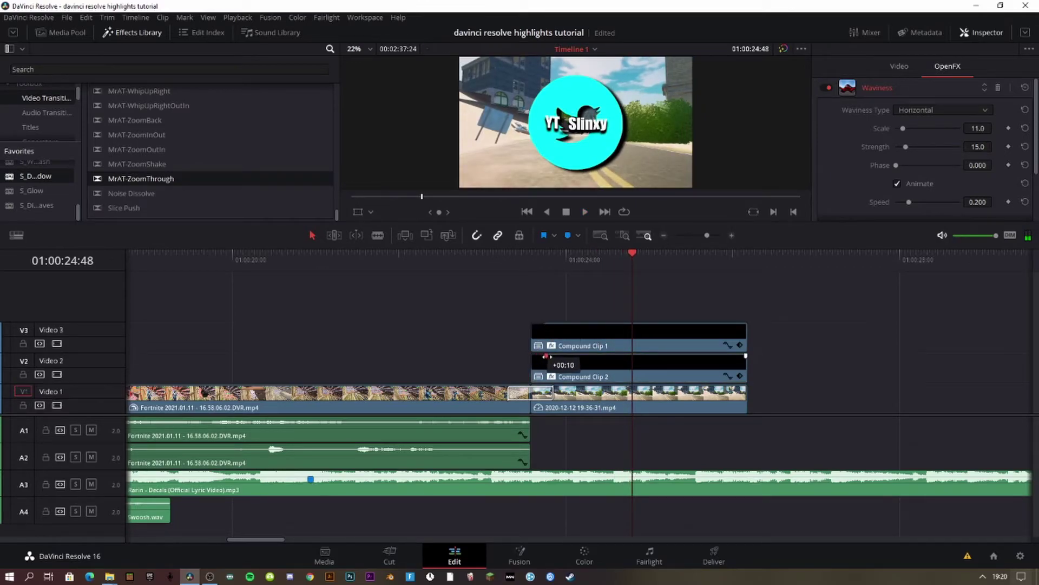
click(509, 255)
key(space)
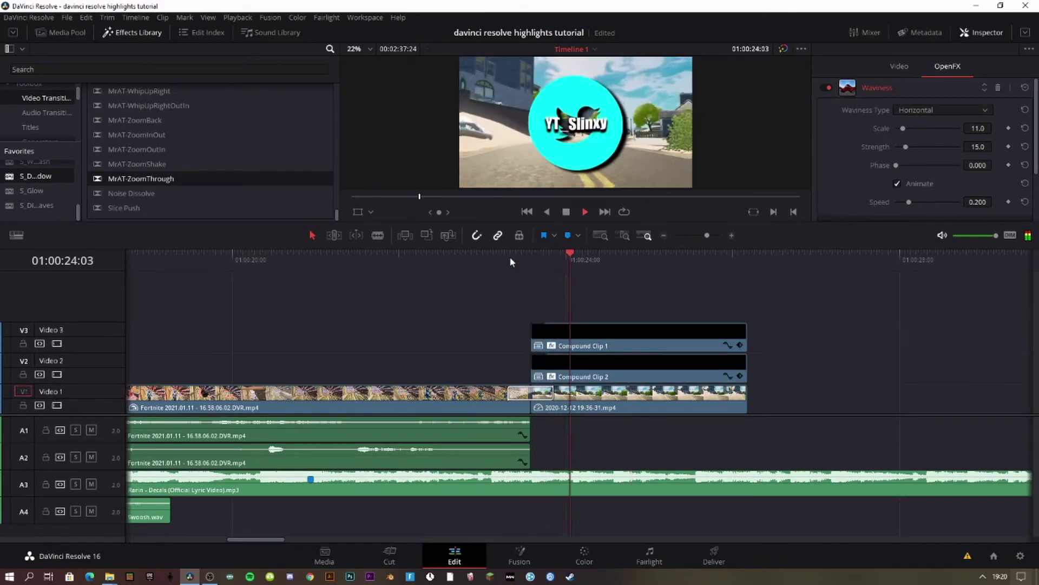
key(space)
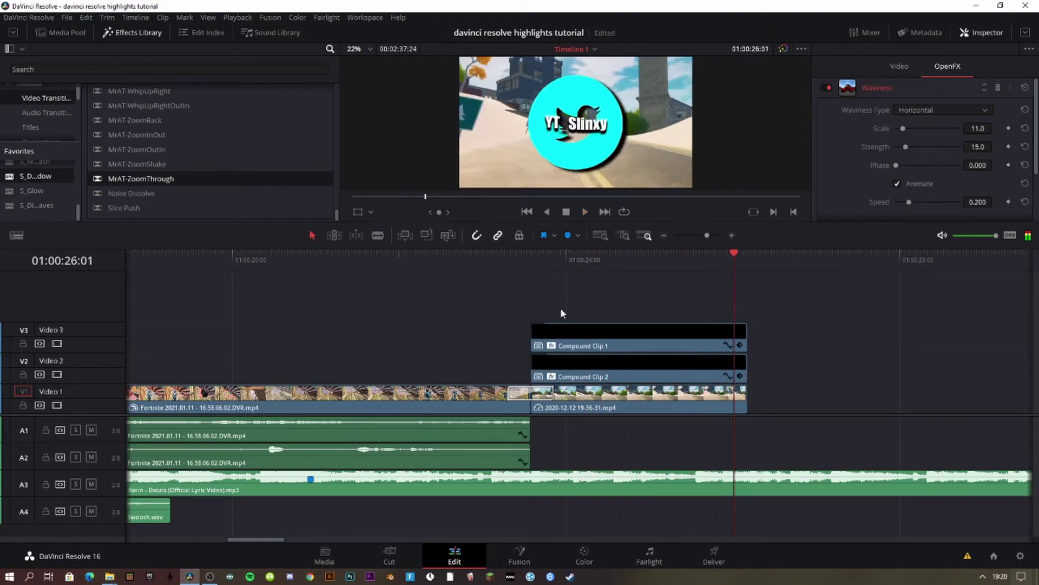
Set the Video 2 compound clip's shadow Shift X to 0 and play the ending
click(616, 369)
scroll(866, 152, down, 2)
scroll(866, 147, down, 5)
scroll(922, 139, up, 1)
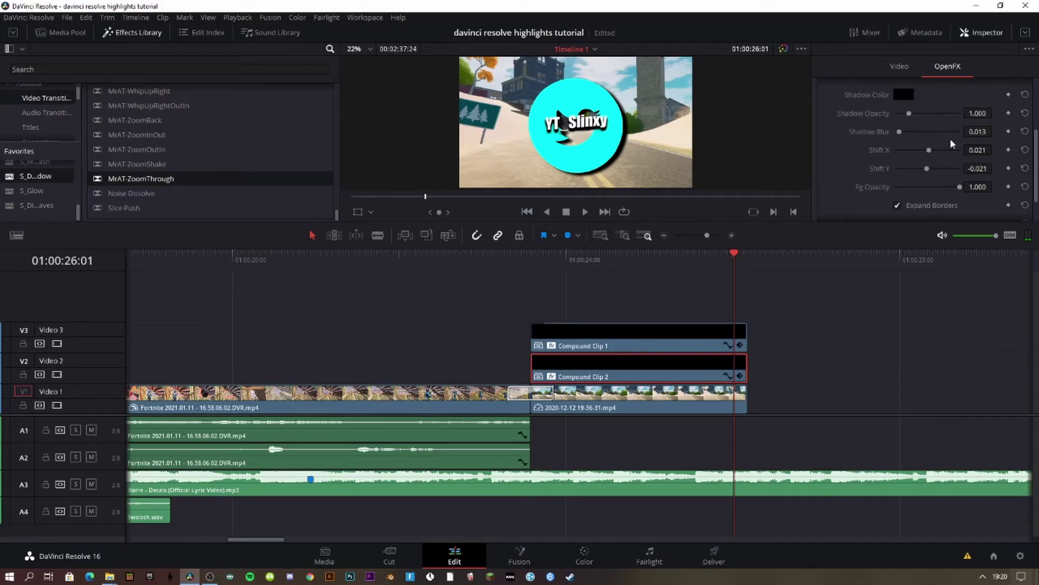
drag(978, 150, 959, 160)
click(525, 256)
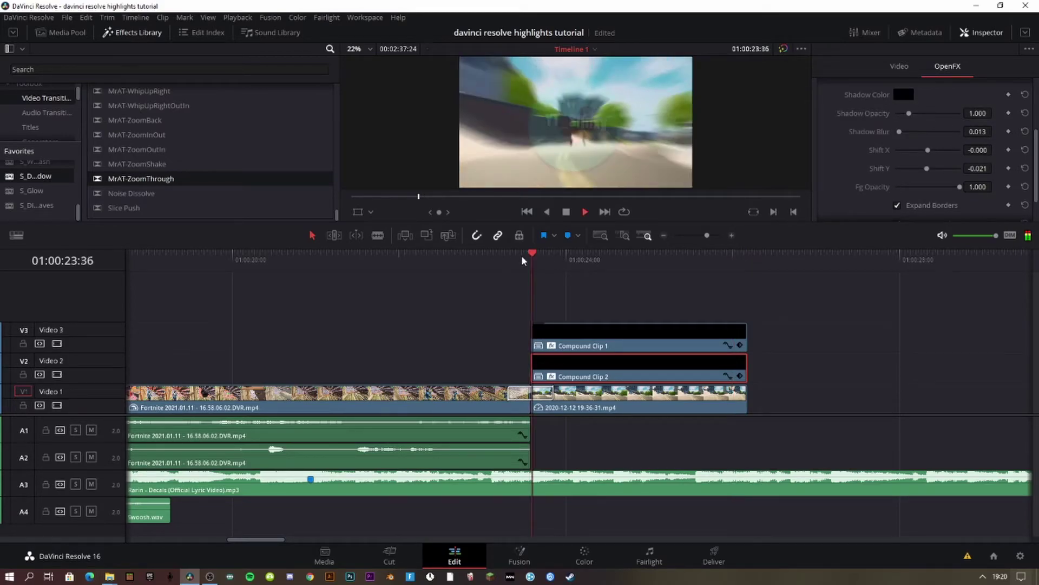
key(space)
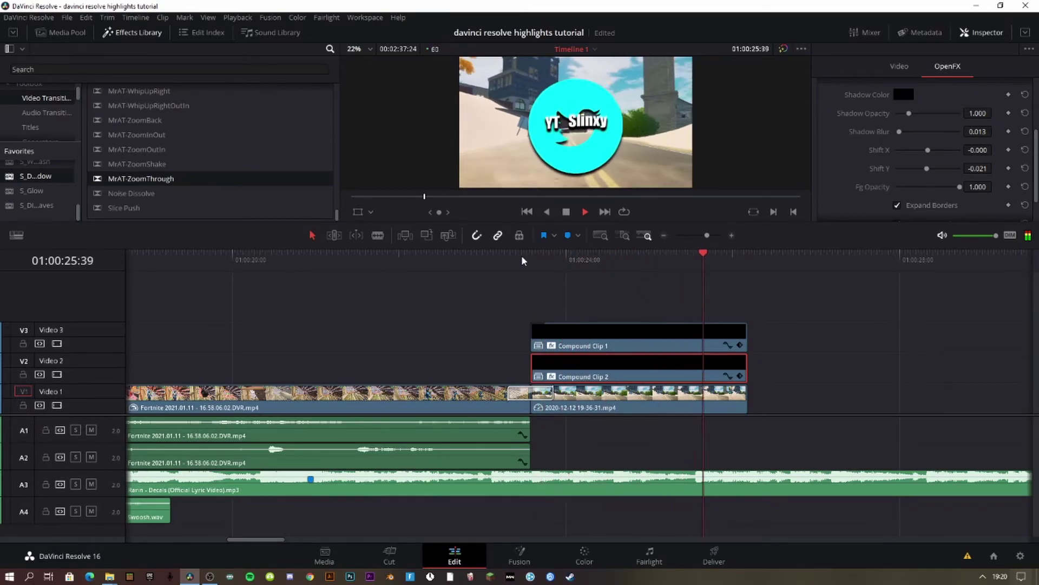
key(space)
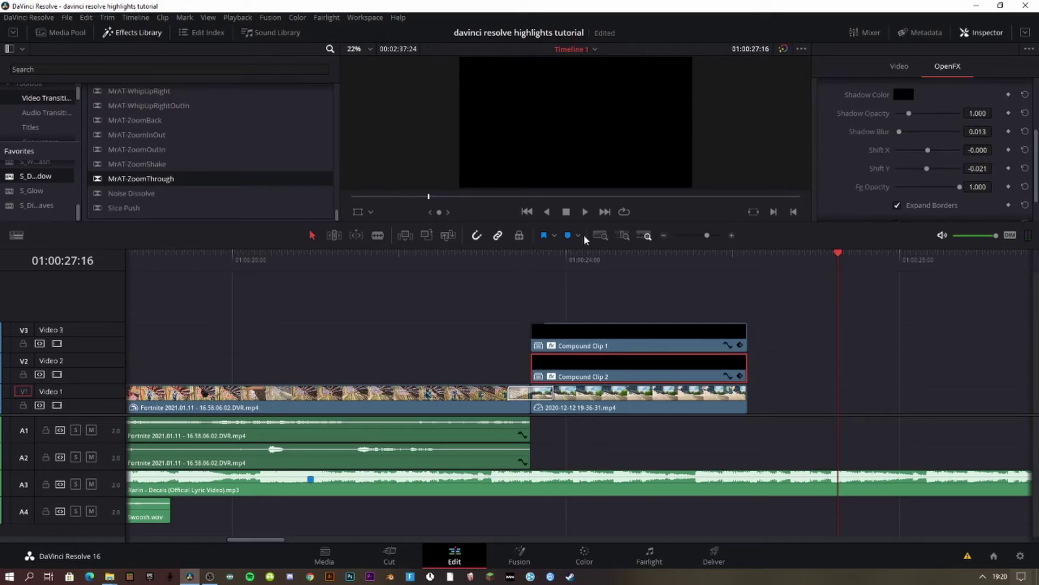
Split the A3 music track at the end of the street clip and delete the remainder
drag(744, 391, 793, 396)
drag(671, 261, 742, 270)
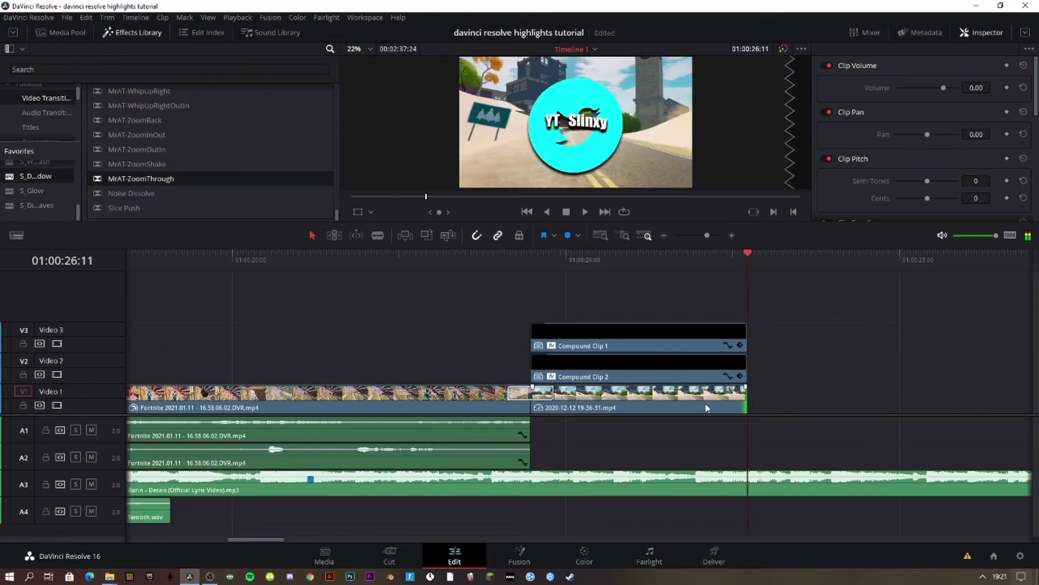
key(ctrl+b)
click(803, 485)
key(Delete)
Fade out the end of the A3 music track and play back the ending
drag(742, 472, 615, 474)
click(510, 259)
key(space)
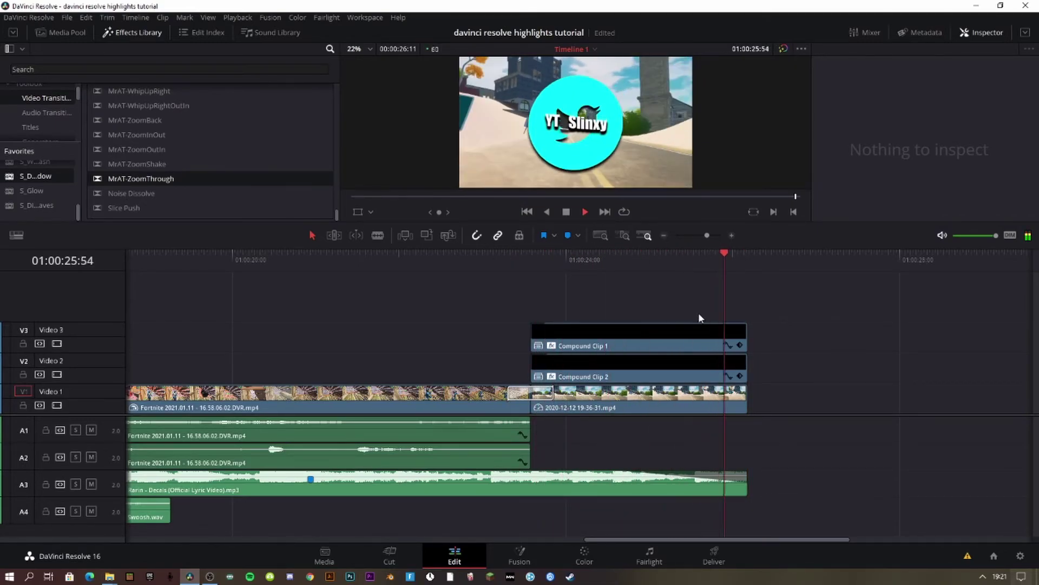
Add matching fade-outs to the ends of the street clip and both compound clips and play the result
drag(745, 388, 715, 388)
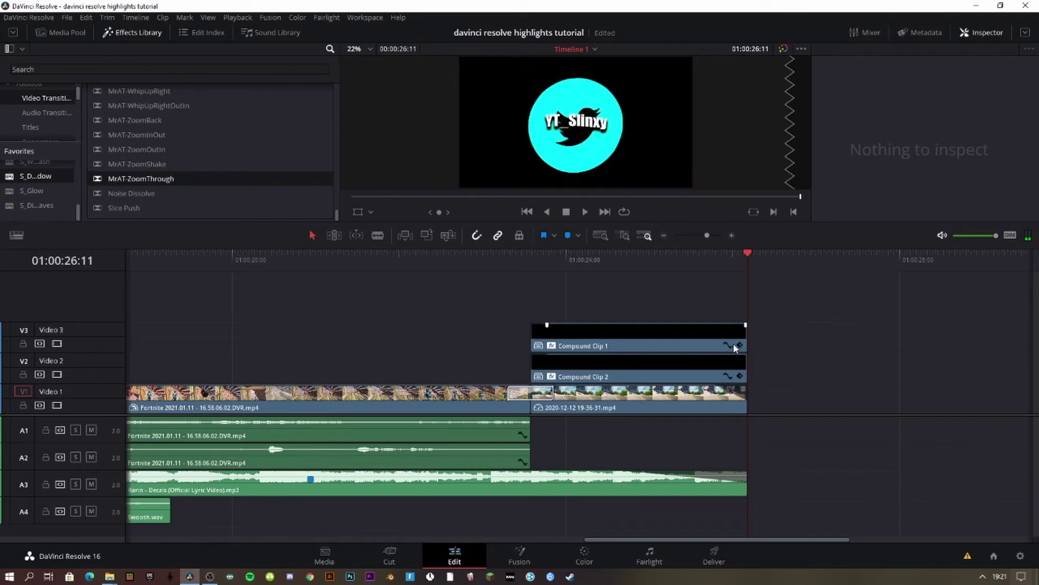
drag(745, 356, 711, 357)
drag(742, 326, 707, 325)
click(645, 257)
key(space)
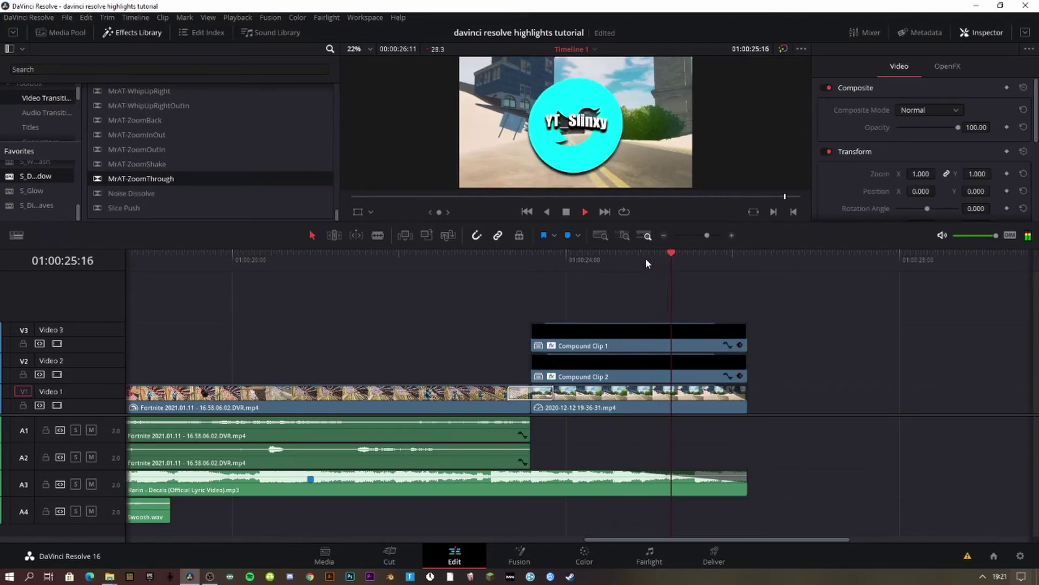
click(575, 265)
key(space)
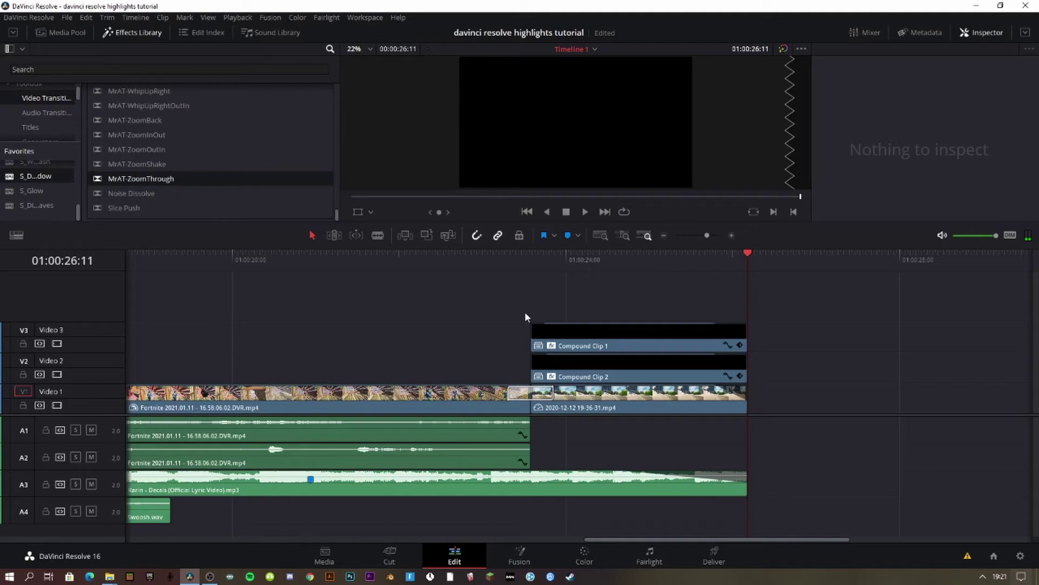
Prepare the timeline for delivery with the filename Clip and a destination folder under Documents\youtube
scroll(536, 305, left, 10)
scroll(444, 323, left, 3)
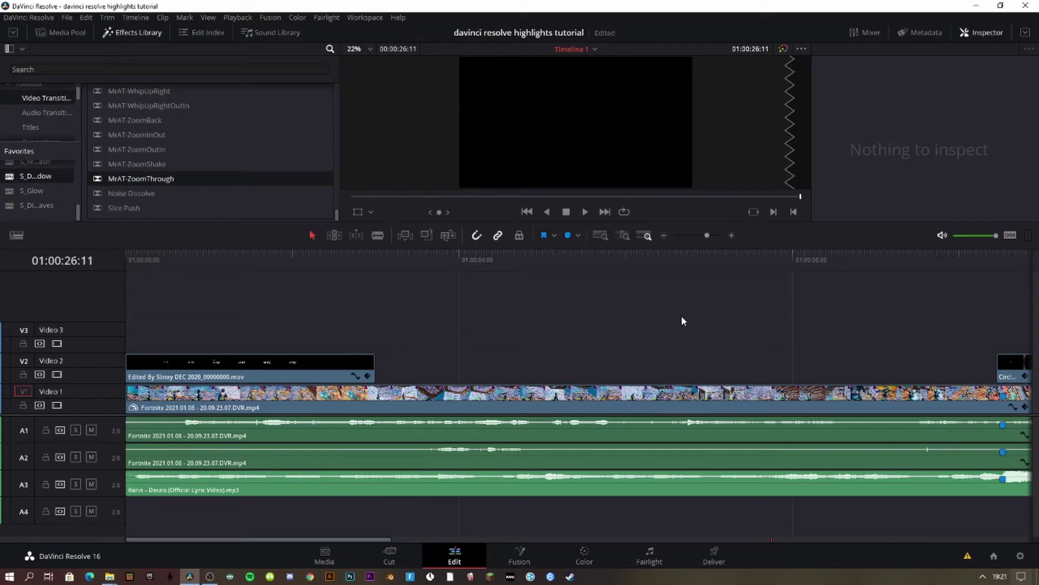
click(720, 546)
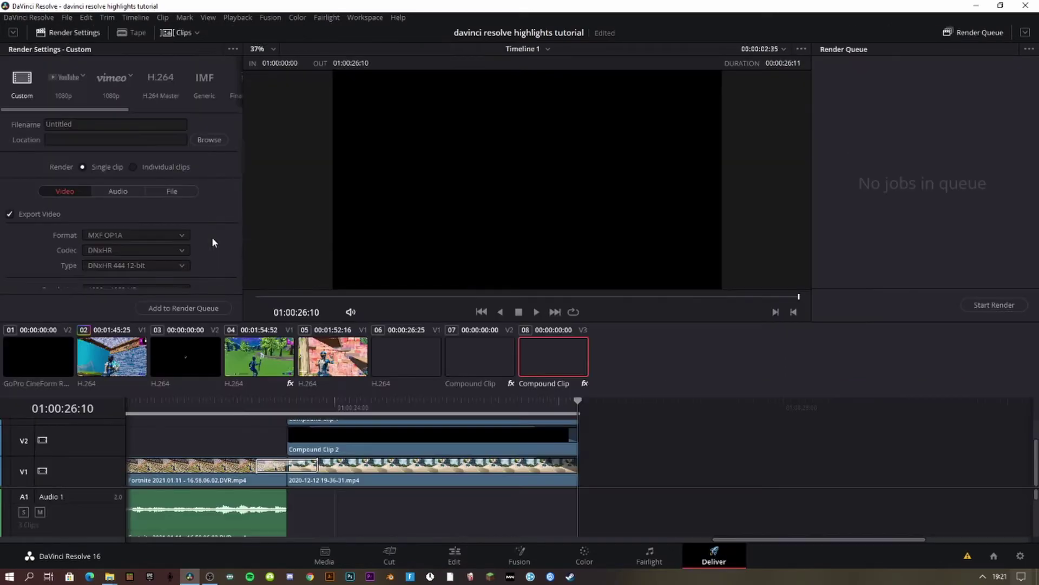
click(88, 125)
double_click(88, 124)
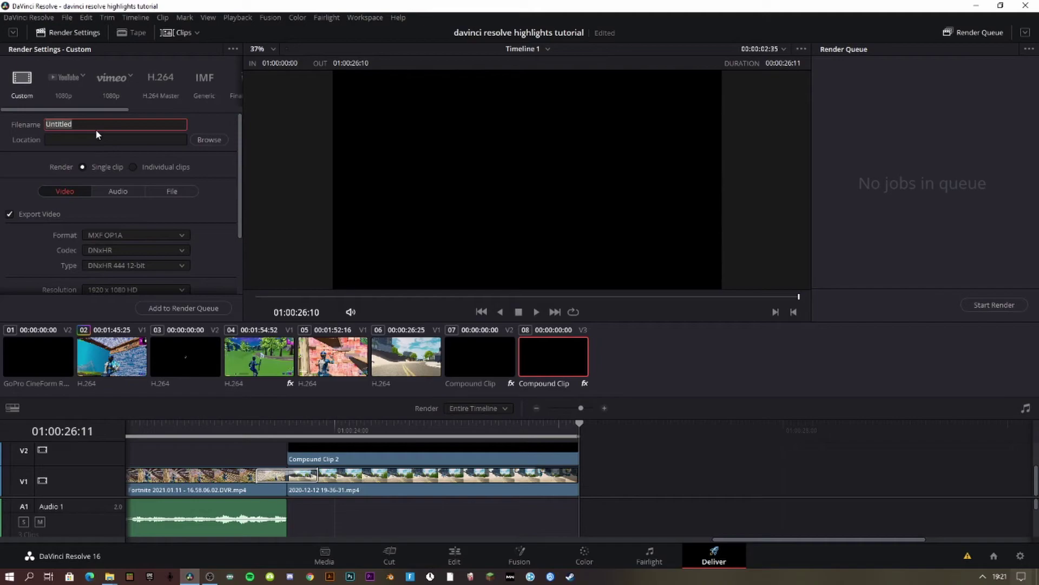
text(Clip)
click(209, 139)
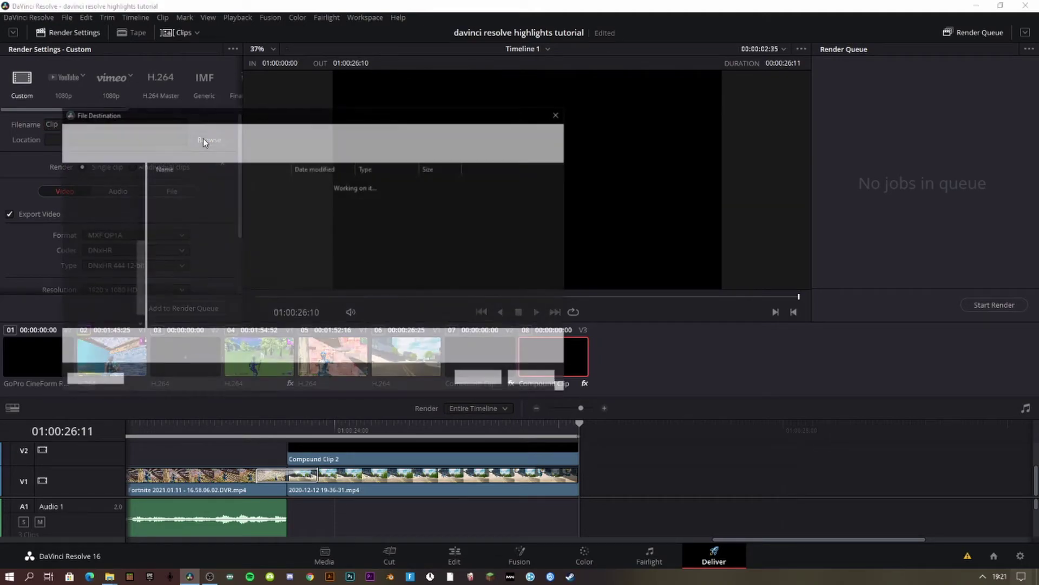
Set the render format to MP4
click(151, 236)
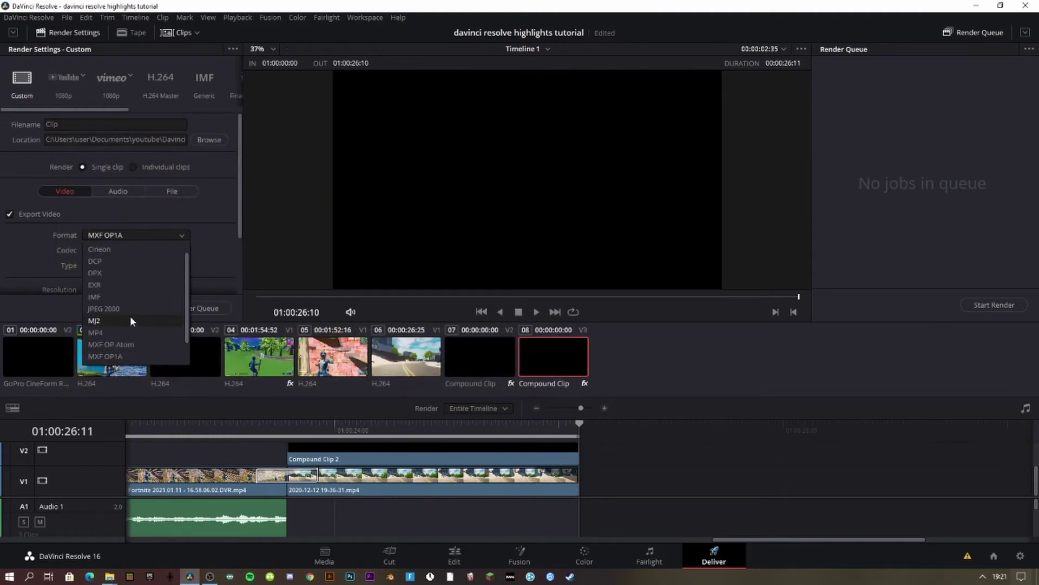
click(126, 331)
click(128, 234)
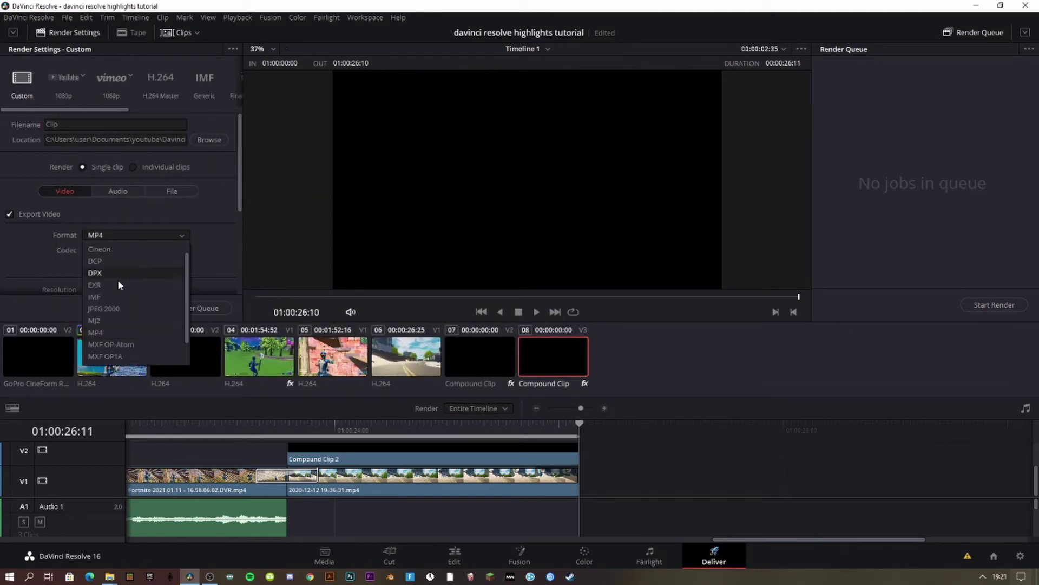
scroll(112, 290, down, 1)
scroll(108, 305, up, 1)
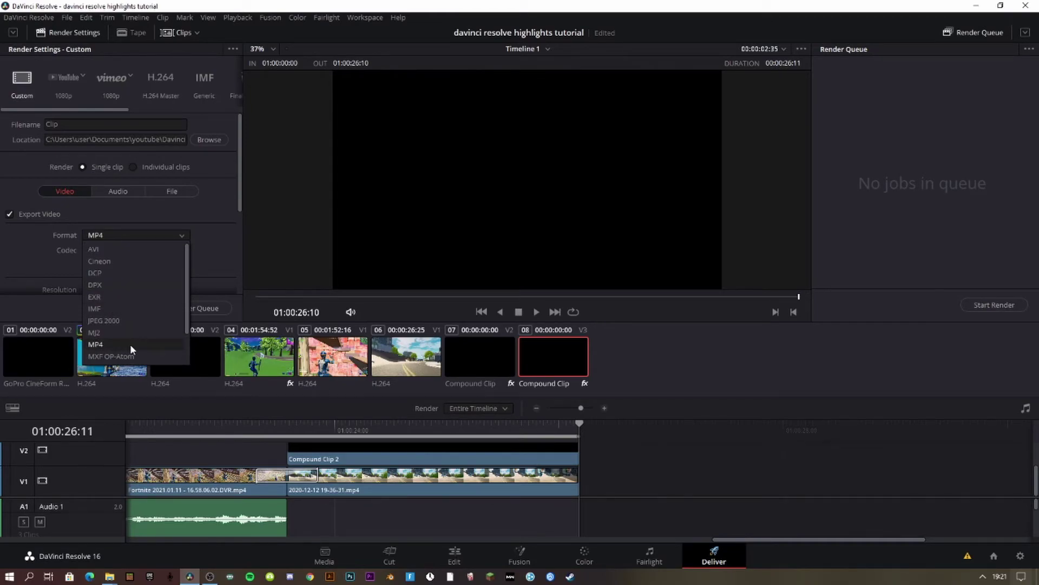
scroll(128, 342, down, 1)
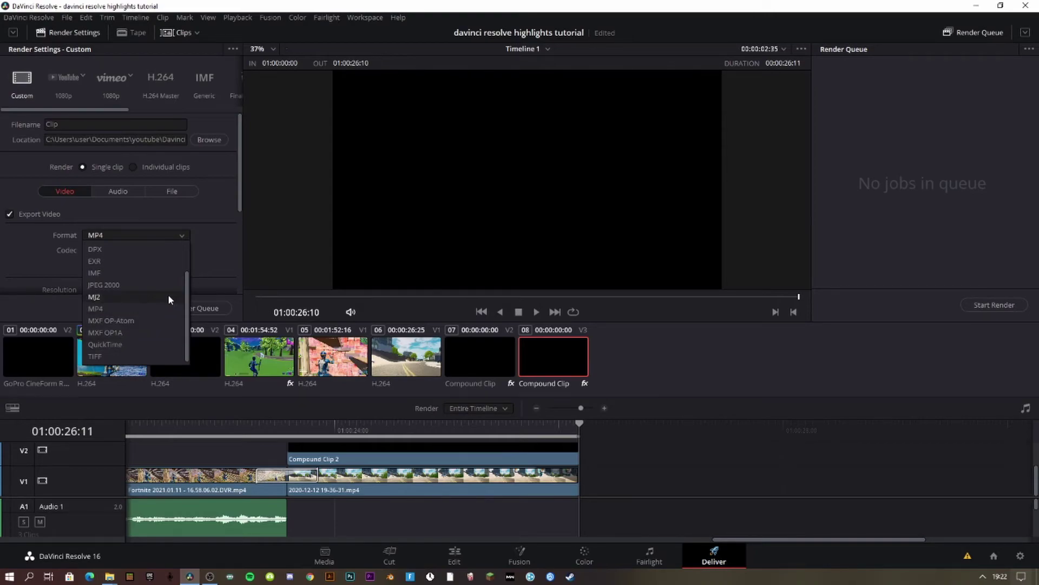
click(210, 239)
Review the video, audio and file render settings, including resolution, frame rate, quality and audio codec
scroll(205, 251, down, 2)
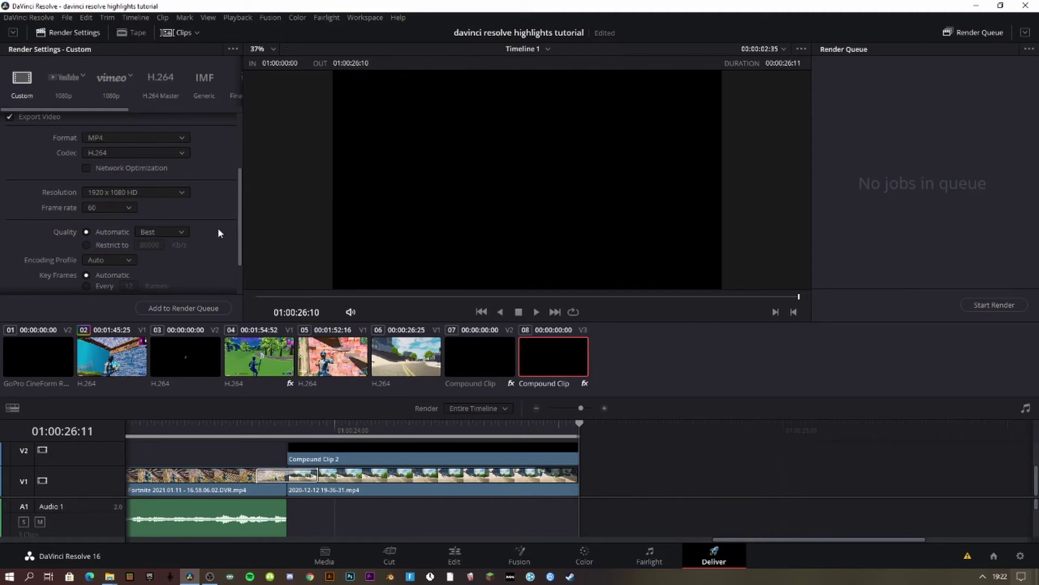
scroll(216, 223, down, 2)
scroll(213, 179, up, 5)
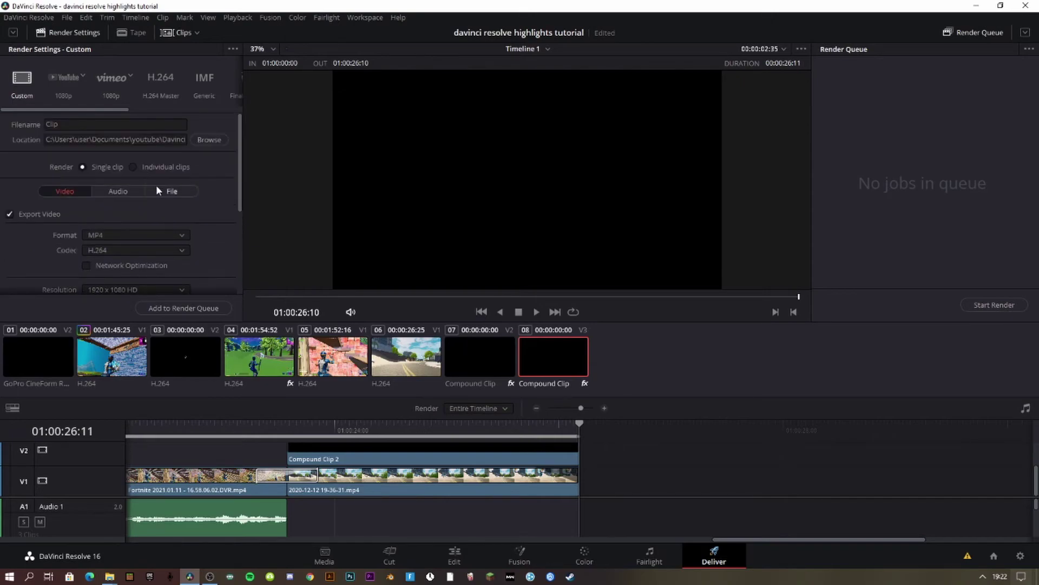
click(122, 190)
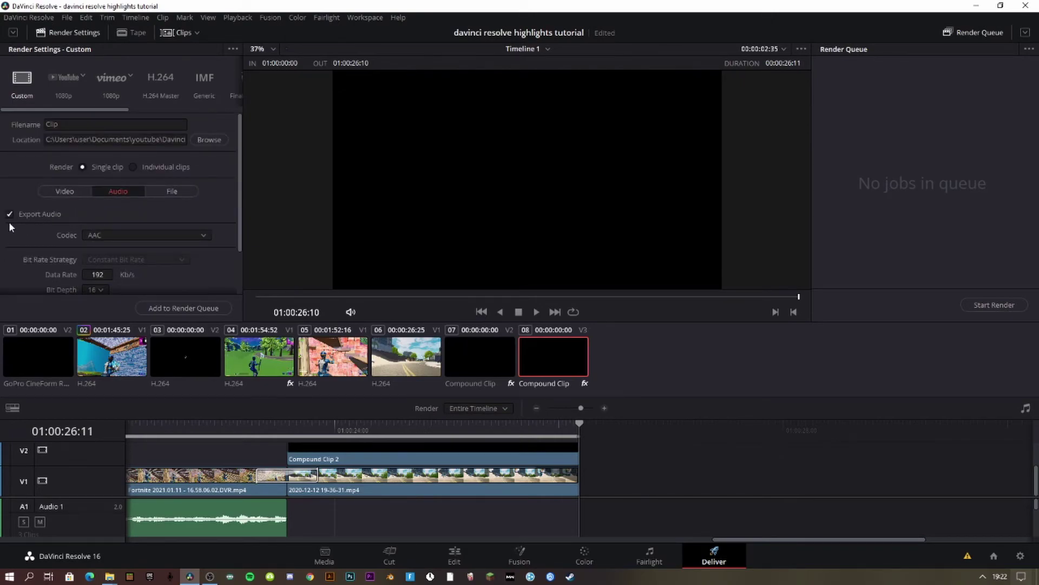
click(172, 191)
scroll(212, 212, down, 5)
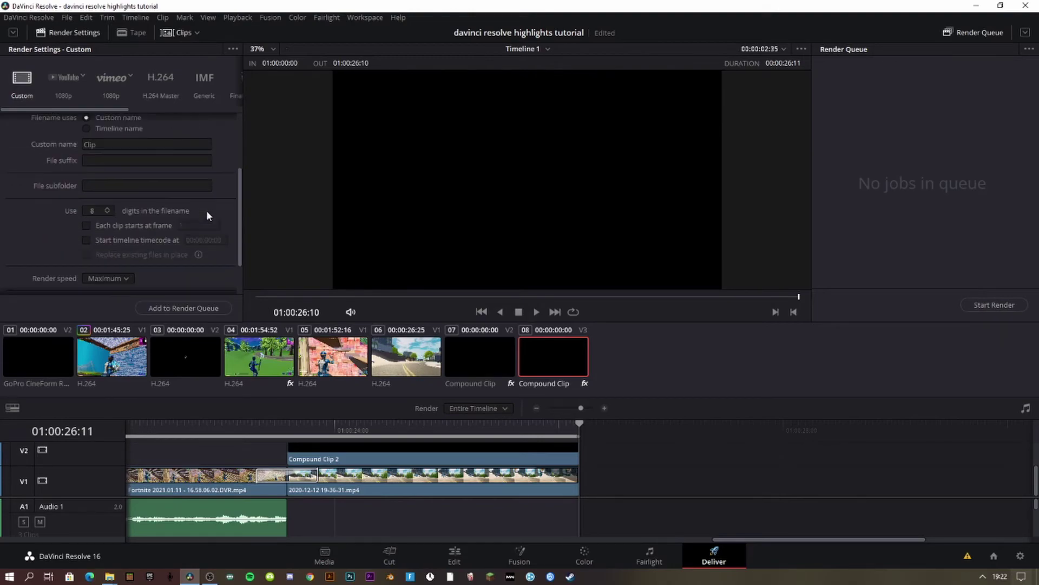
scroll(211, 217, up, 5)
click(70, 191)
scroll(212, 199, down, 3)
scroll(212, 205, down, 2)
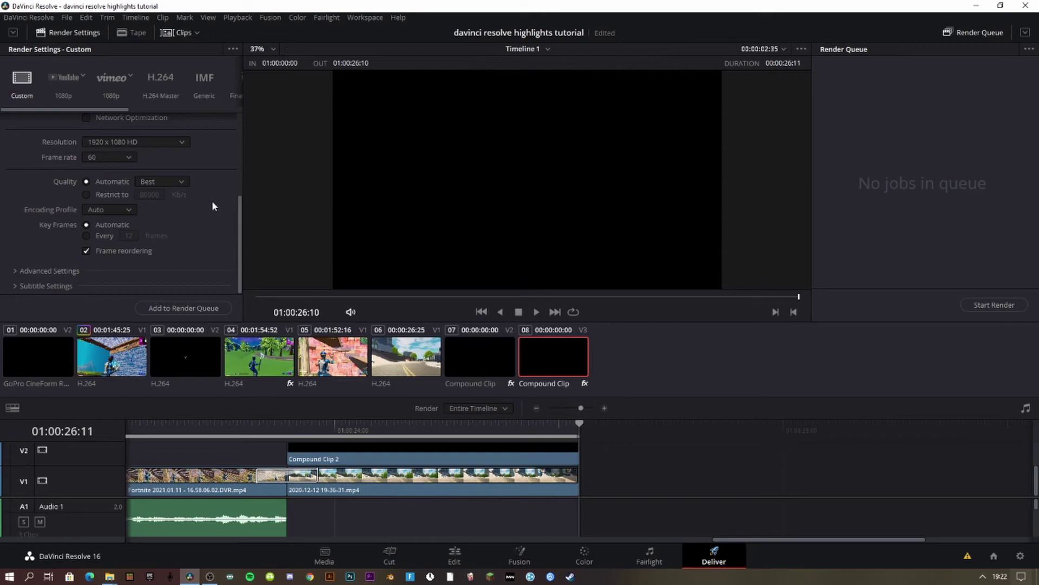
Add the export to the render queue, render it and save the project
click(192, 307)
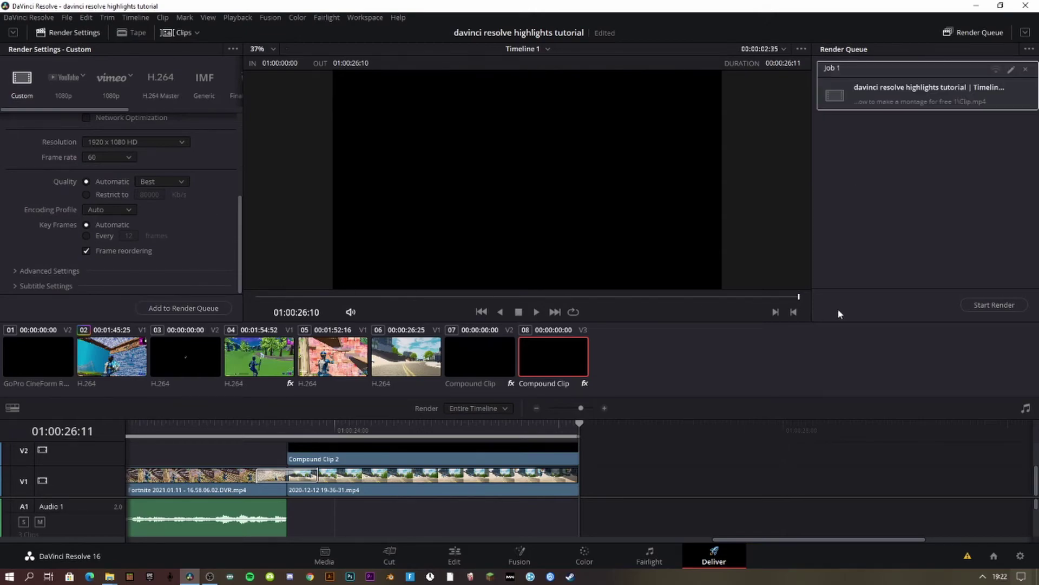
click(977, 305)
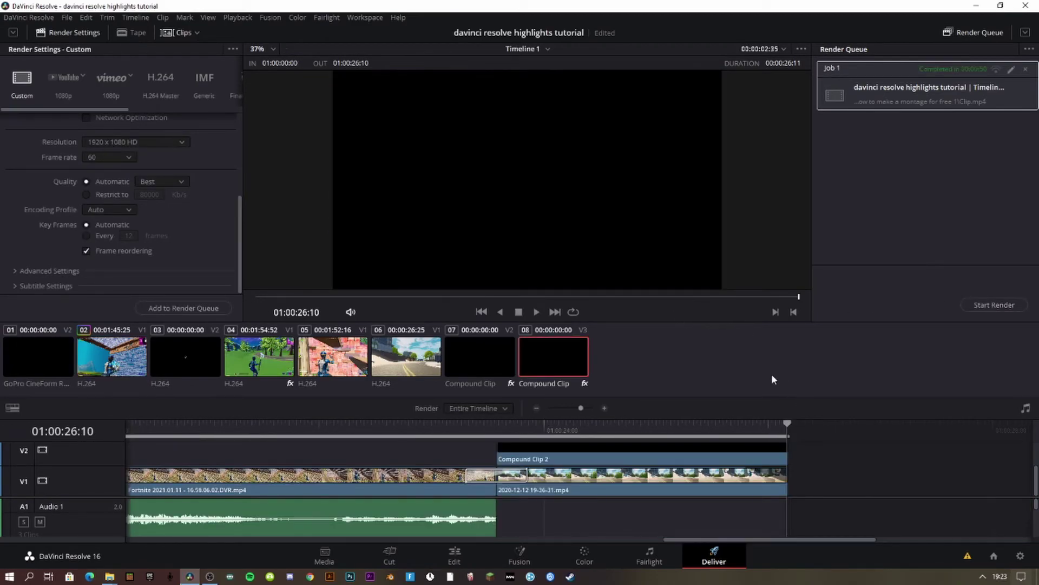
key(ctrl+s)
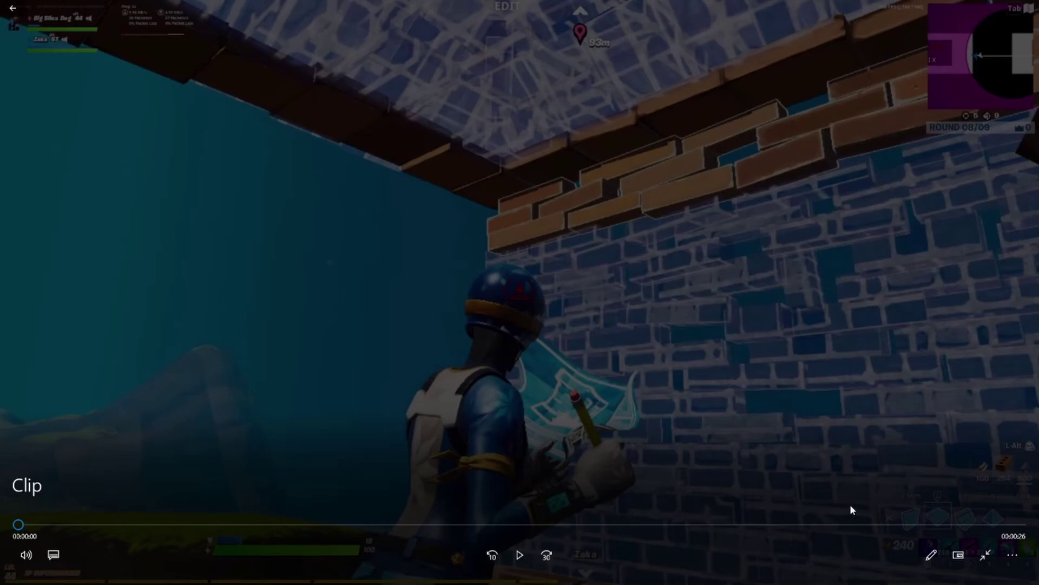
Play the rendered Clip video in the media player
click(516, 553)
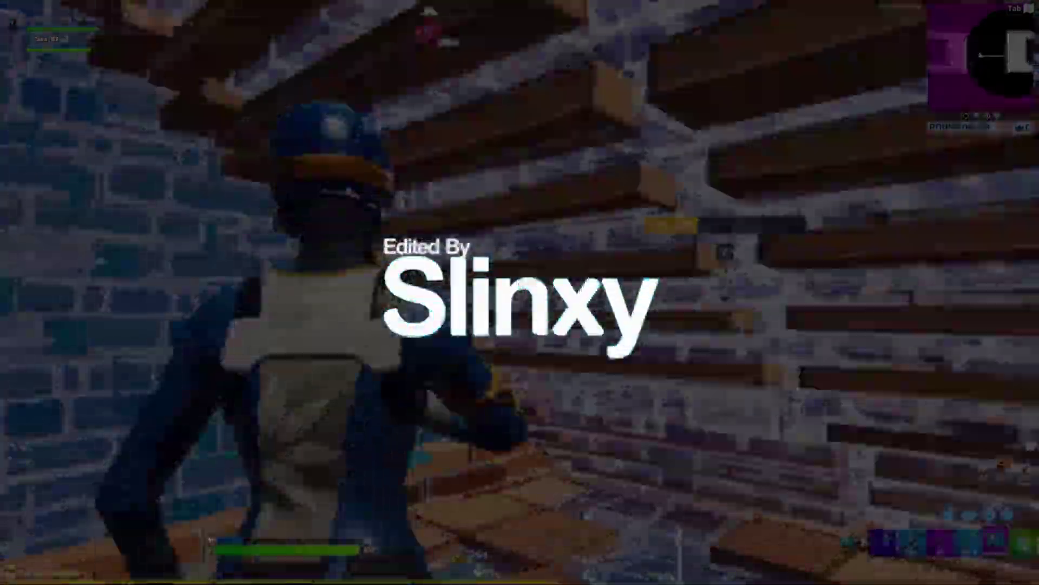